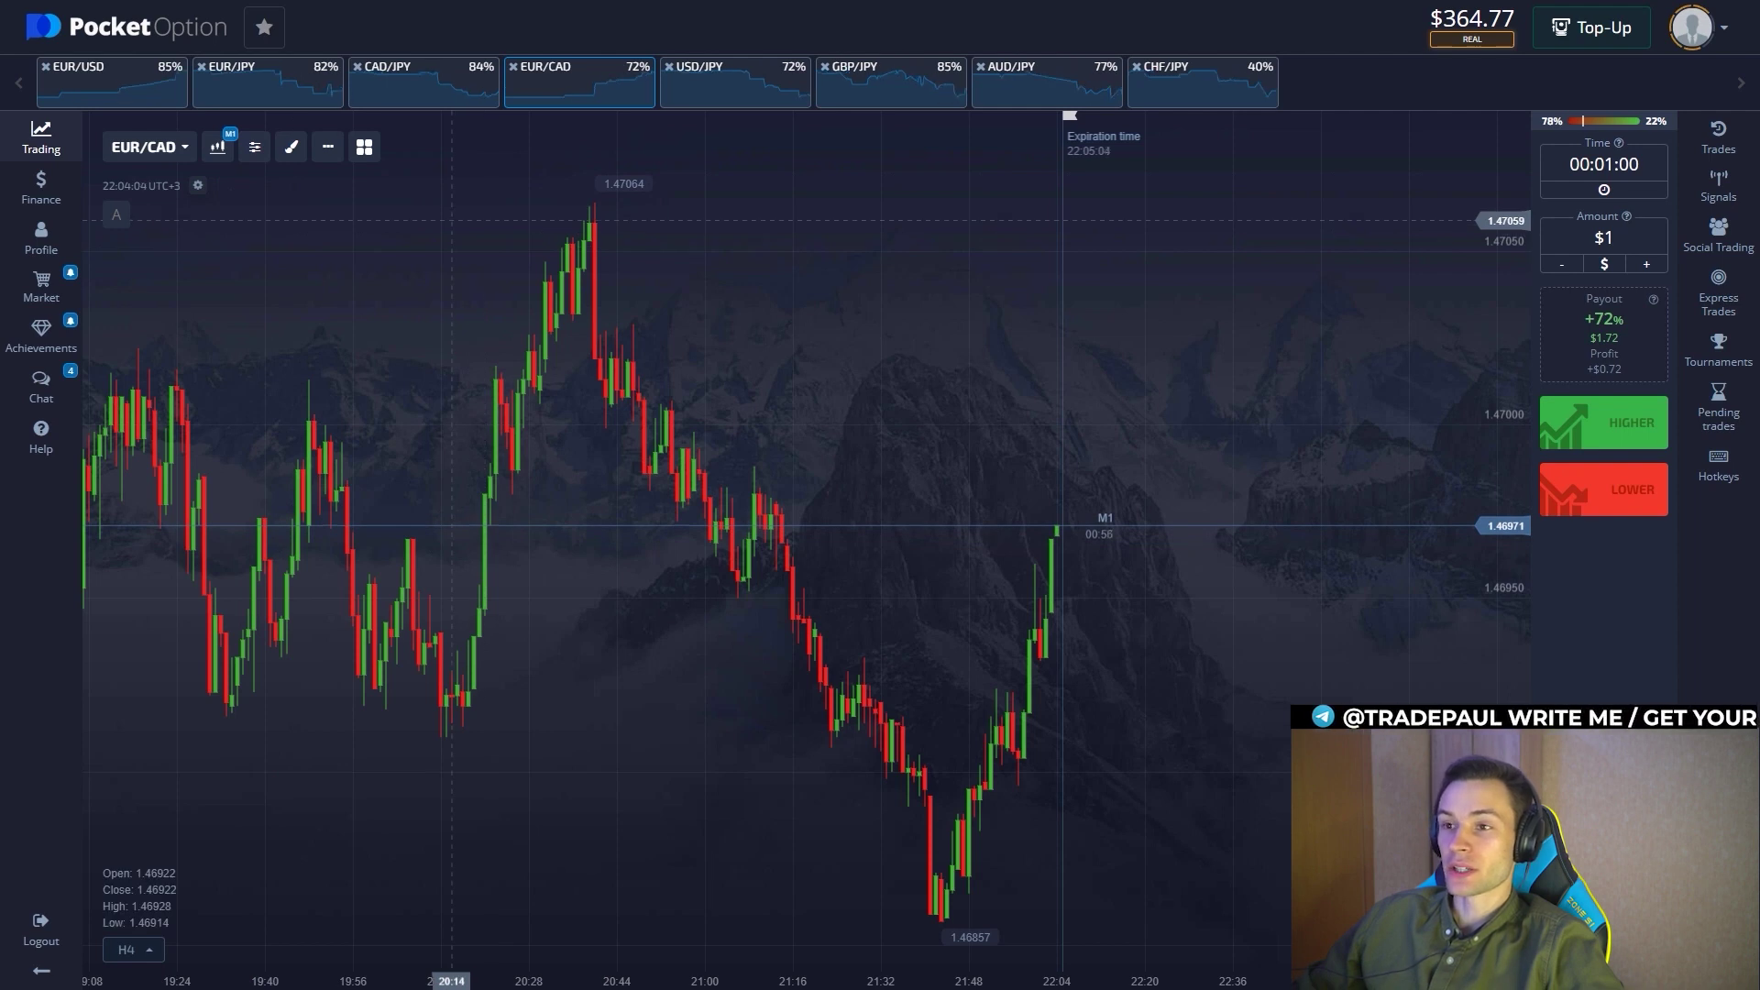
- Add the Bollinger Bands and RSI indicators to the EUR/CAD chart
left_click(255, 147)
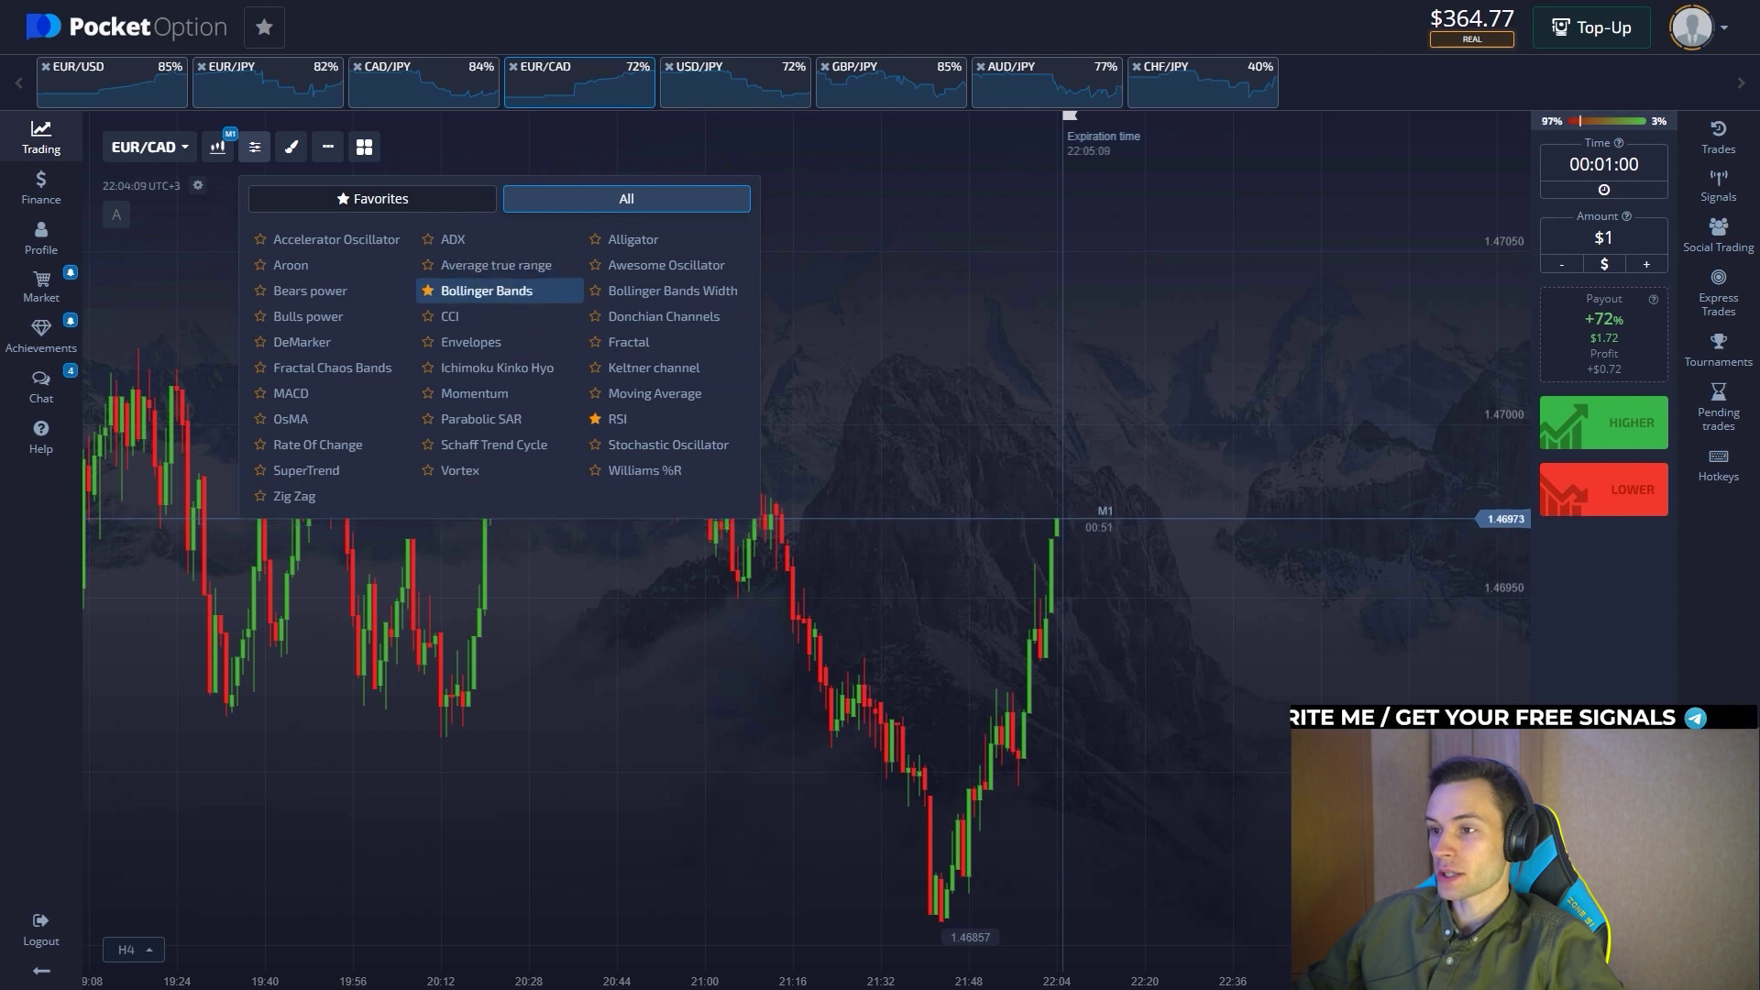
left_click(486, 291)
left_click(617, 419)
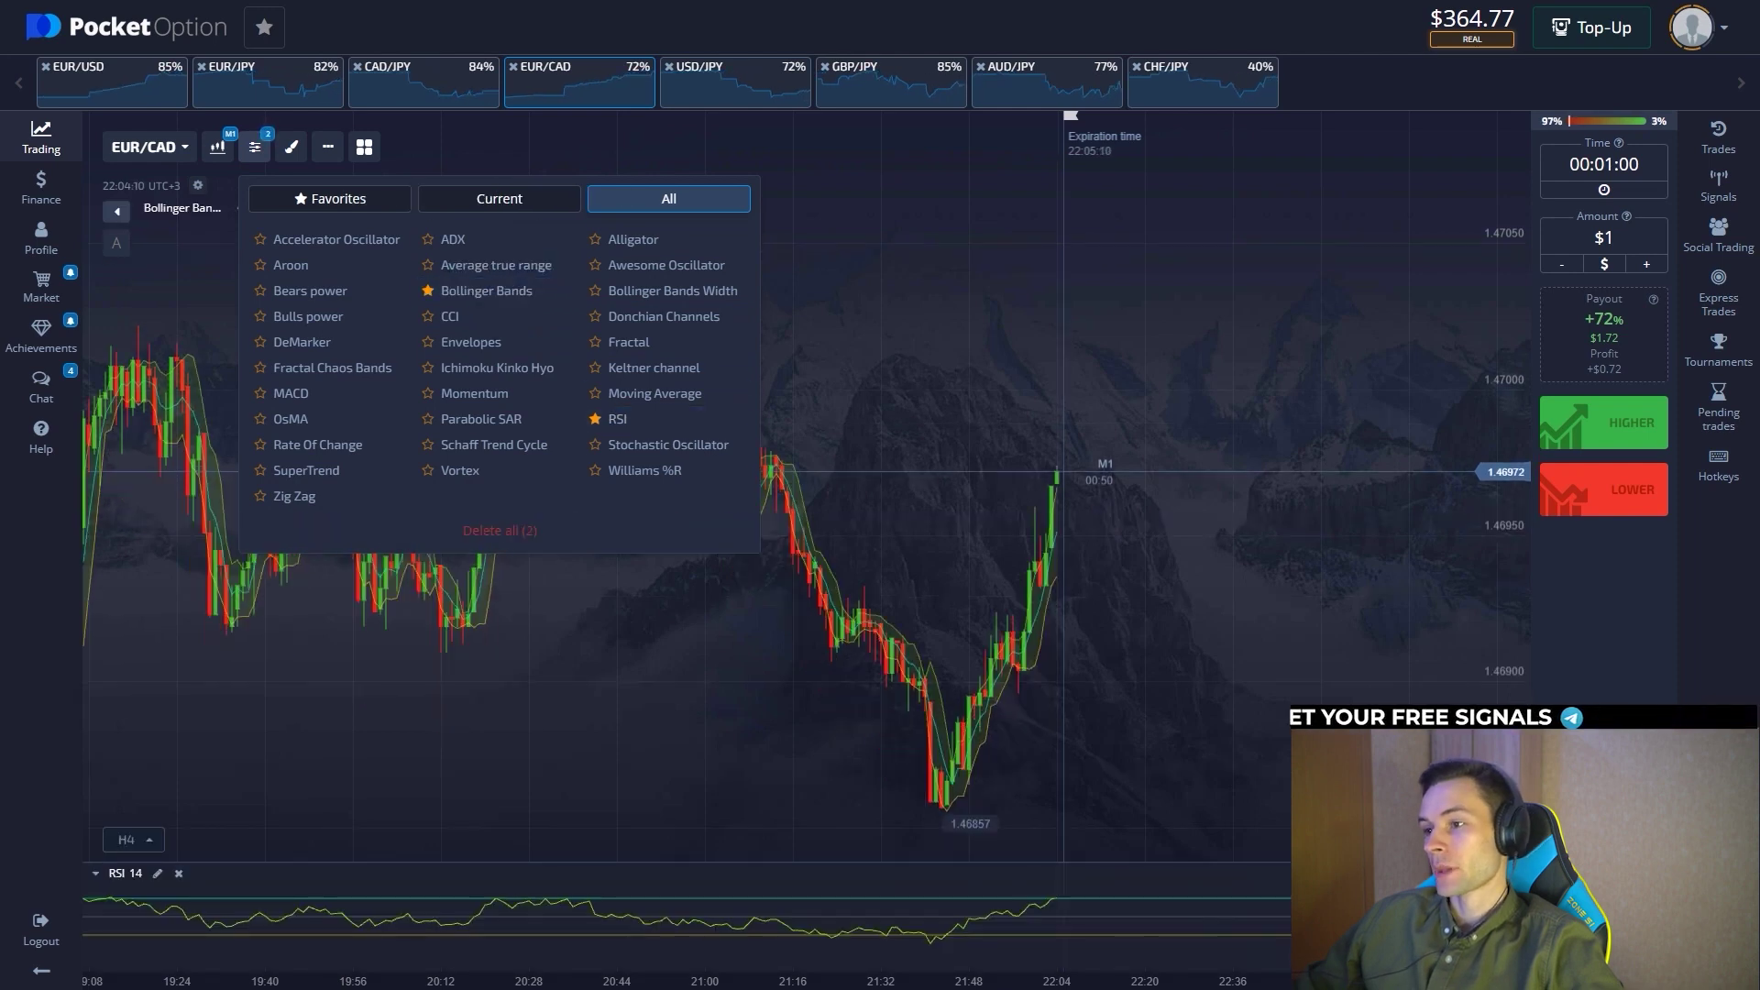
key("Escape")
scroll(661, 532, "up", 2)
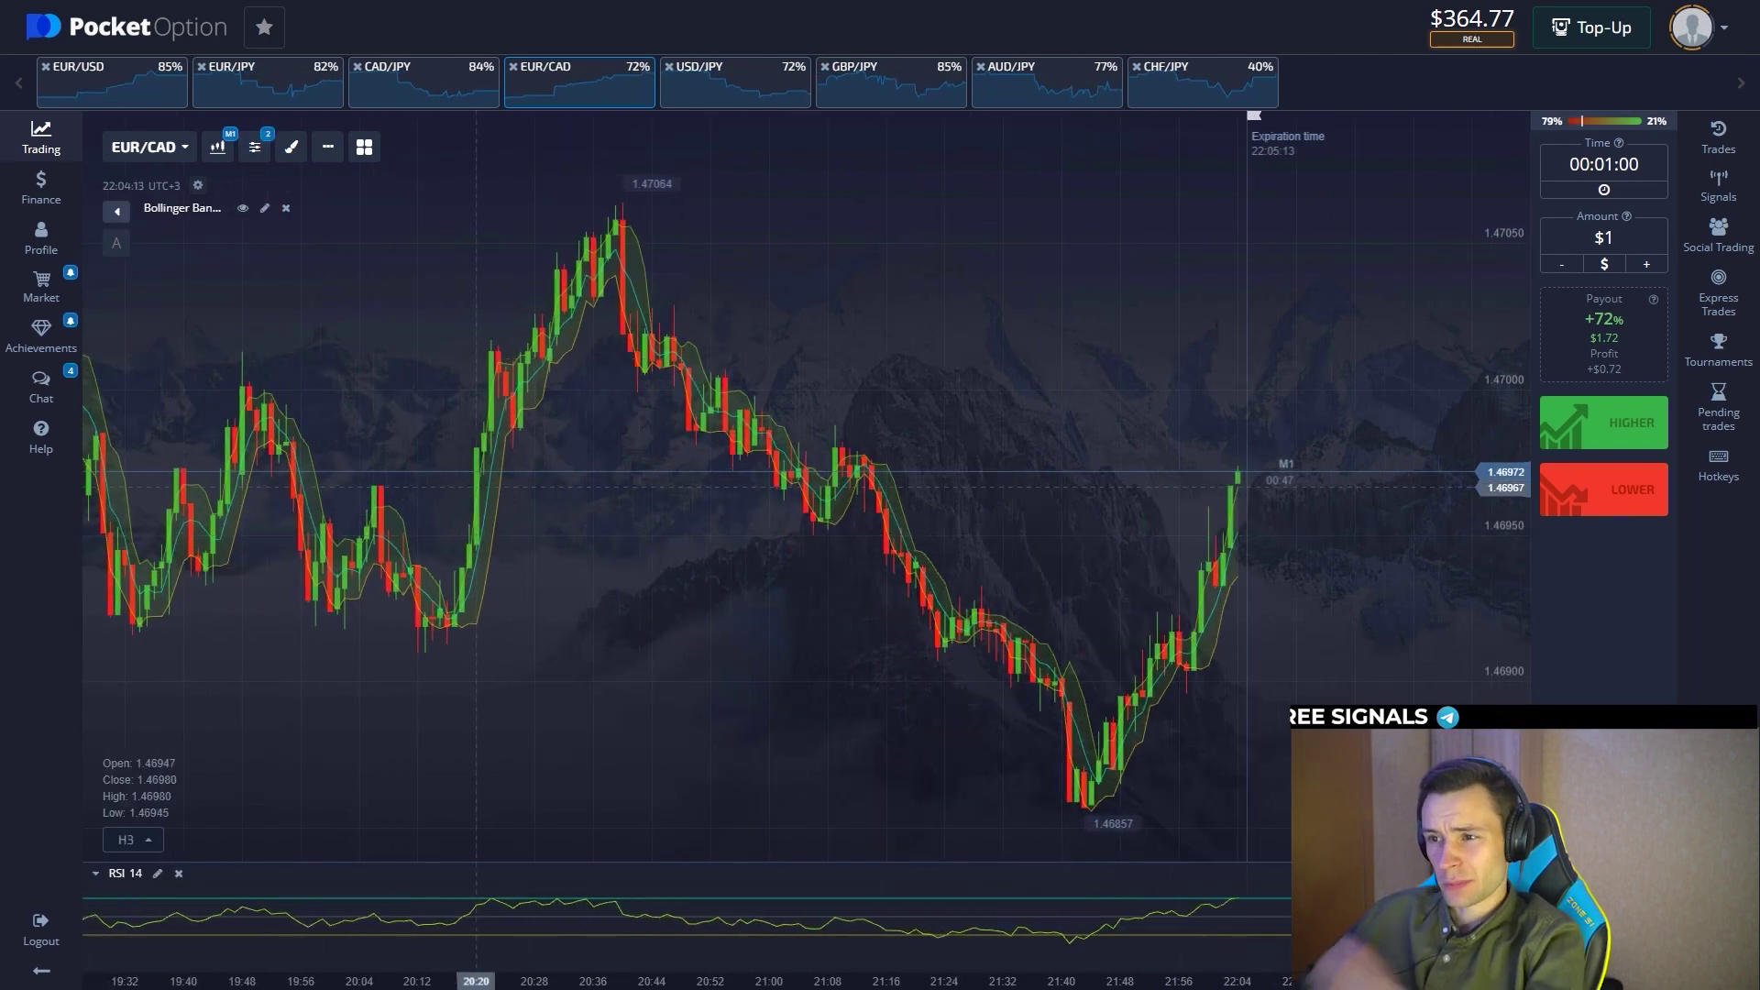
- Set Bollinger Bands to period 13 and deviation 2
left_click(264, 208)
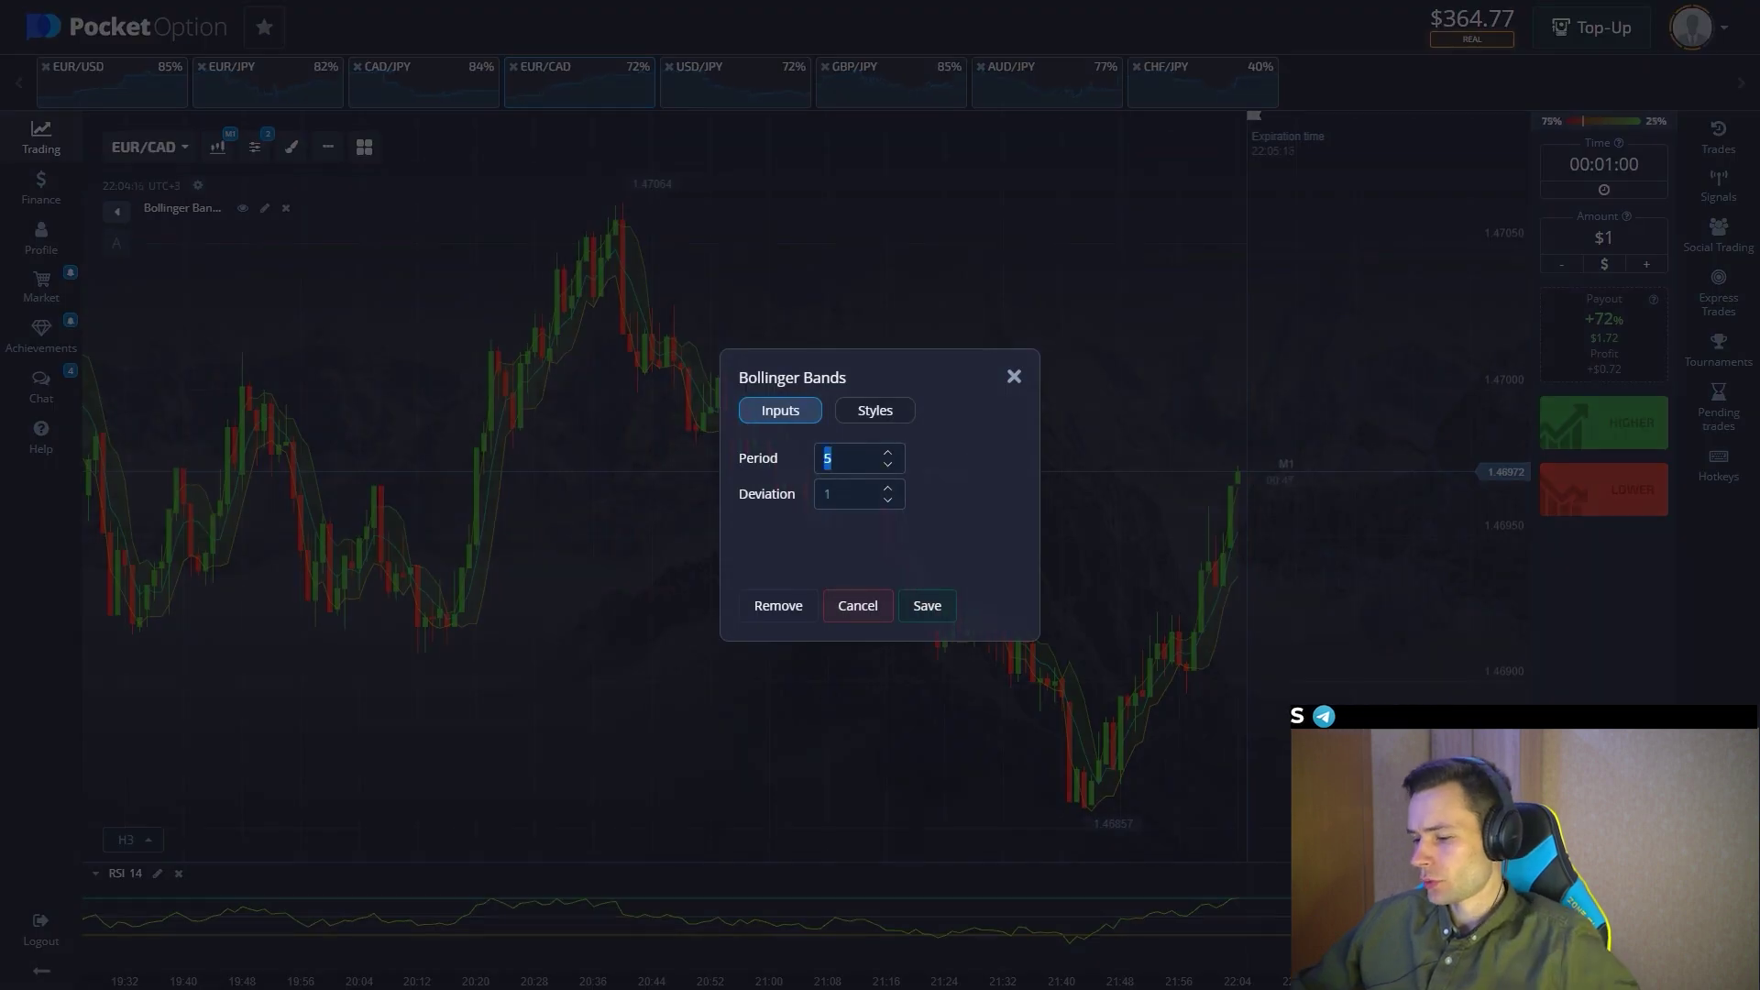
type("13")
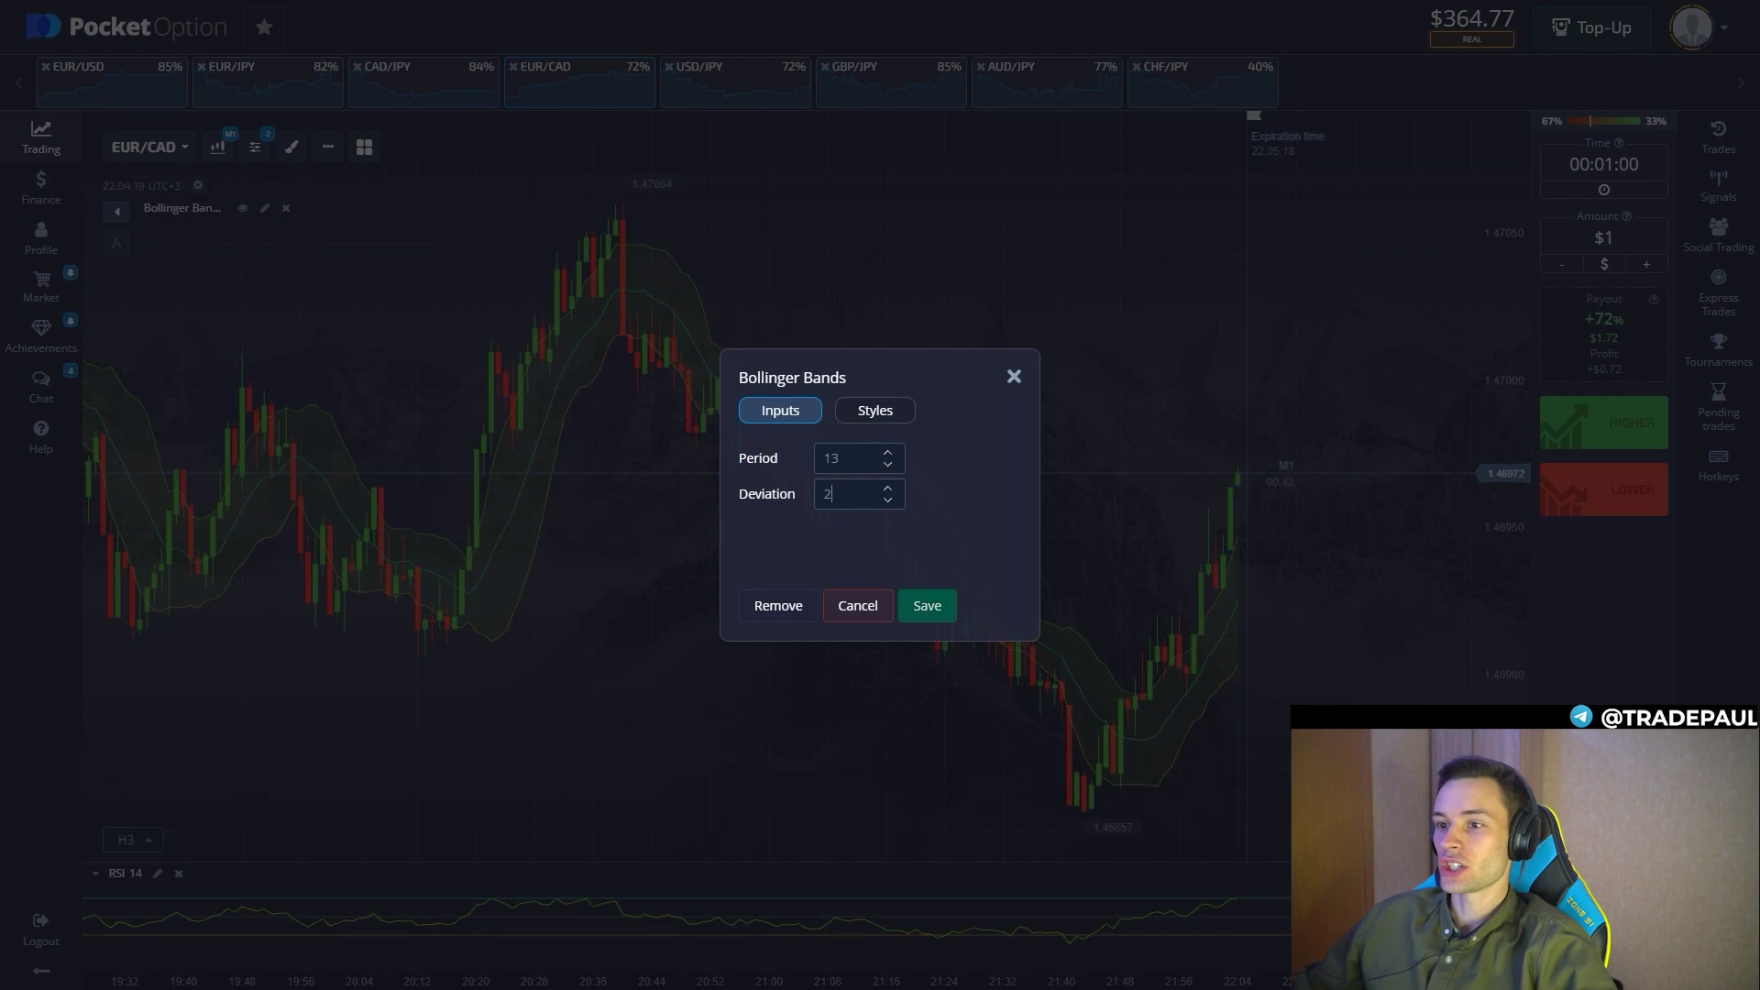
key("Return")
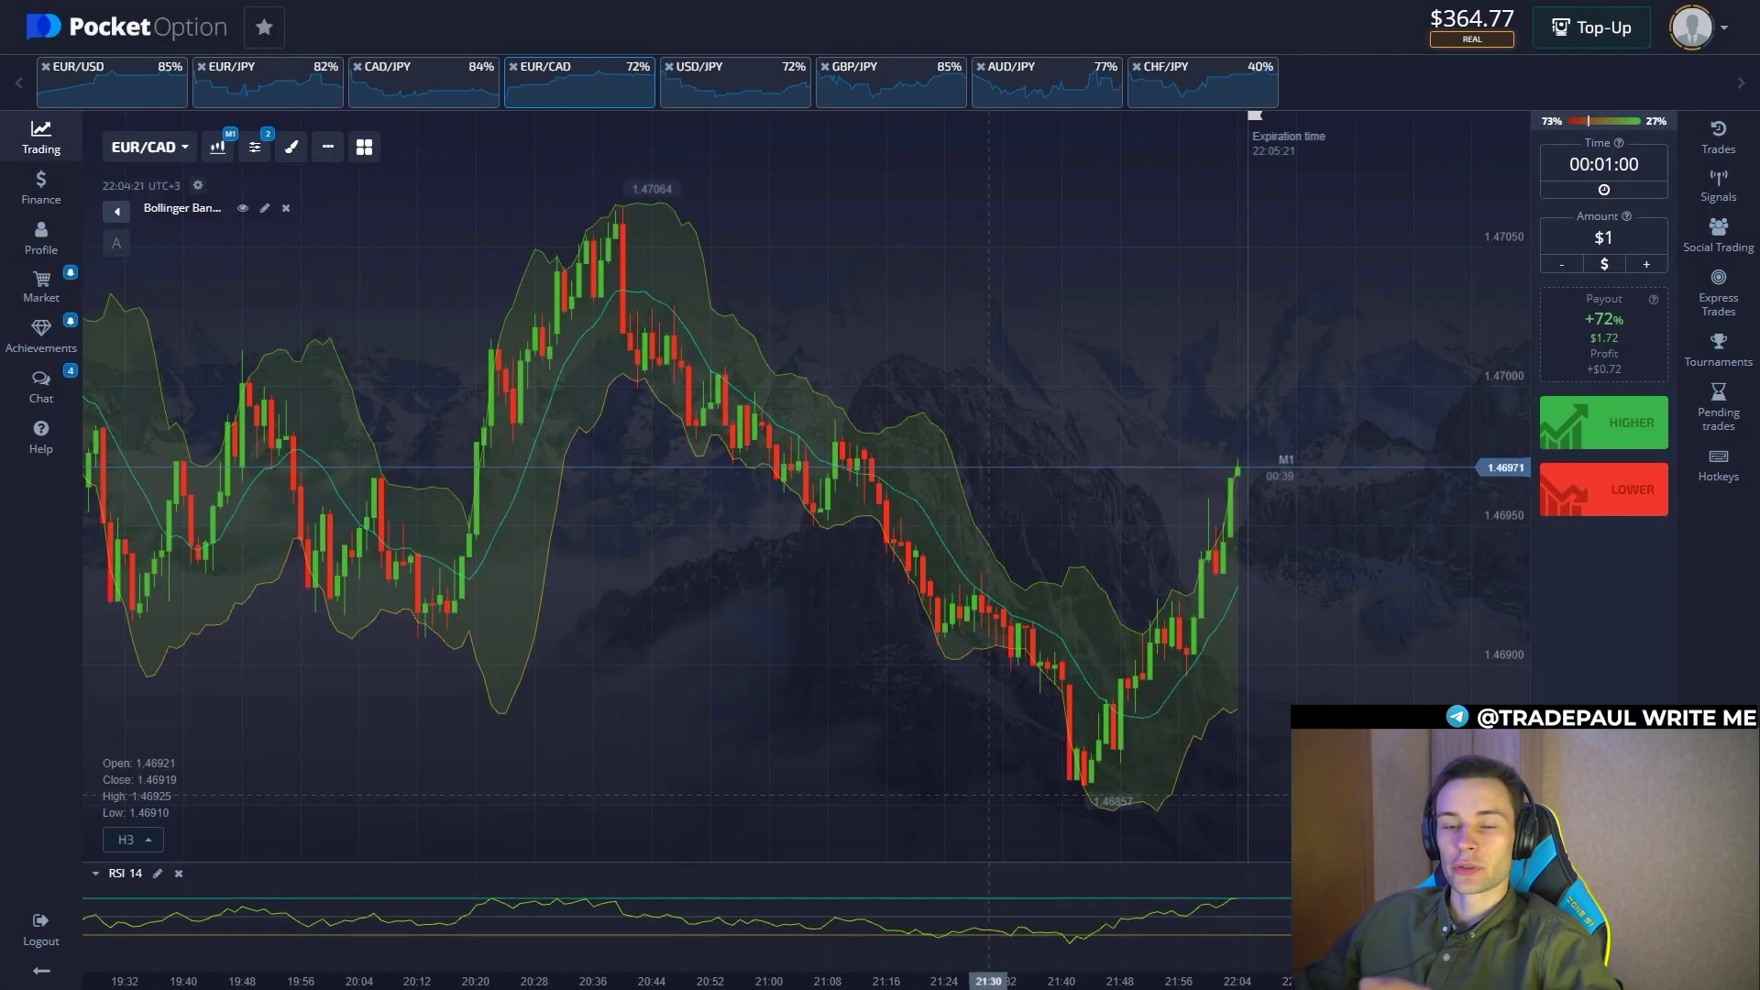
scroll(988, 795, "down", 3)
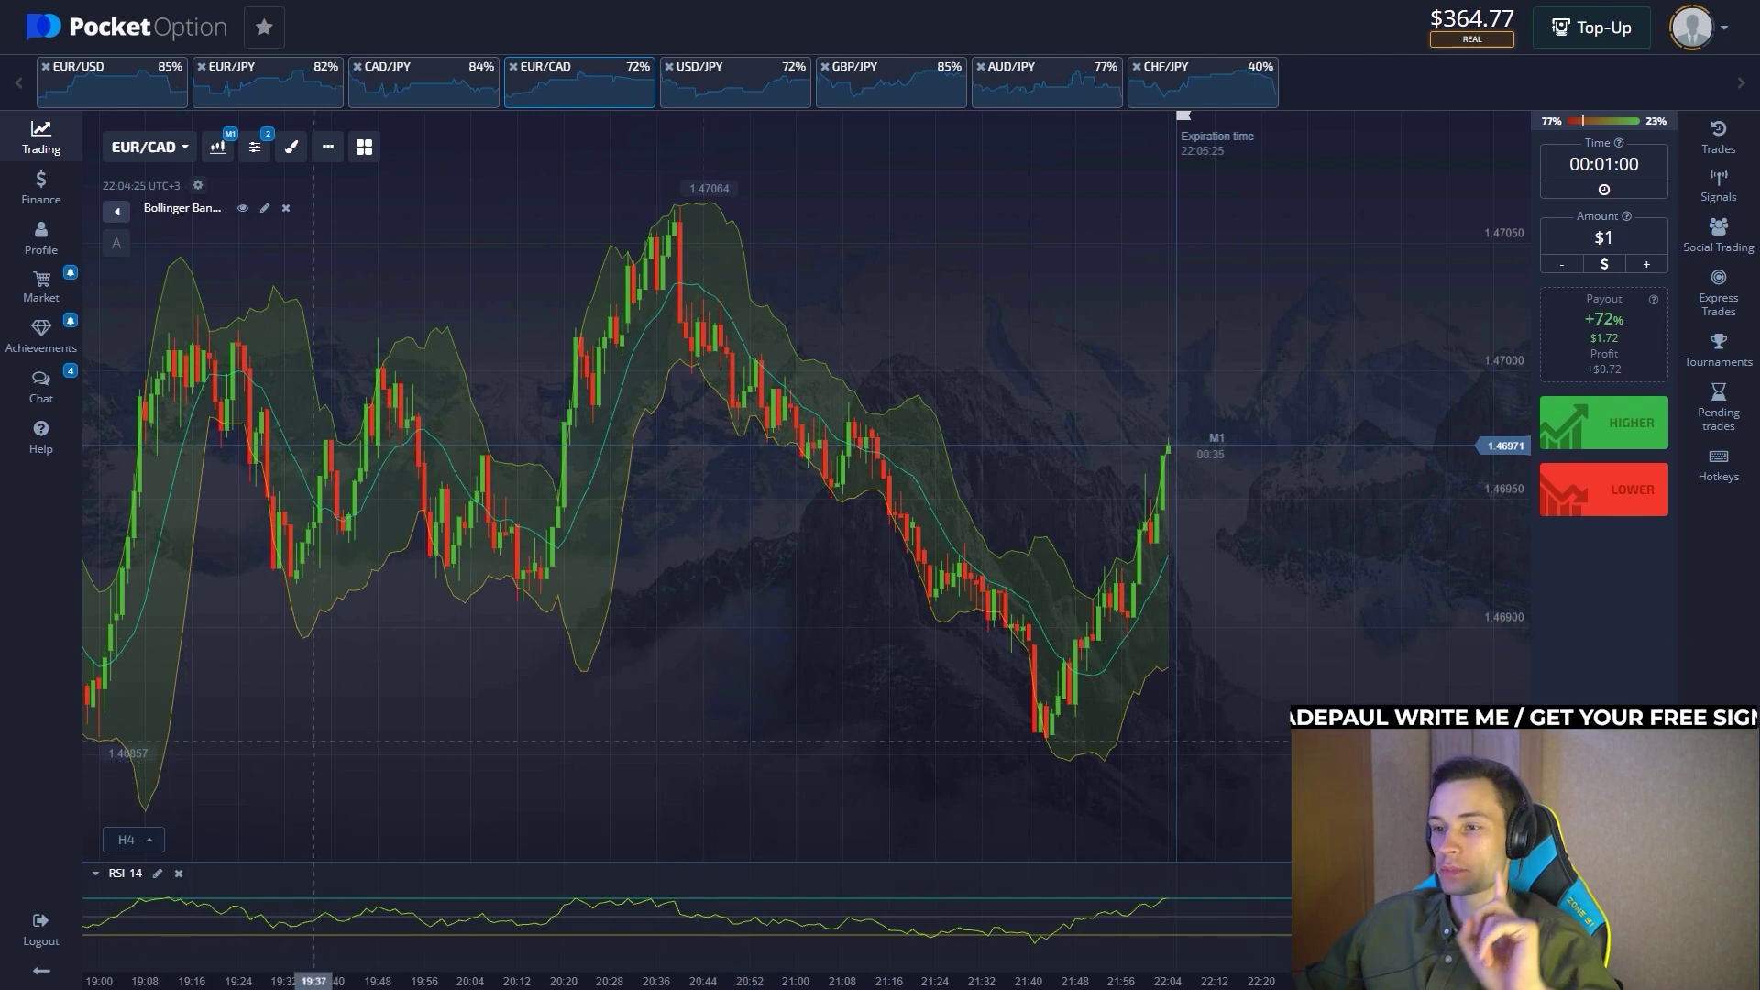
scroll(315, 743, "up", 2)
- Set the RSI period to 13 and save it
left_click(157, 872)
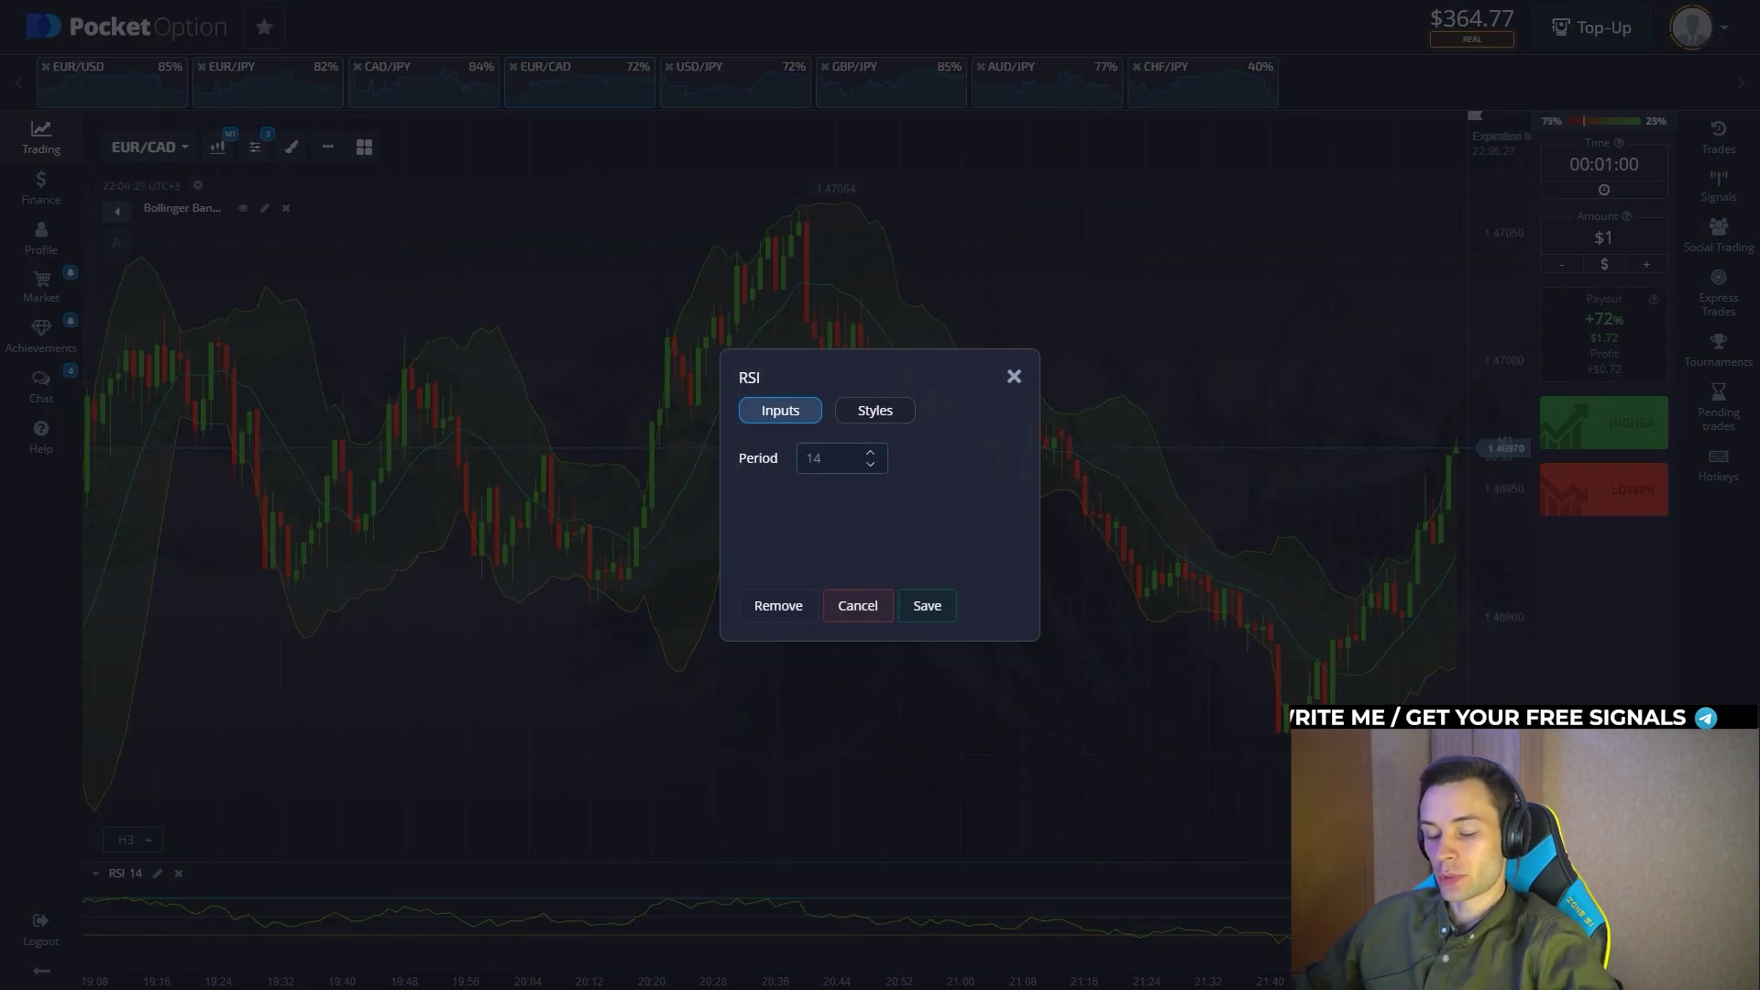
left_click(927, 605)
scroll(692, 620, "down", 2)
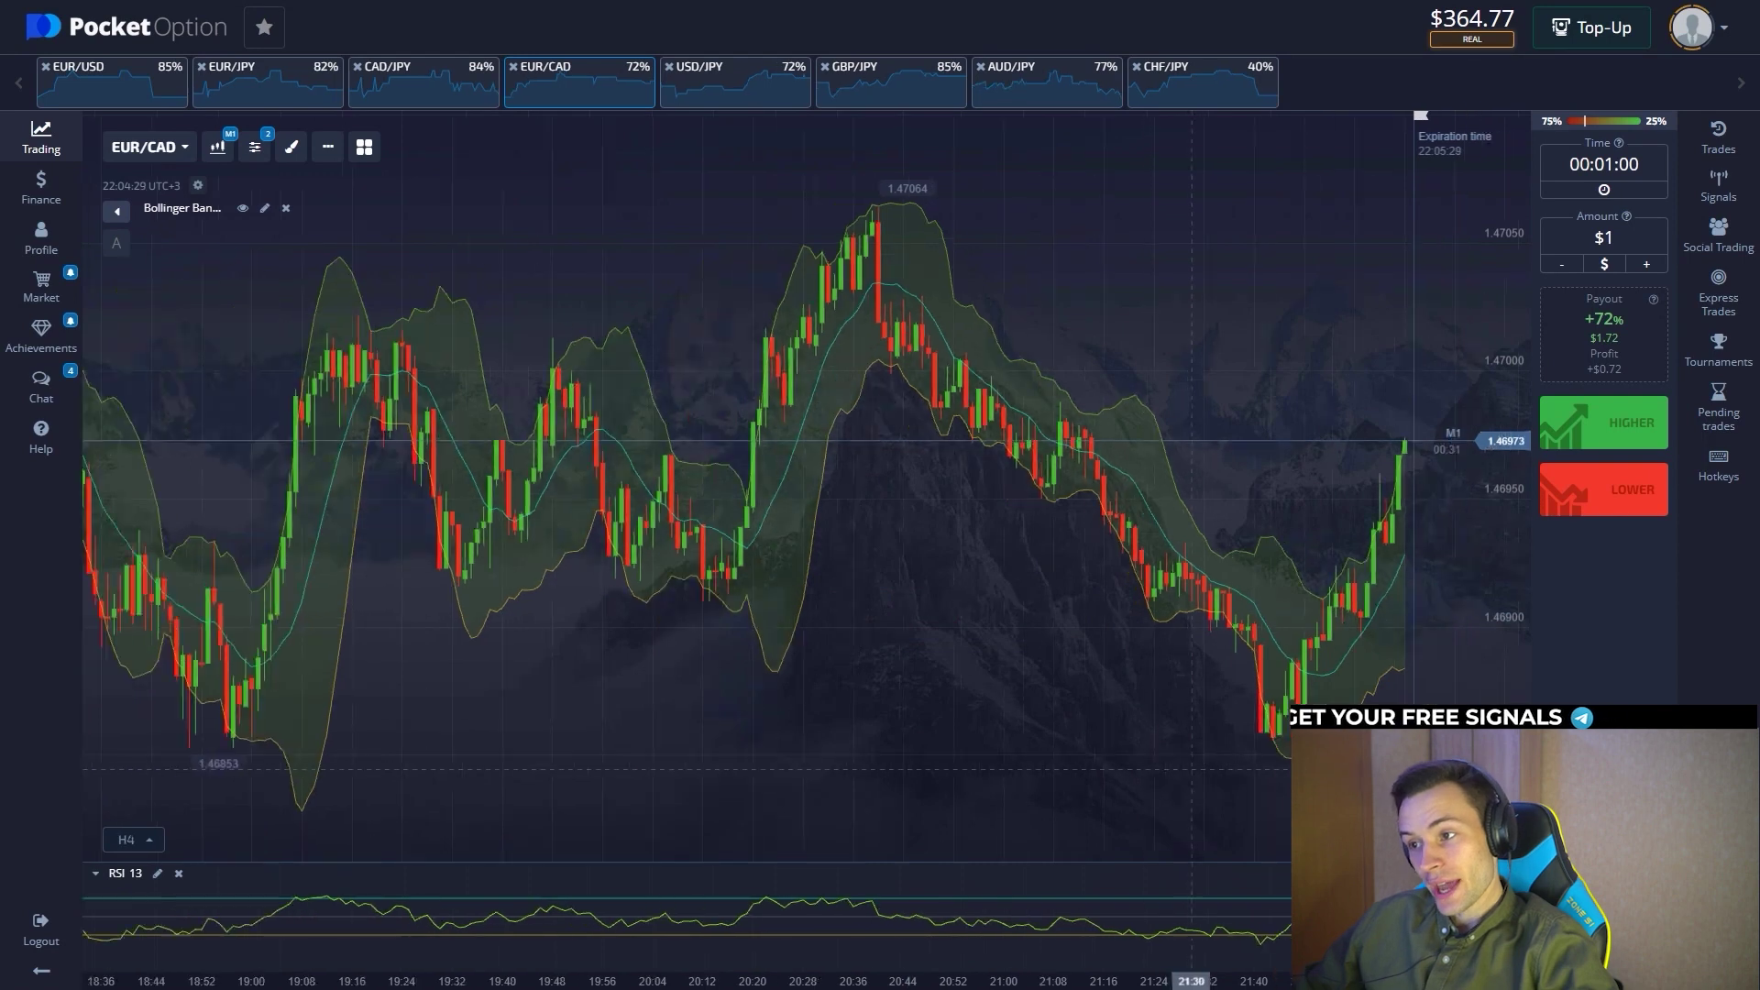
scroll(917, 694, "up", 1)
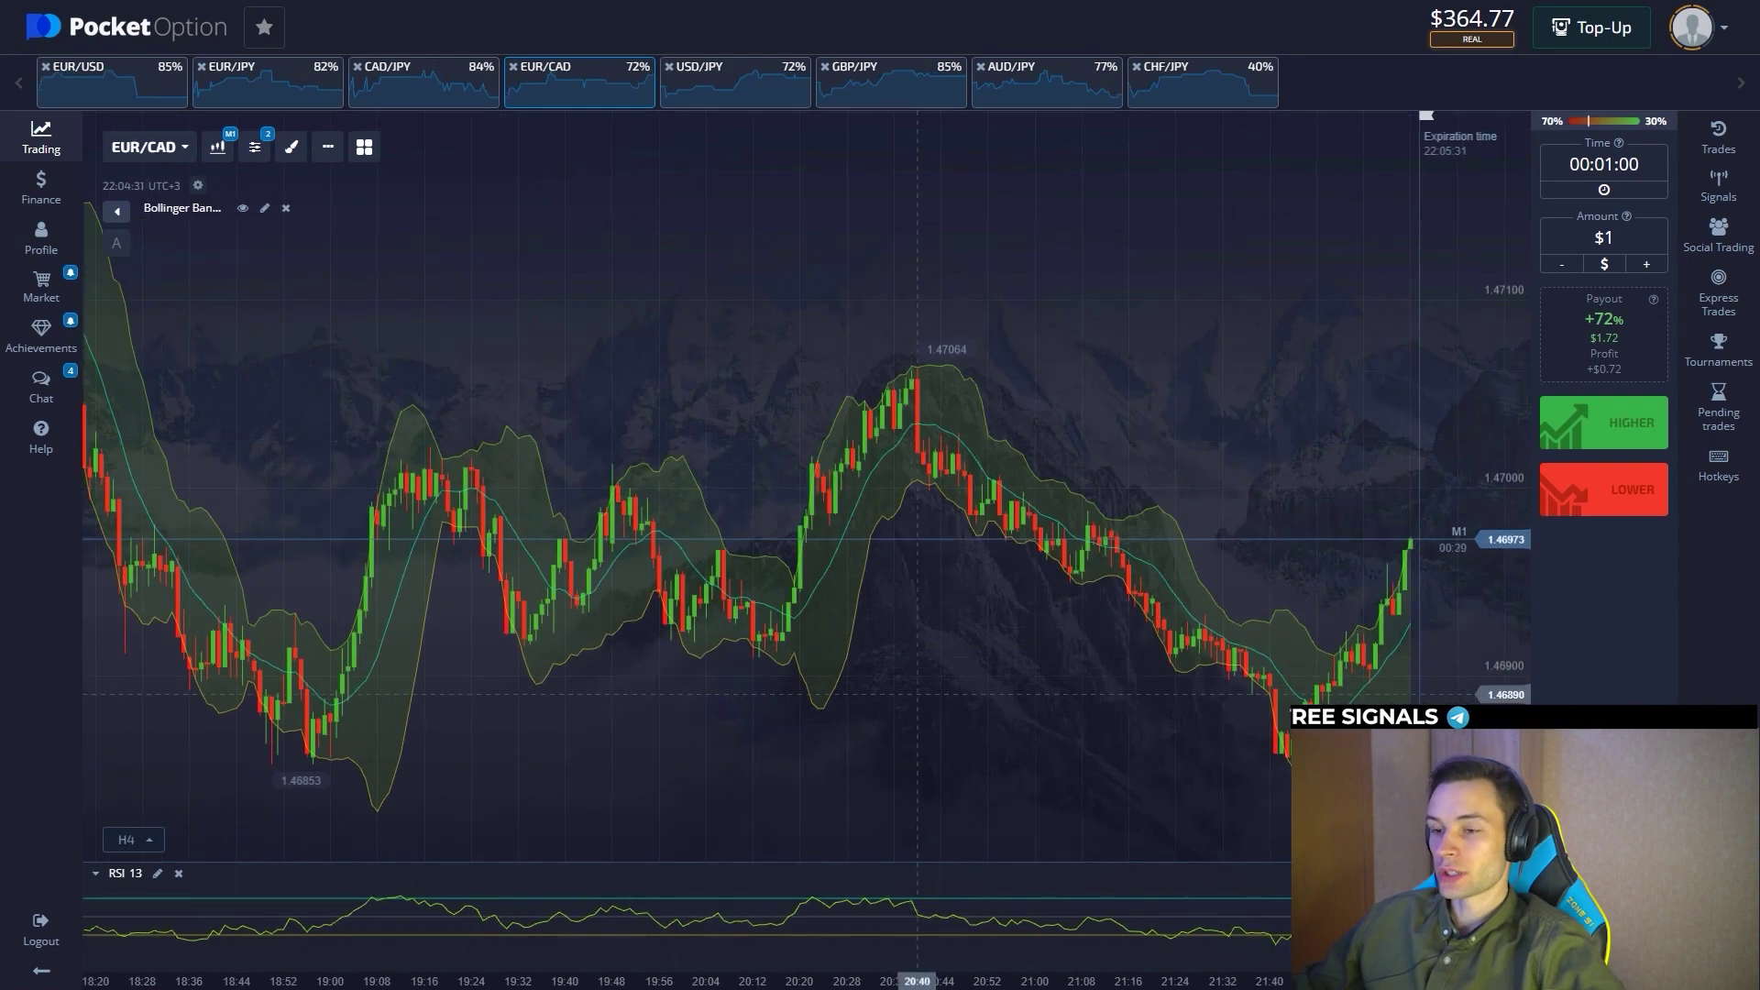
- Enter a $364 trade amount on the keypad
left_click(1605, 238)
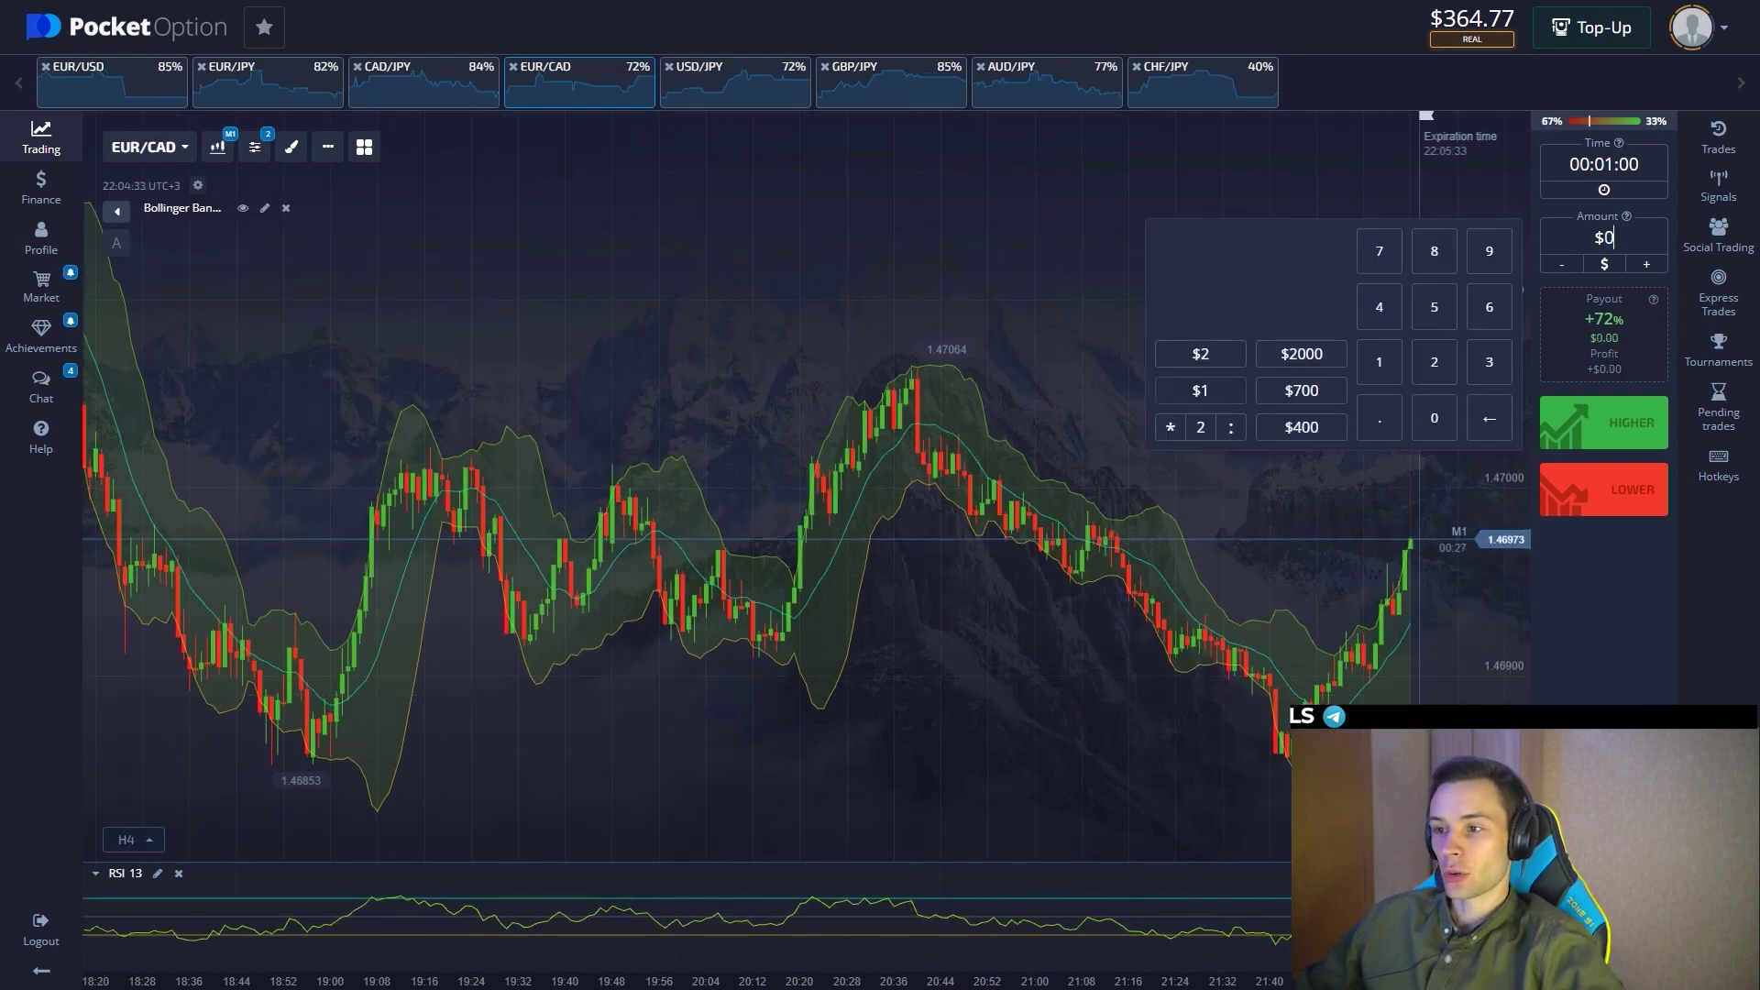
type("364")
left_click(1306, 155)
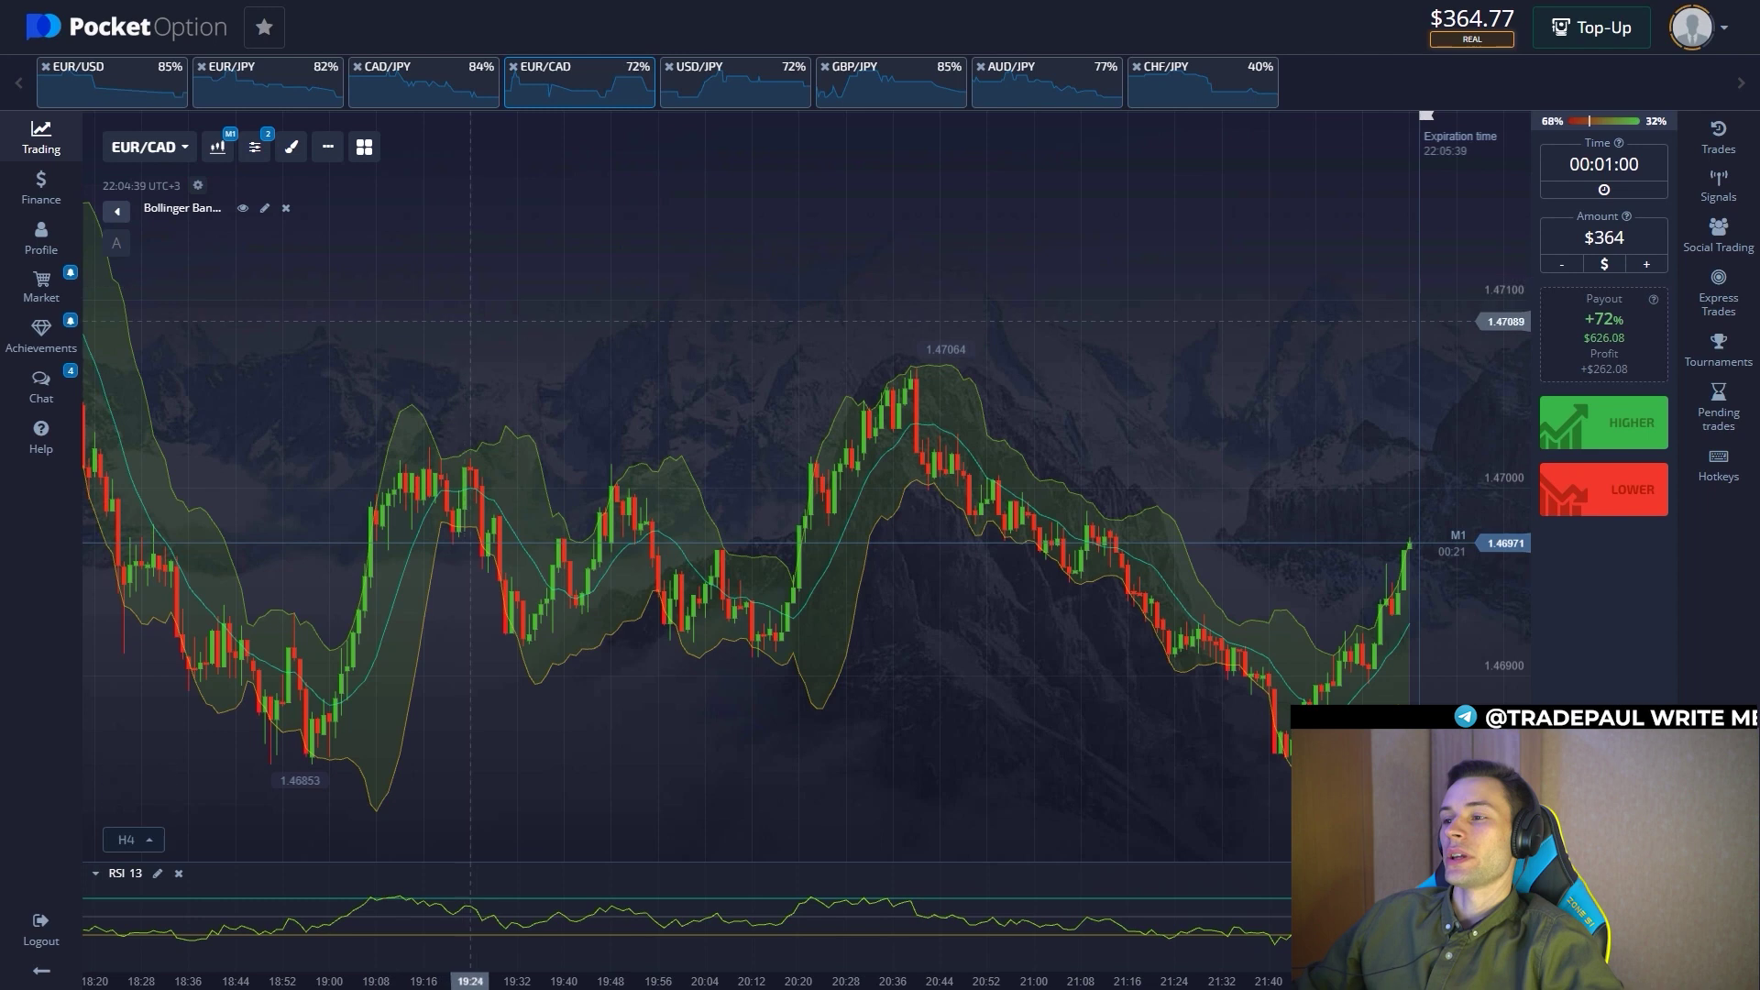
scroll(847, 596, "up", 2)
scroll(847, 596, "down", 2)
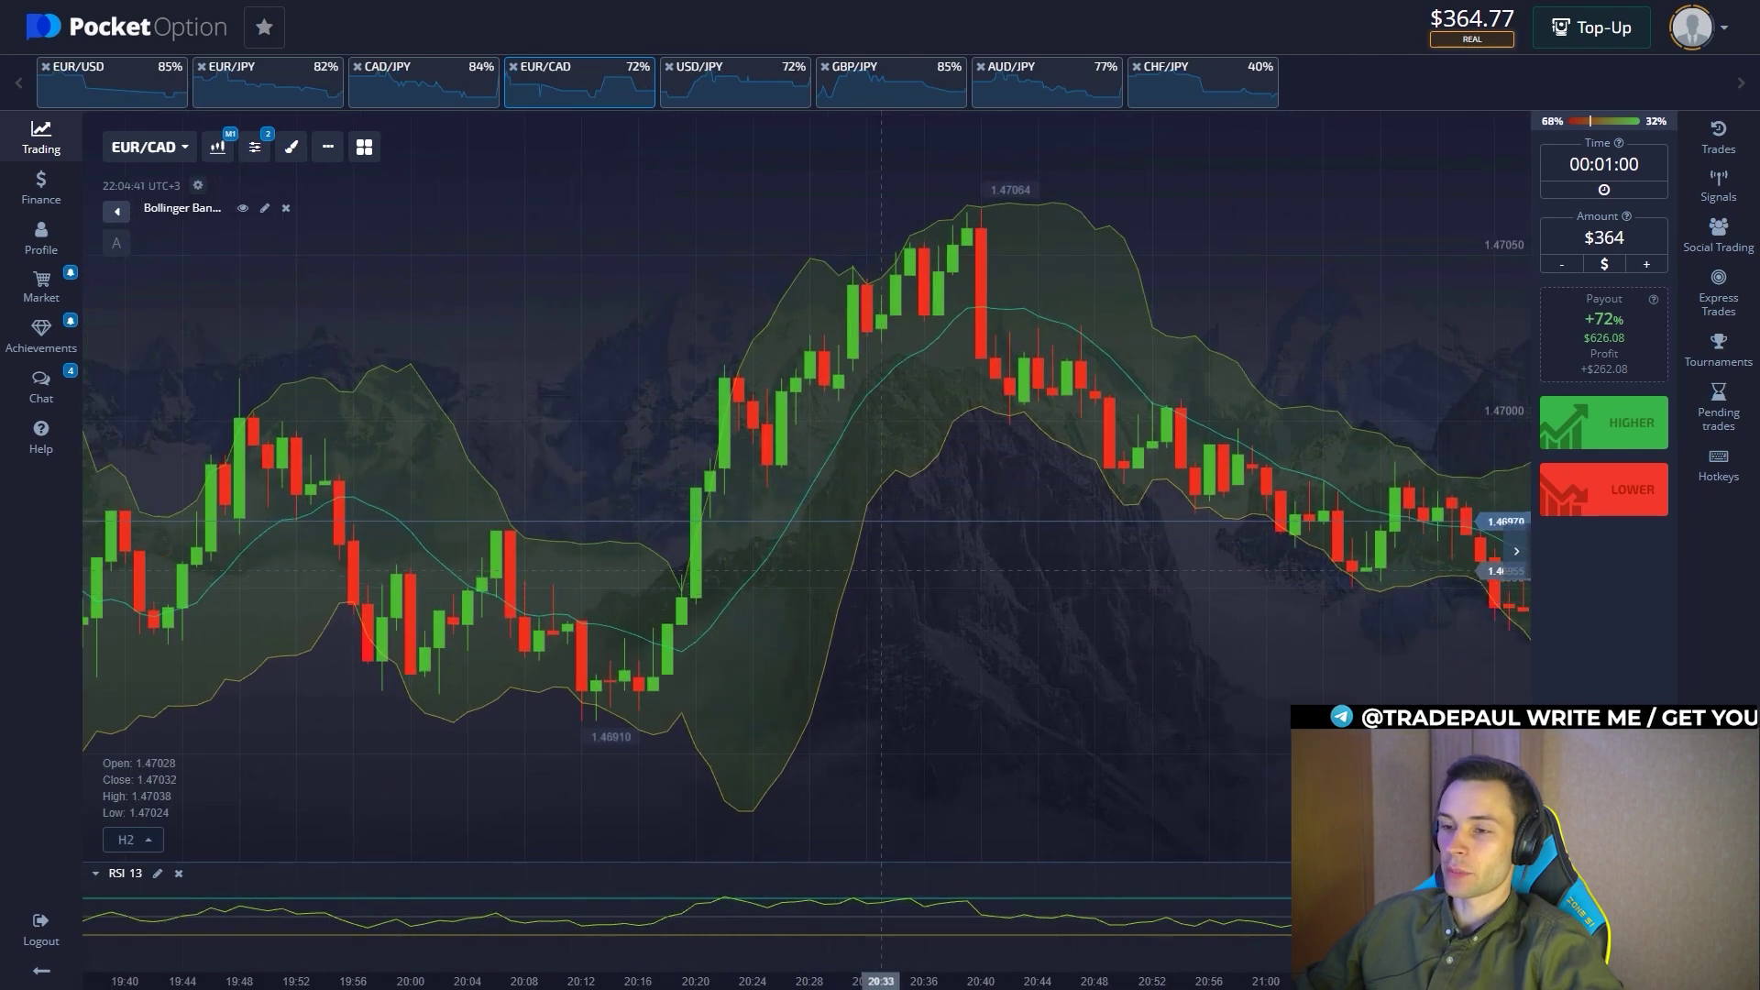
left_click_drag(864, 587, 522, 534)
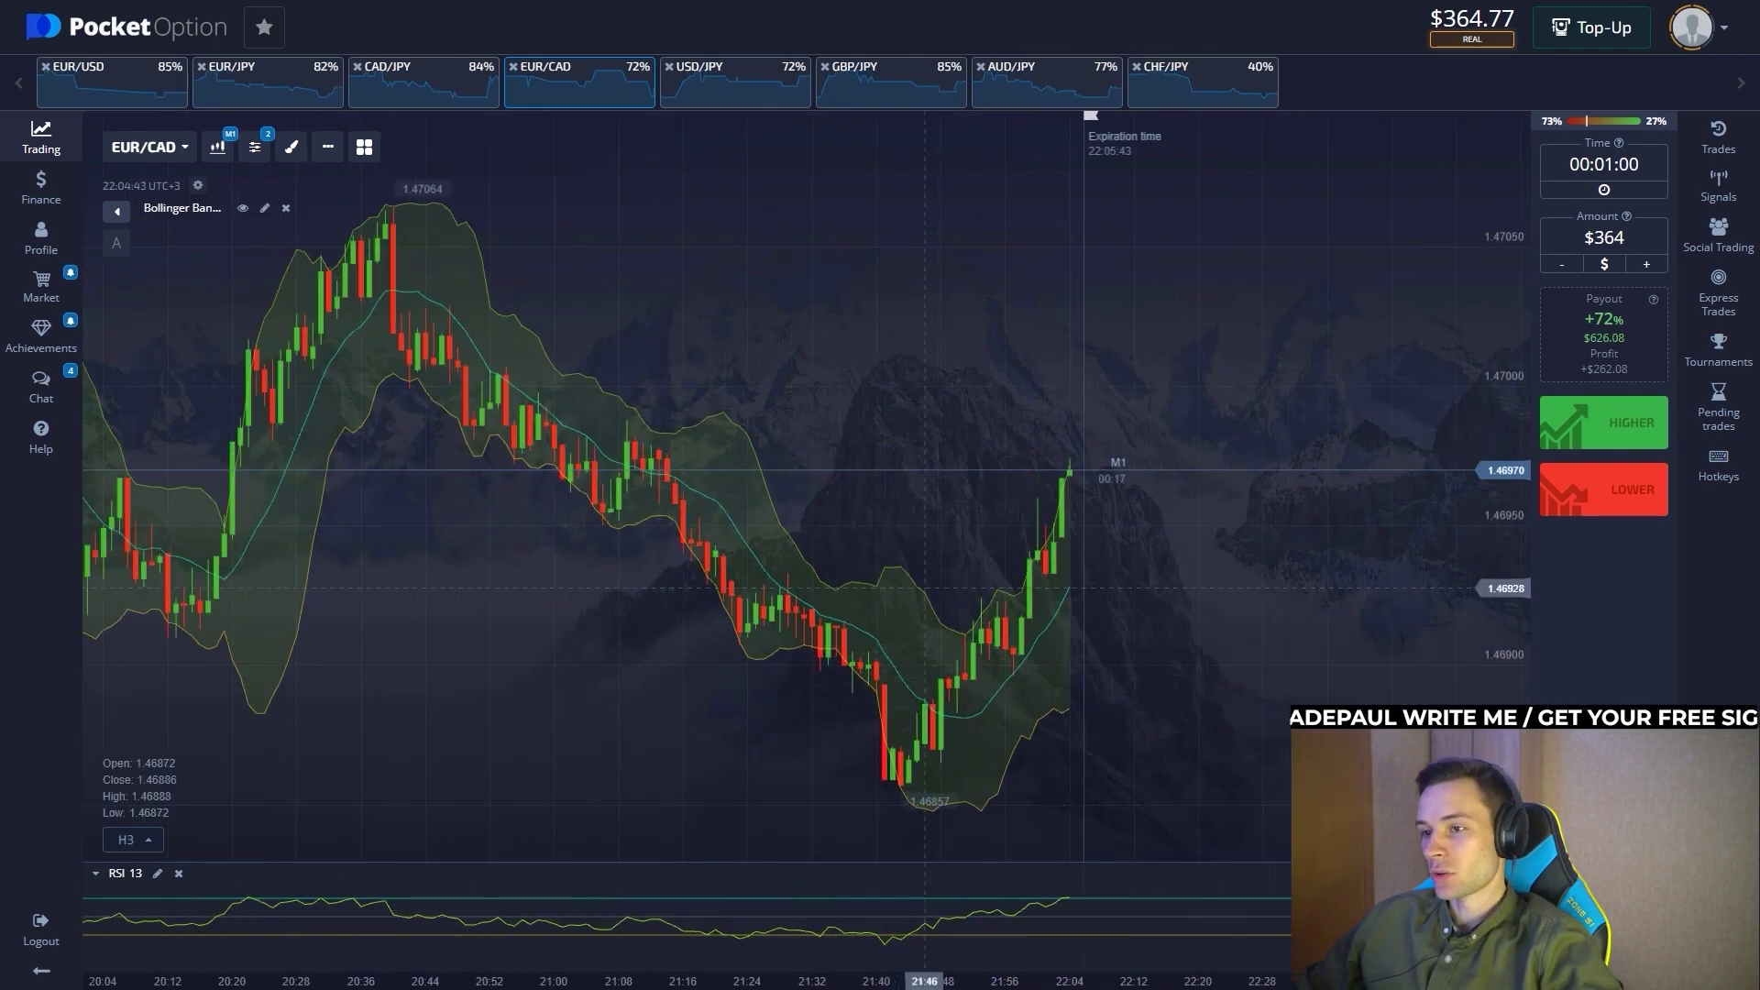
left_click_drag(673, 550, 865, 548)
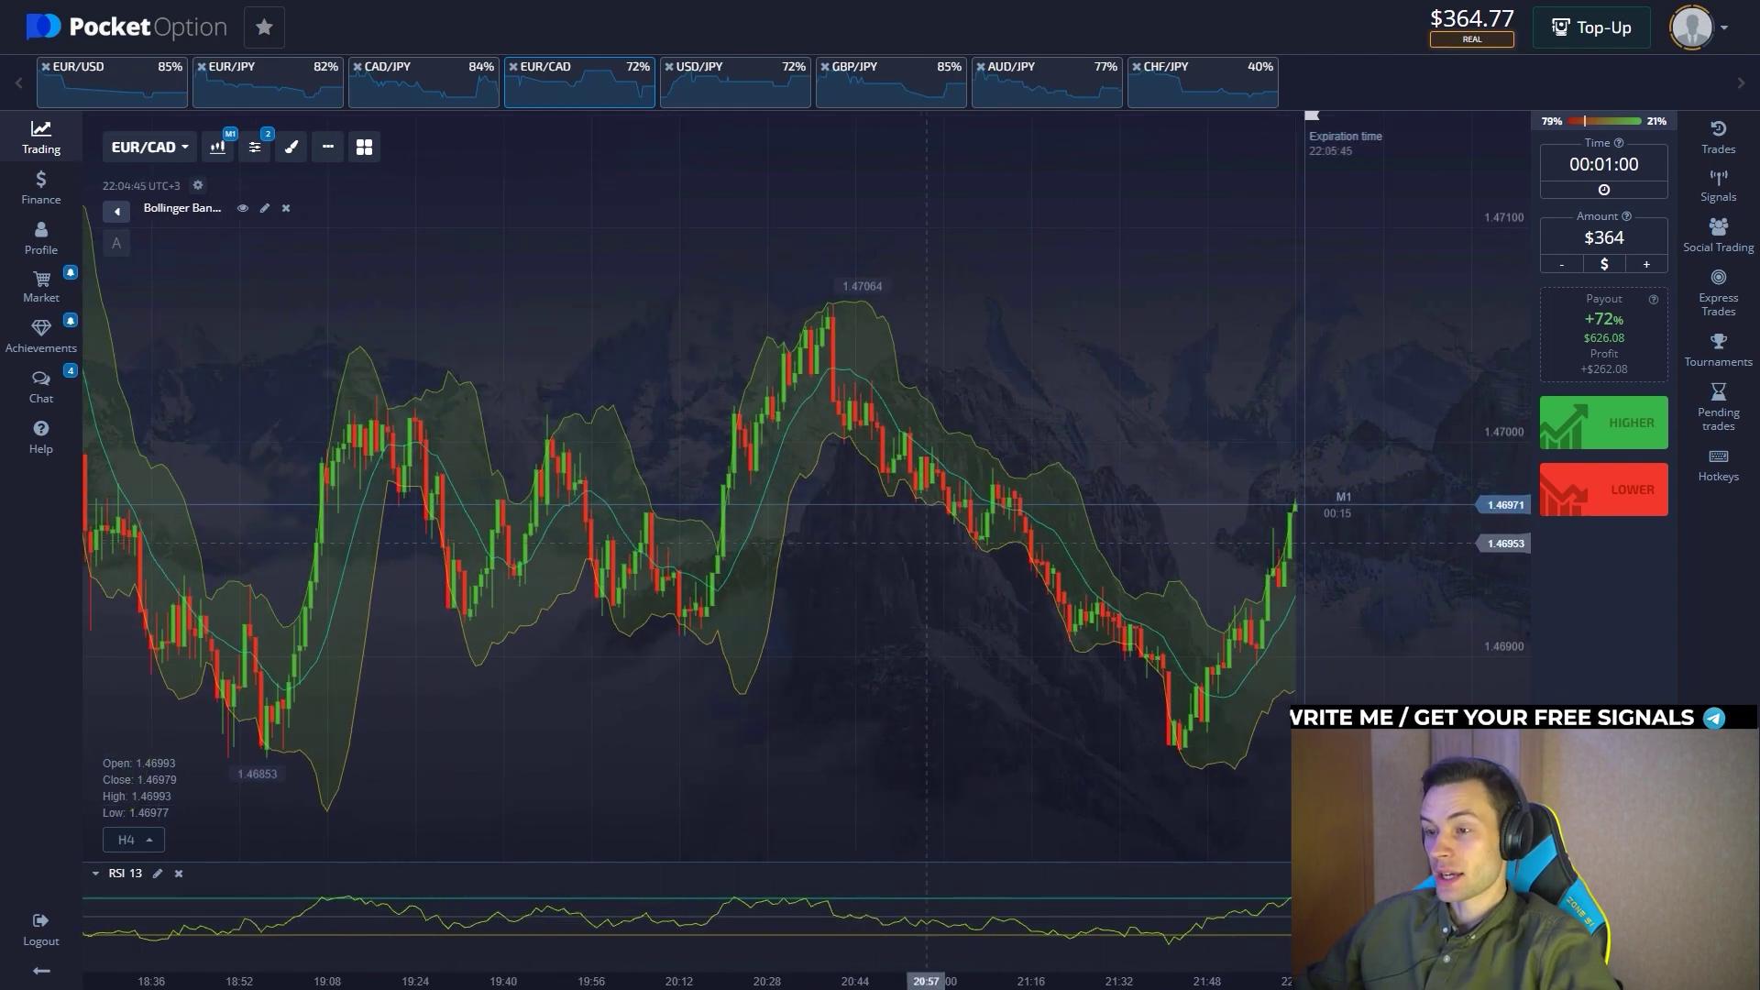
- Browse the CAD/JPY, CHF/JPY, AUD/JPY, GBP/JPY and USD/JPY charts, then return to EUR/CAD
left_click(423, 81)
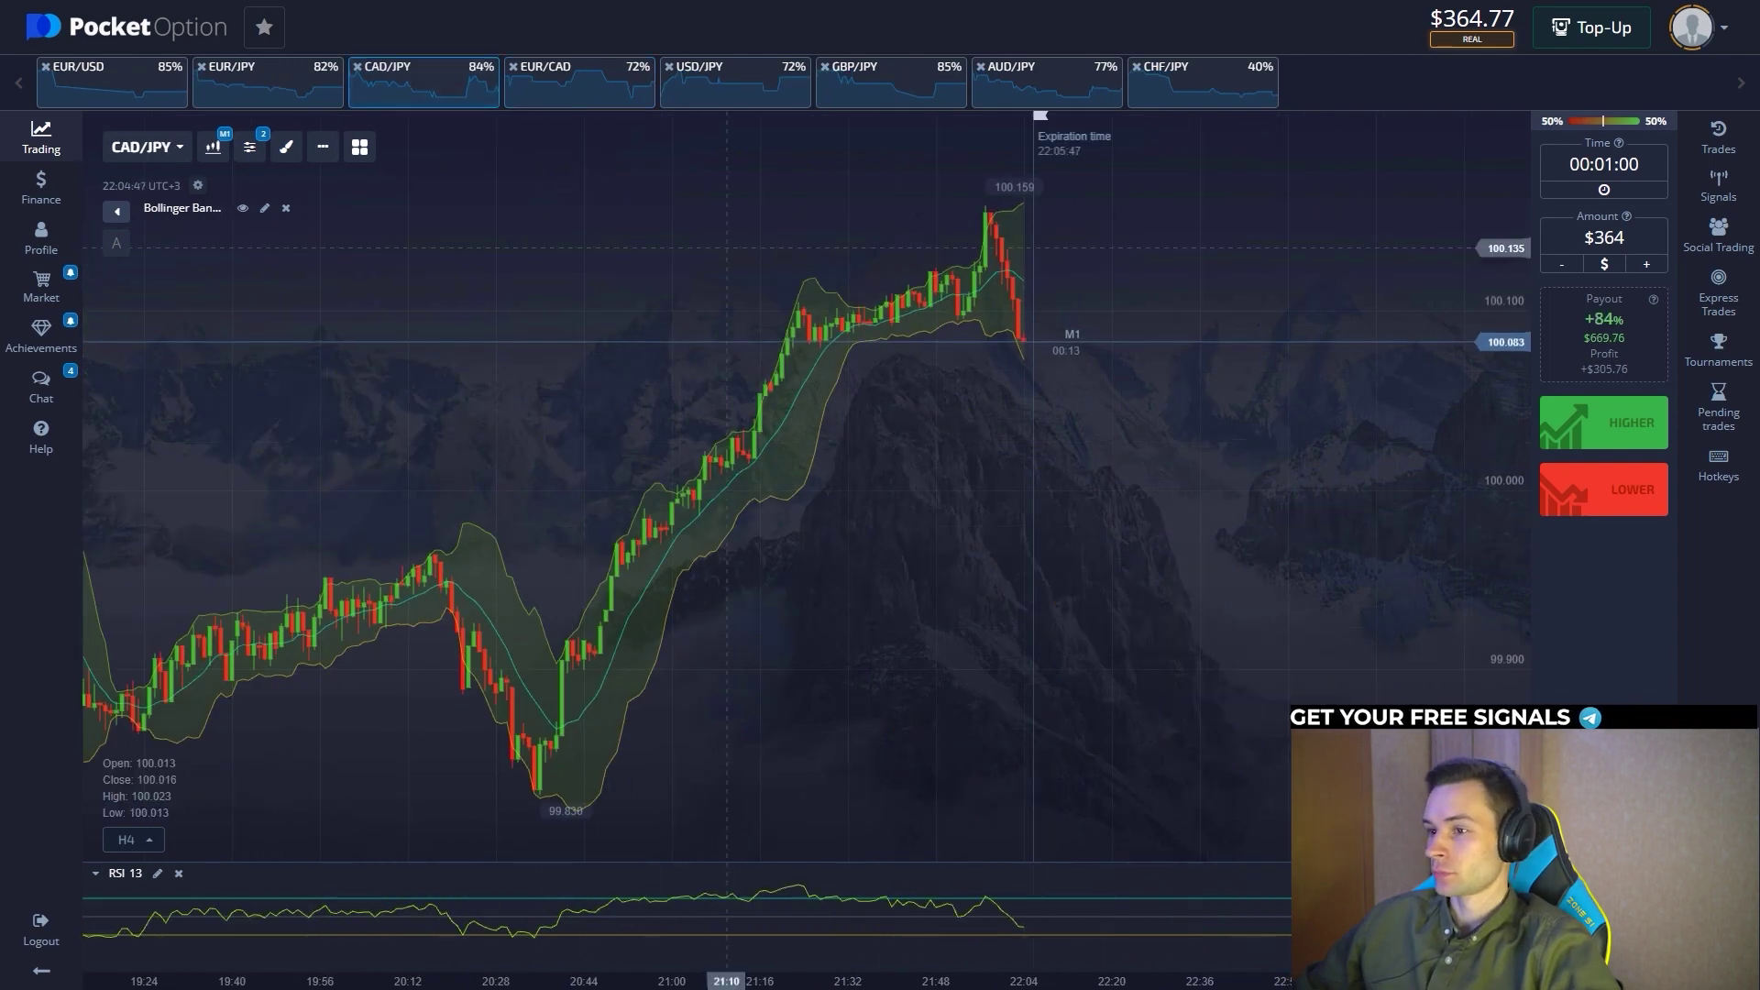
scroll(820, 437, "up", 3)
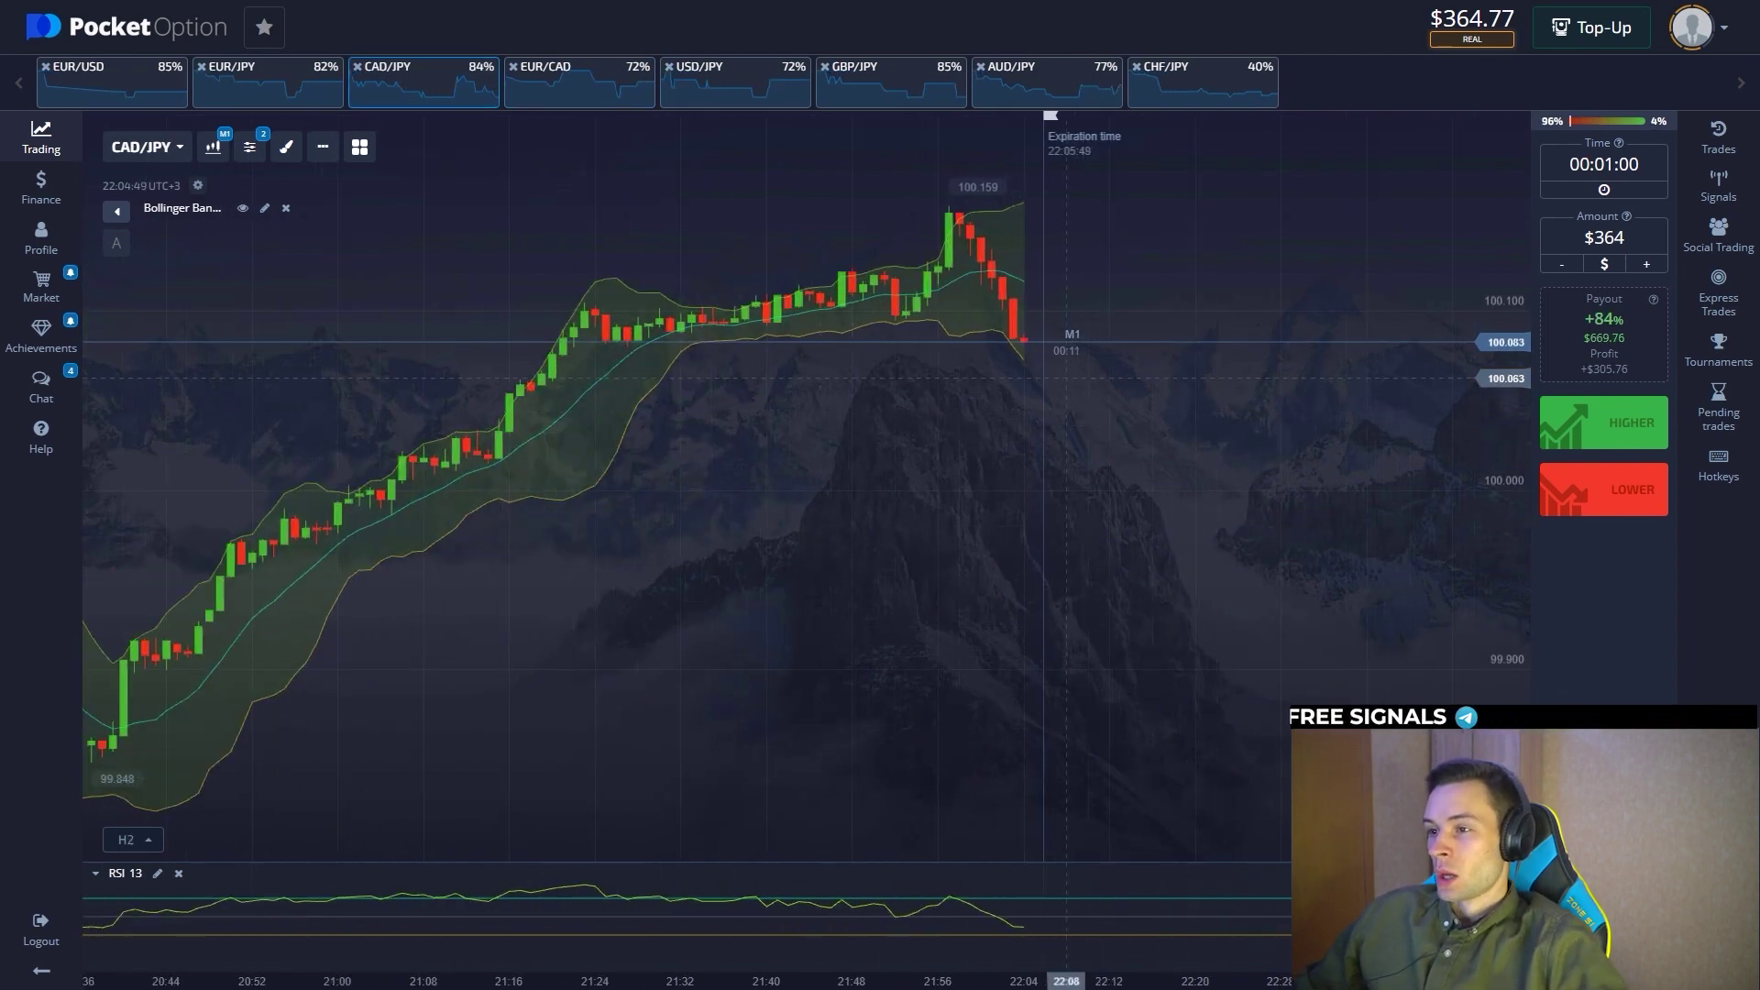
scroll(1023, 277, "down", 3)
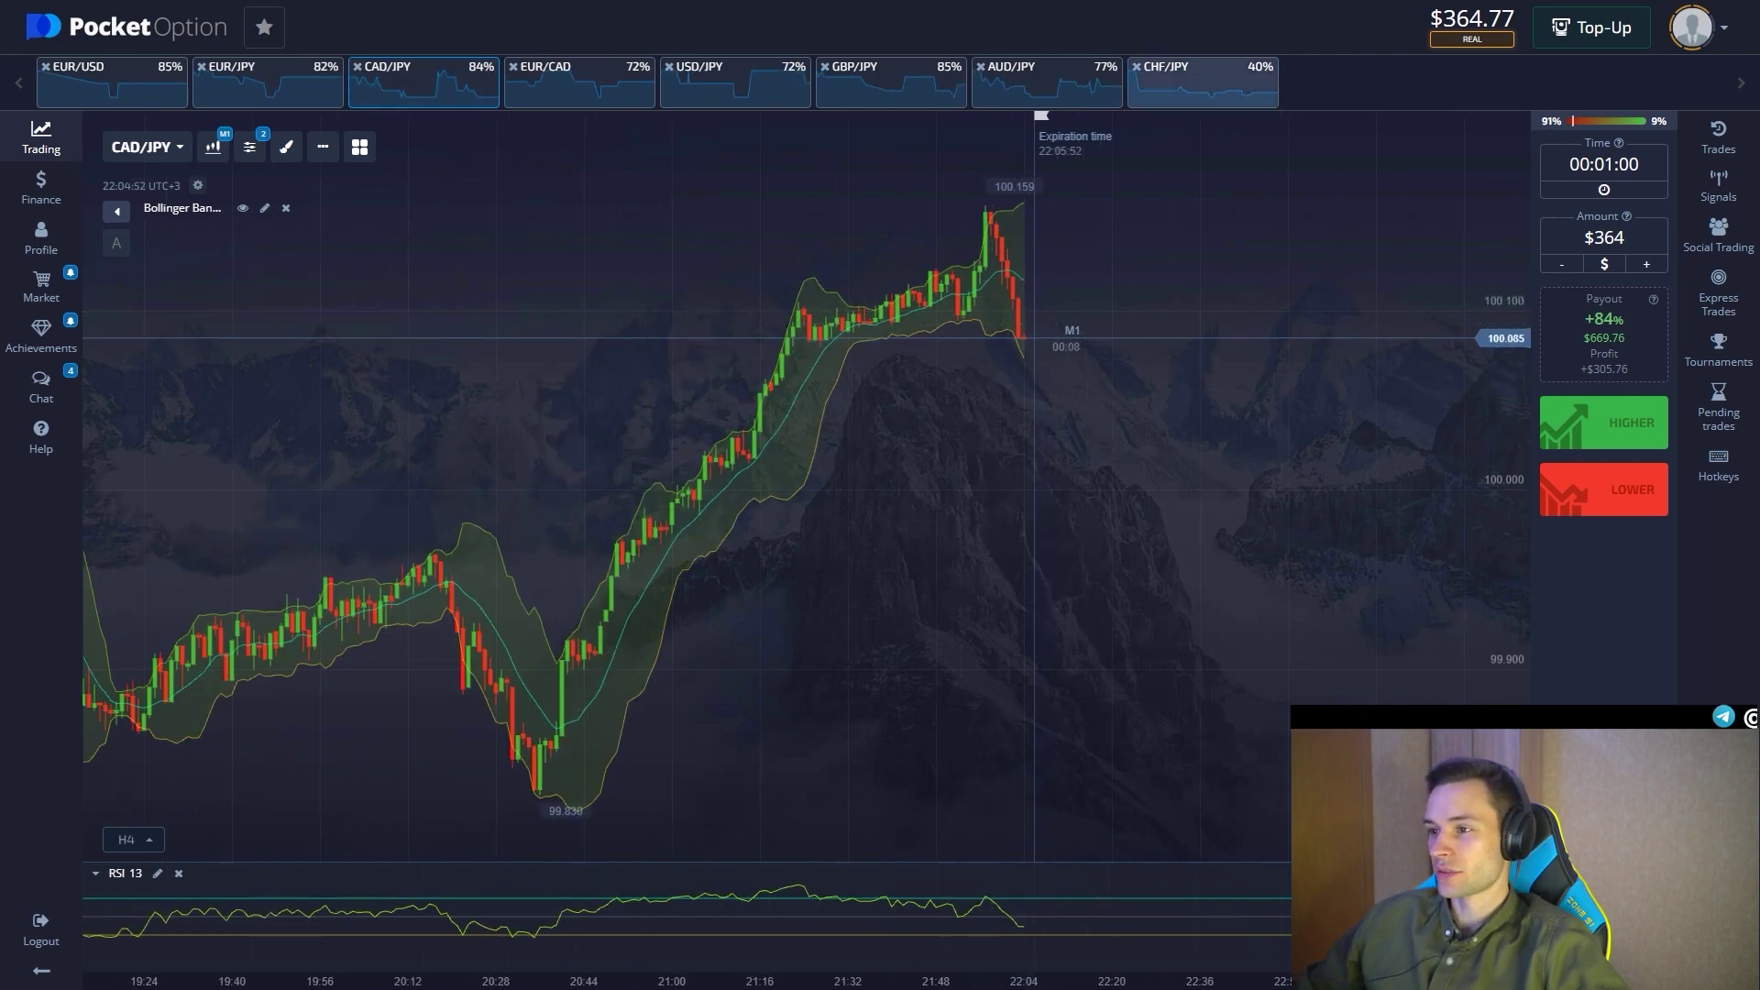
left_click(1203, 81)
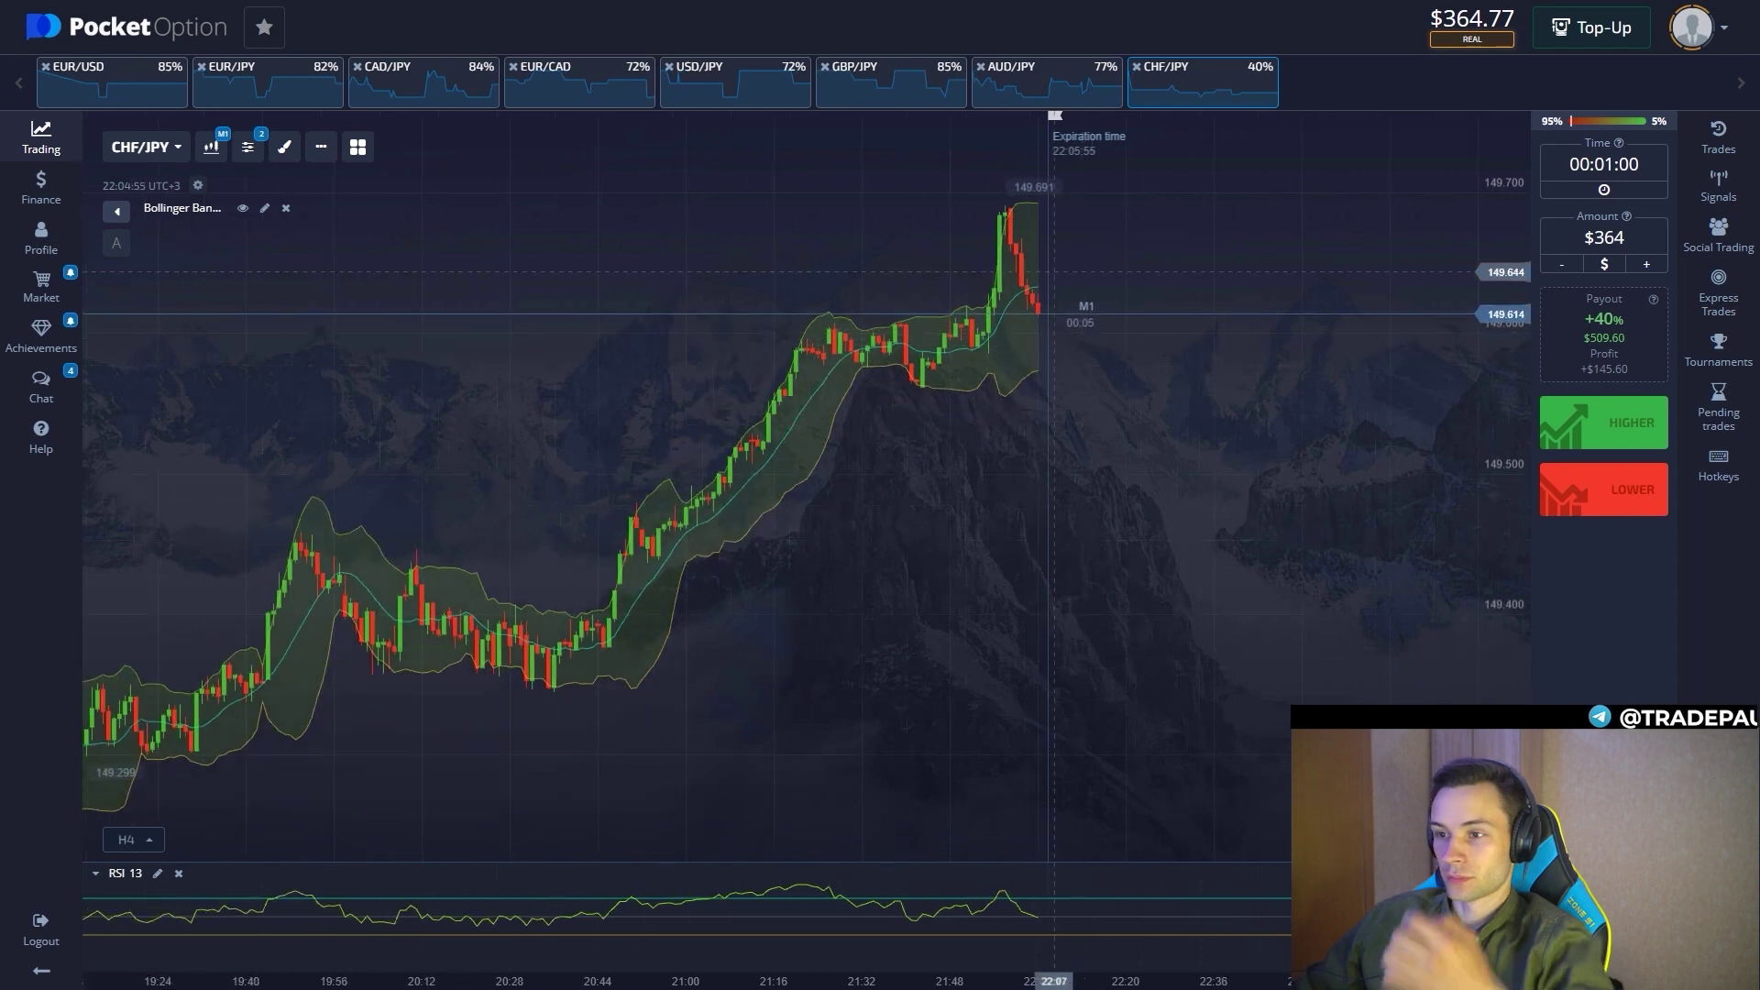
left_click(1047, 81)
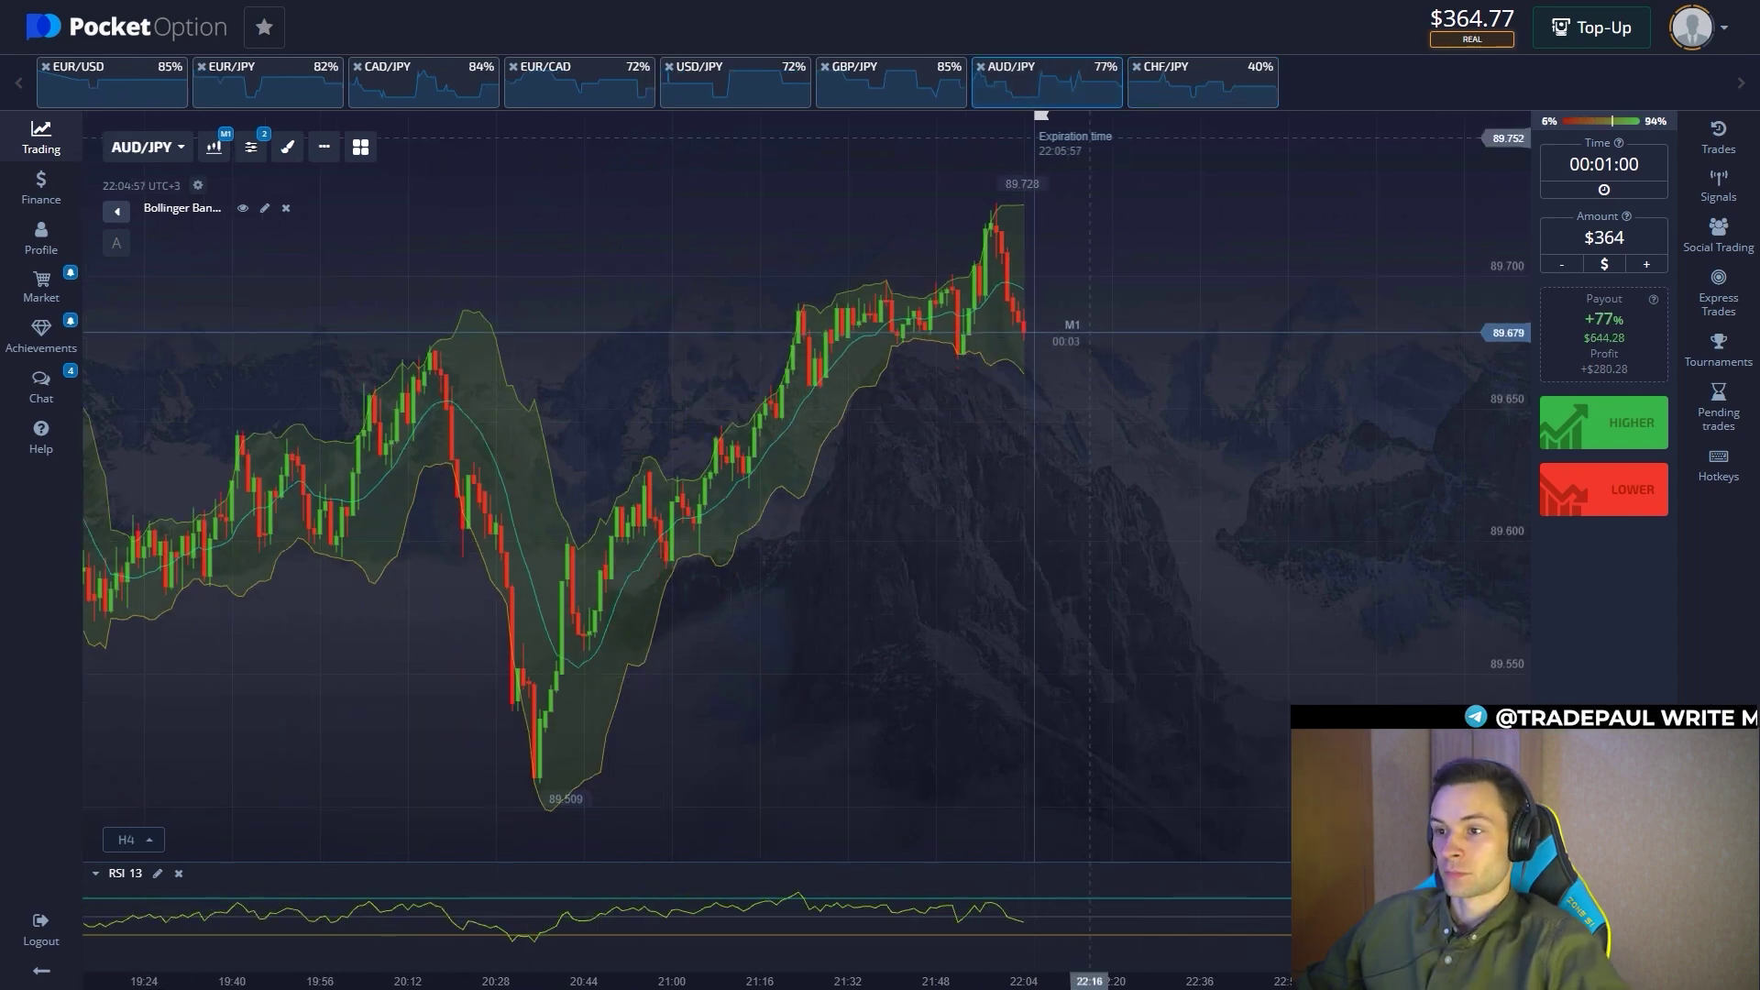
left_click(890, 80)
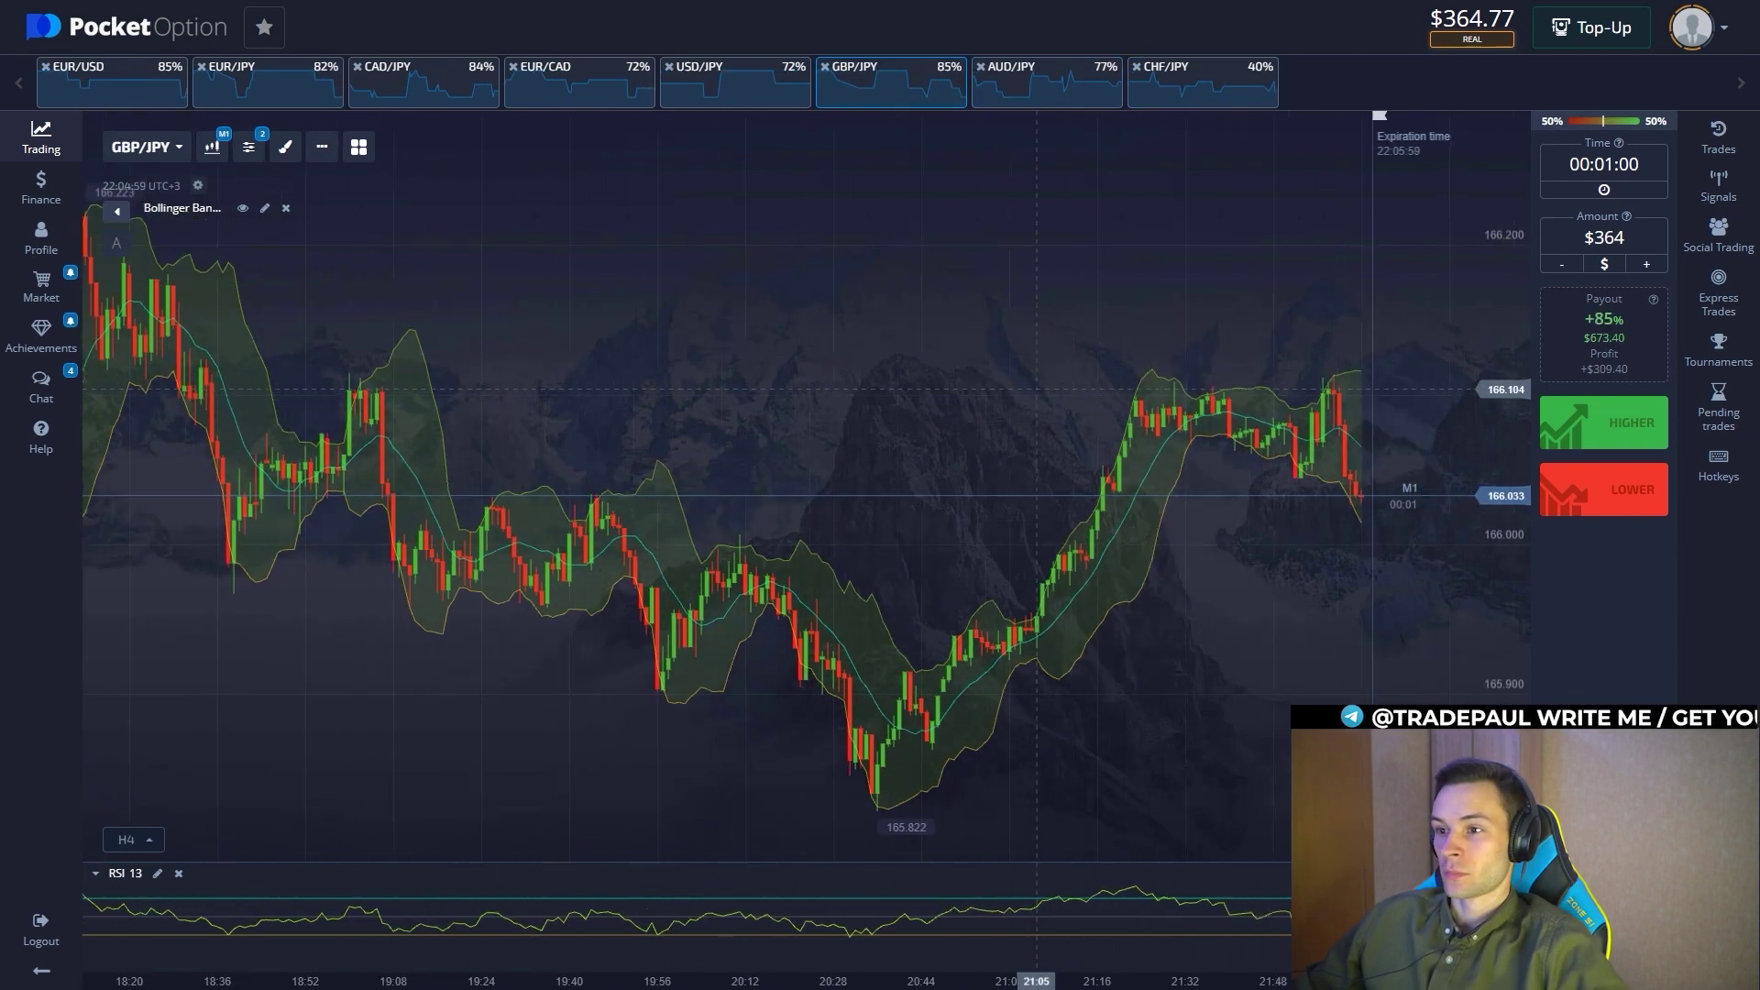
left_click(736, 81)
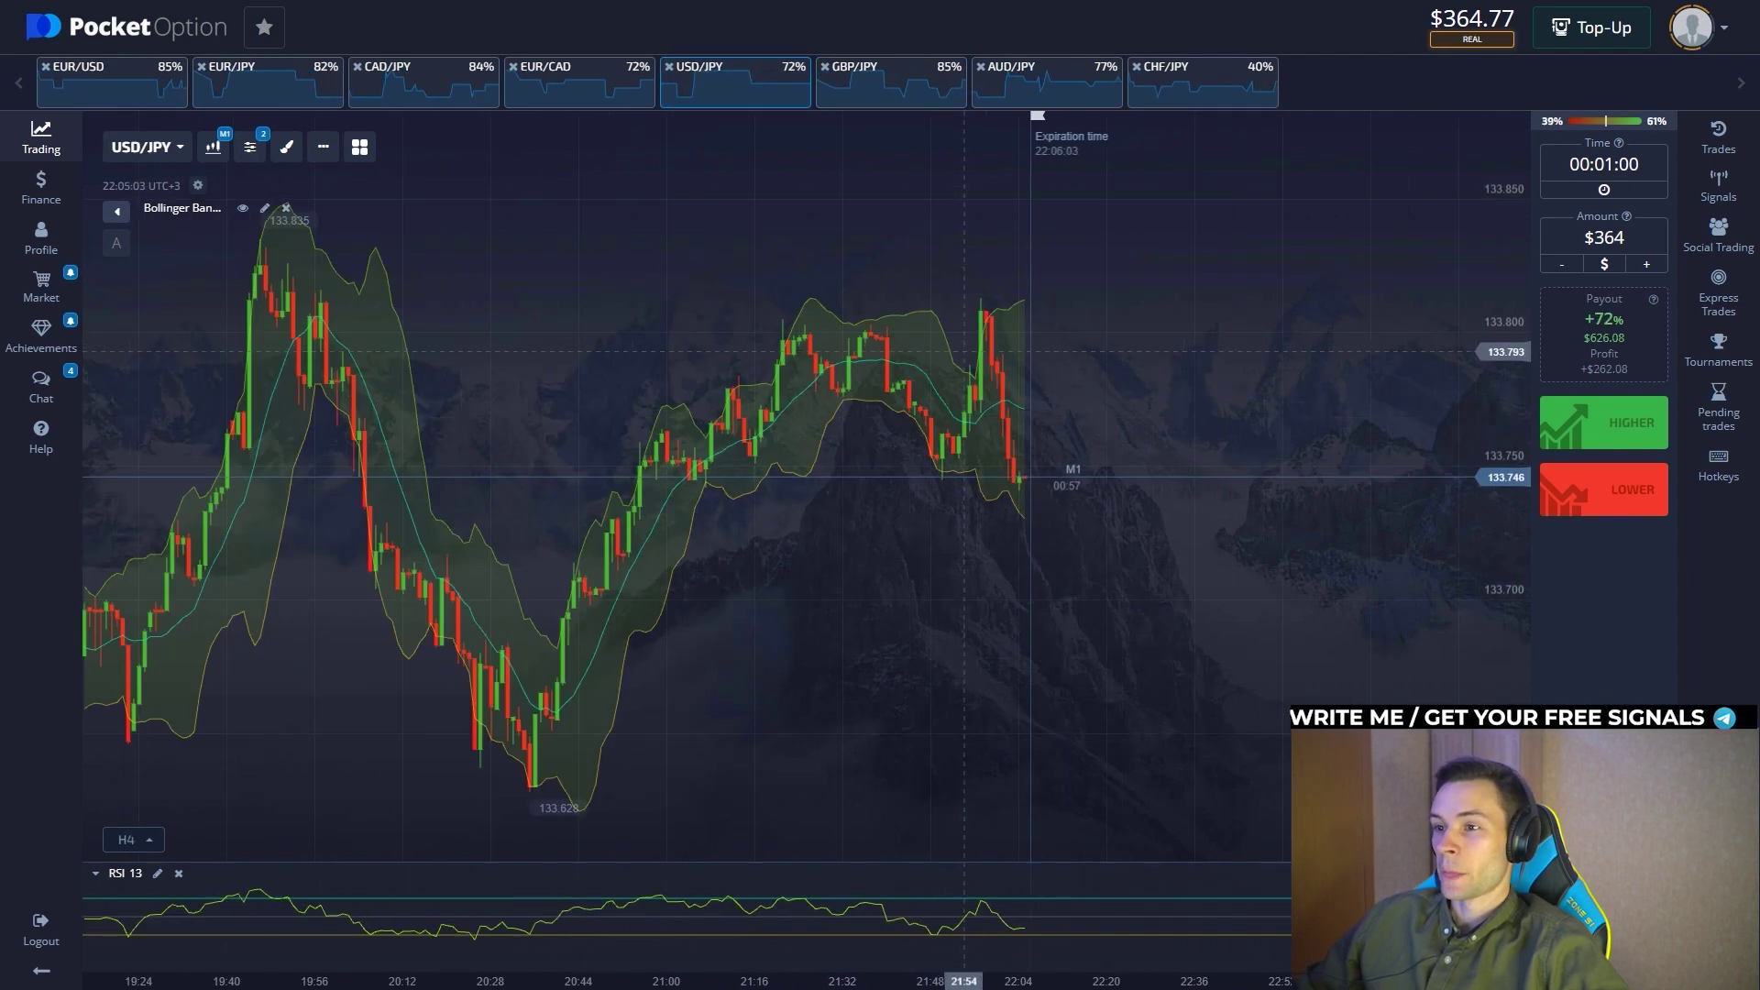
scroll(967, 441, "up", 1)
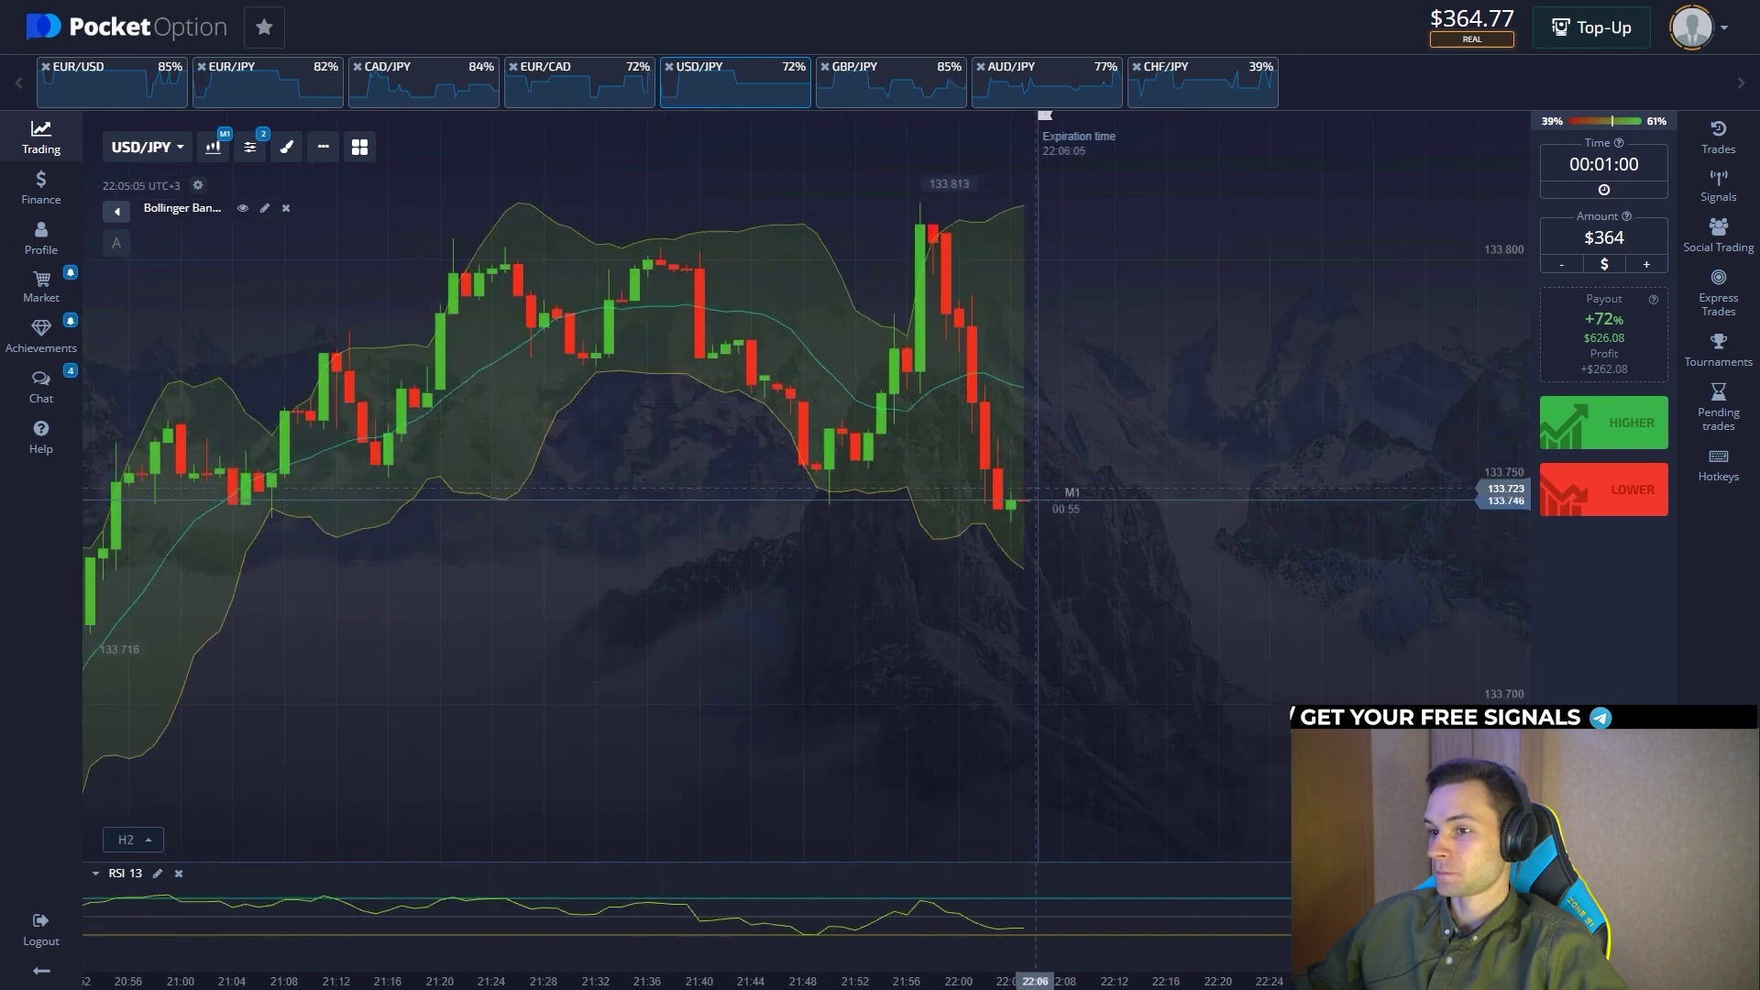
left_click(579, 81)
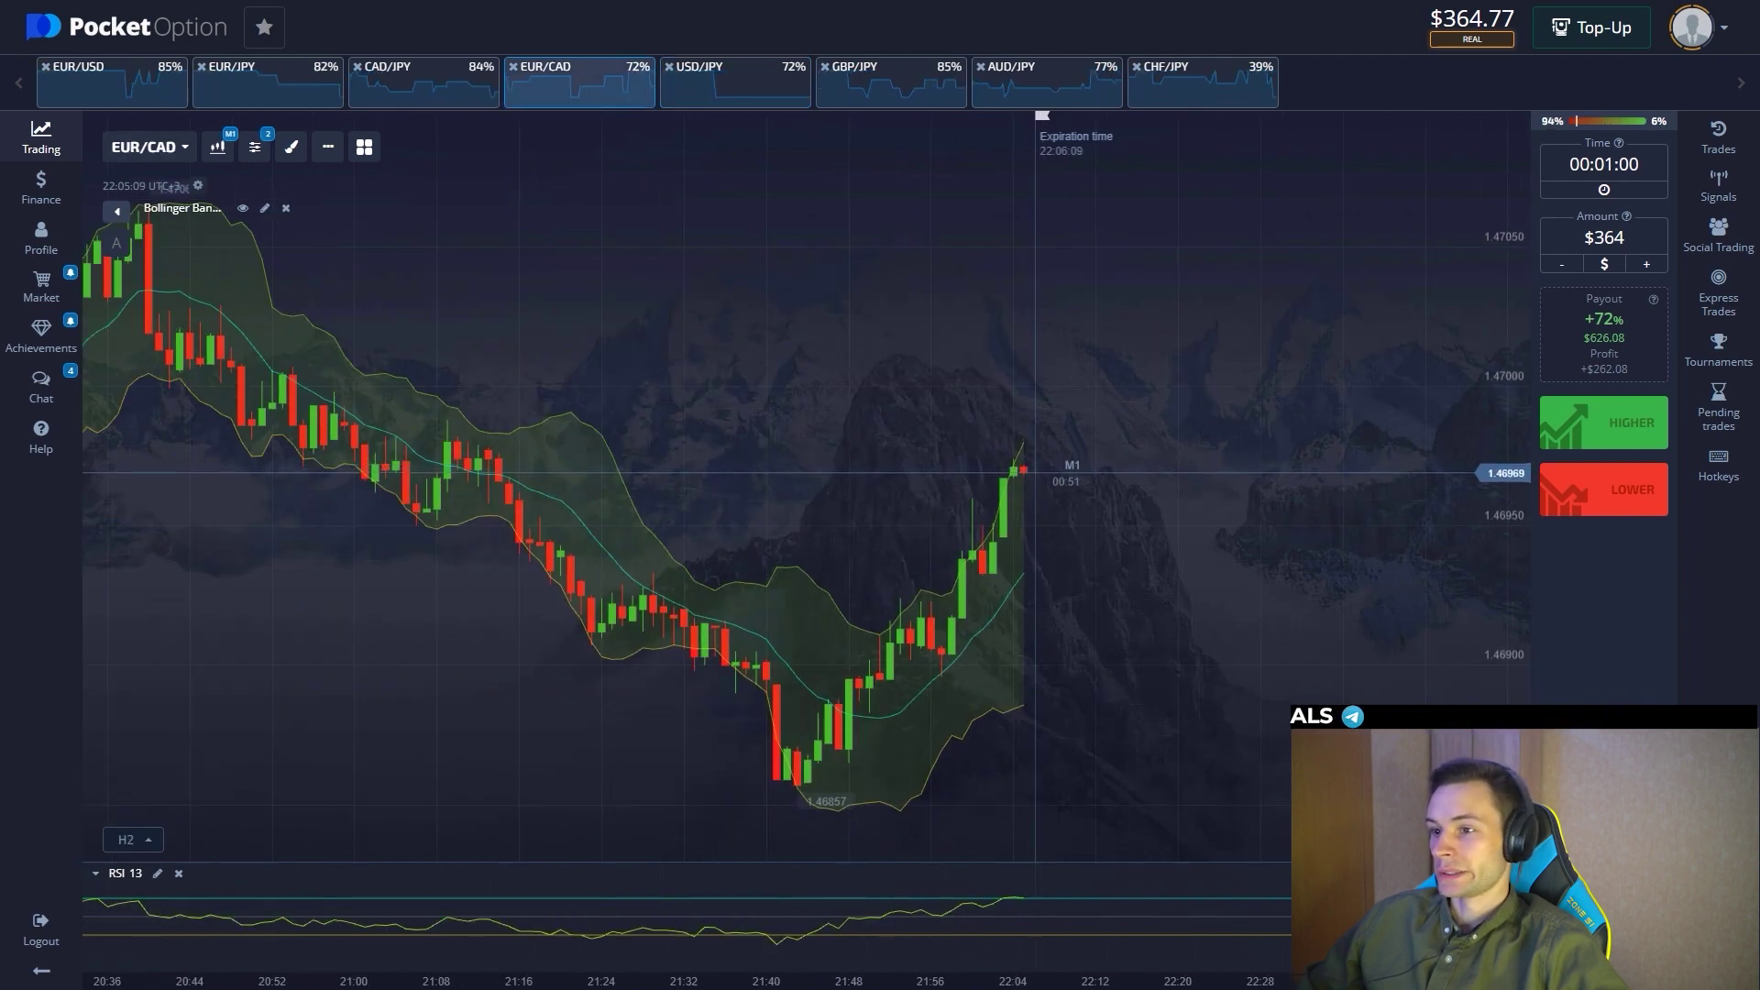
scroll(1112, 439, "up", 1)
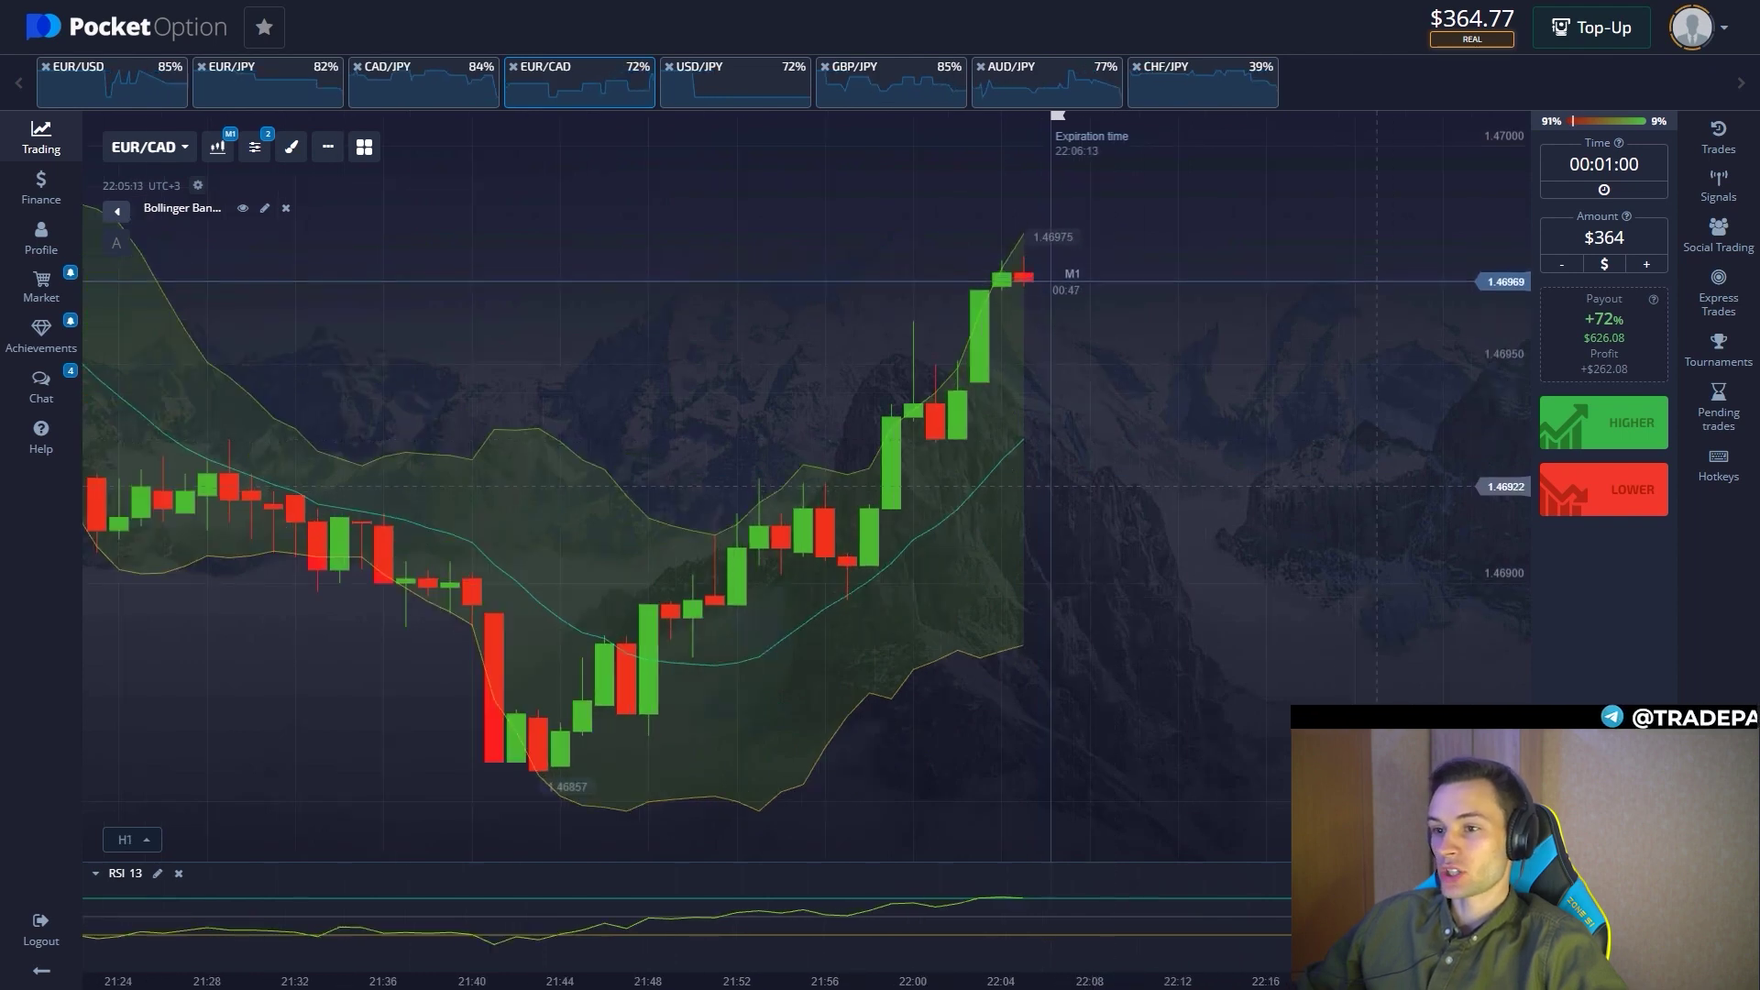
scroll(1284, 458, "down", 1)
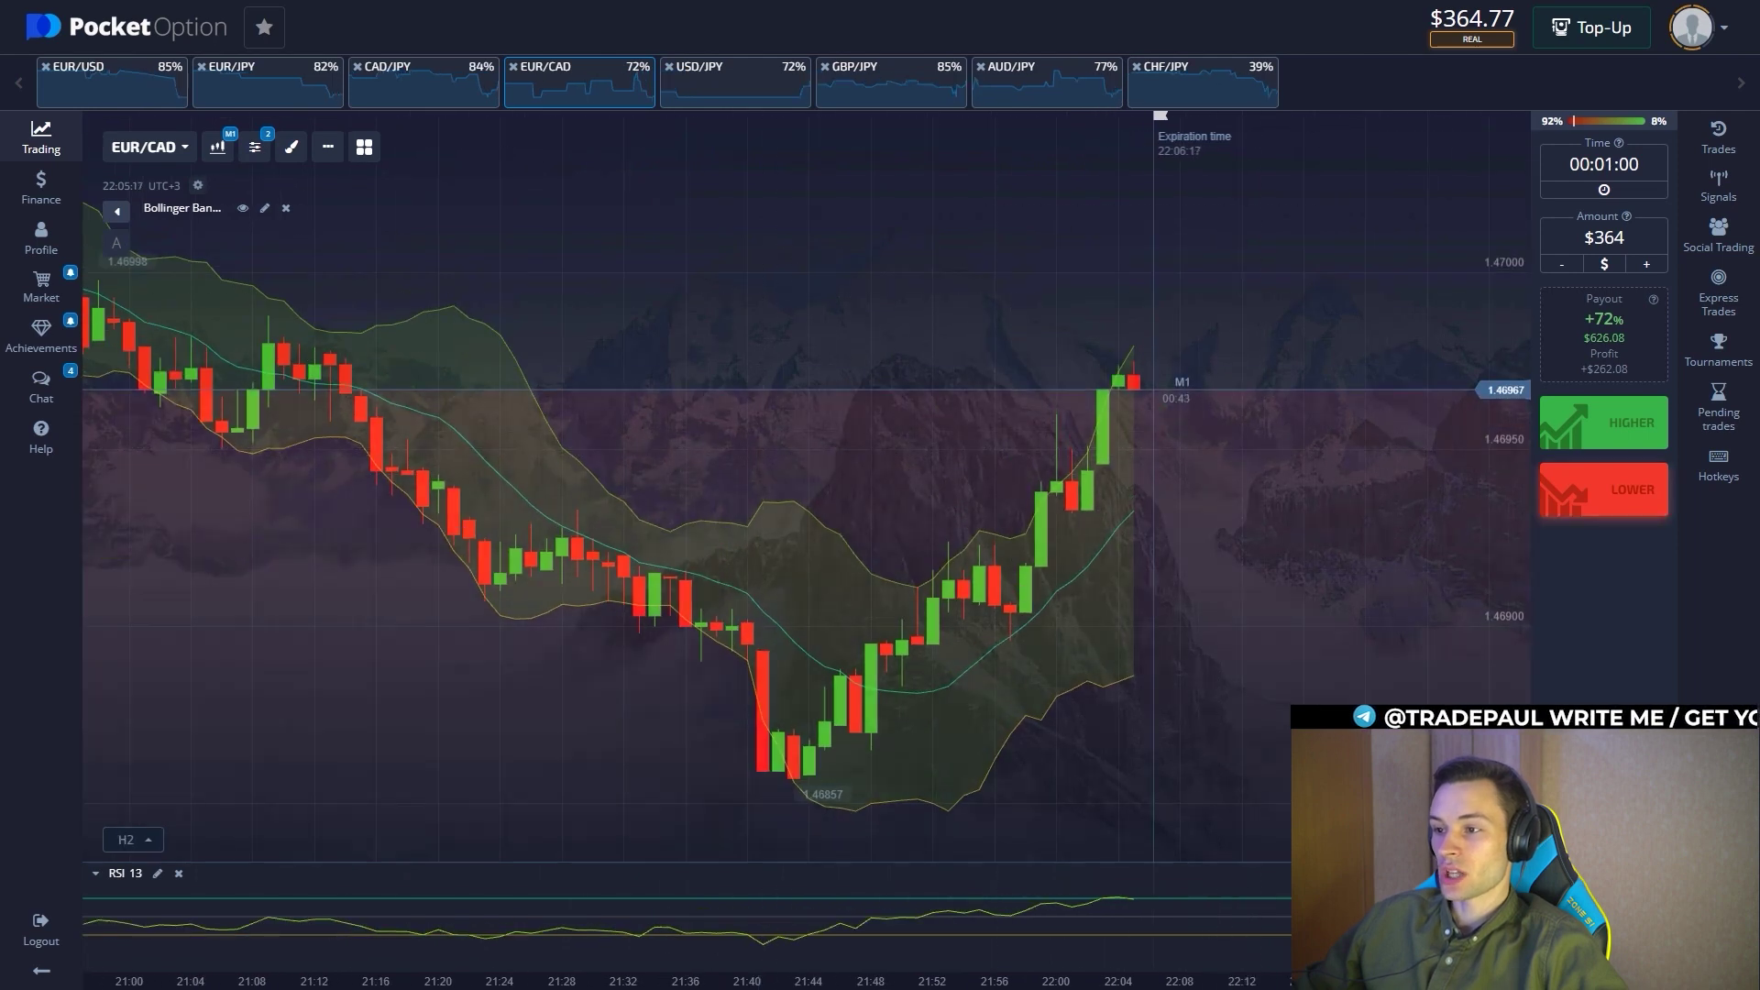
left_click(1622, 490)
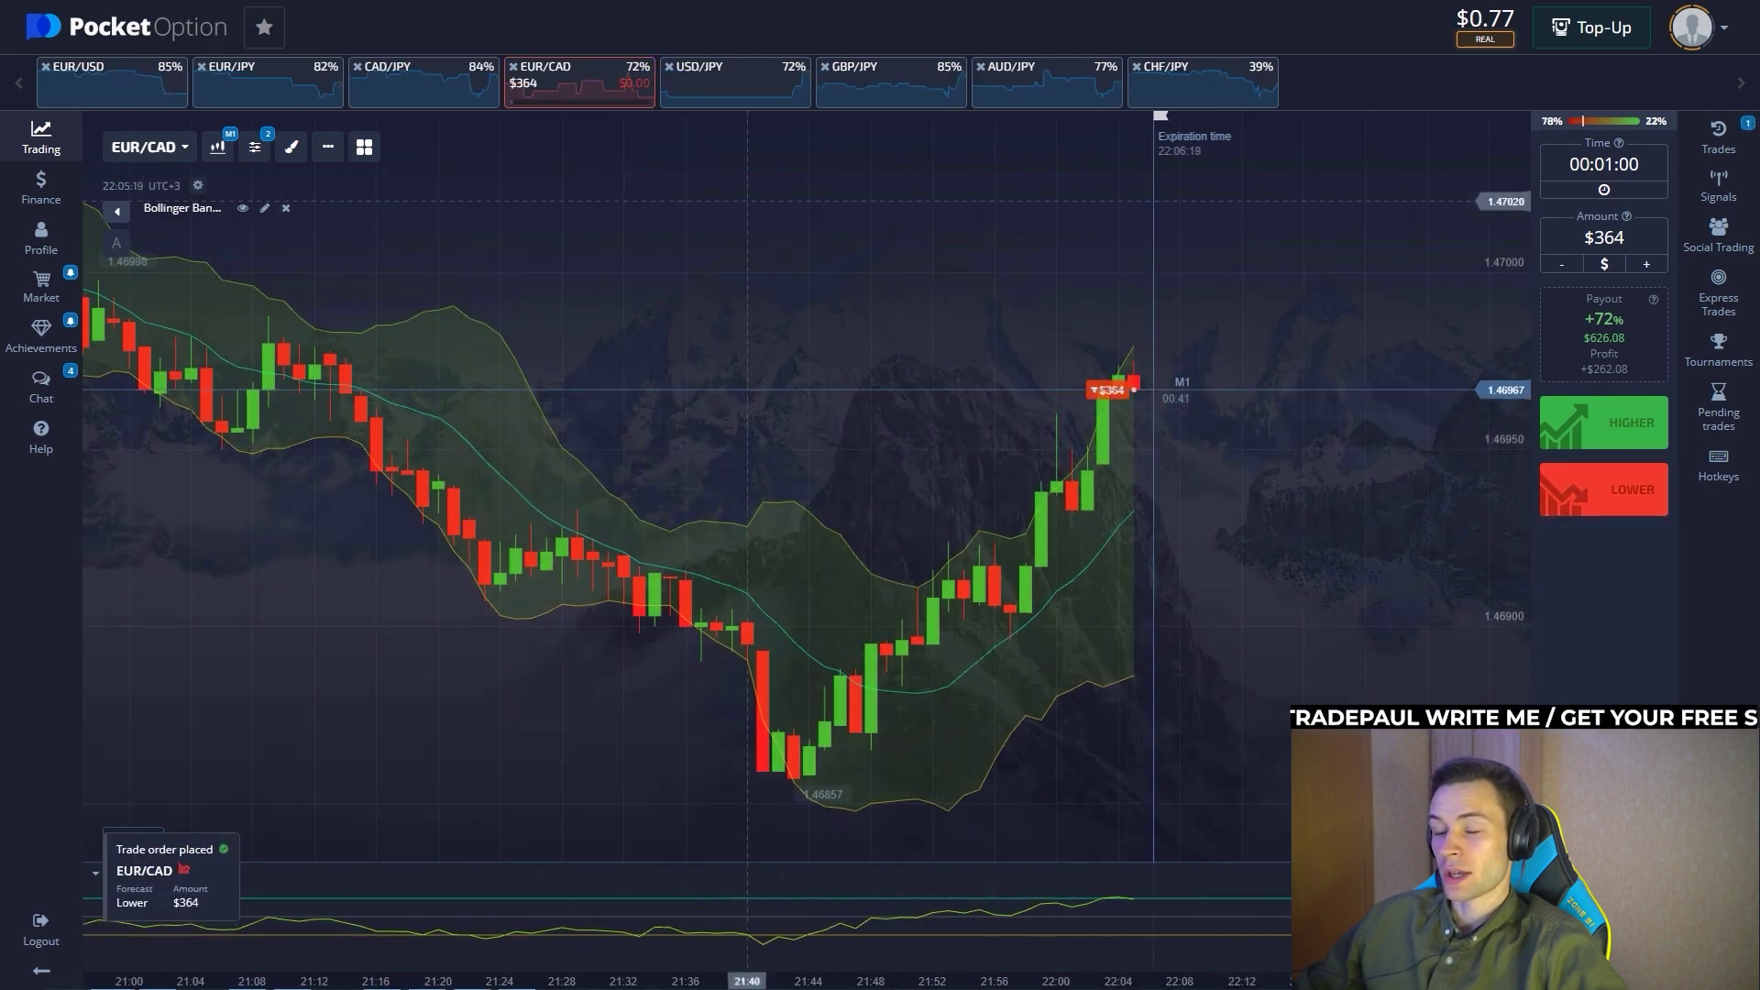
key("Print")
left_click_drag(382, 129, 1537, 988)
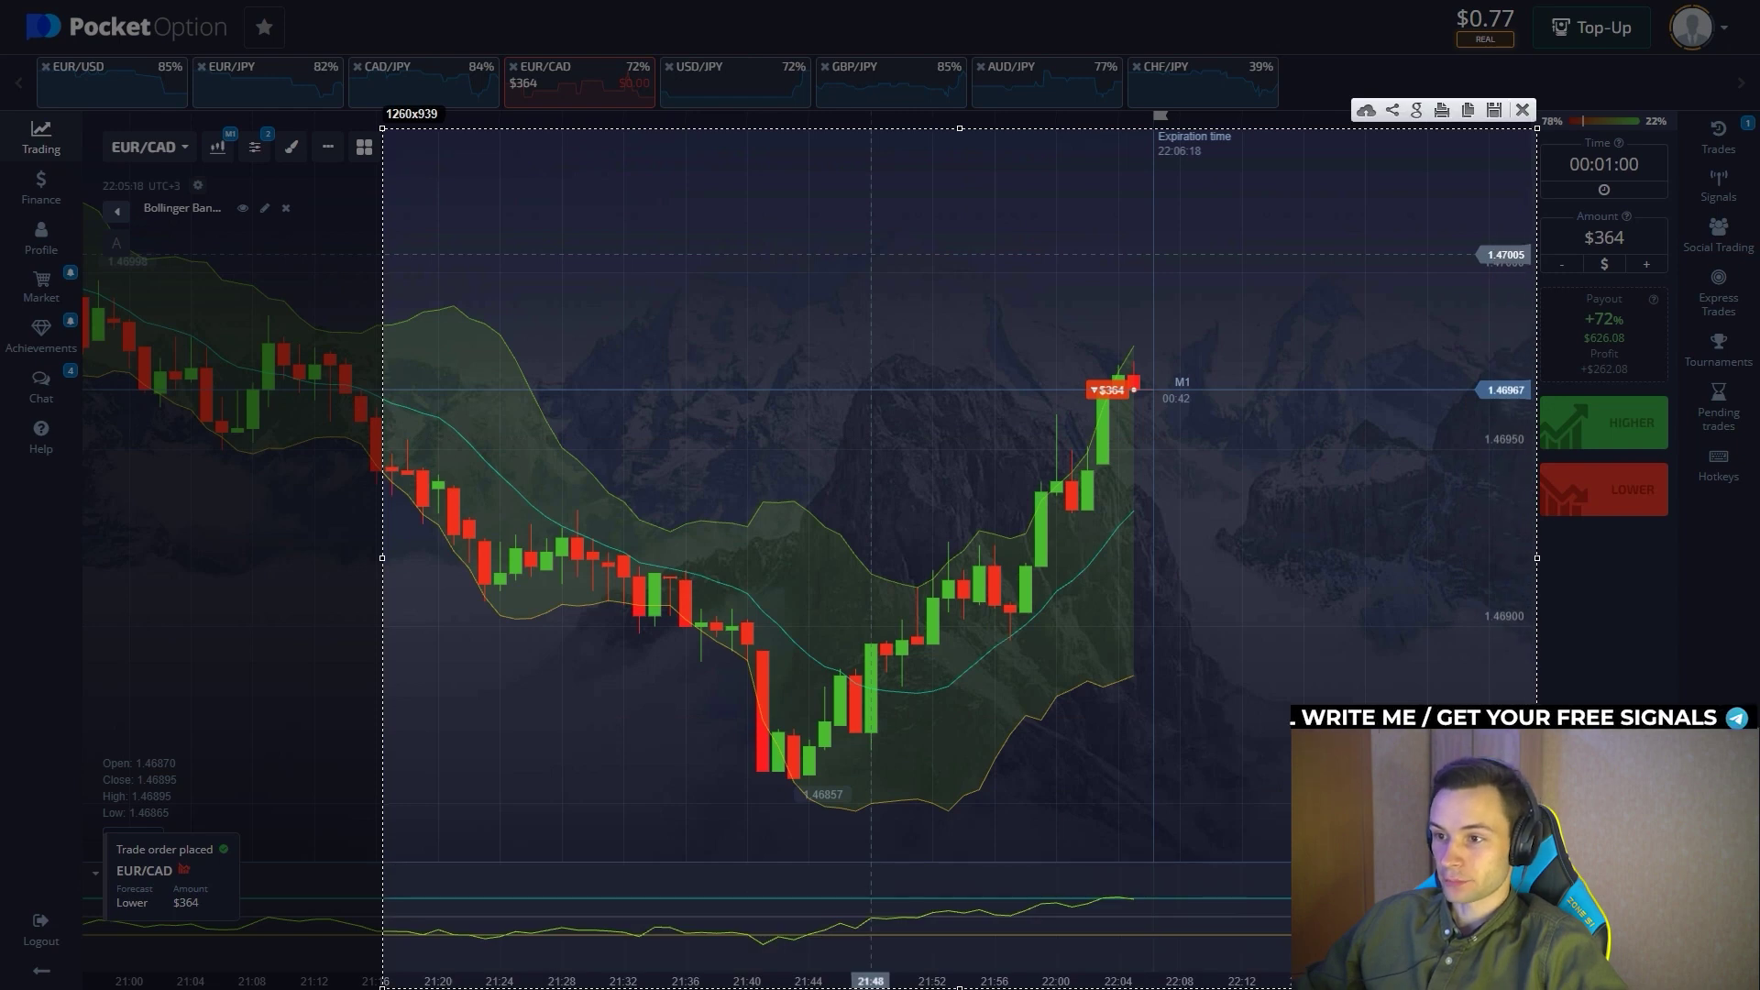
left_click_drag(1114, 882, 1137, 884)
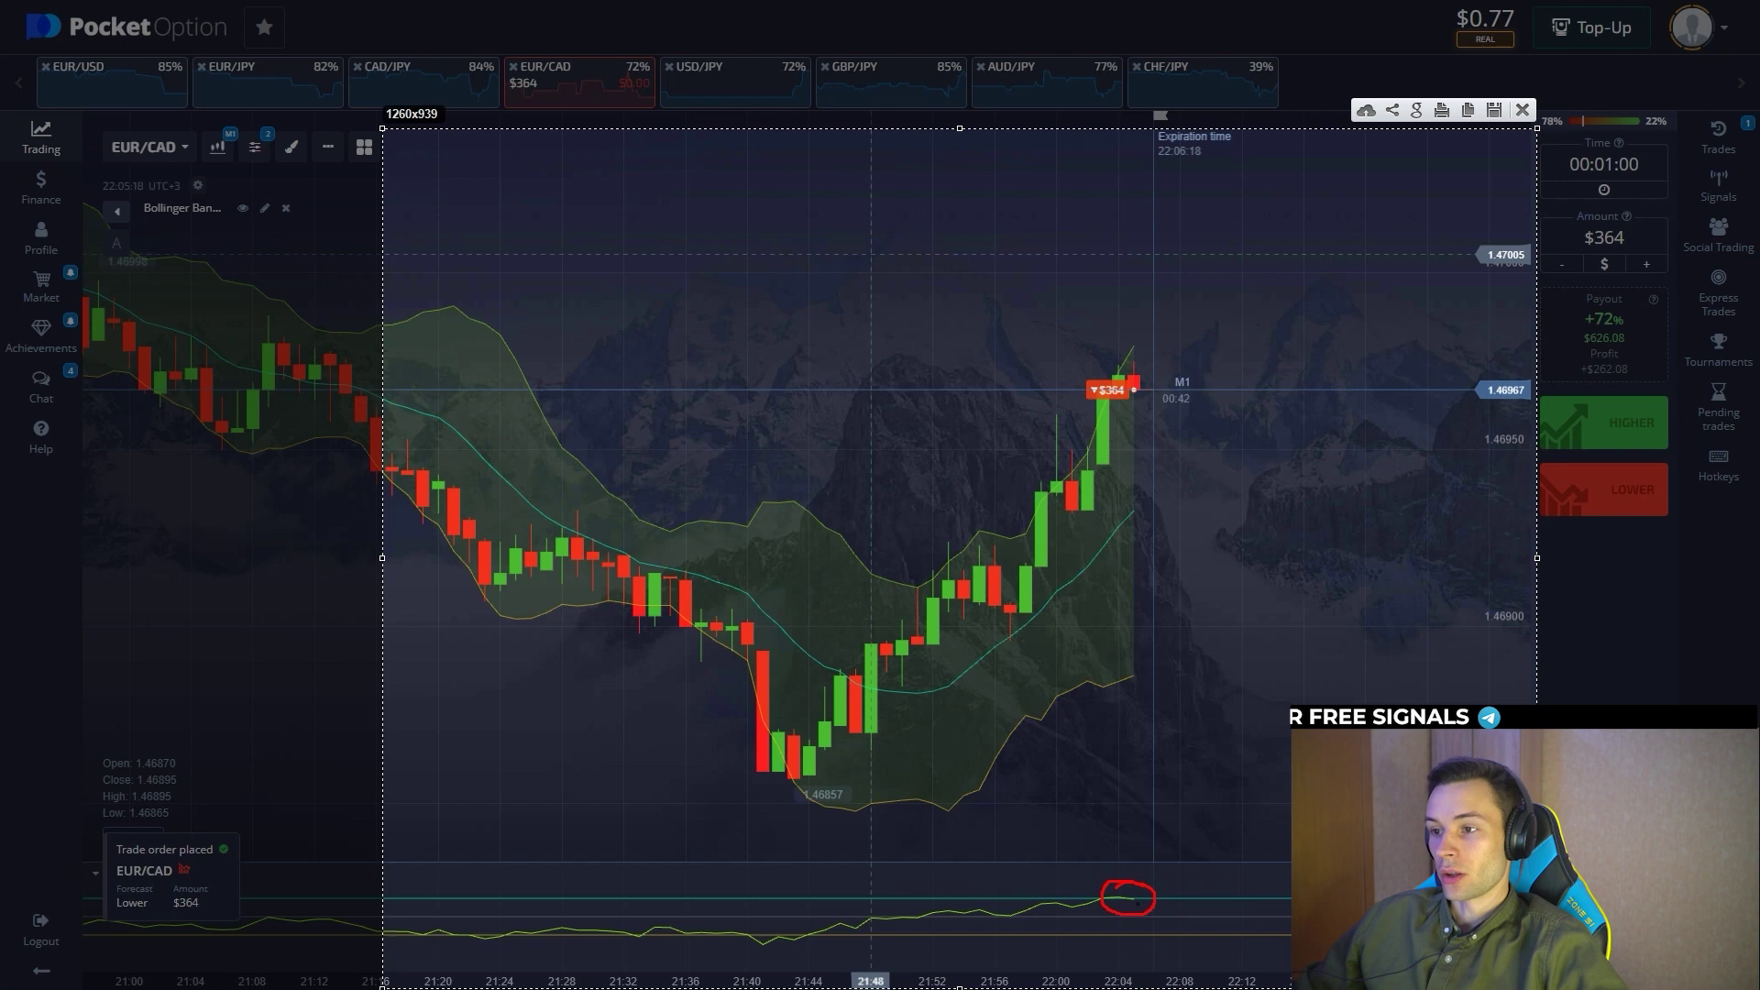
left_click_drag(1137, 902, 1147, 928)
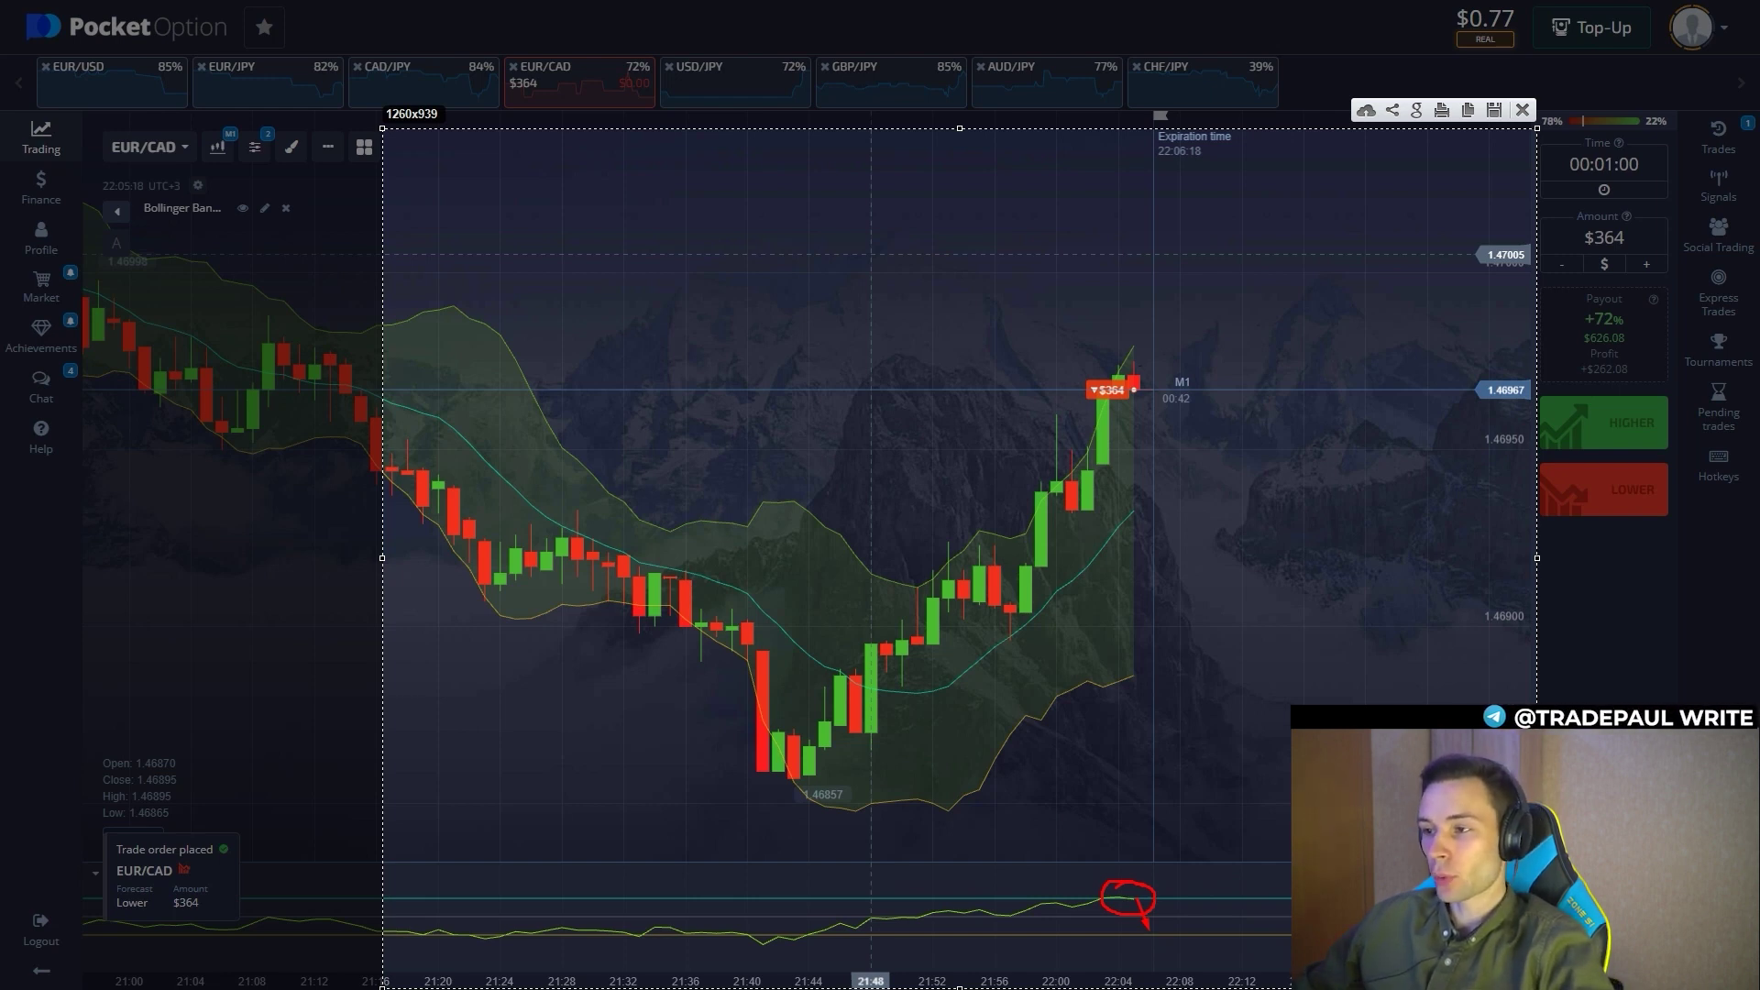
mouse_move(1094, 350)
left_mouse_down()
mouse_move(1151, 345)
mouse_move(1135, 346)
left_mouse_up()
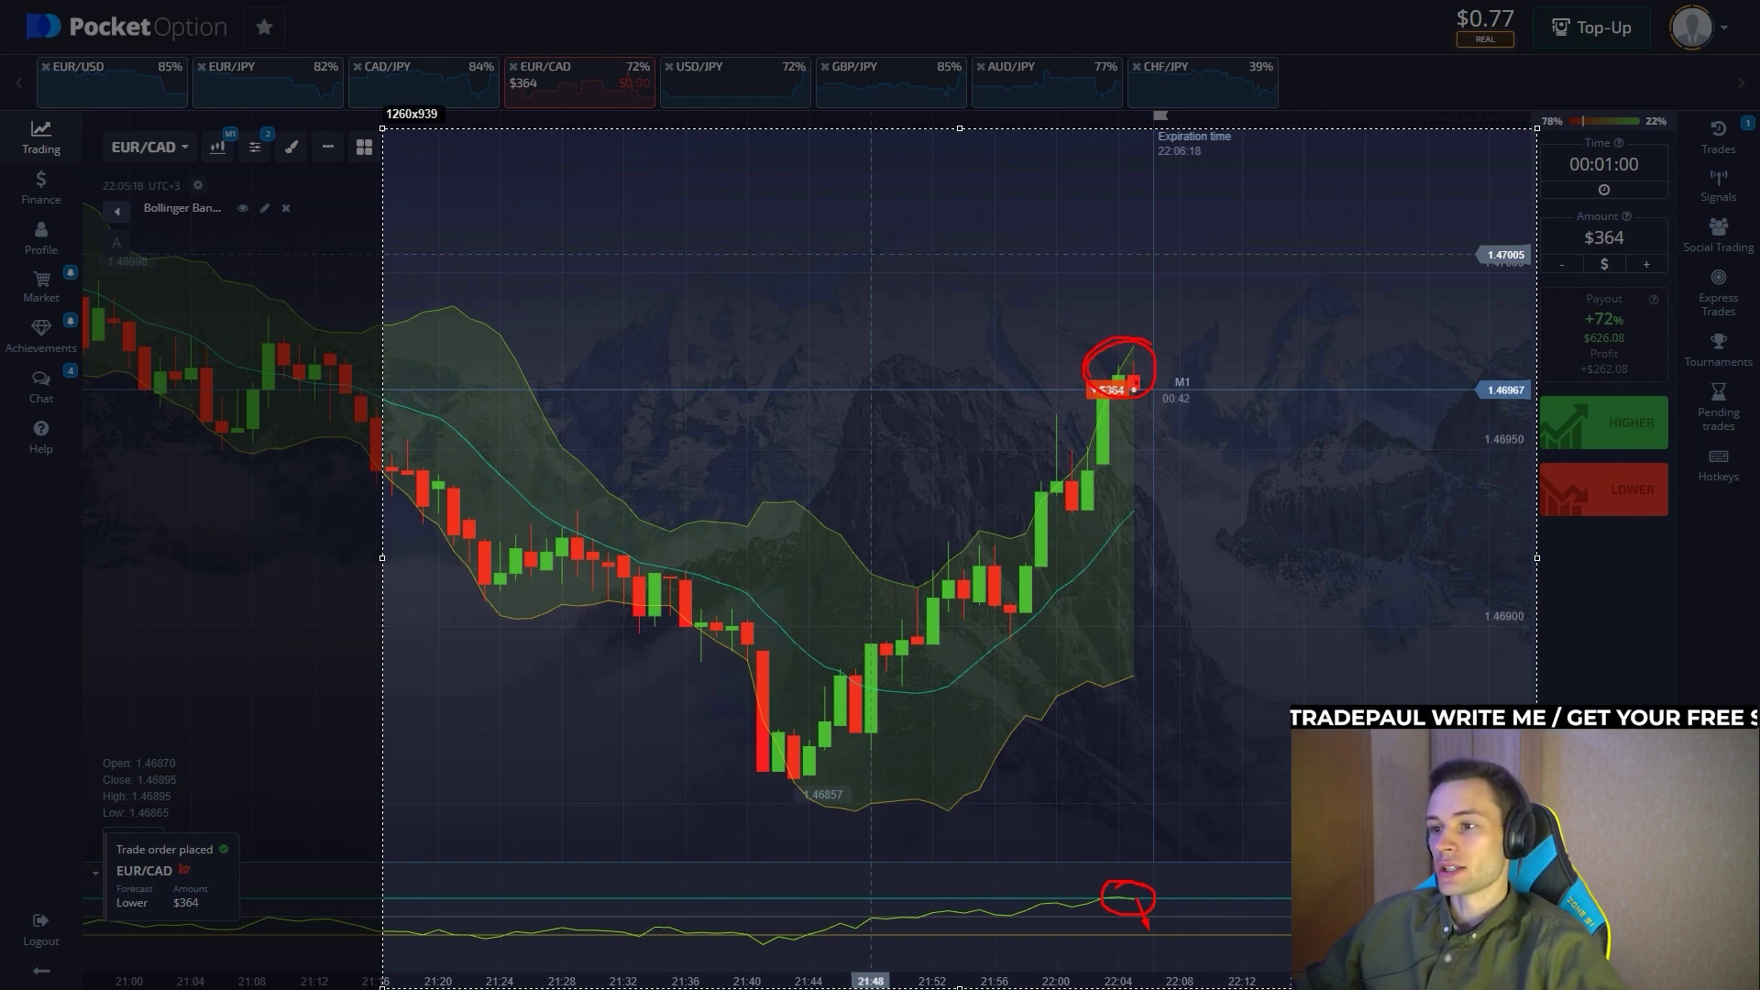
left_click_drag(1148, 929, 1148, 929)
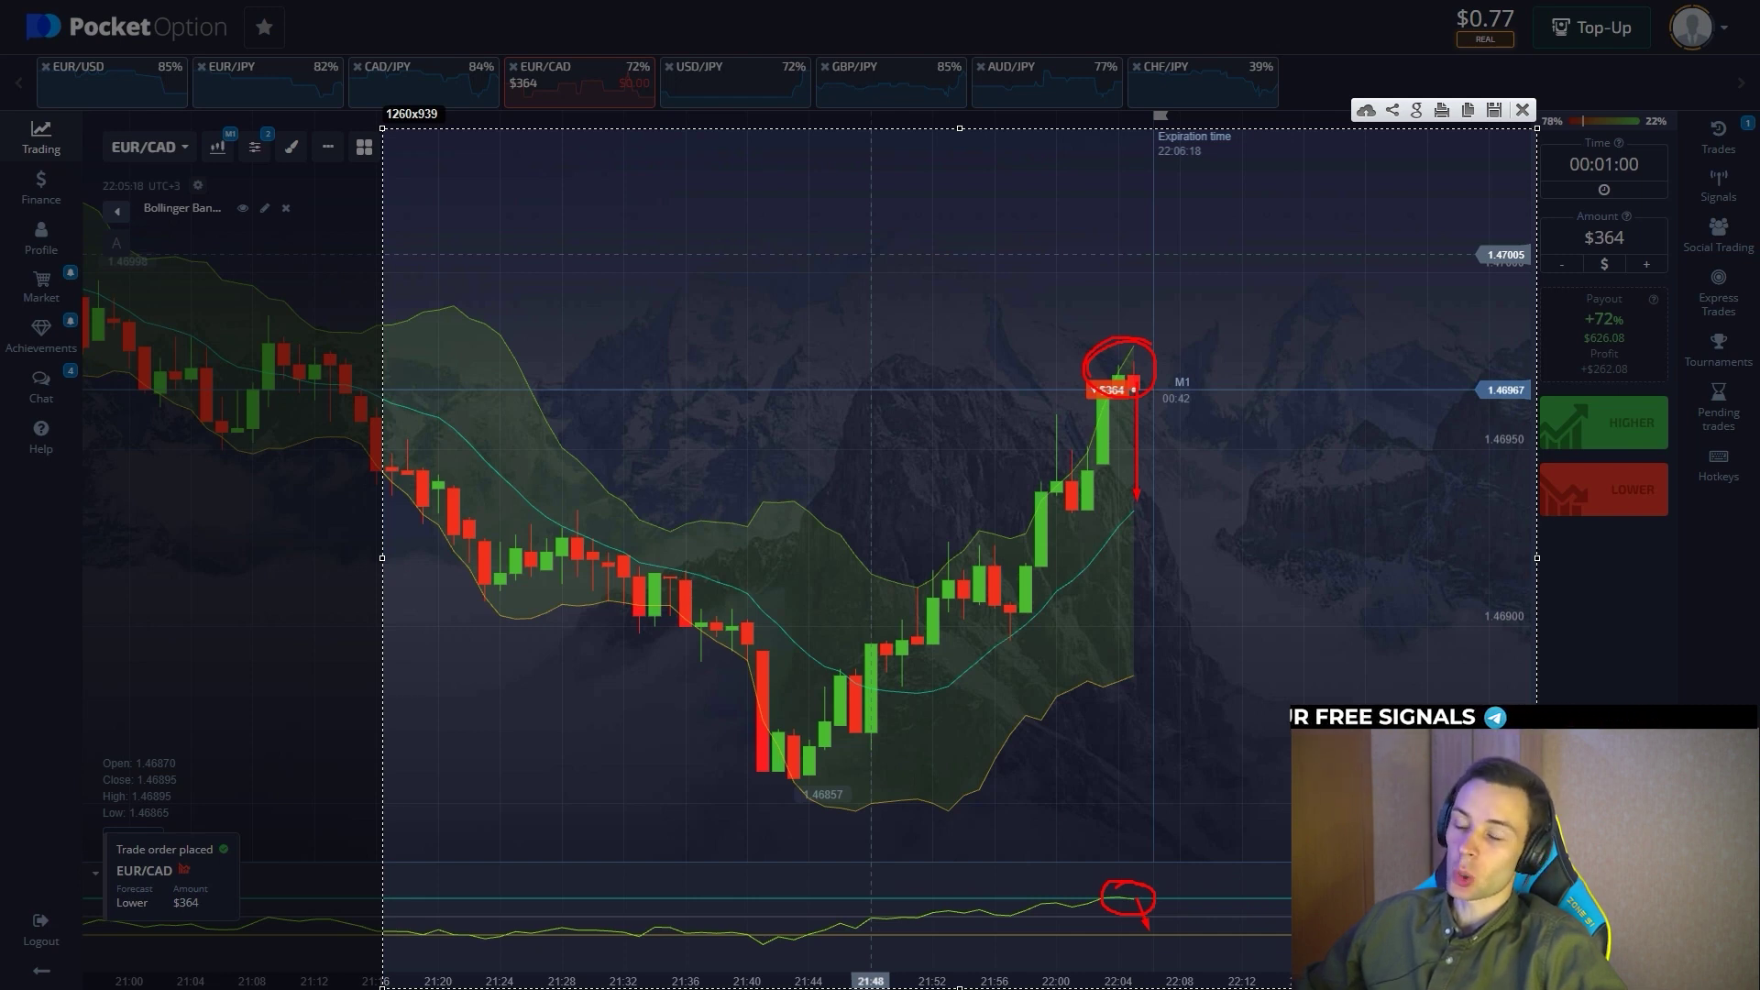
key("Escape")
scroll(862, 496, "down", 5)
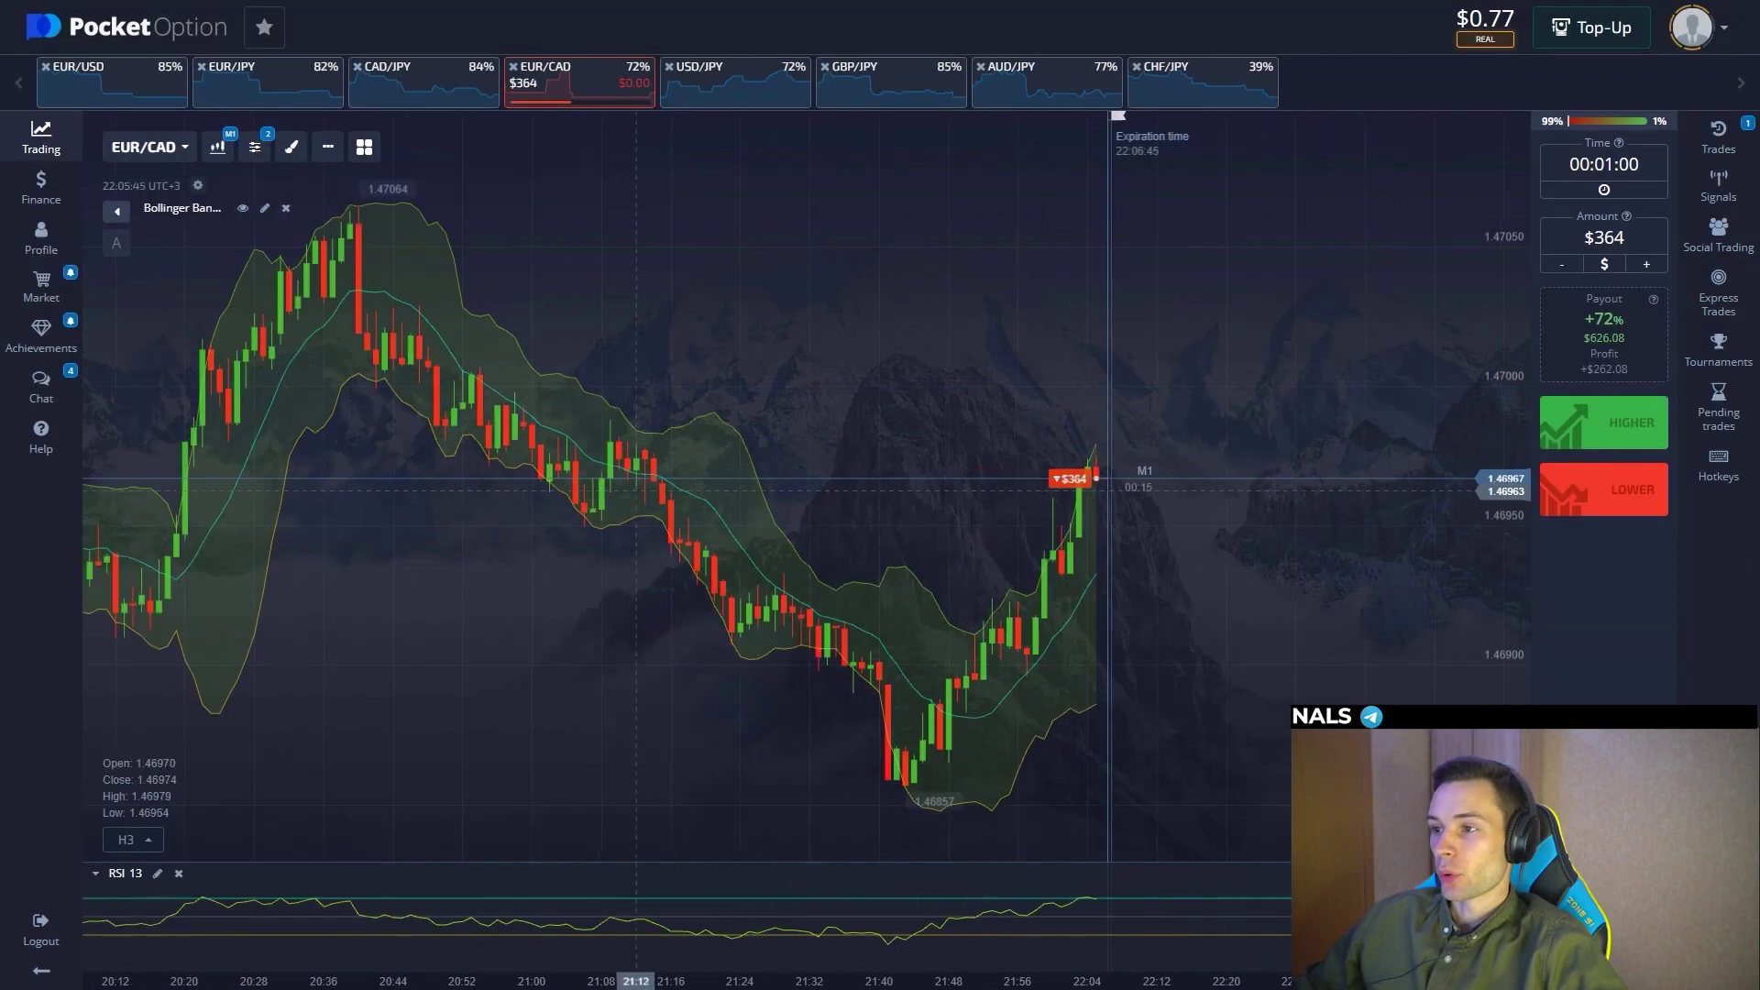
scroll(862, 496, "down", 3)
key("Print")
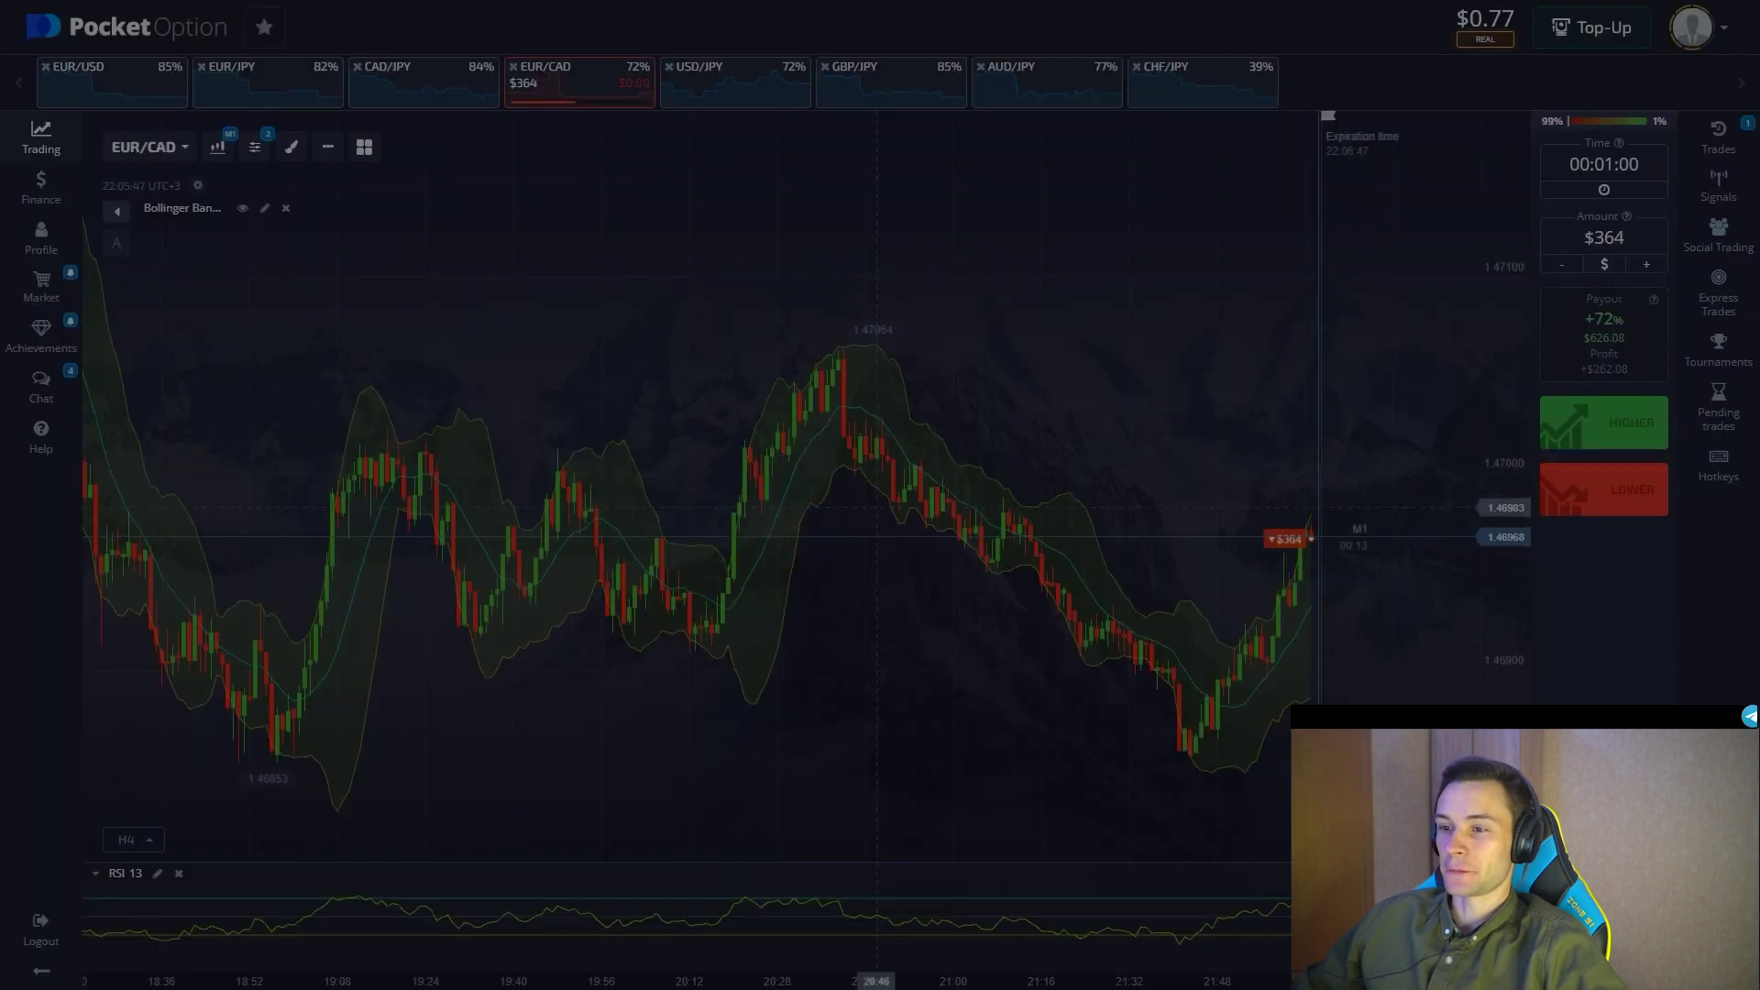
mouse_move(258, 281)
left_mouse_down()
mouse_move(1469, 789)
mouse_move(1481, 858)
left_mouse_up()
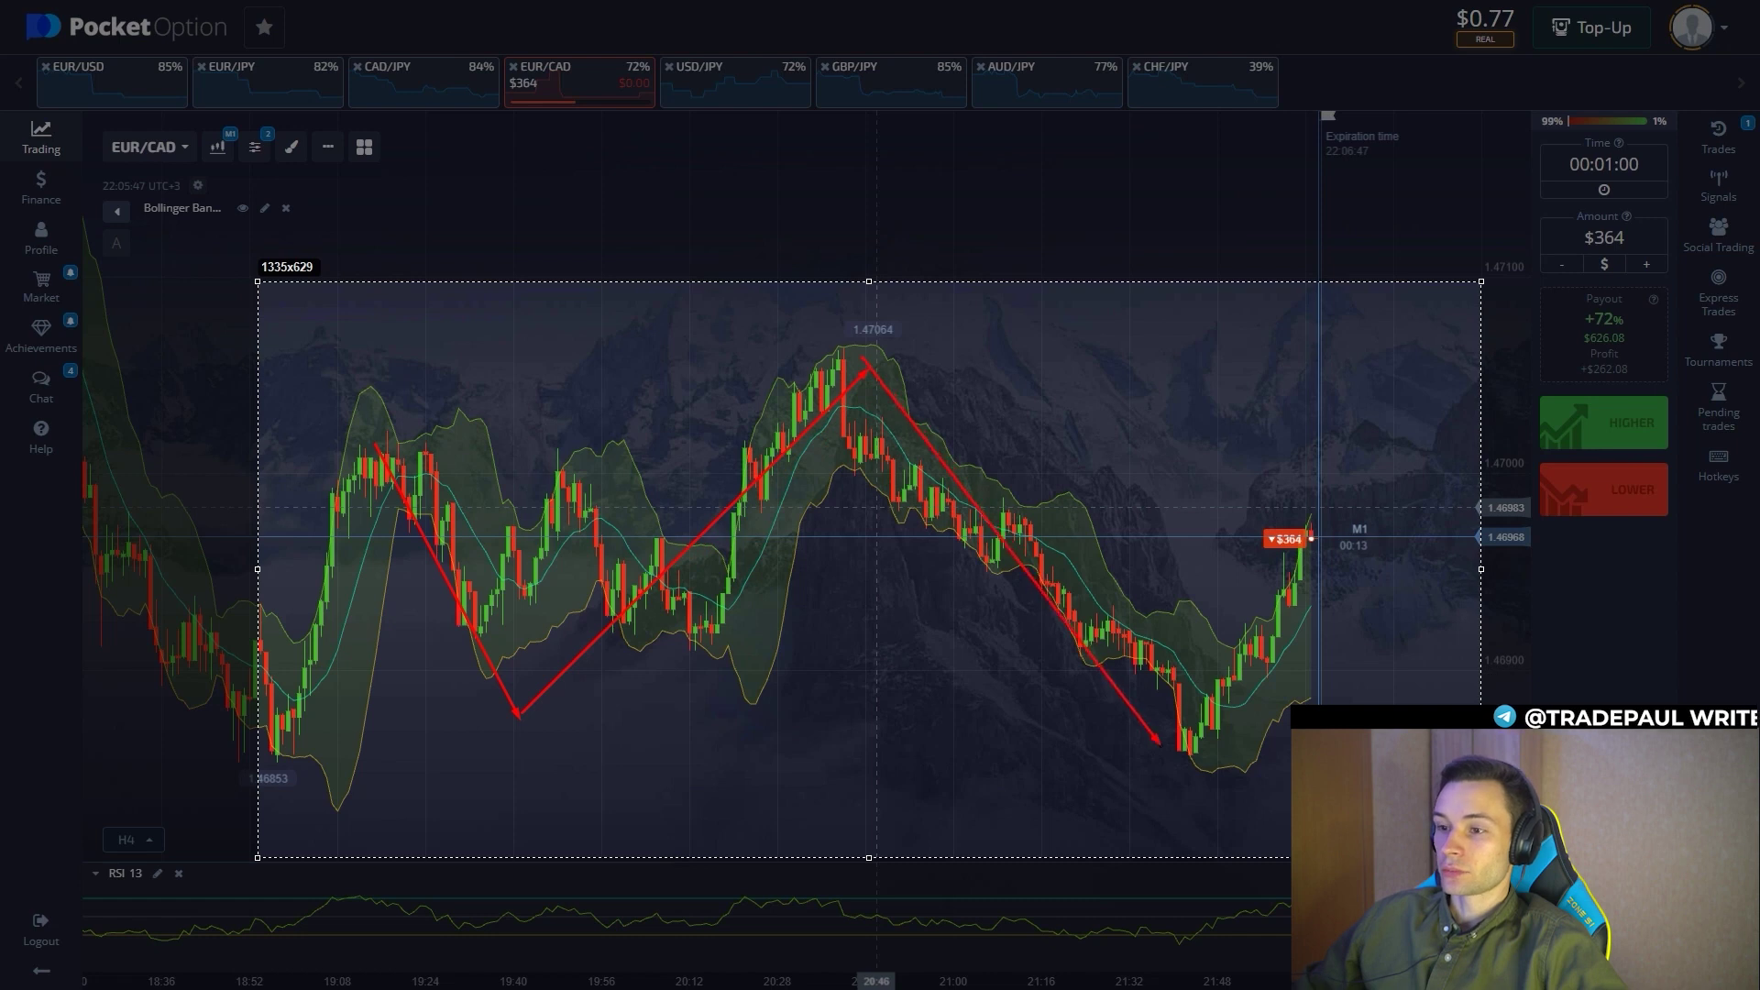
left_click_drag(1272, 550, 1309, 514)
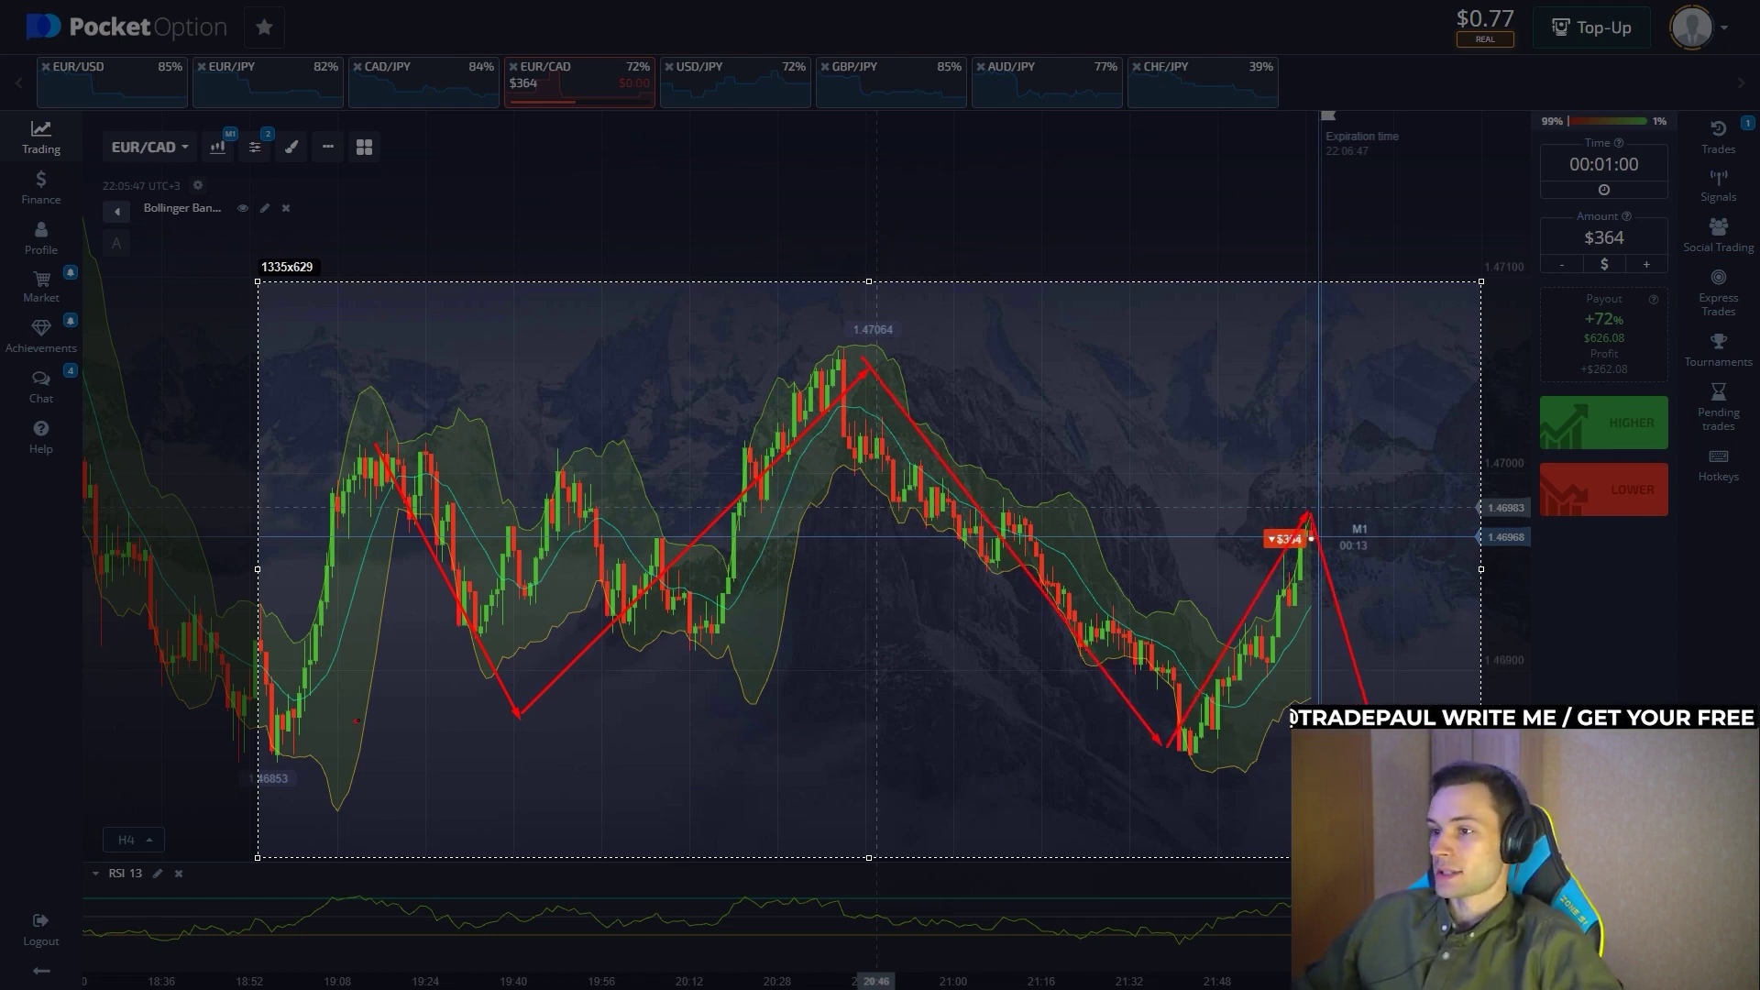
mouse_move(354, 723)
left_mouse_down()
mouse_move(1302, 755)
mouse_move(1302, 772)
left_mouse_up()
key("Escape")
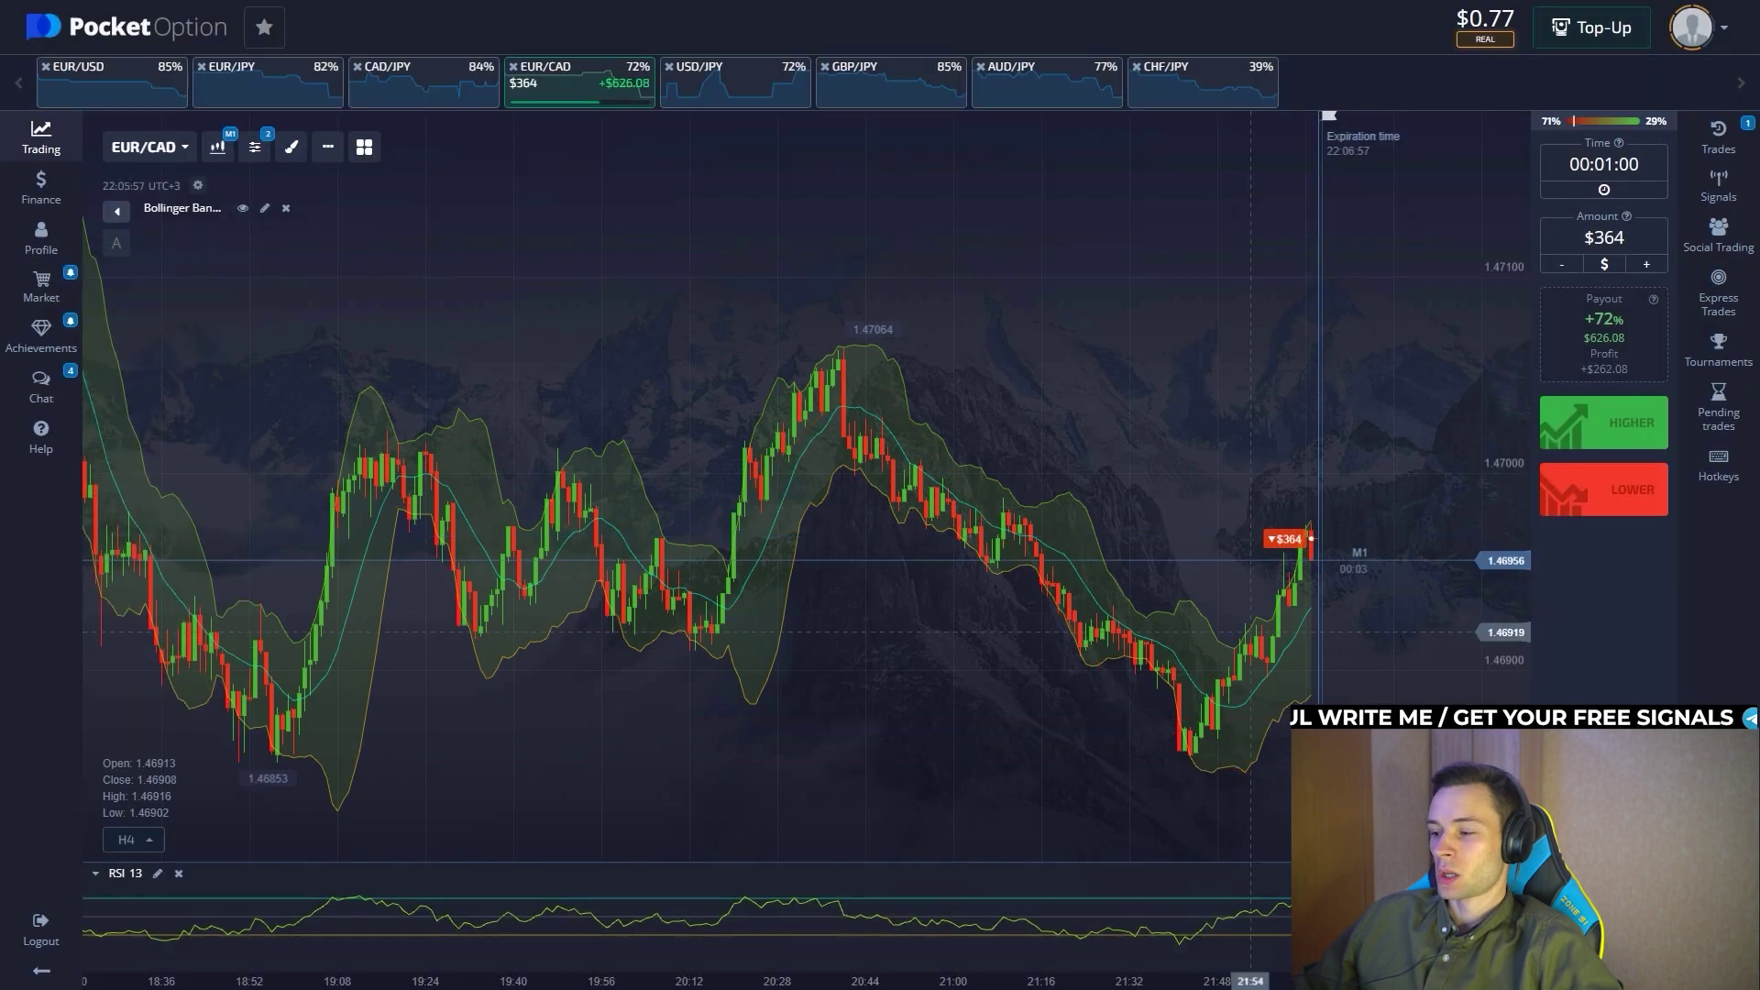
scroll(1391, 633, "up", 10)
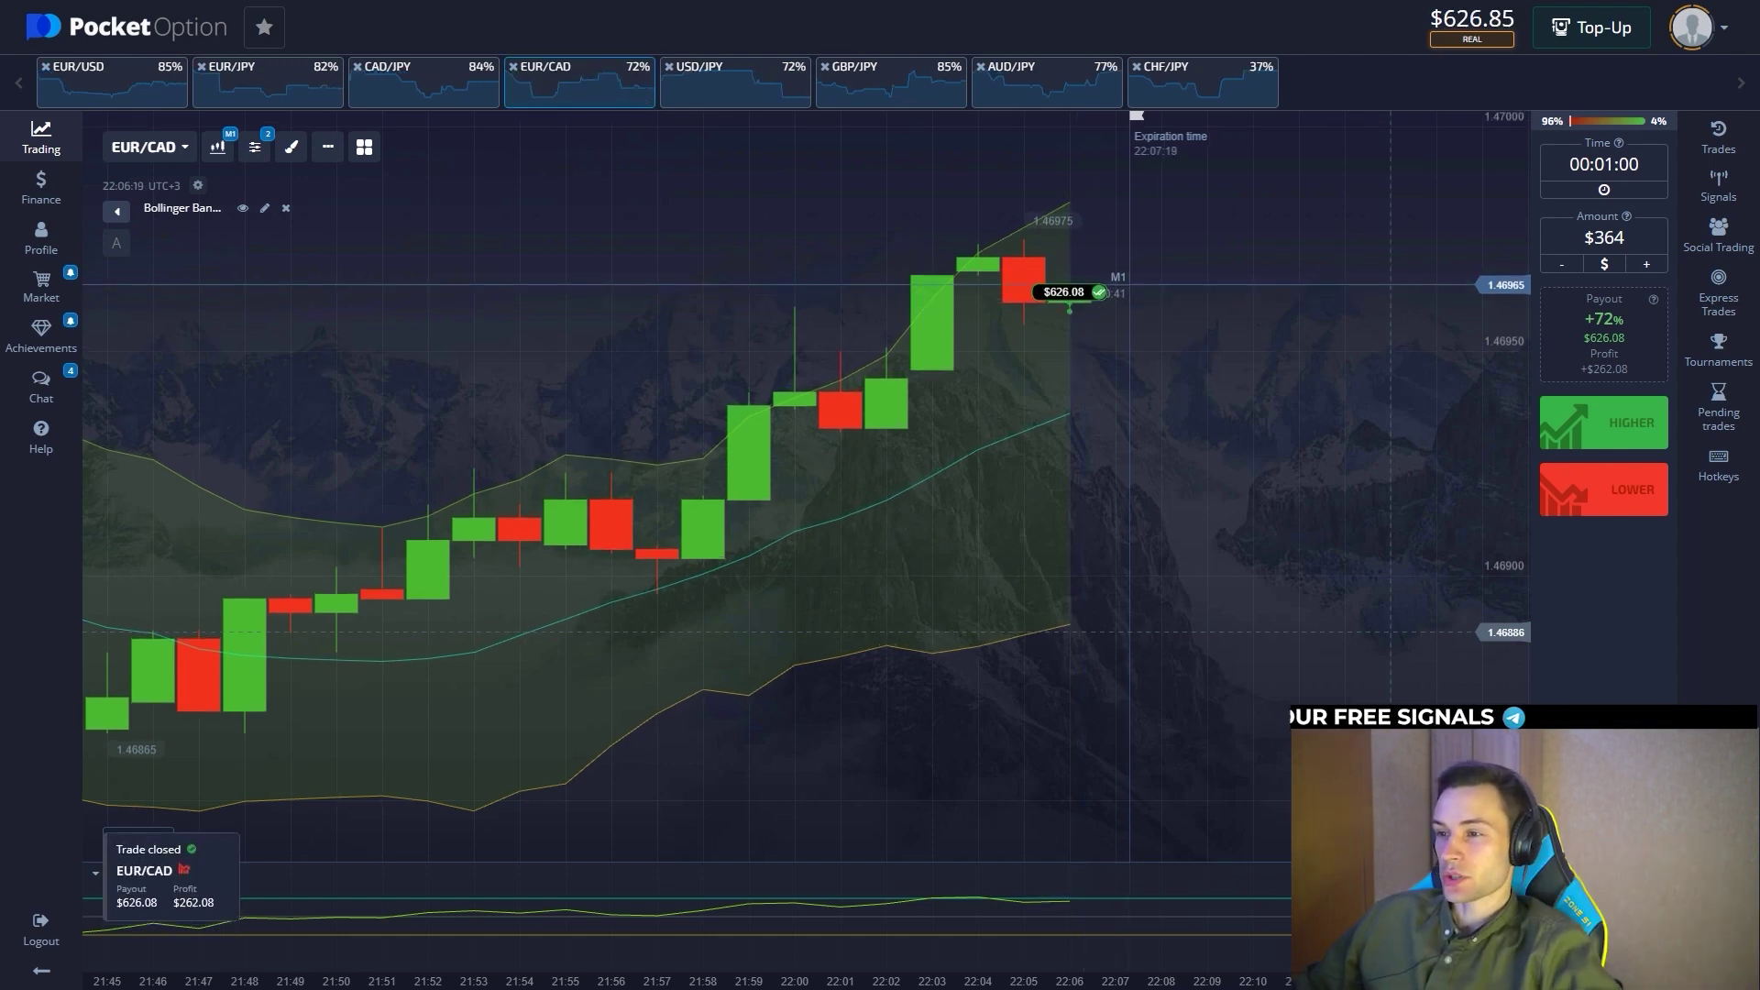
- Switch the chart to USD/JPY and zoom around its candles
scroll(843, 376, "down", 6)
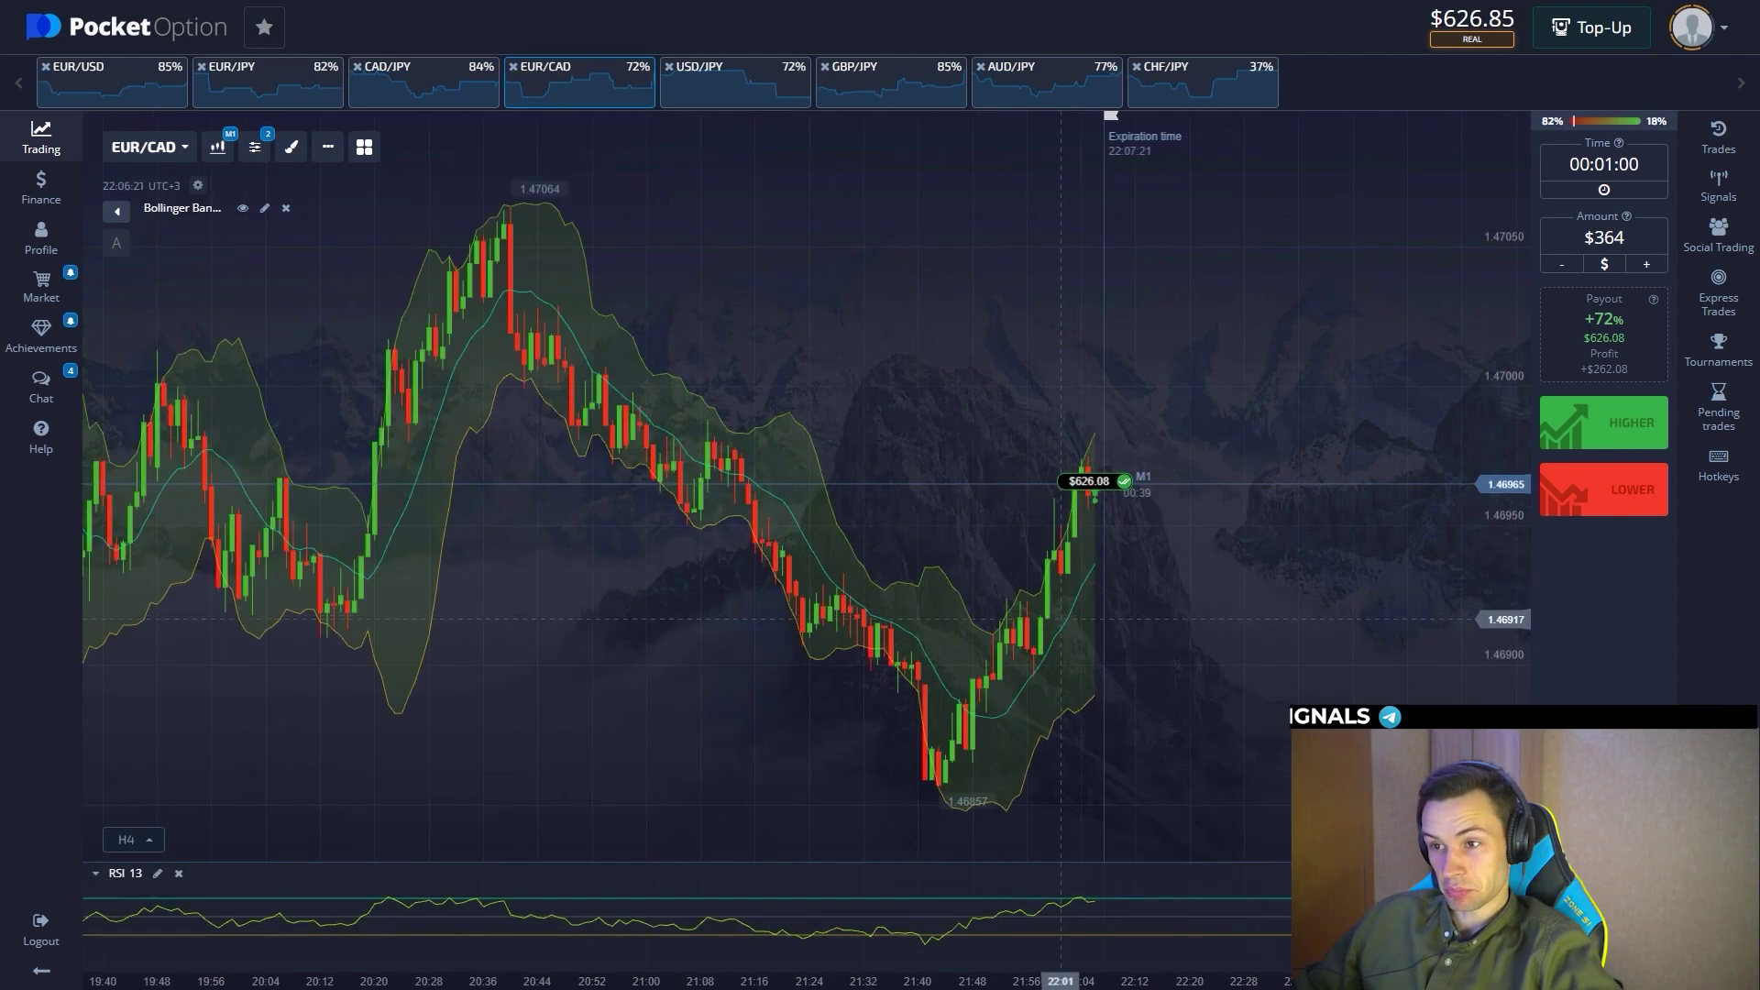
left_click(733, 78)
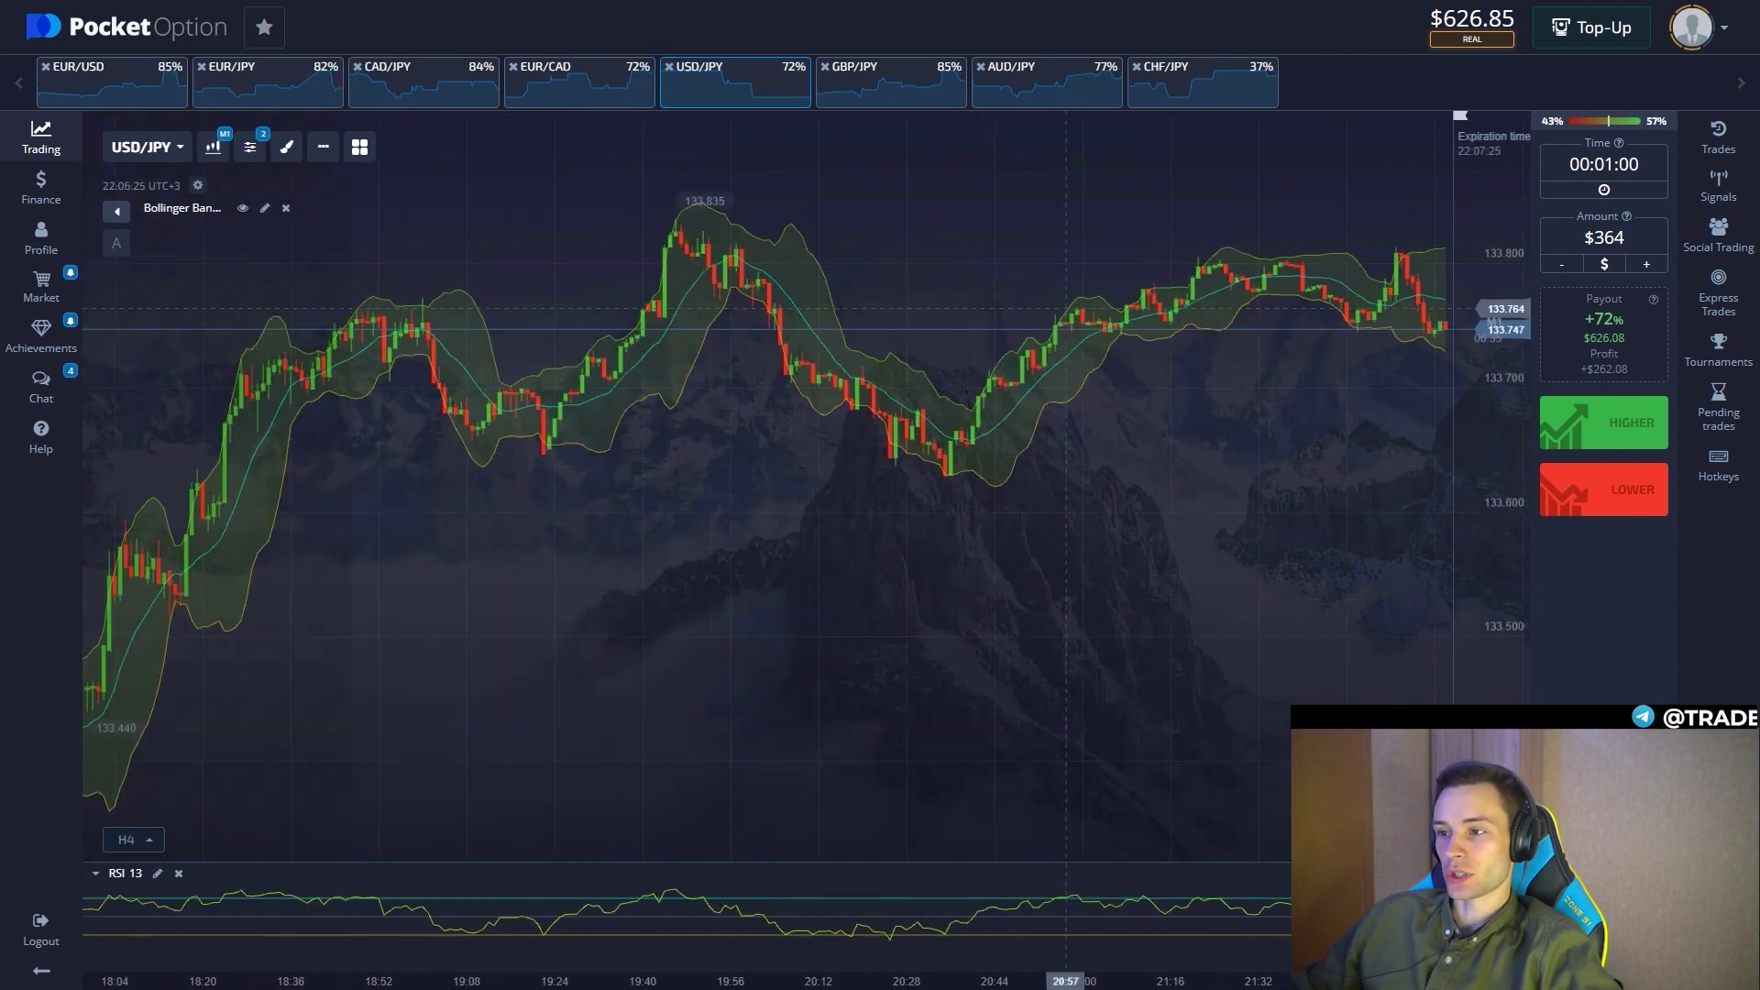
scroll(954, 298, "up", 3)
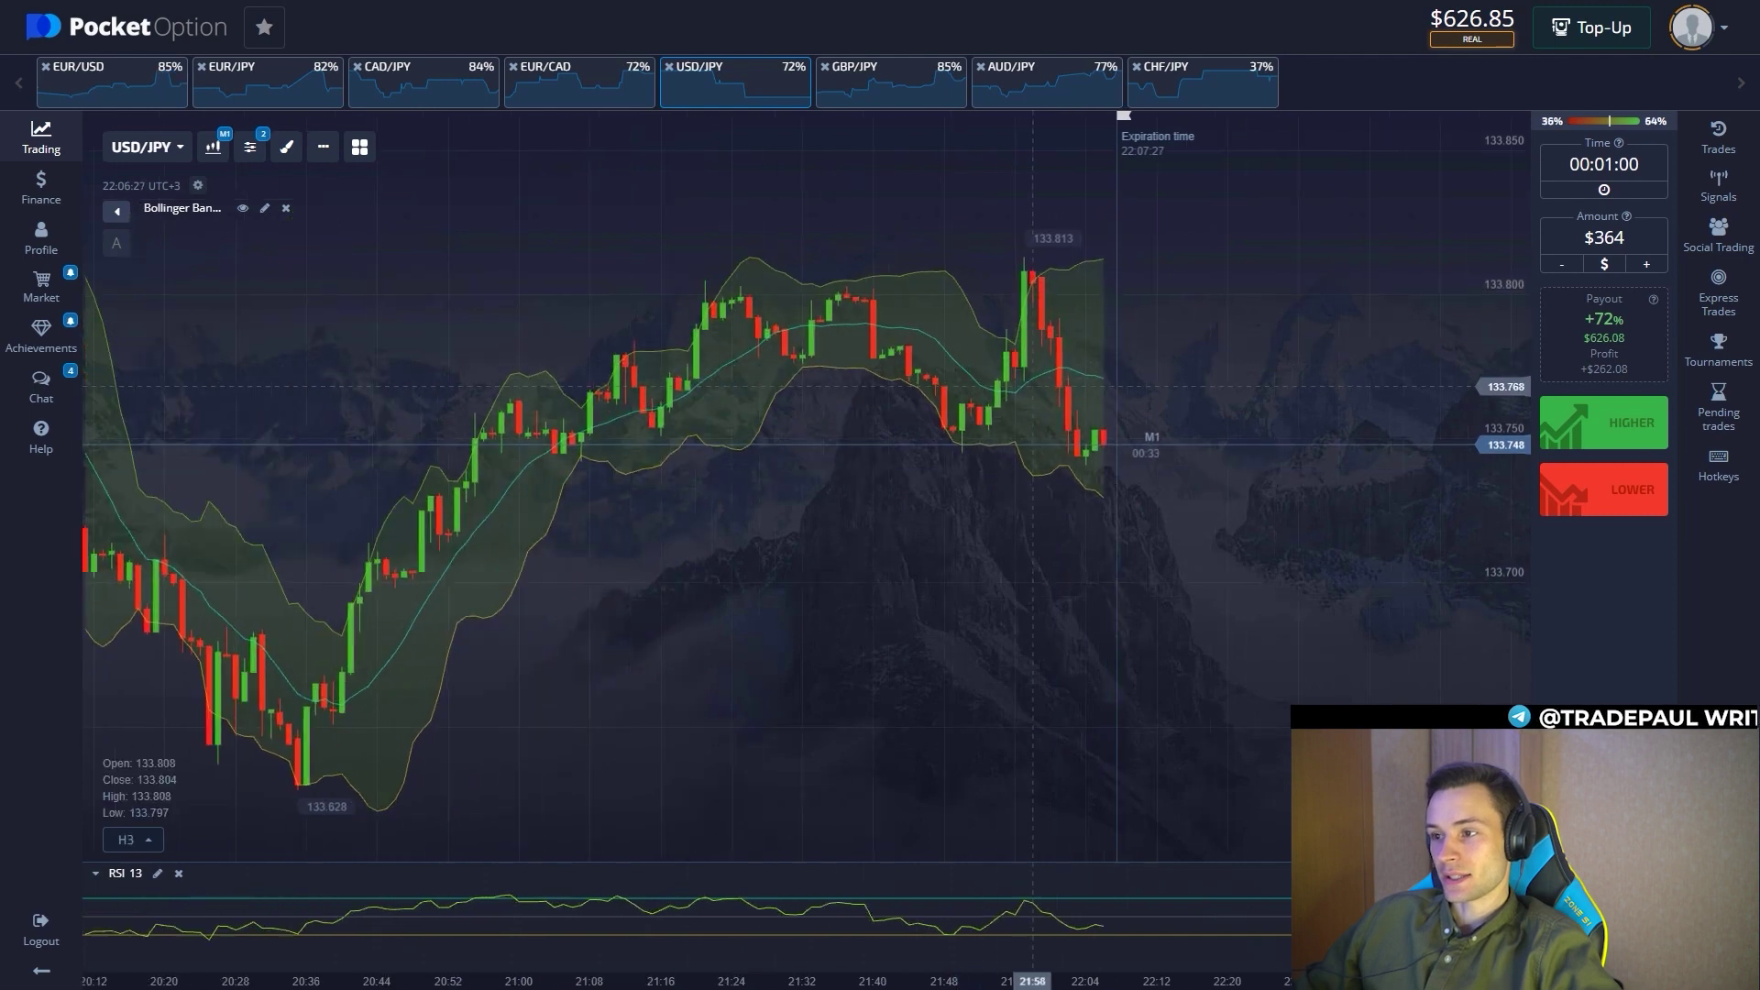
scroll(642, 486, "down", 2)
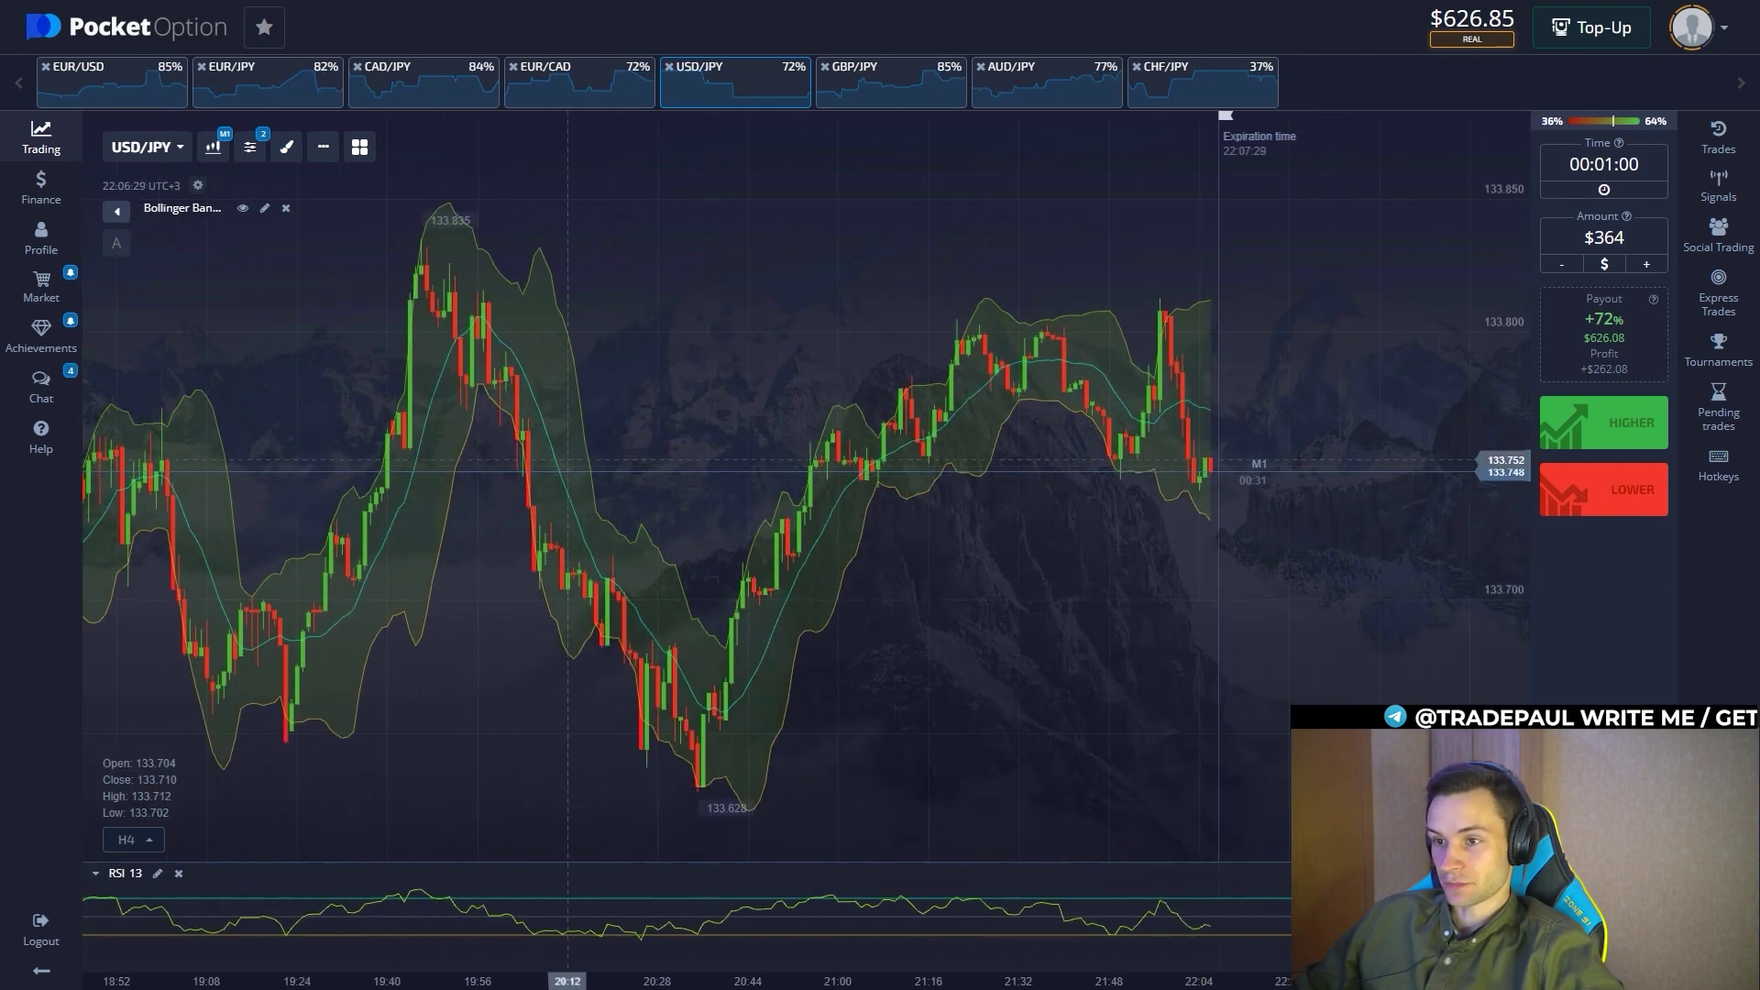
scroll(1062, 411, "up", 2)
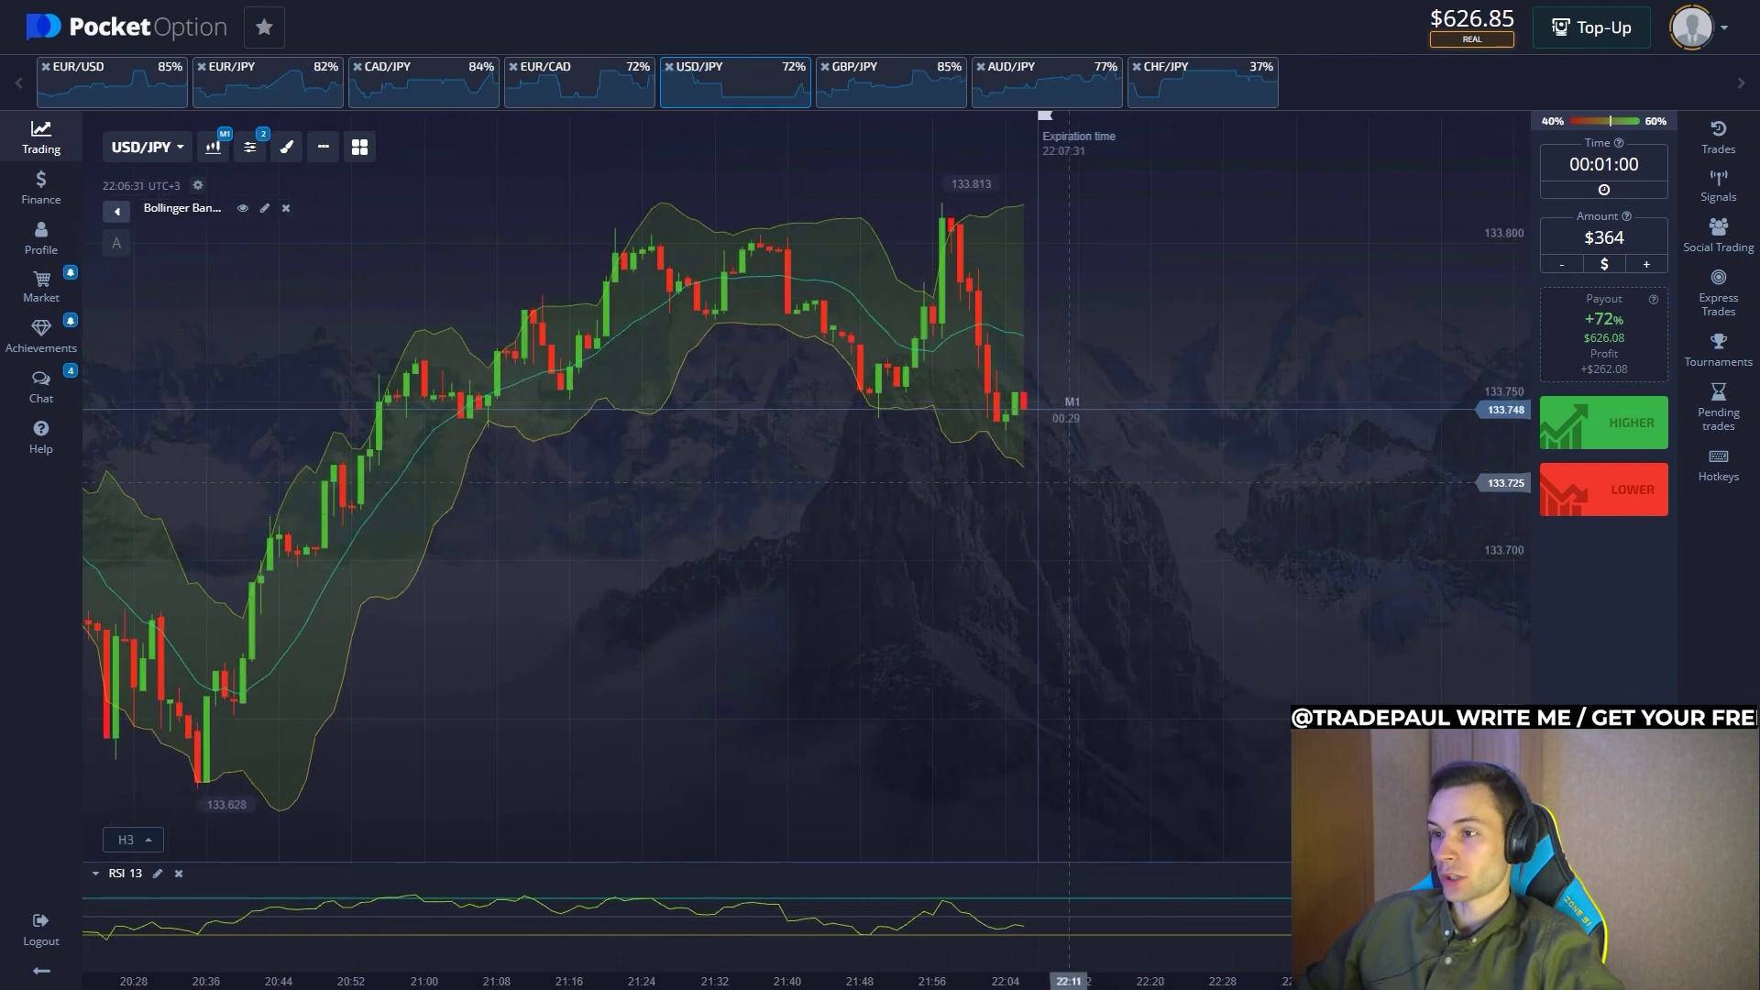
scroll(1069, 481, "down", 2)
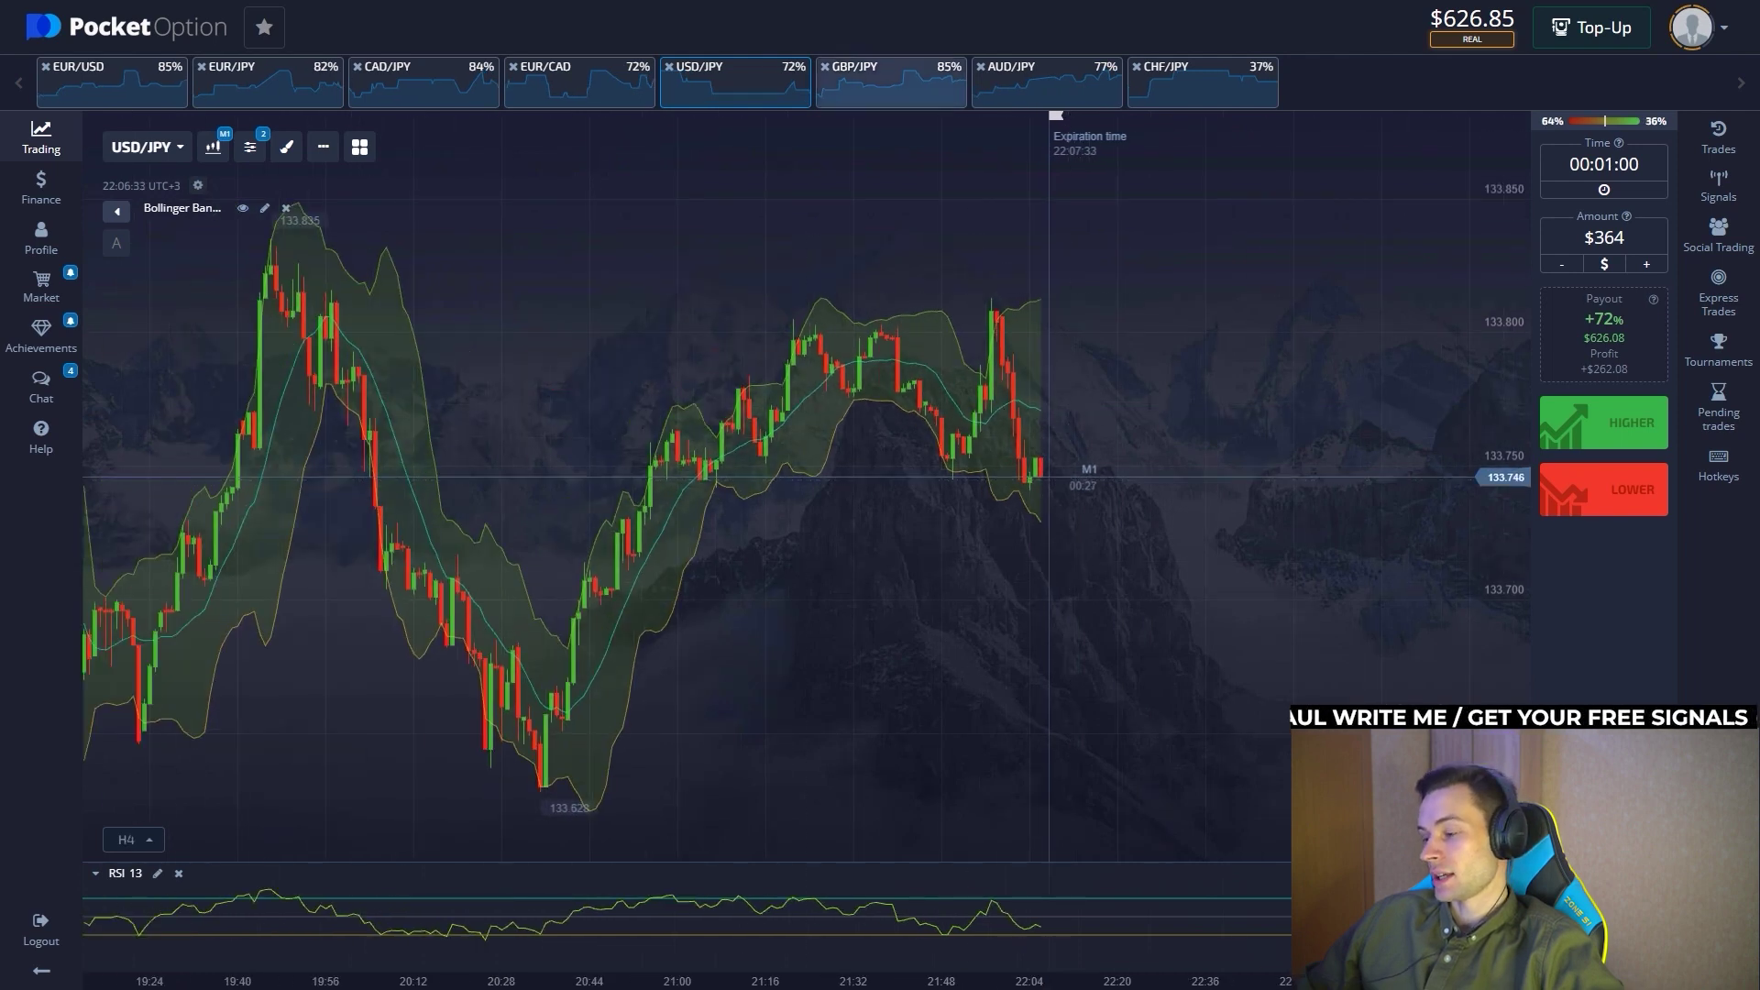
- Open the GBP/JPY chart and enter a $626 trade amount
left_click(889, 82)
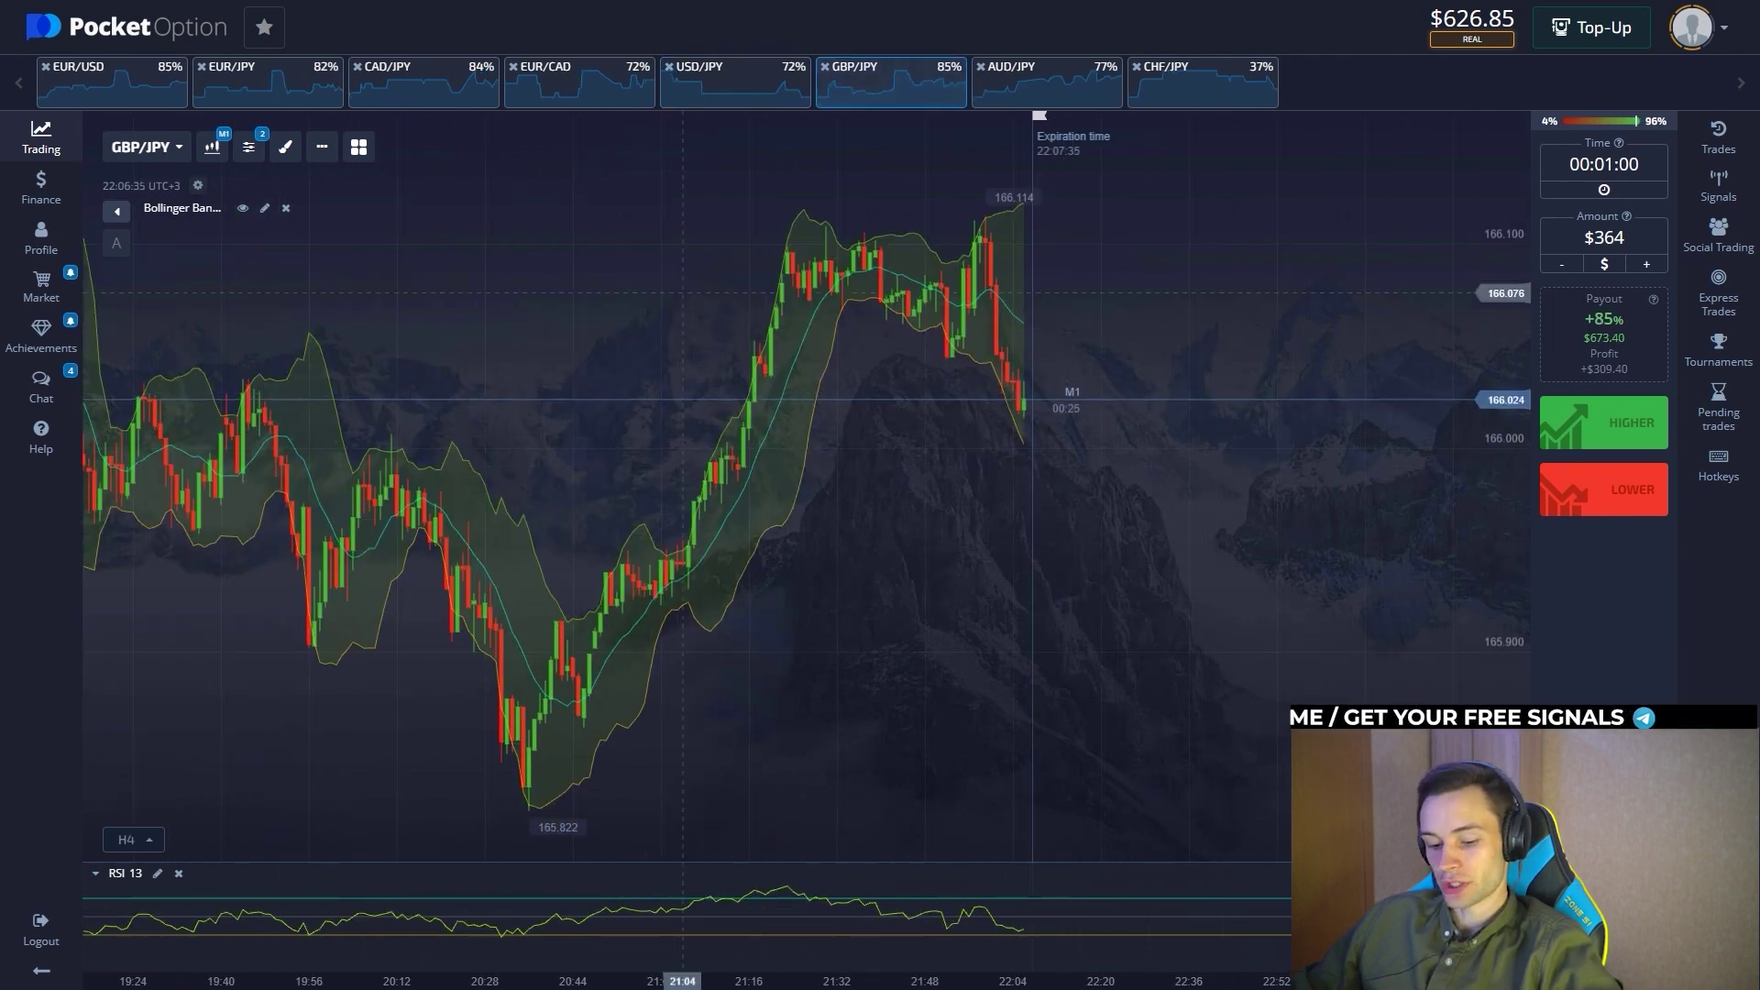
left_click_drag(676, 284, 837, 285)
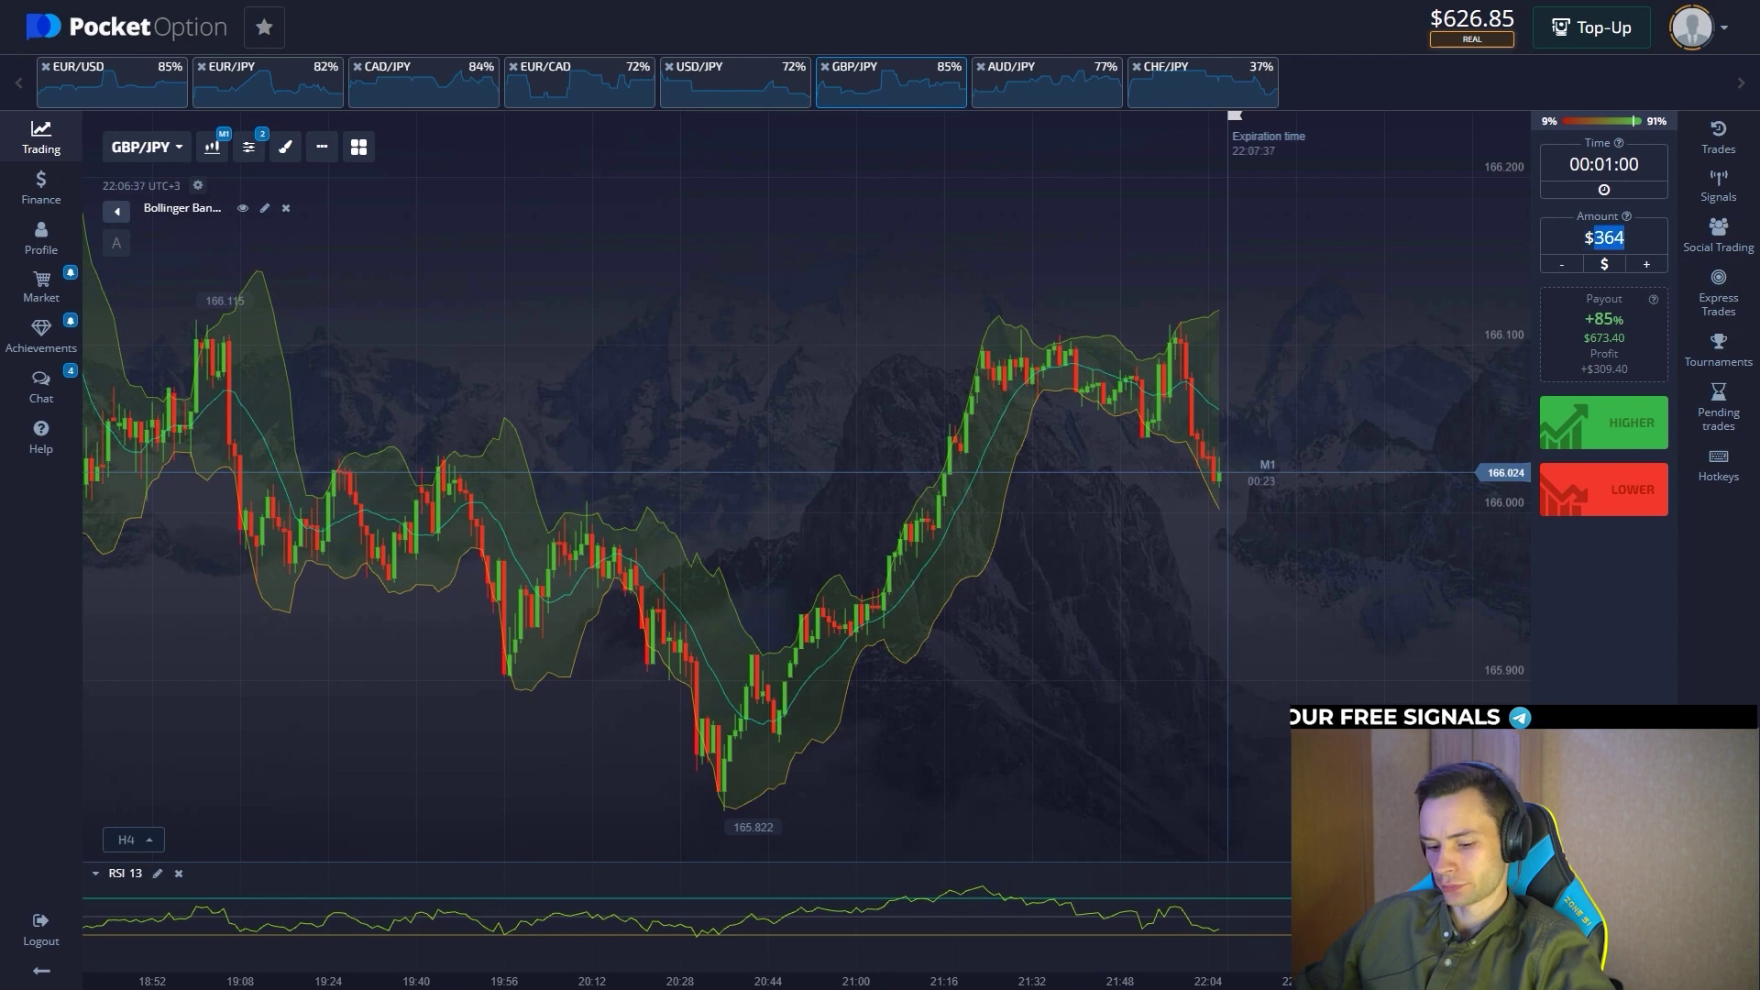
type("626")
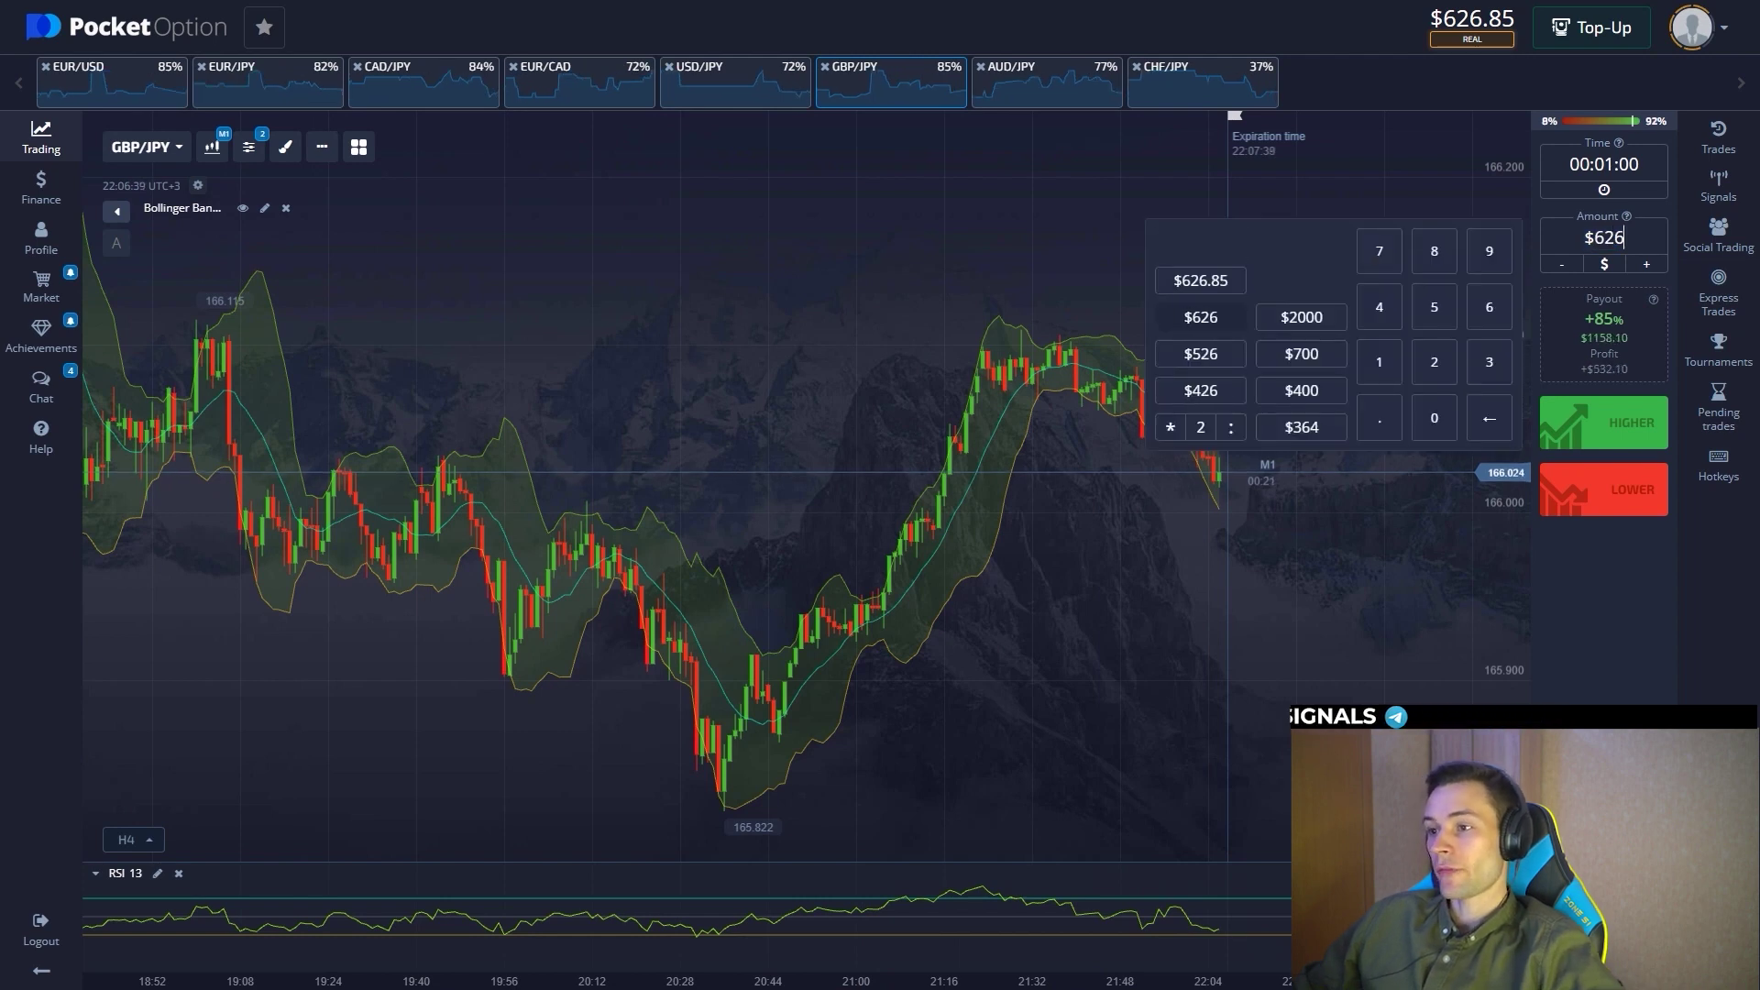
left_click(855, 530)
- Switch the chart to AUD/JPY at its 77% payout
left_click_drag(855, 531, 1153, 531)
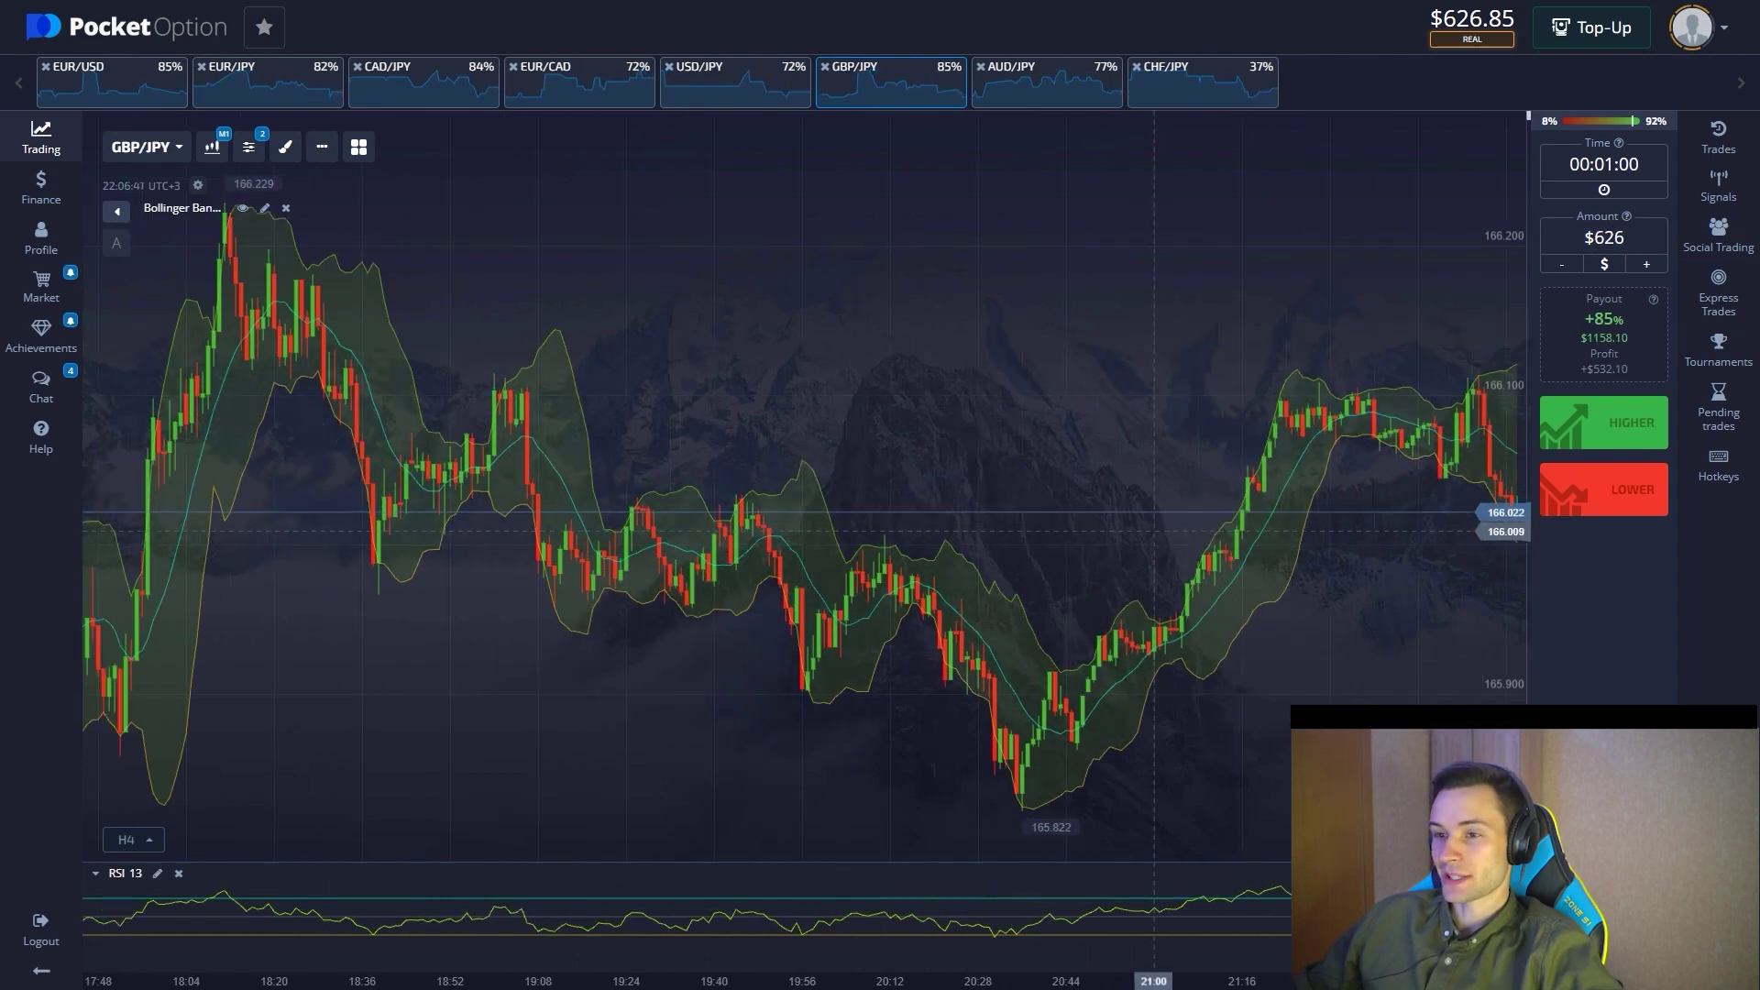
left_click(1045, 81)
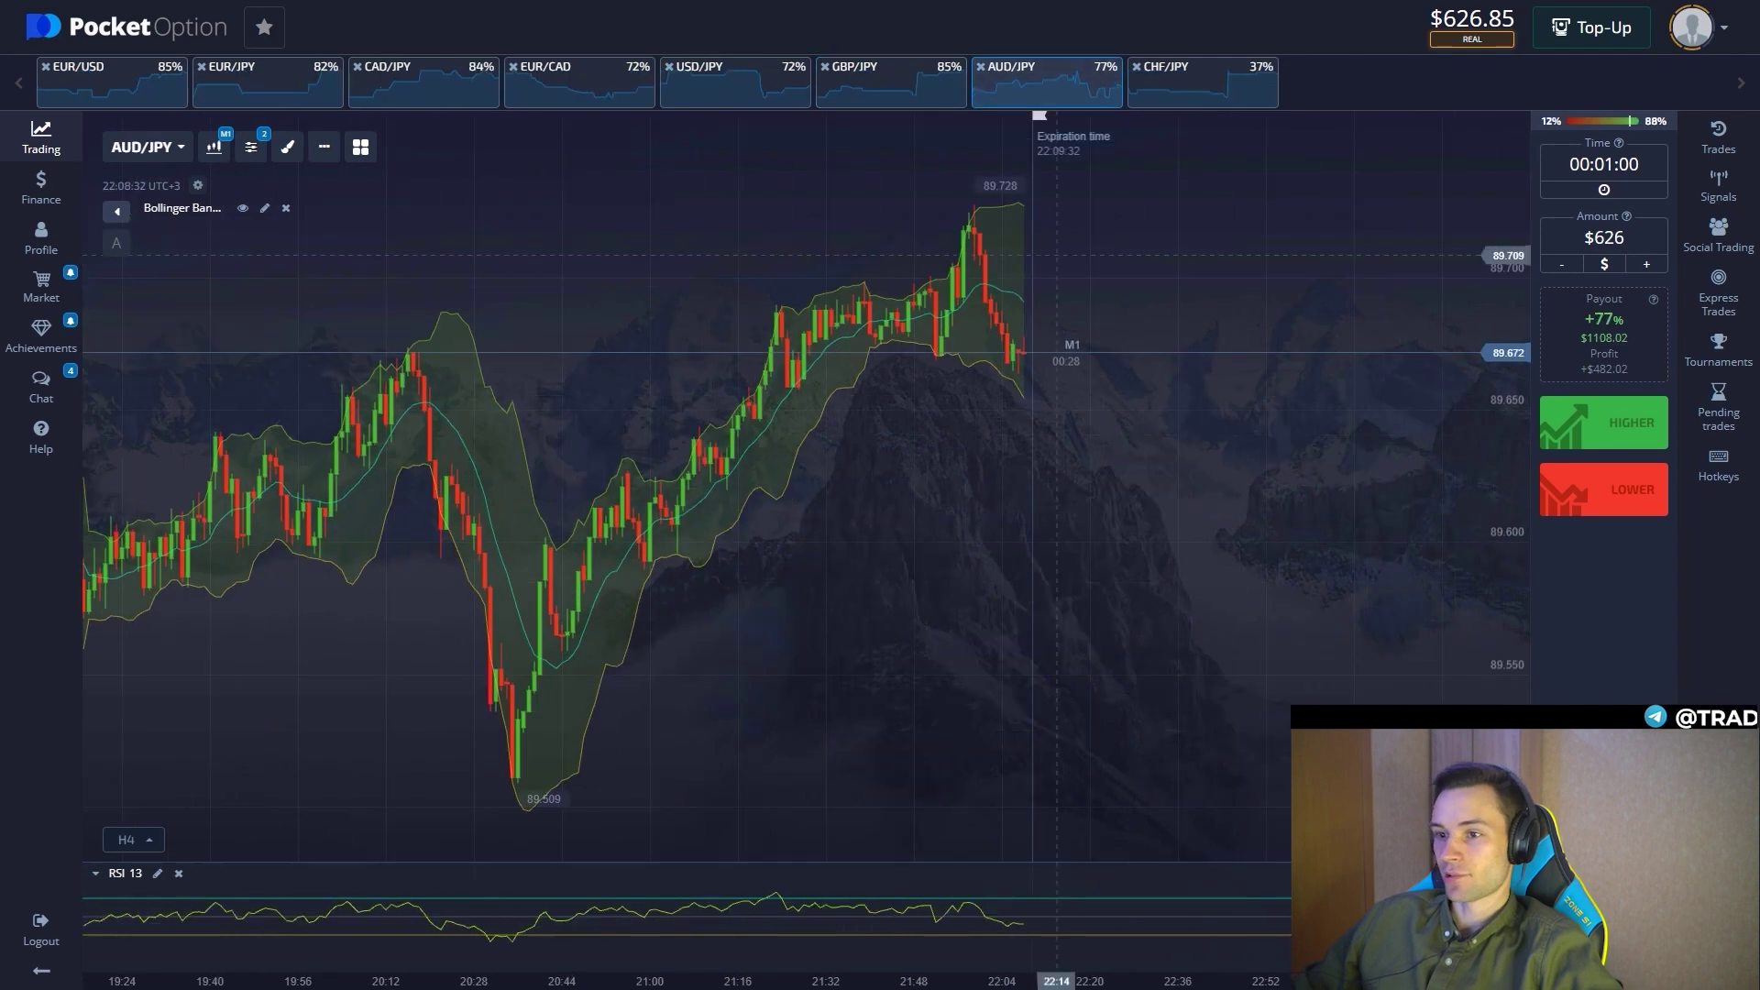
scroll(642, 459, "up", 5)
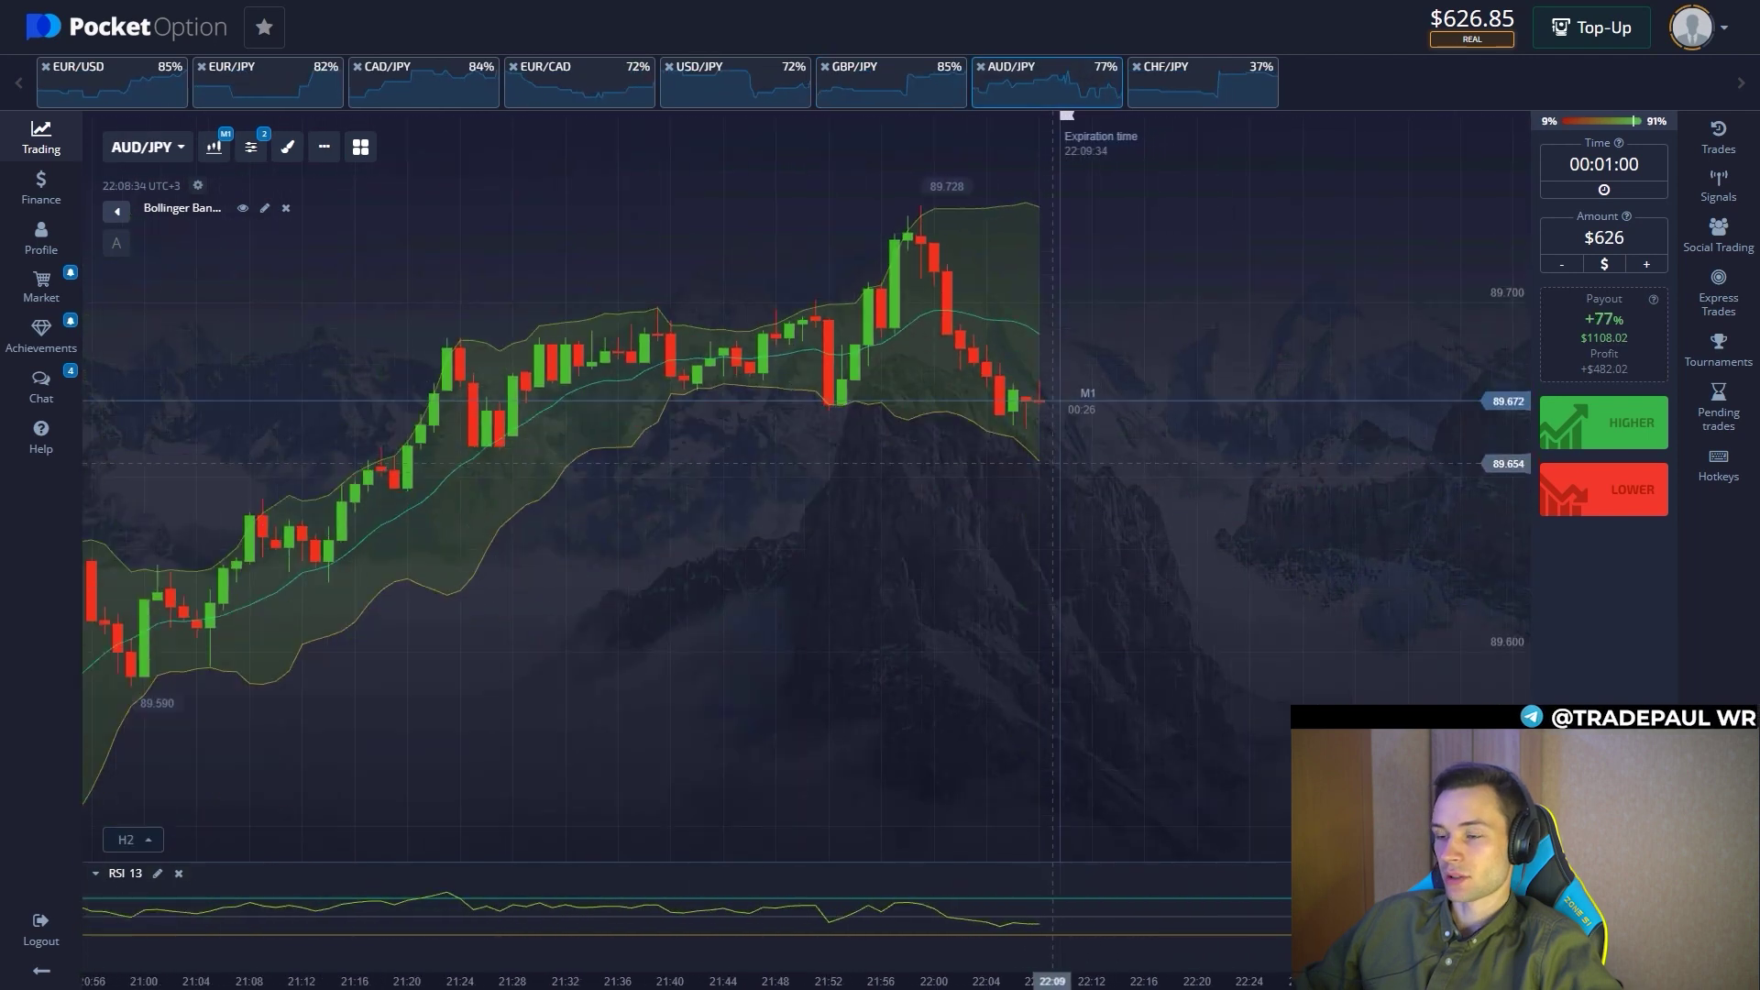
scroll(807, 485, "up", 2)
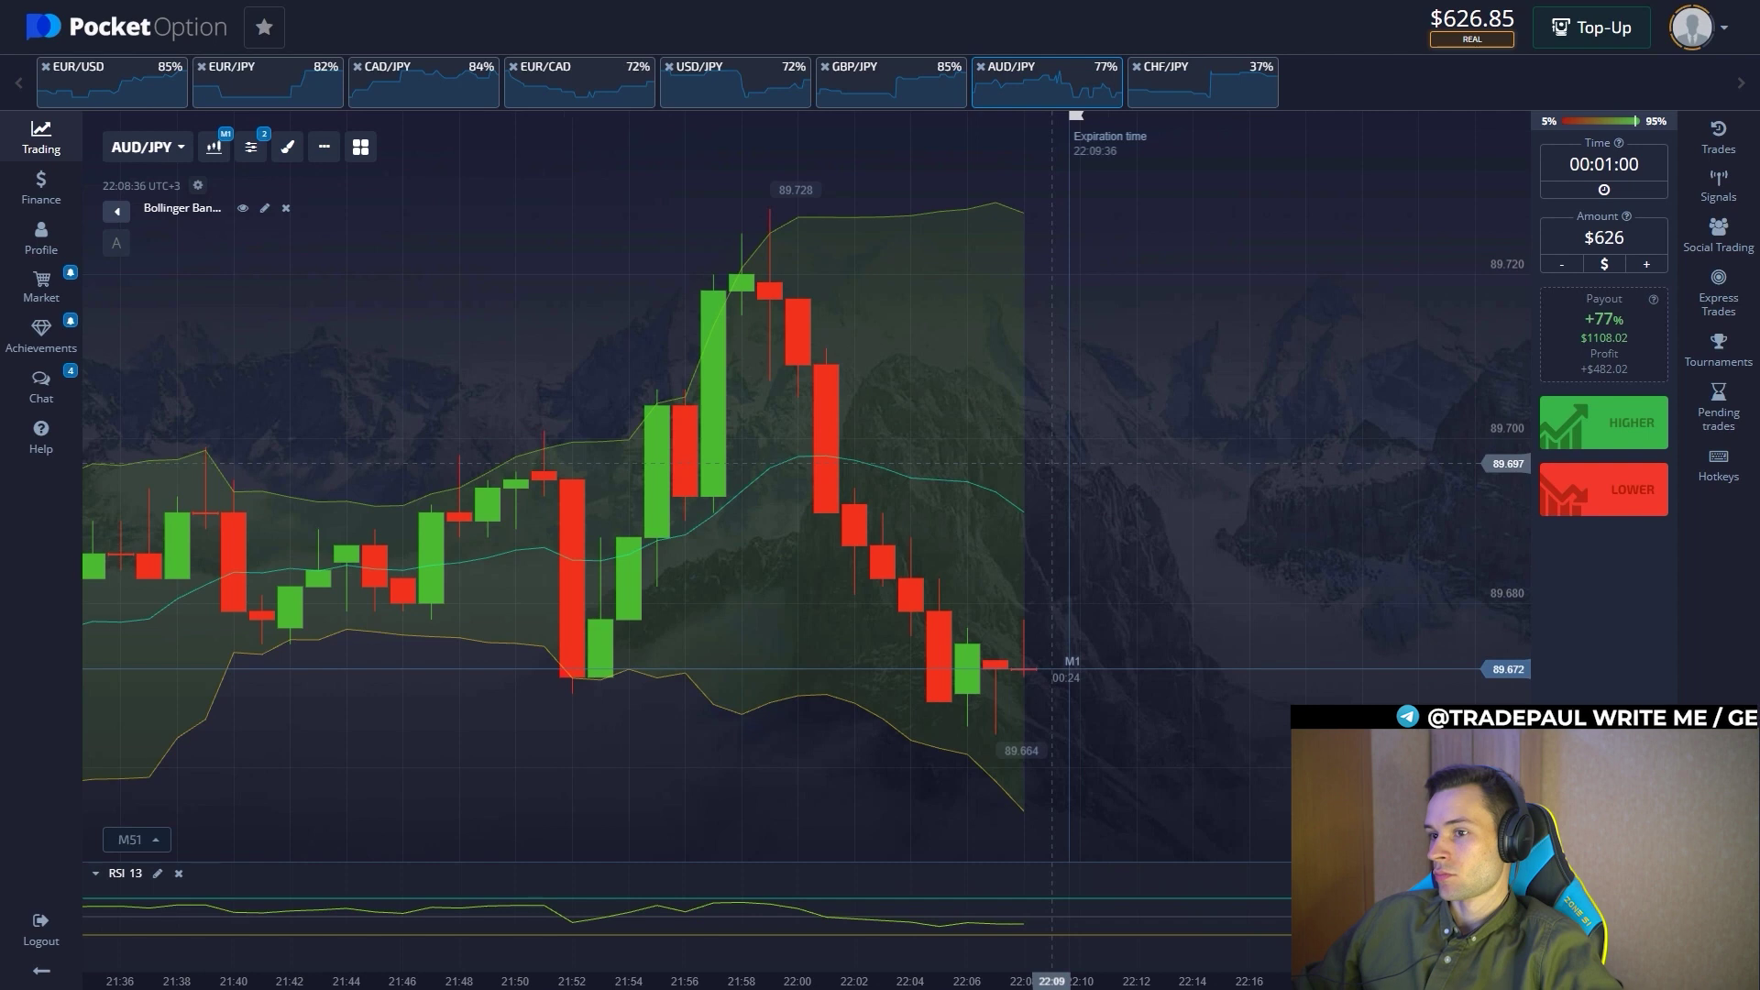
scroll(807, 486, "down", 5)
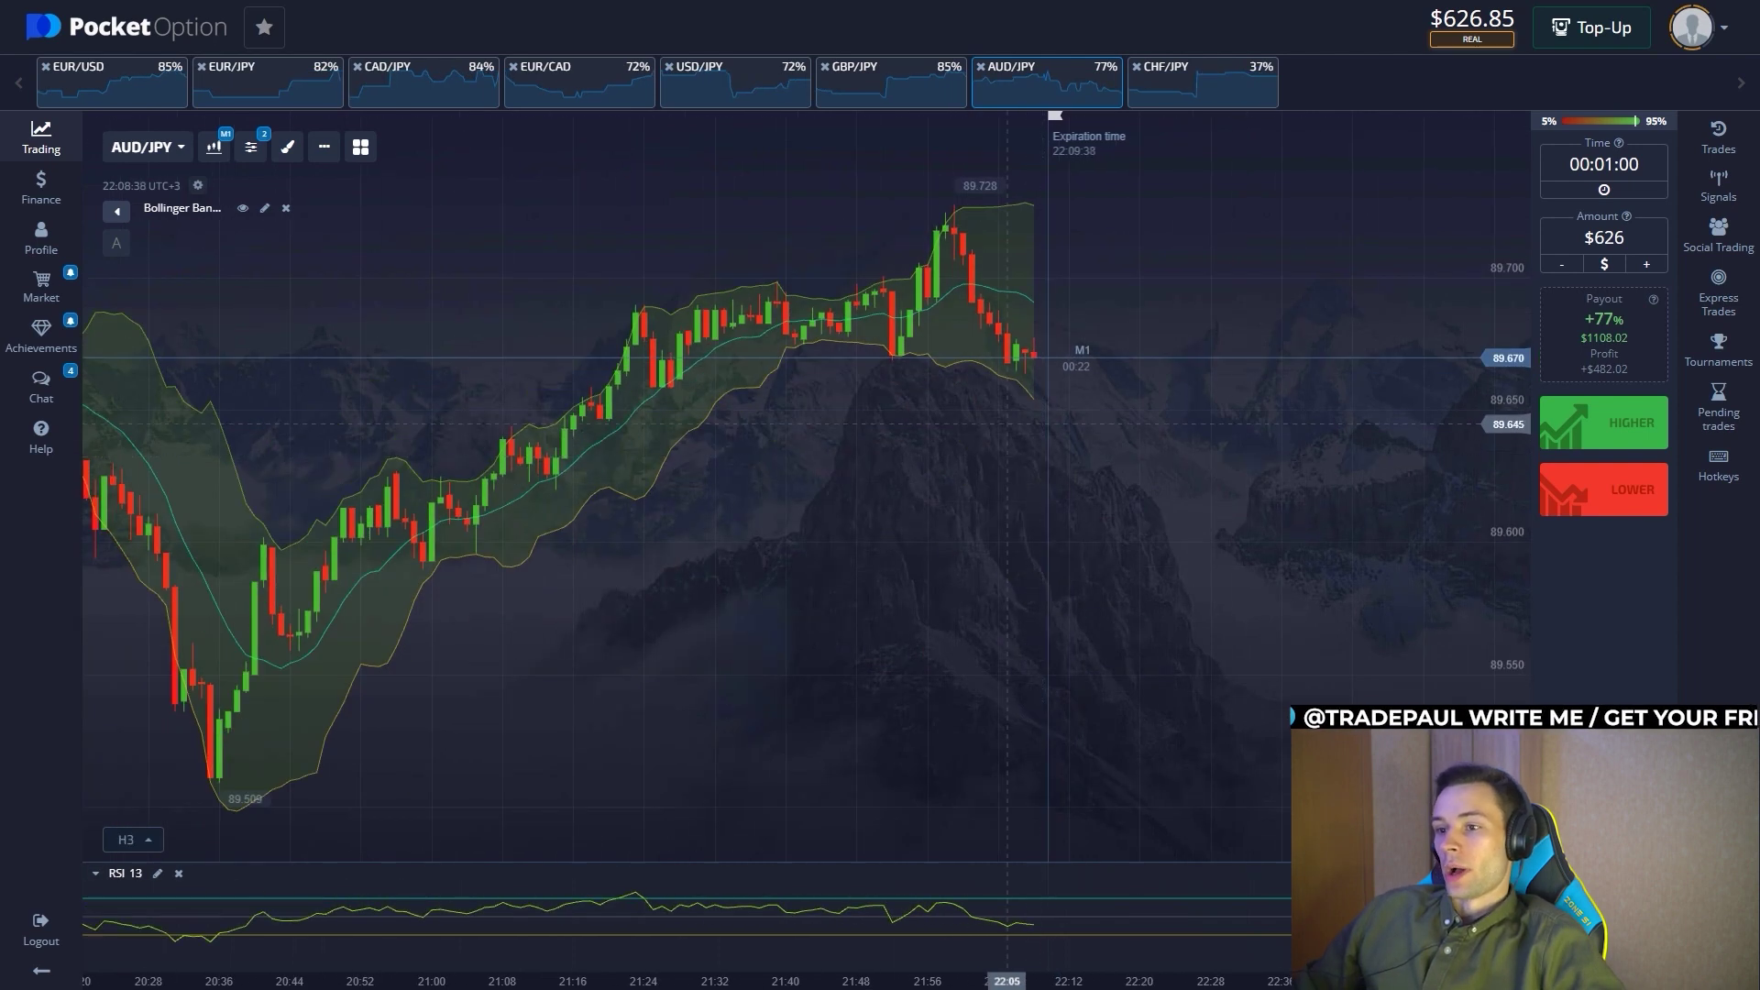
- Pan and zoom the AUD/JPY chart to study its recent drop
left_click_drag(927, 403, 1127, 388)
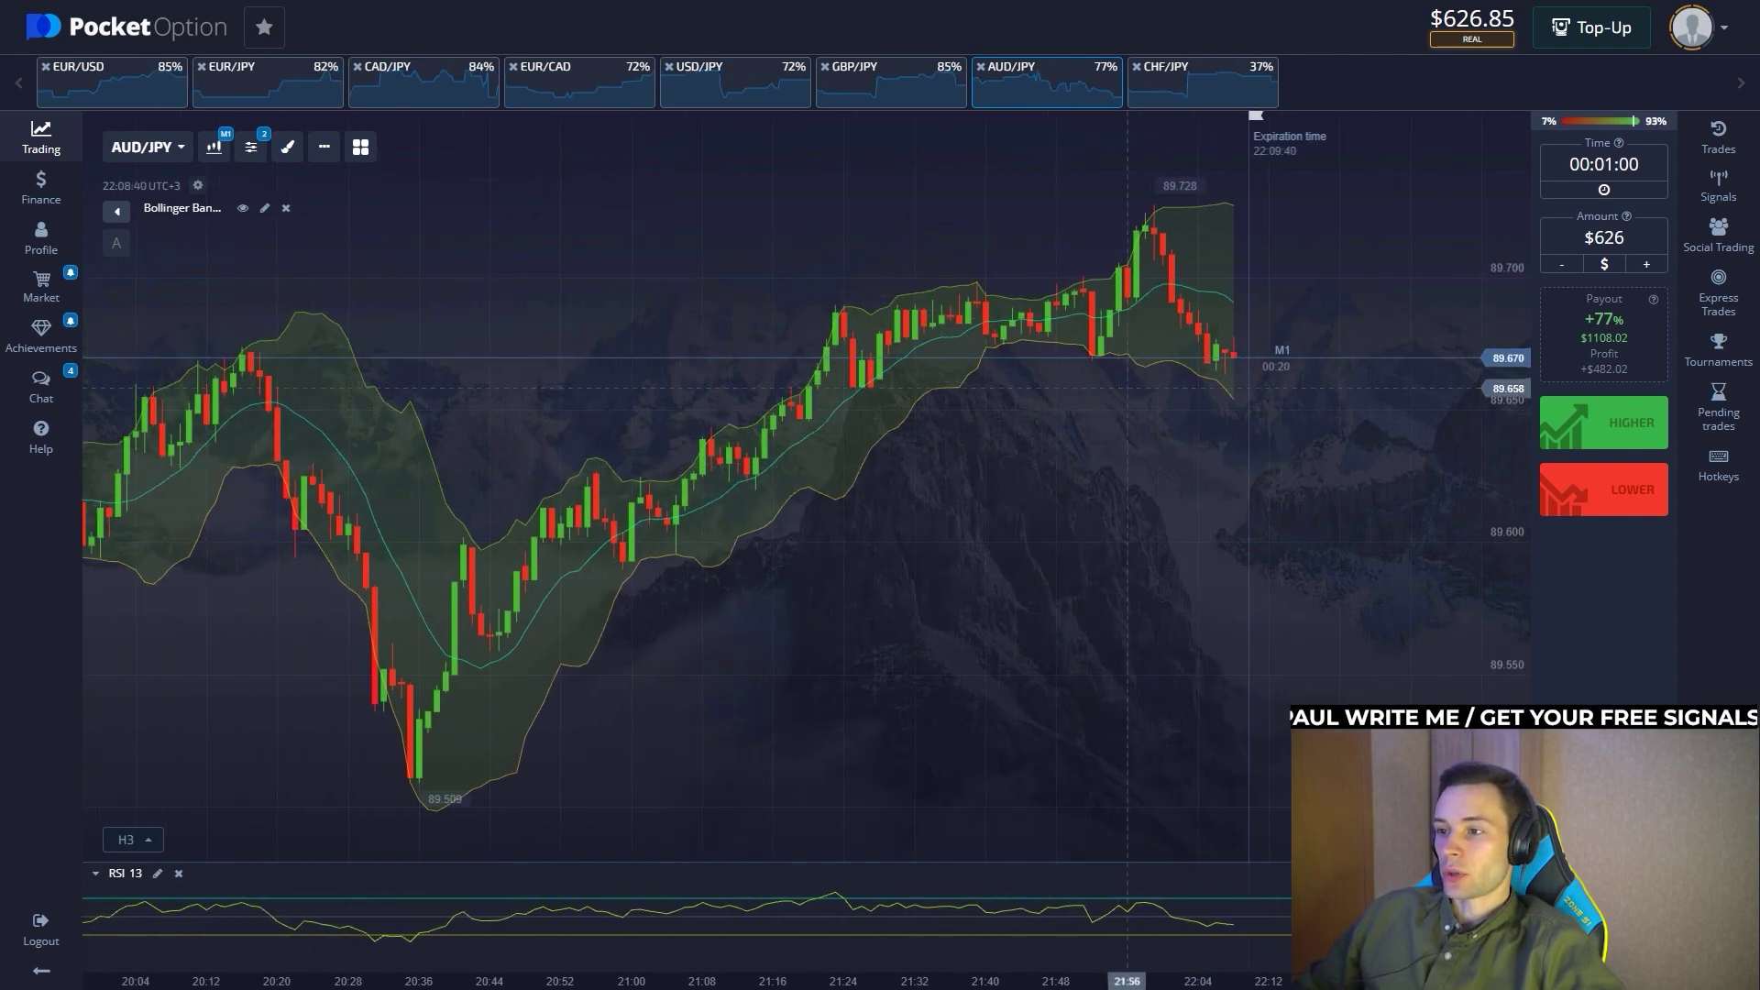
scroll(1127, 388, "up", 3)
scroll(821, 314, "down", 2)
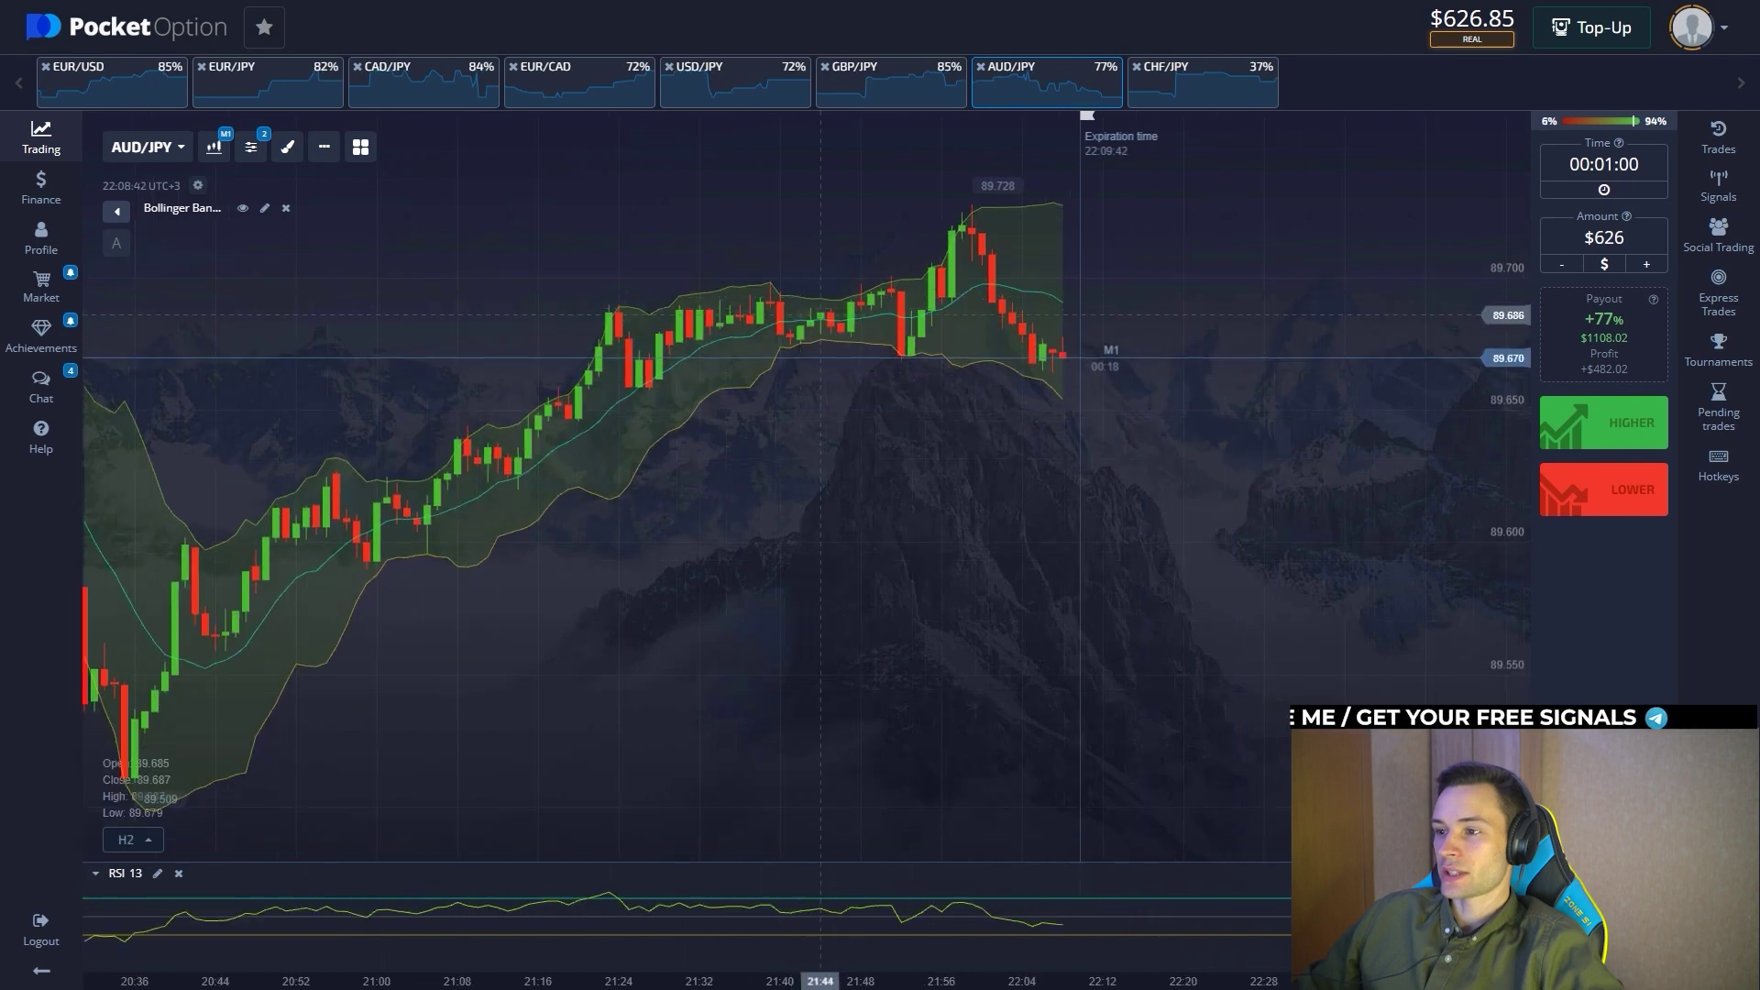
scroll(821, 314, "down", 2)
left_click_drag(799, 371, 937, 375)
scroll(855, 378, "up", 3)
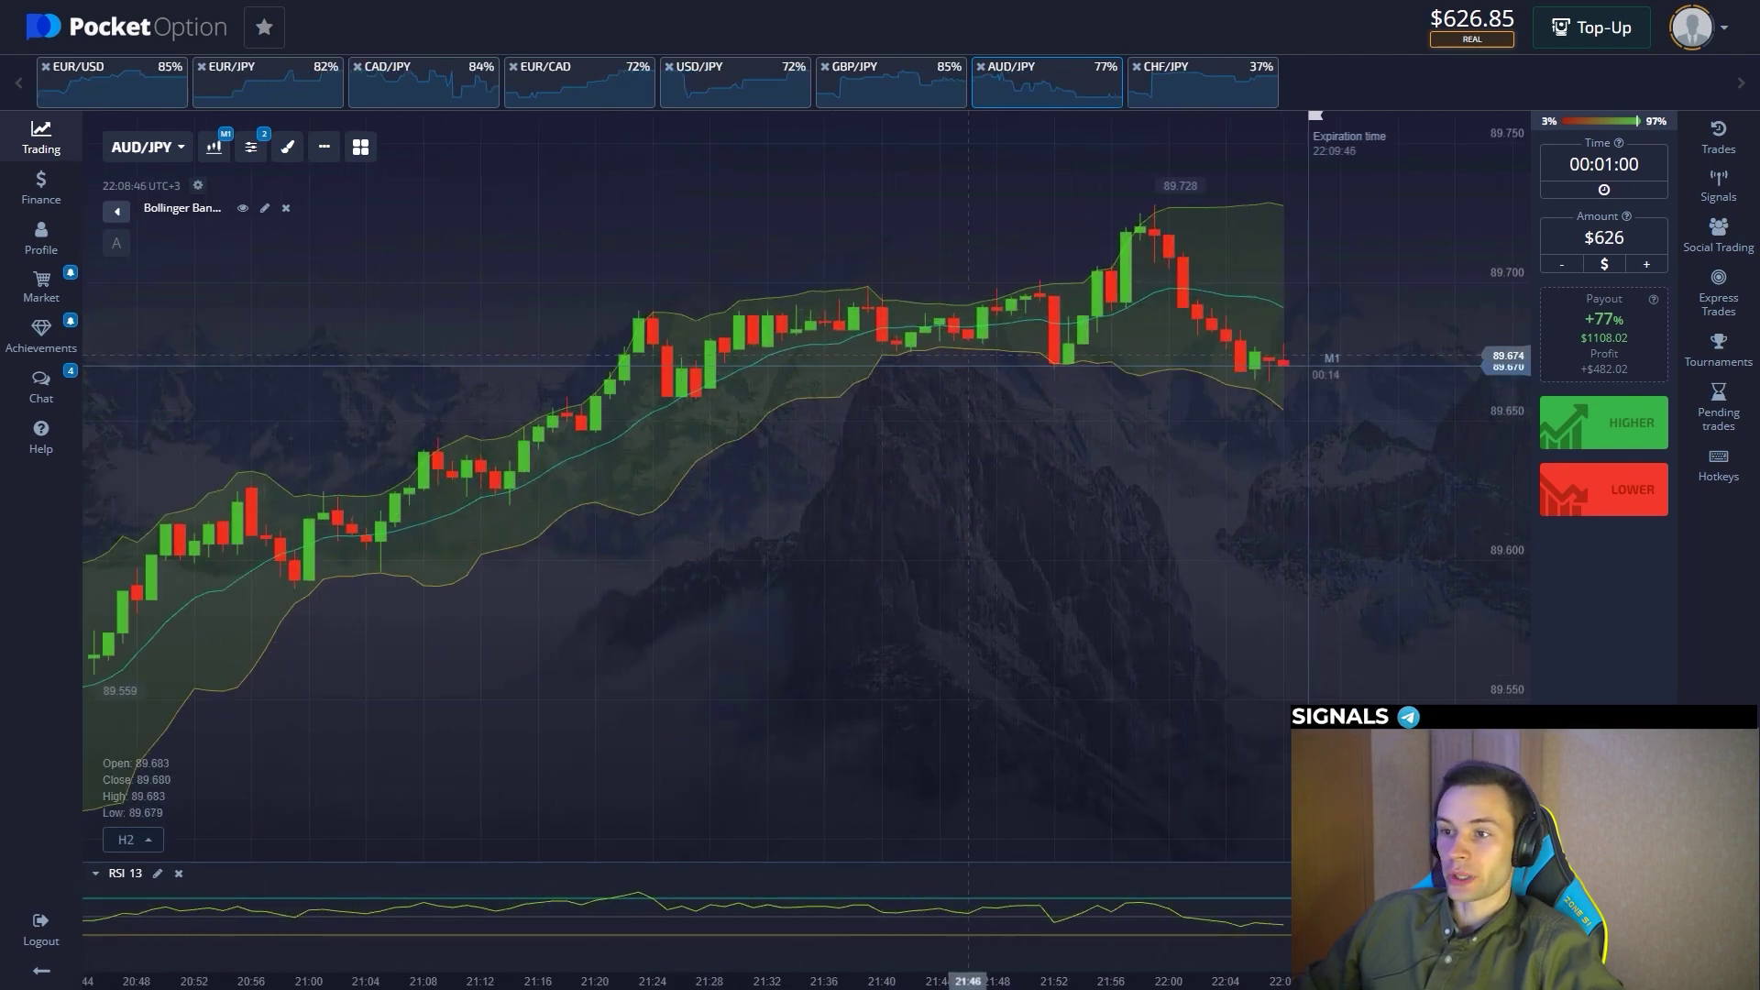
scroll(733, 316, "down", 3)
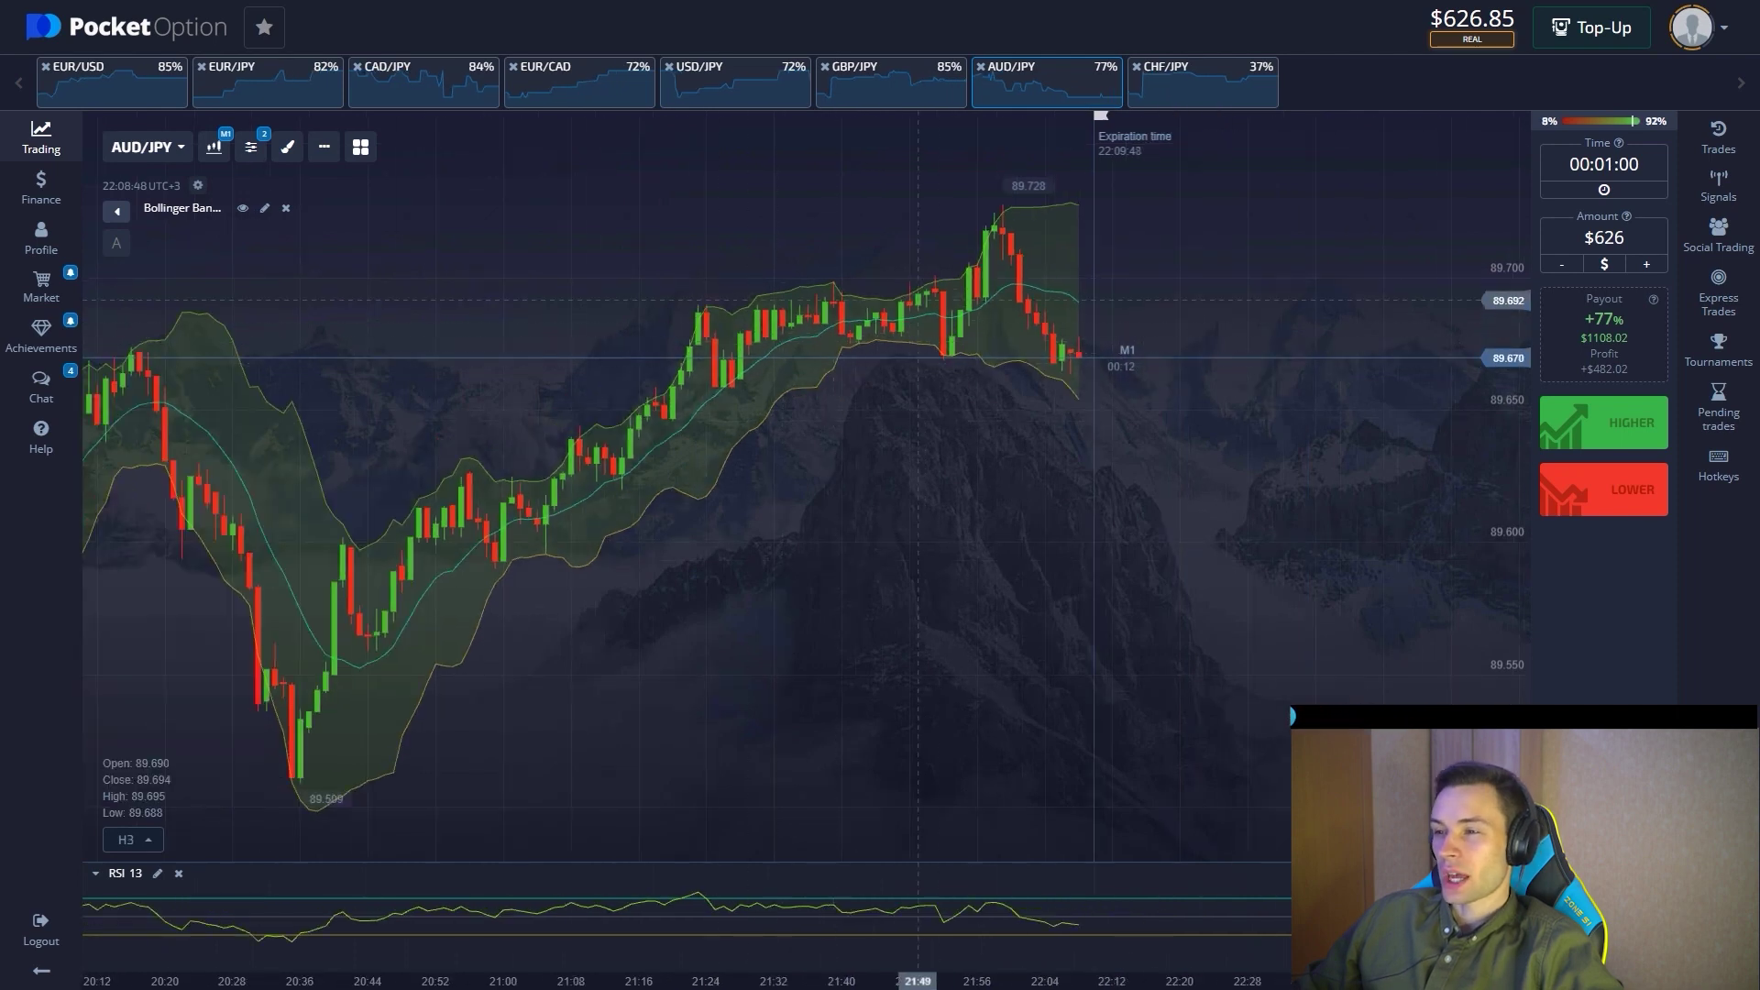
scroll(782, 306, "up", 5)
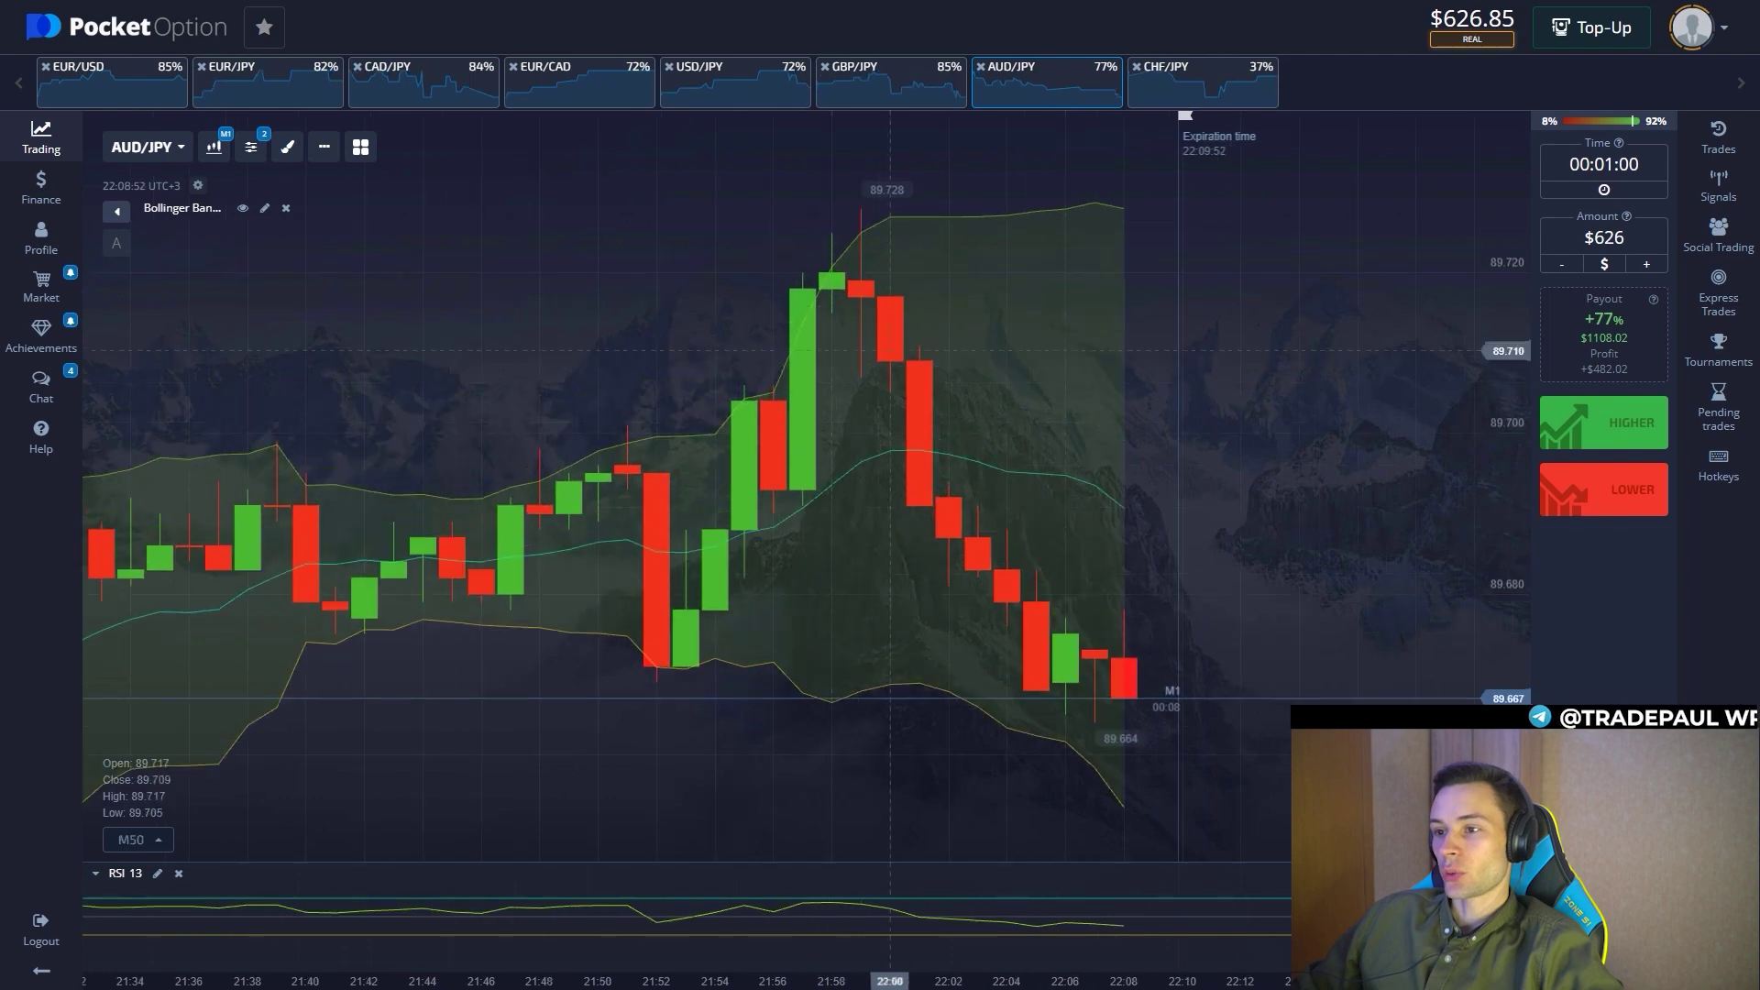
scroll(861, 360, "up", 1)
- Place a $626 Lower trade on AUD/JPY and mark the chart with a red circle and arrow
left_click(1604, 489)
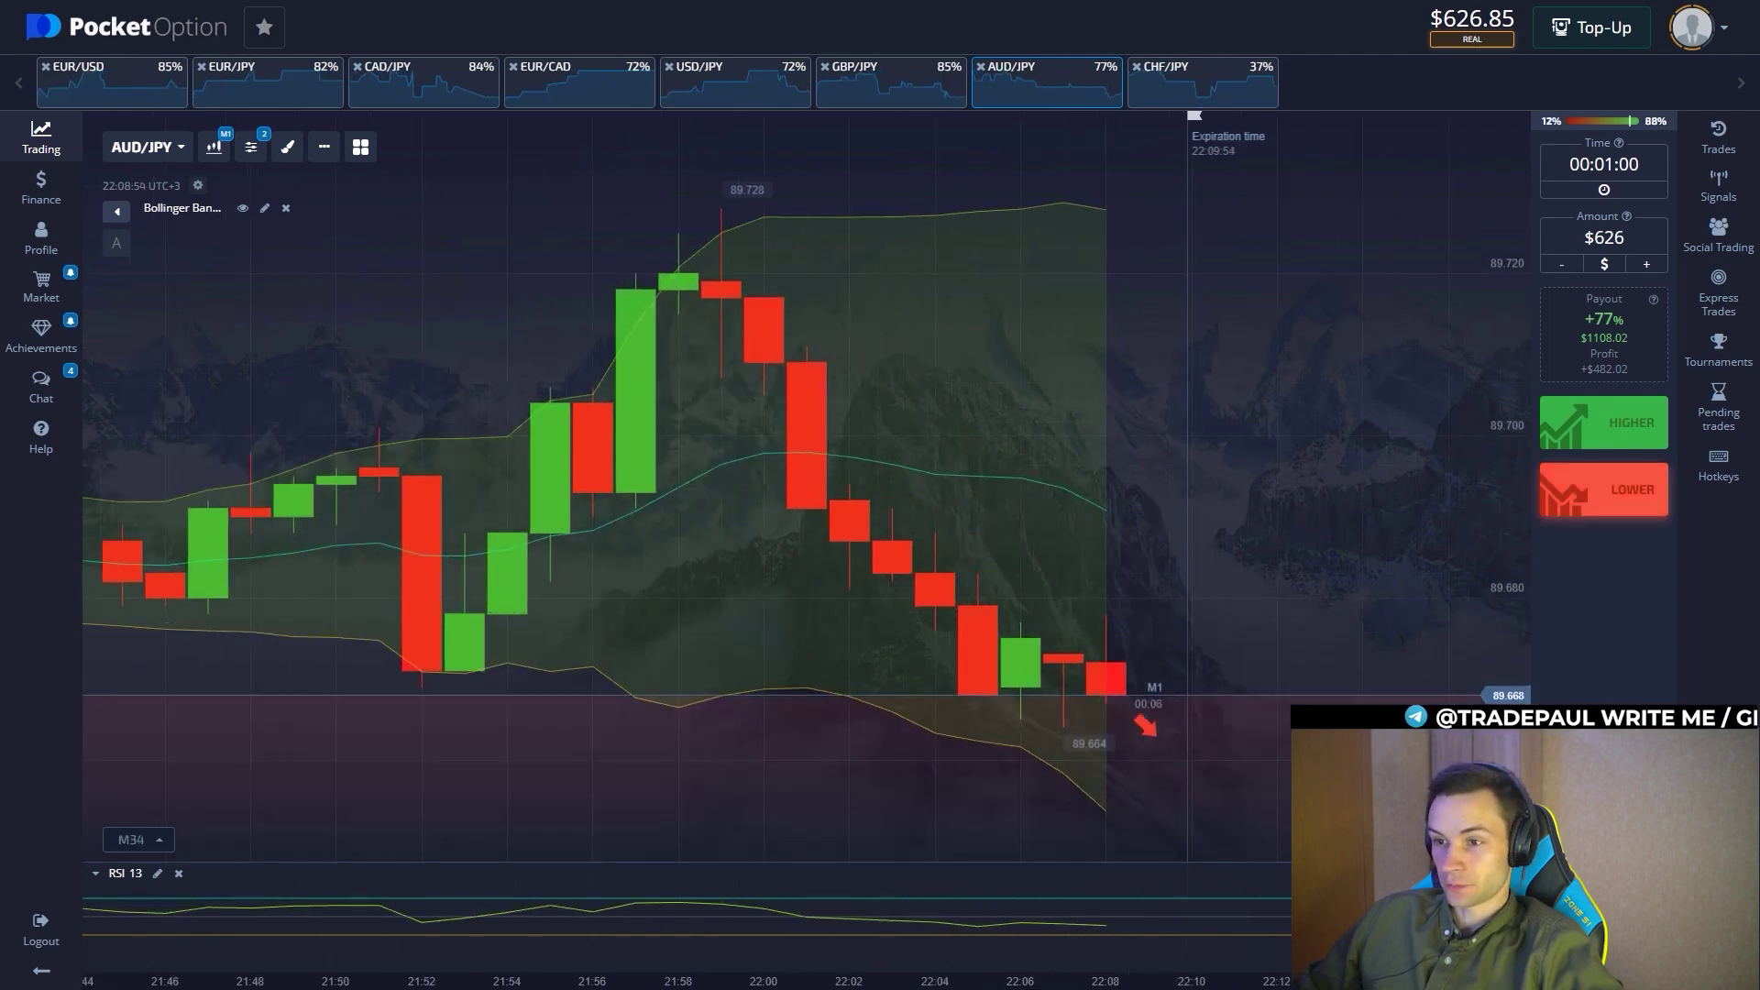
key("Print")
left_click_drag(492, 130, 1498, 989)
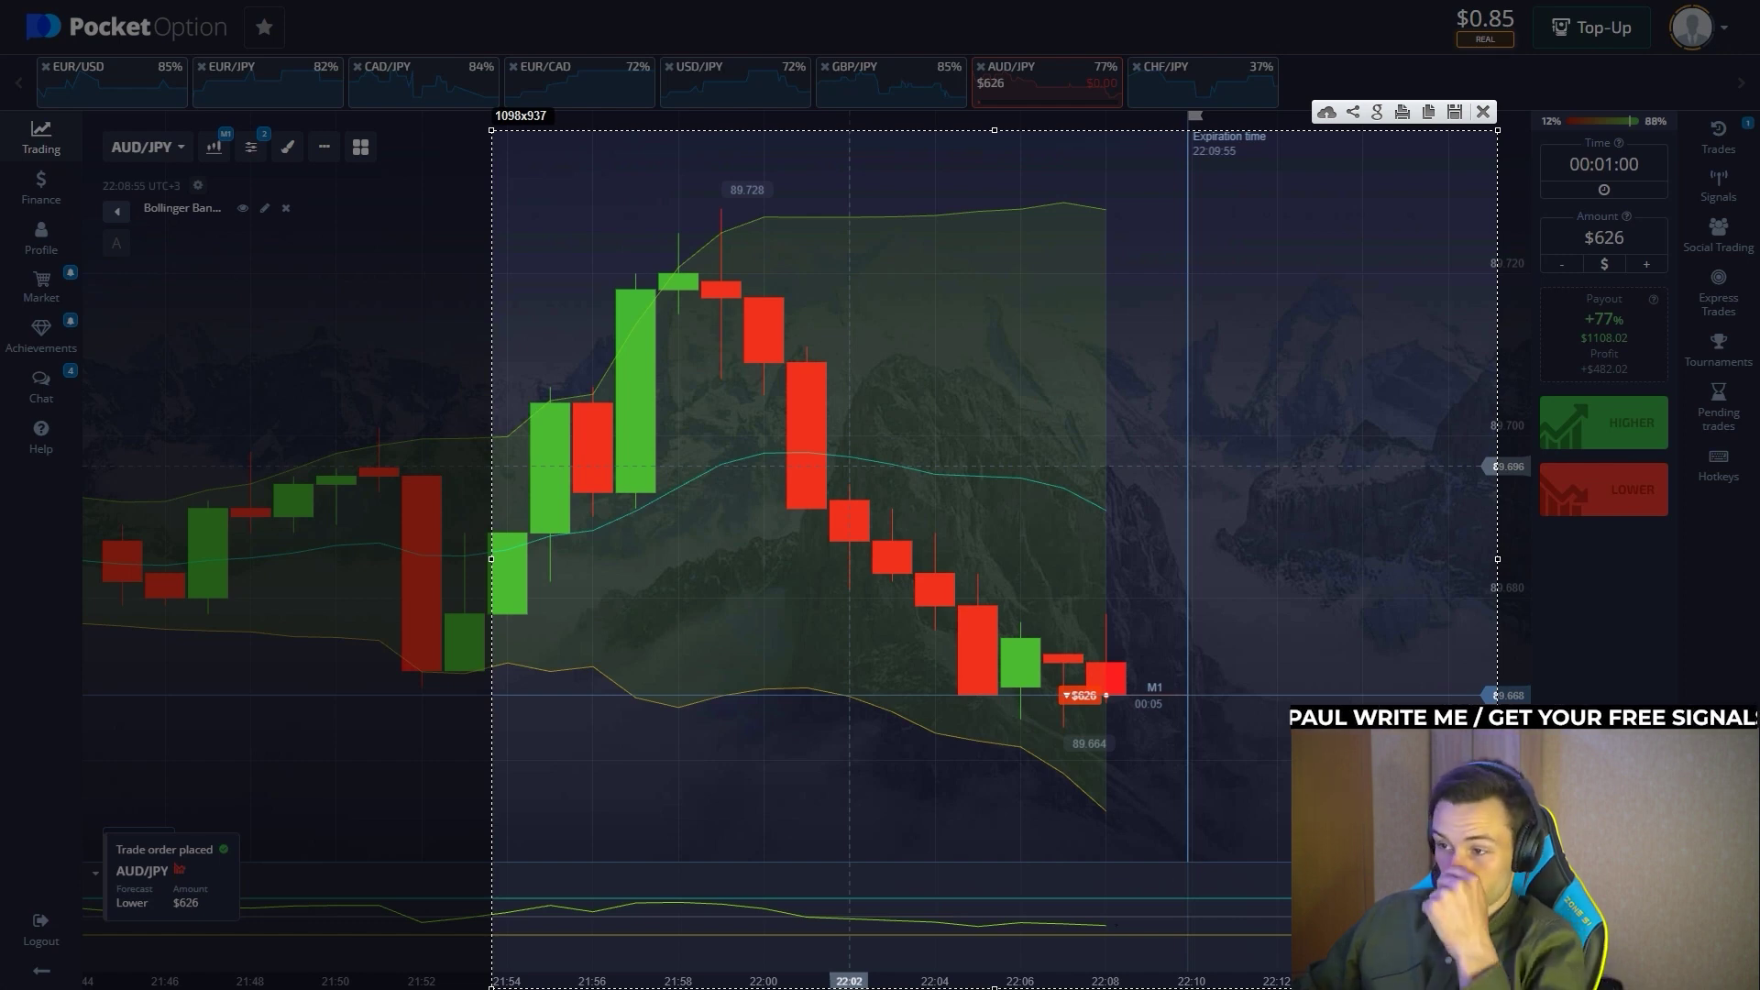
mouse_move(1086, 909)
left_mouse_down()
mouse_move(1116, 921)
mouse_move(1080, 912)
left_mouse_up()
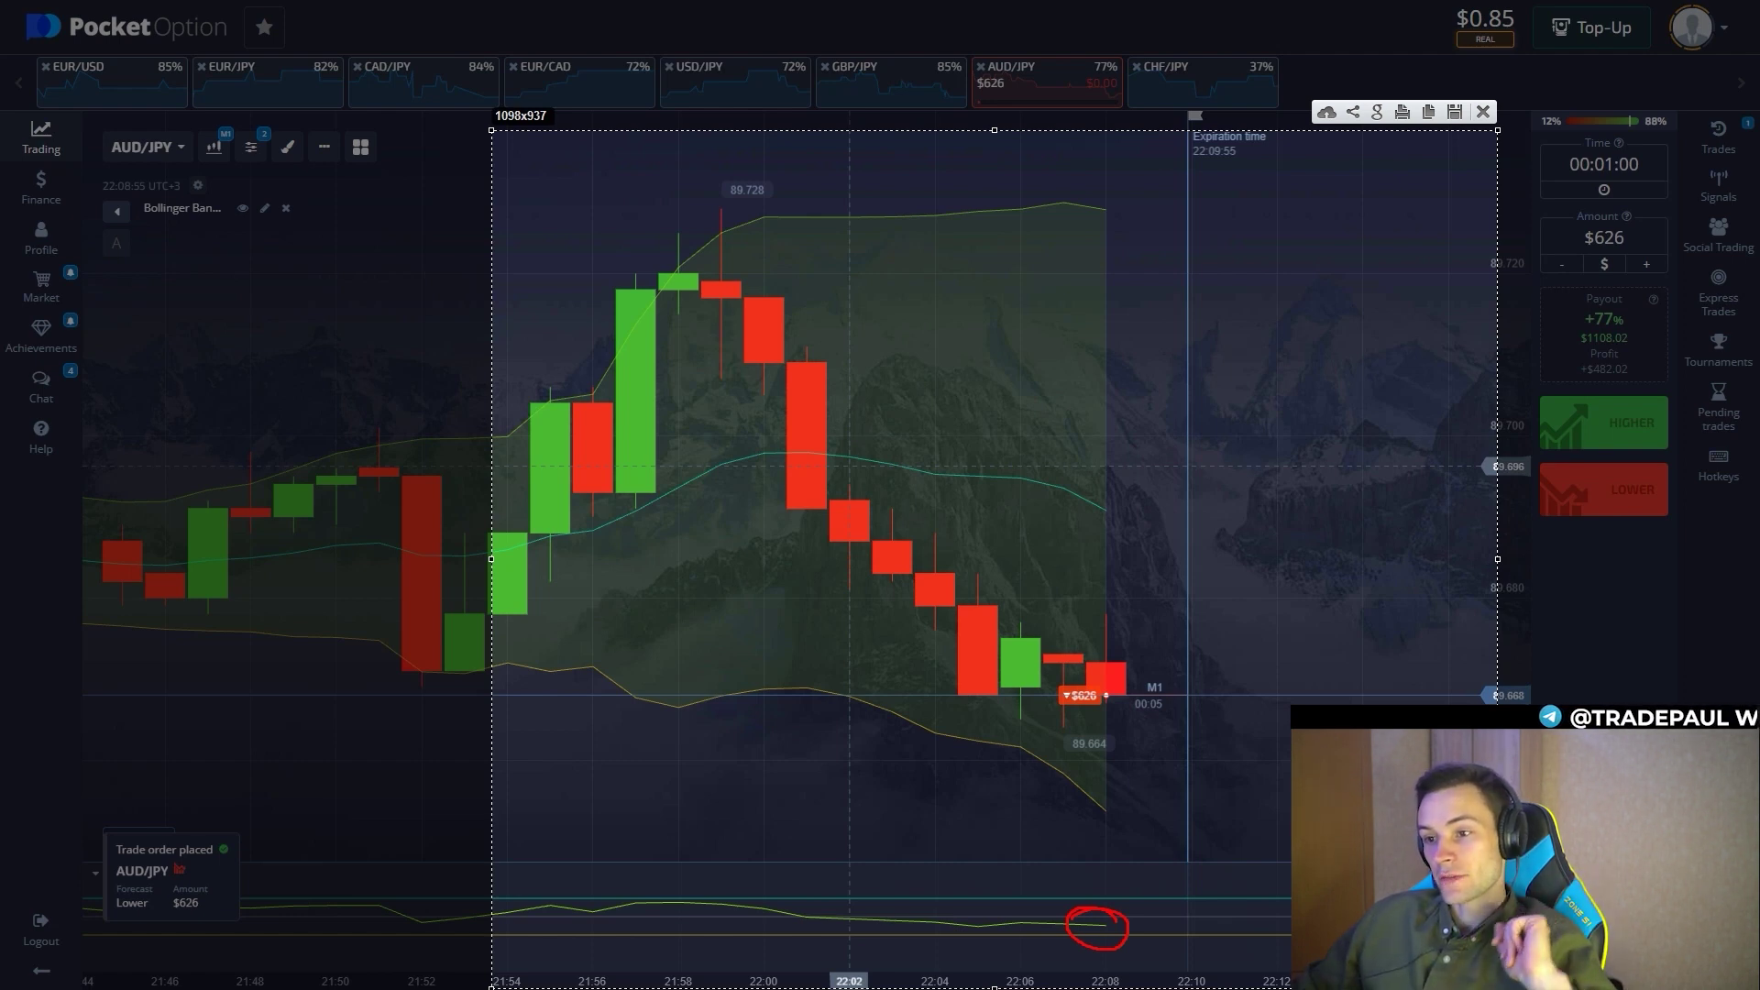
mouse_move(1105, 695)
left_mouse_down()
mouse_move(1138, 873)
mouse_move(1216, 869)
mouse_move(1116, 805)
mouse_move(1062, 800)
left_mouse_up()
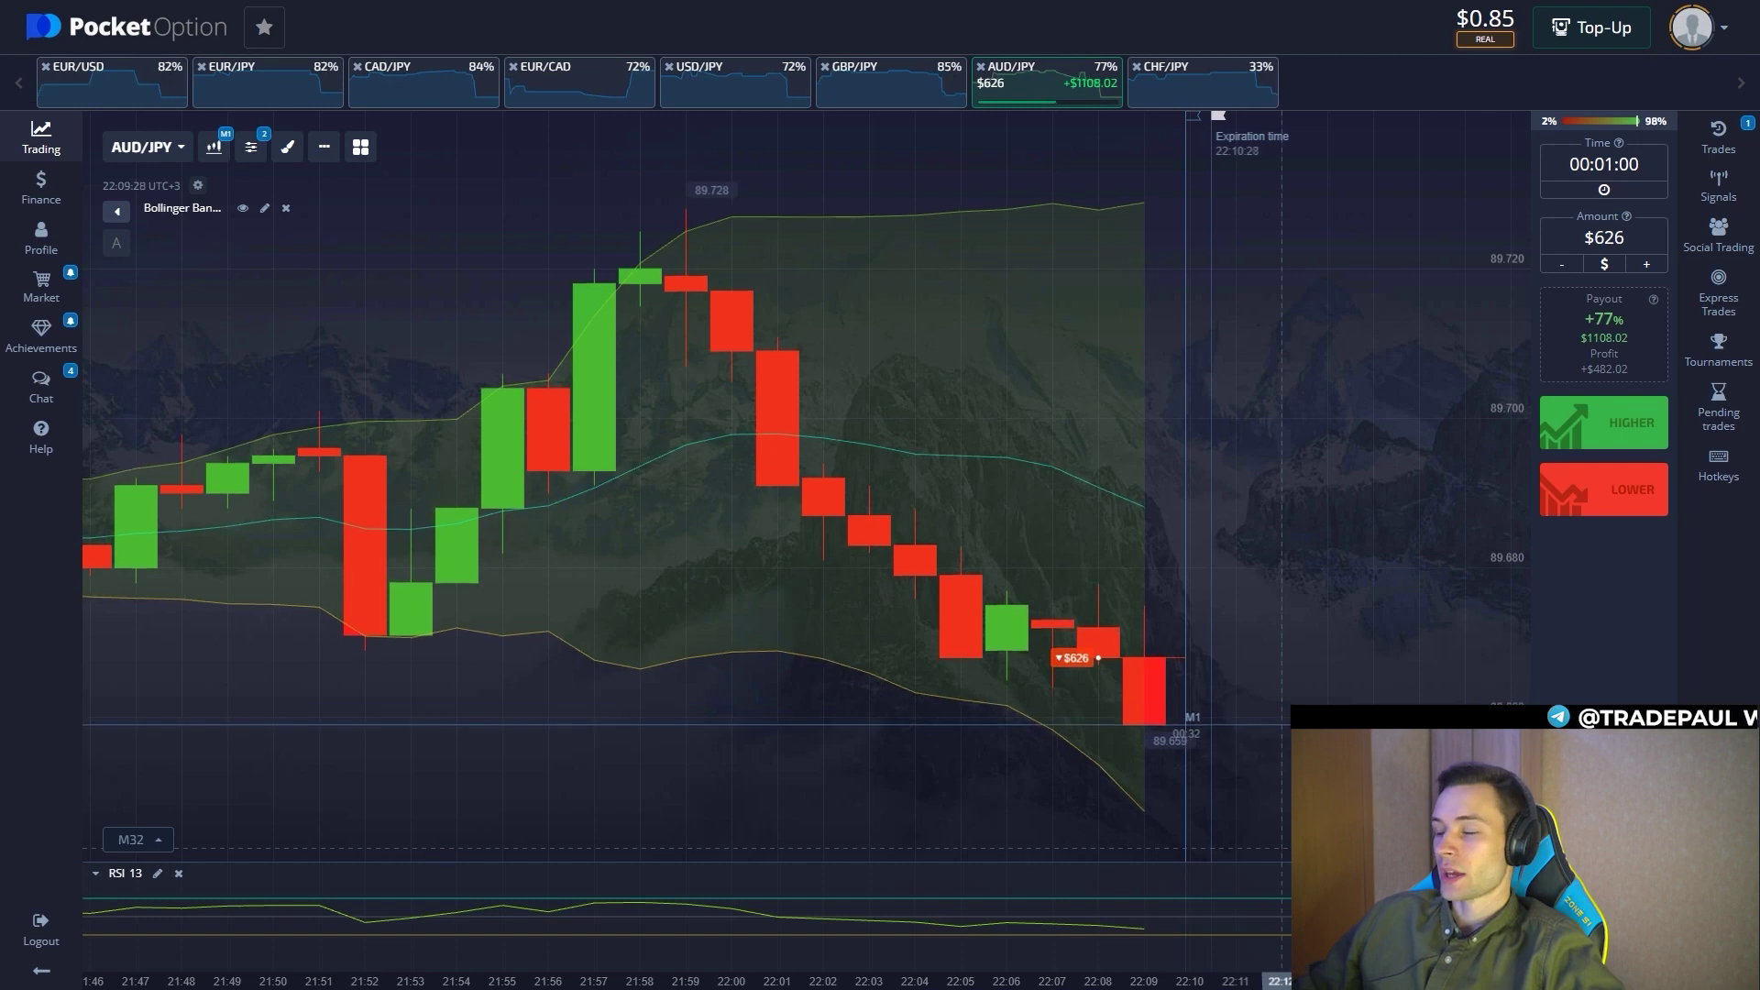
- Pan and zoom out while the AUD/JPY trade expires, paying $1108.02
left_click_drag(1052, 617, 958, 617)
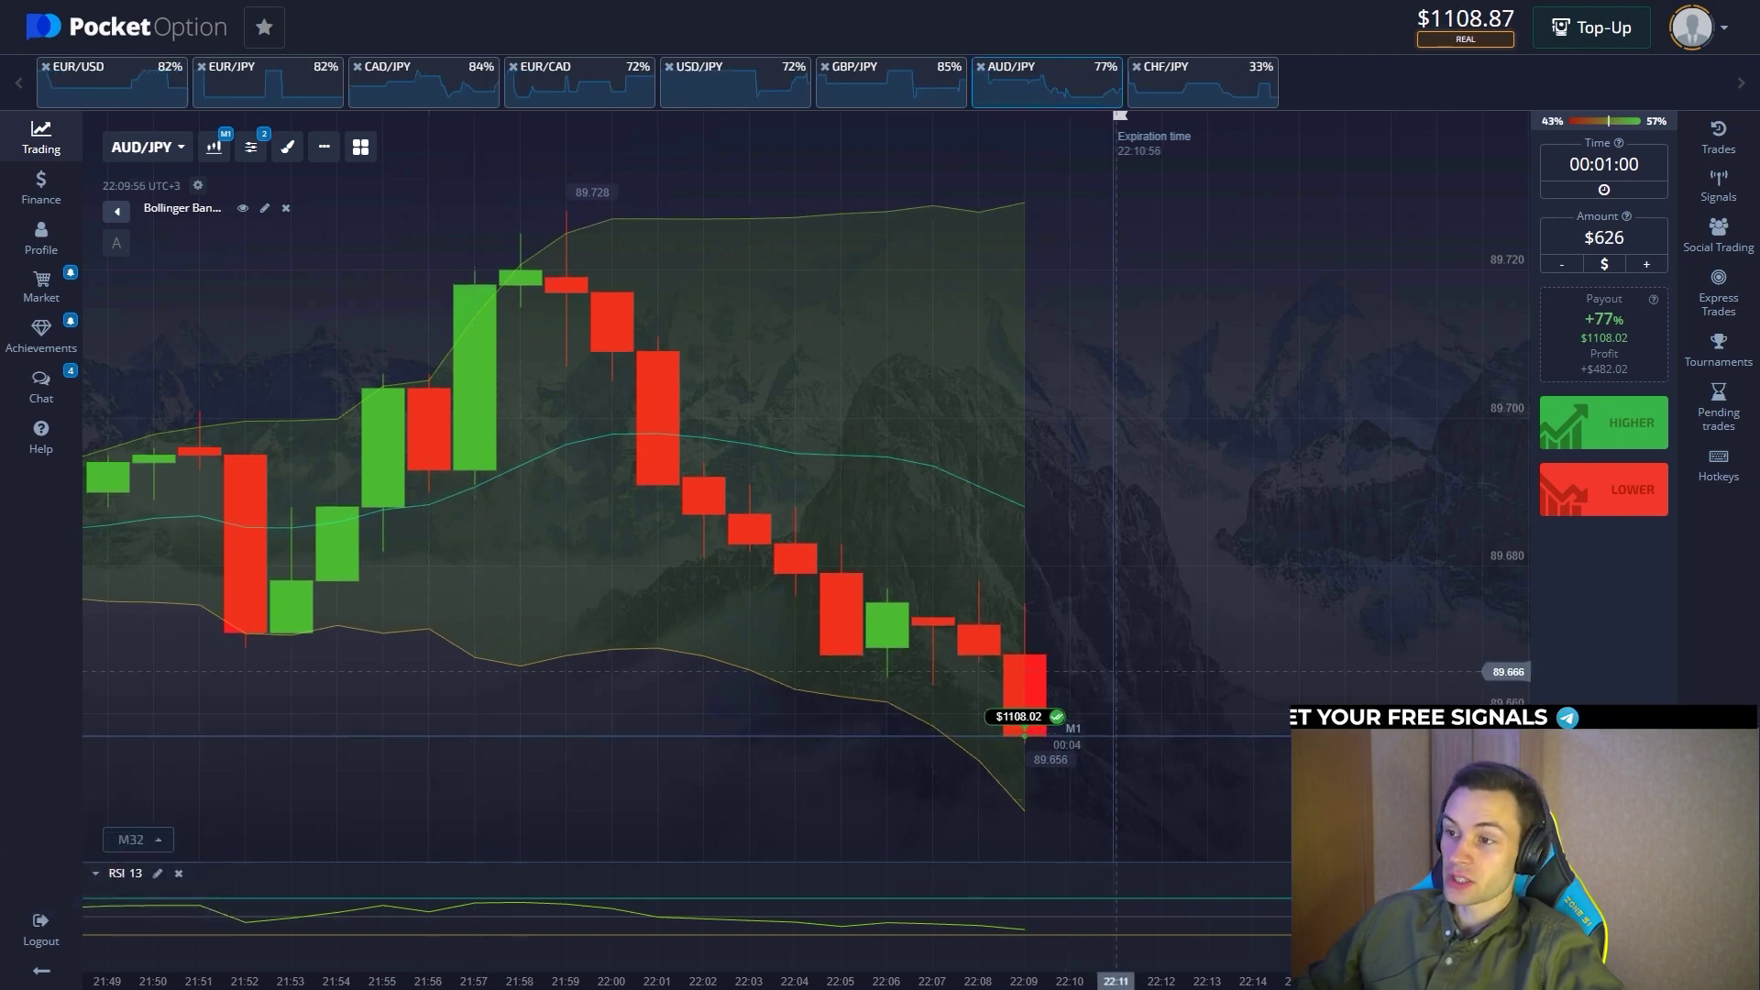
scroll(642, 459, "down", 5)
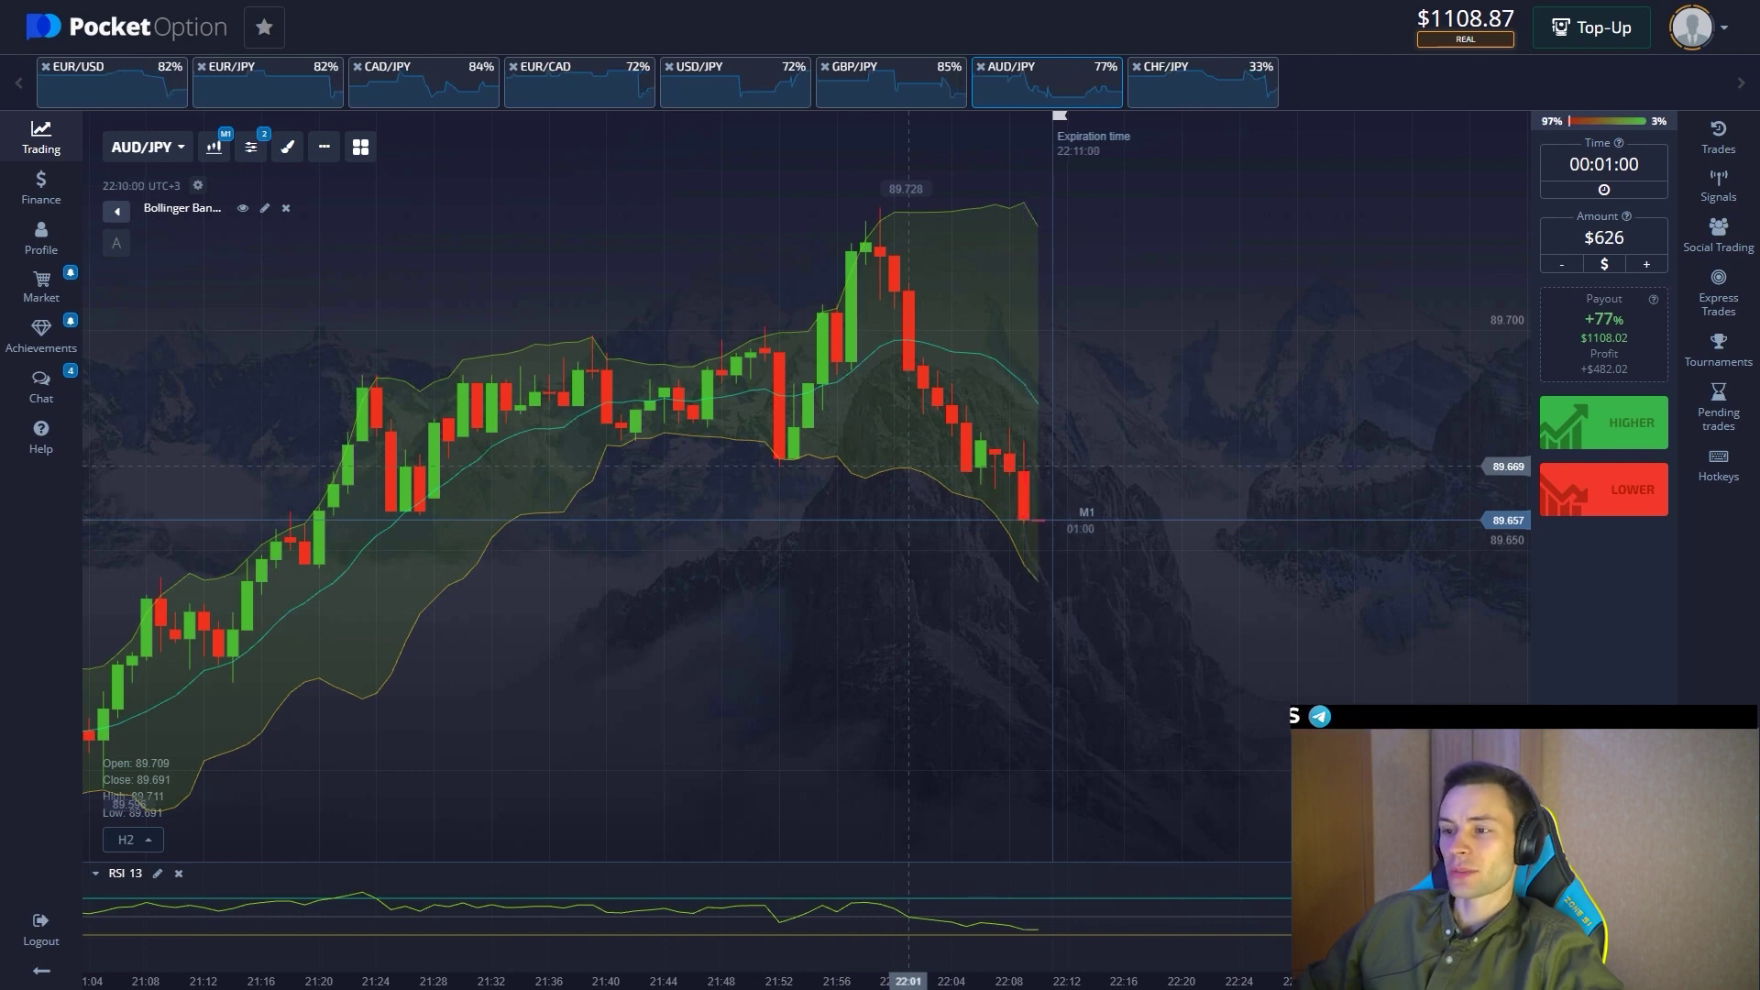
- Set the trade amount to a whole $1108
type("926")
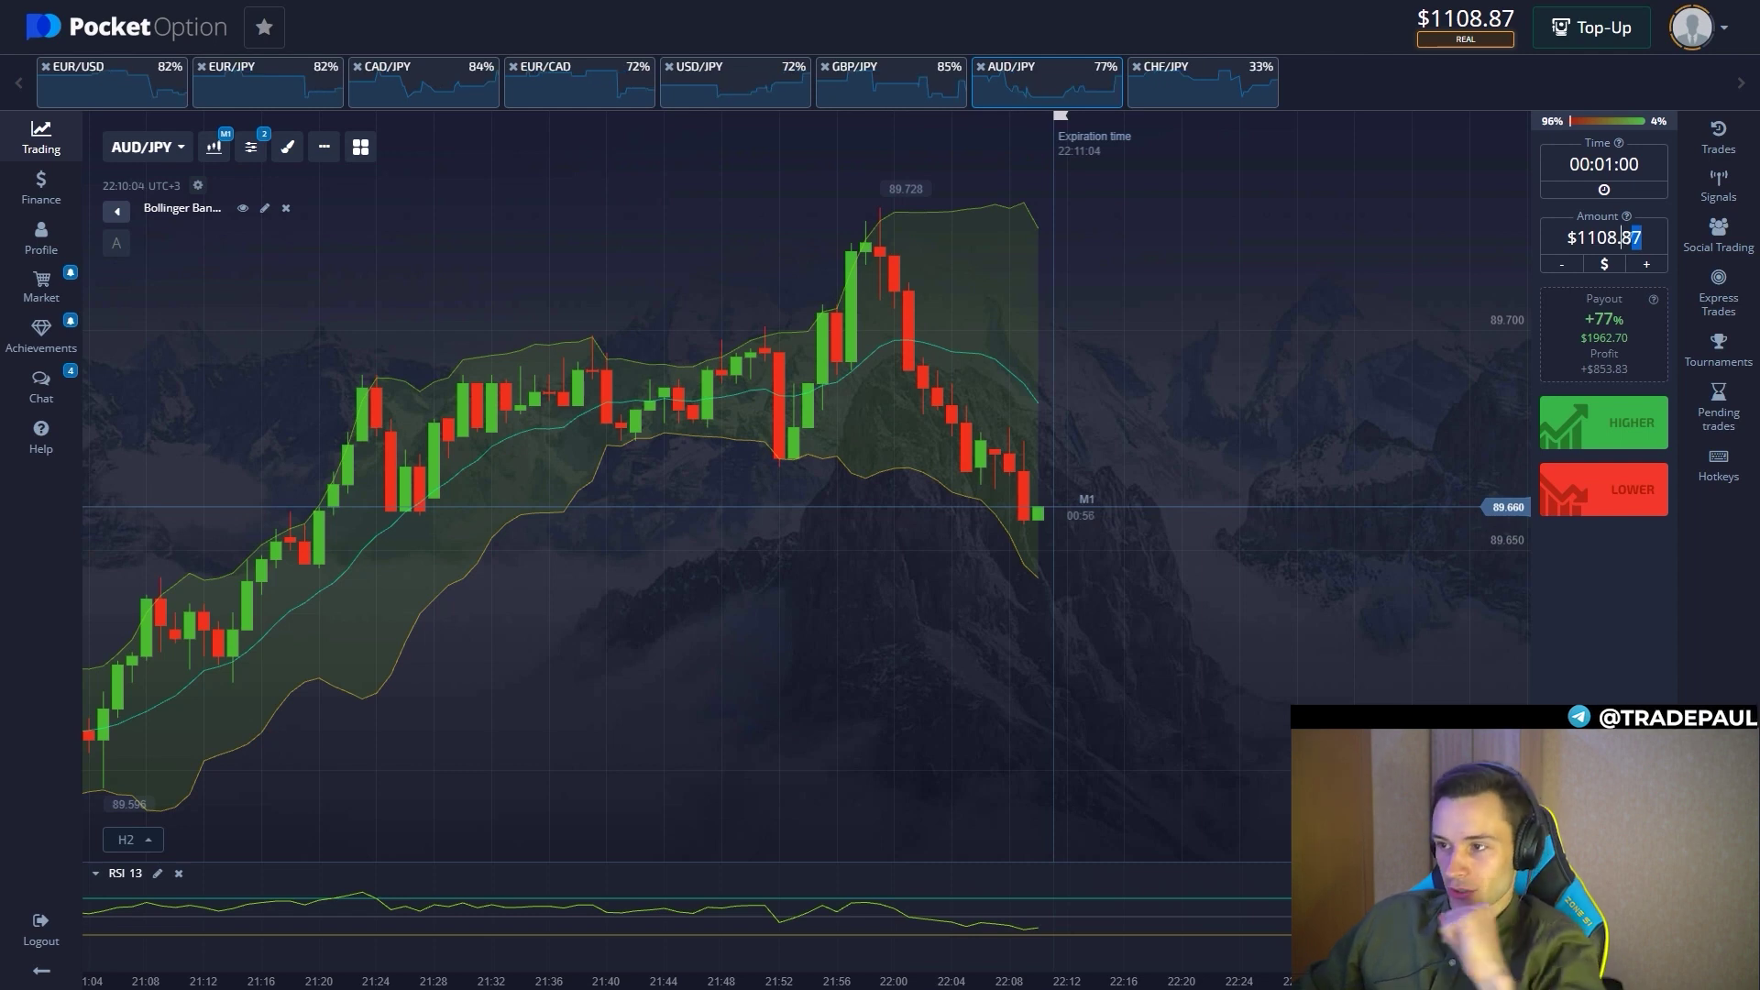
key("BackSpace")
key("BackSpace")
type("78")
key("BackSpace")
key("BackSpace")
key("Return")
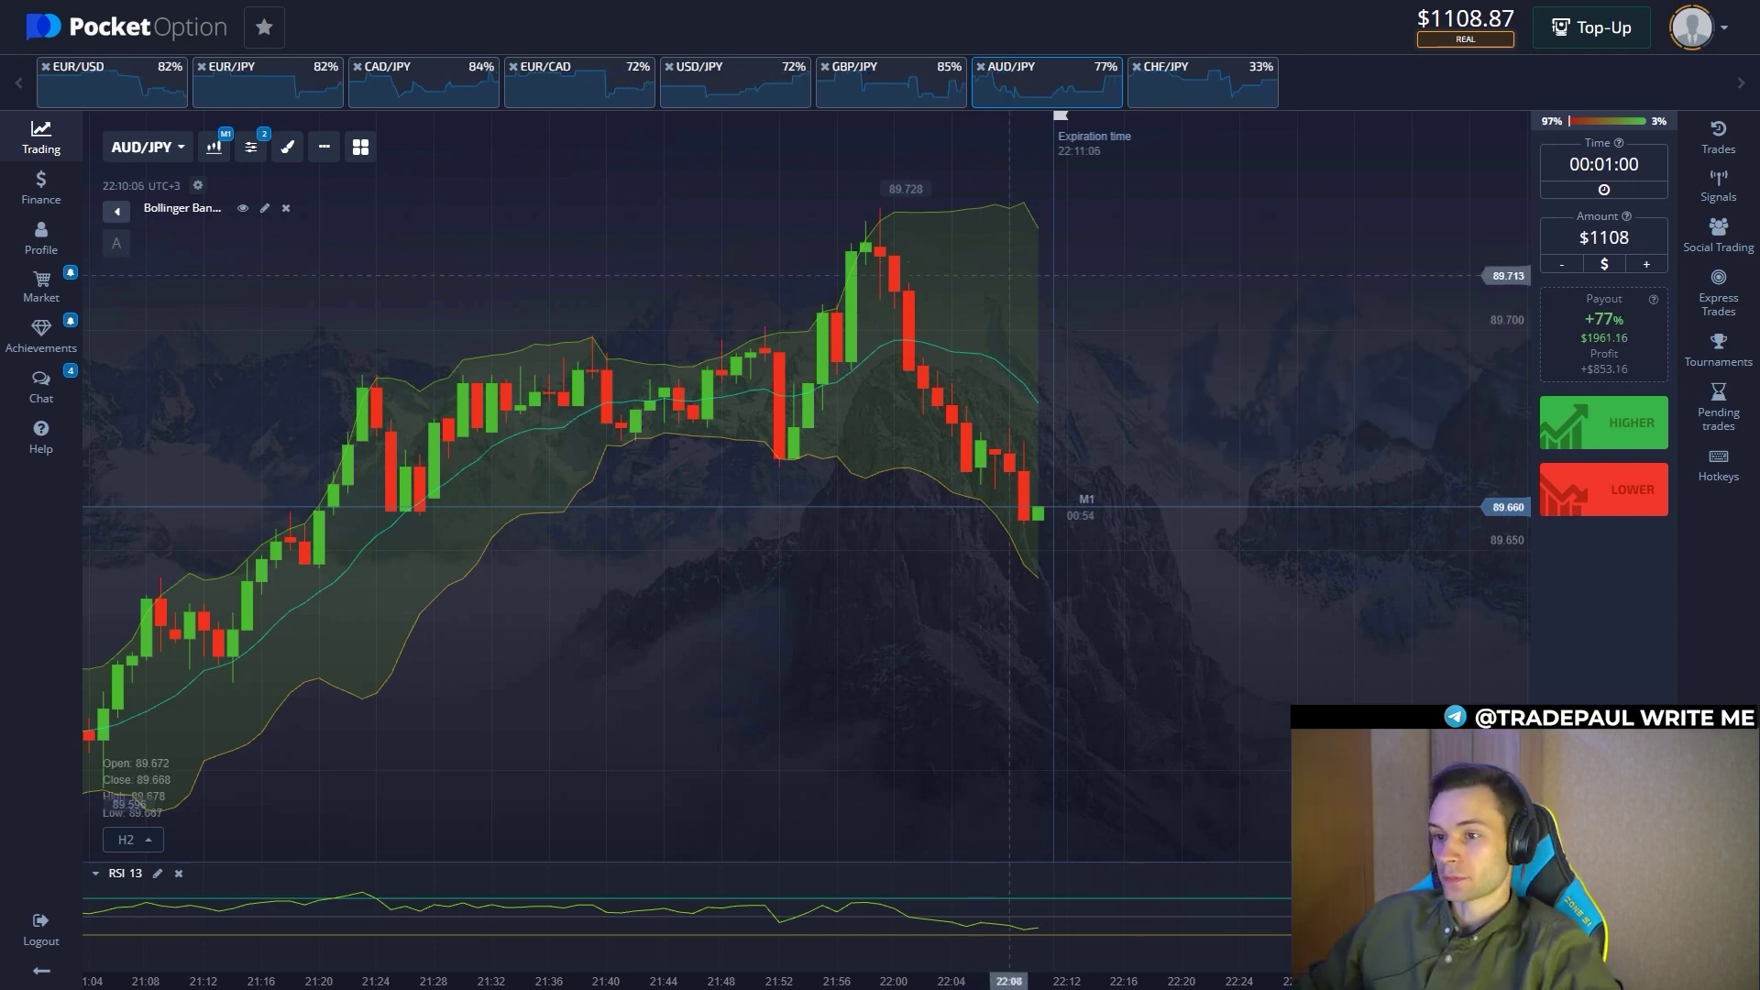
- Close the CHF/JPY tab and return to the AUD/JPY chart
key("shift+Tab")
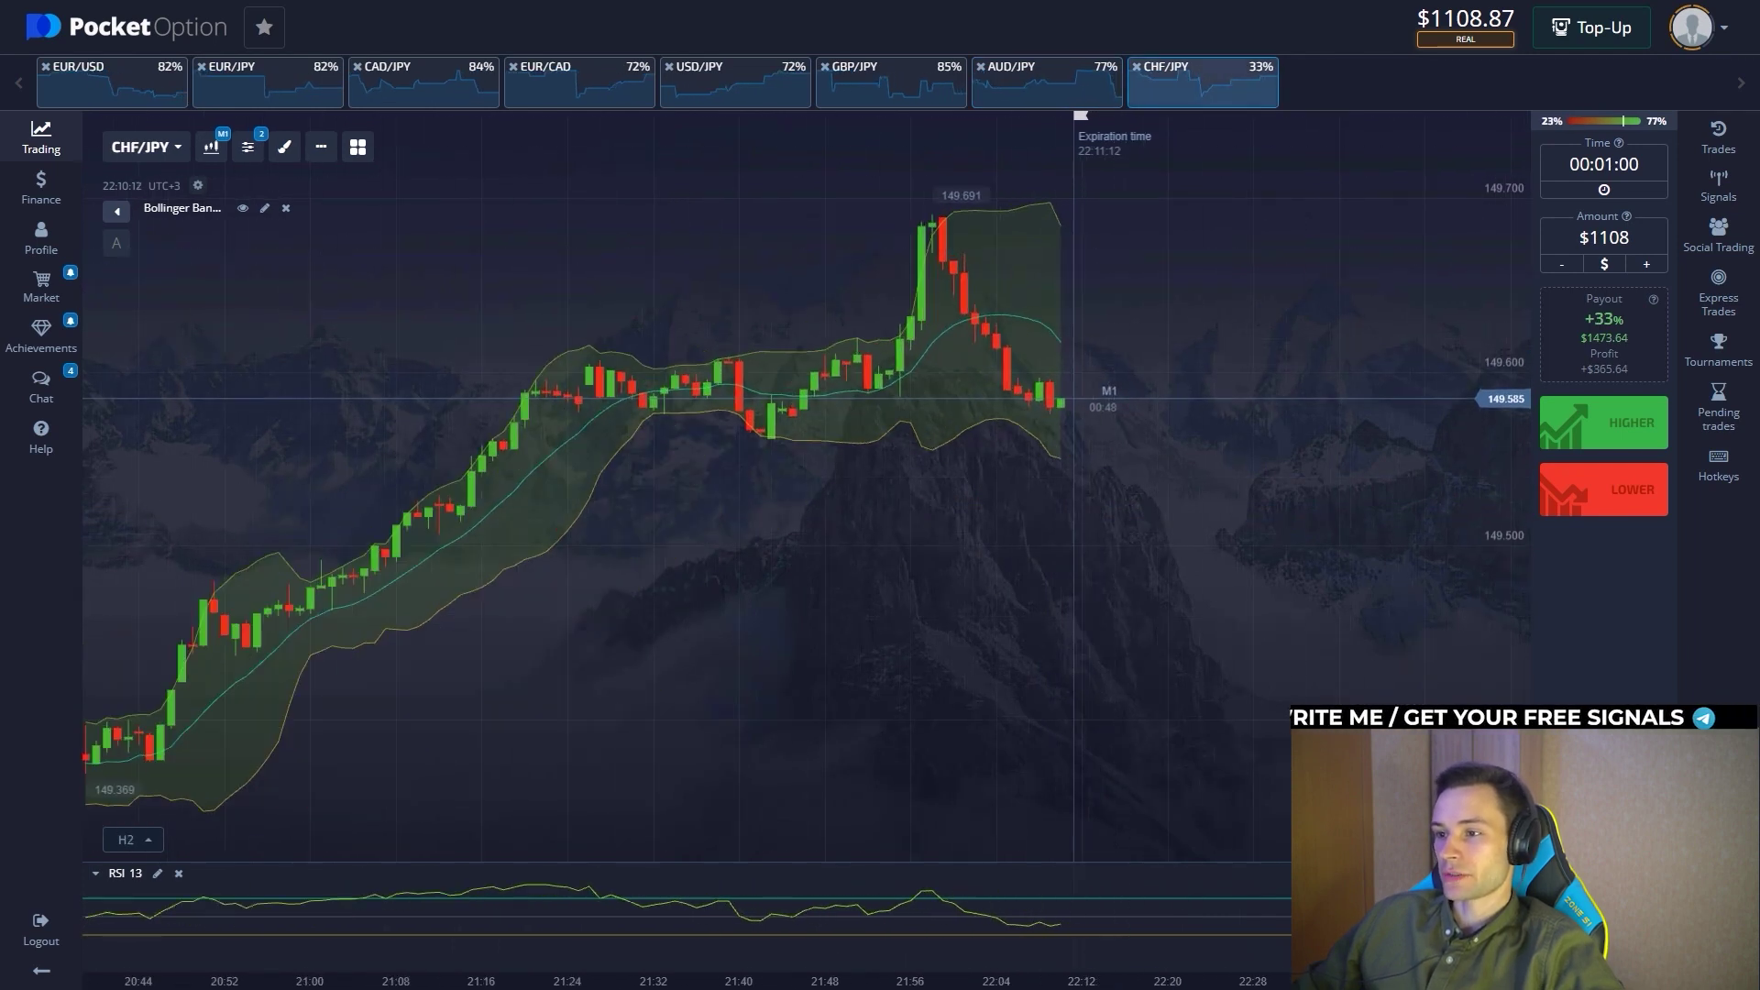
key("shift+x")
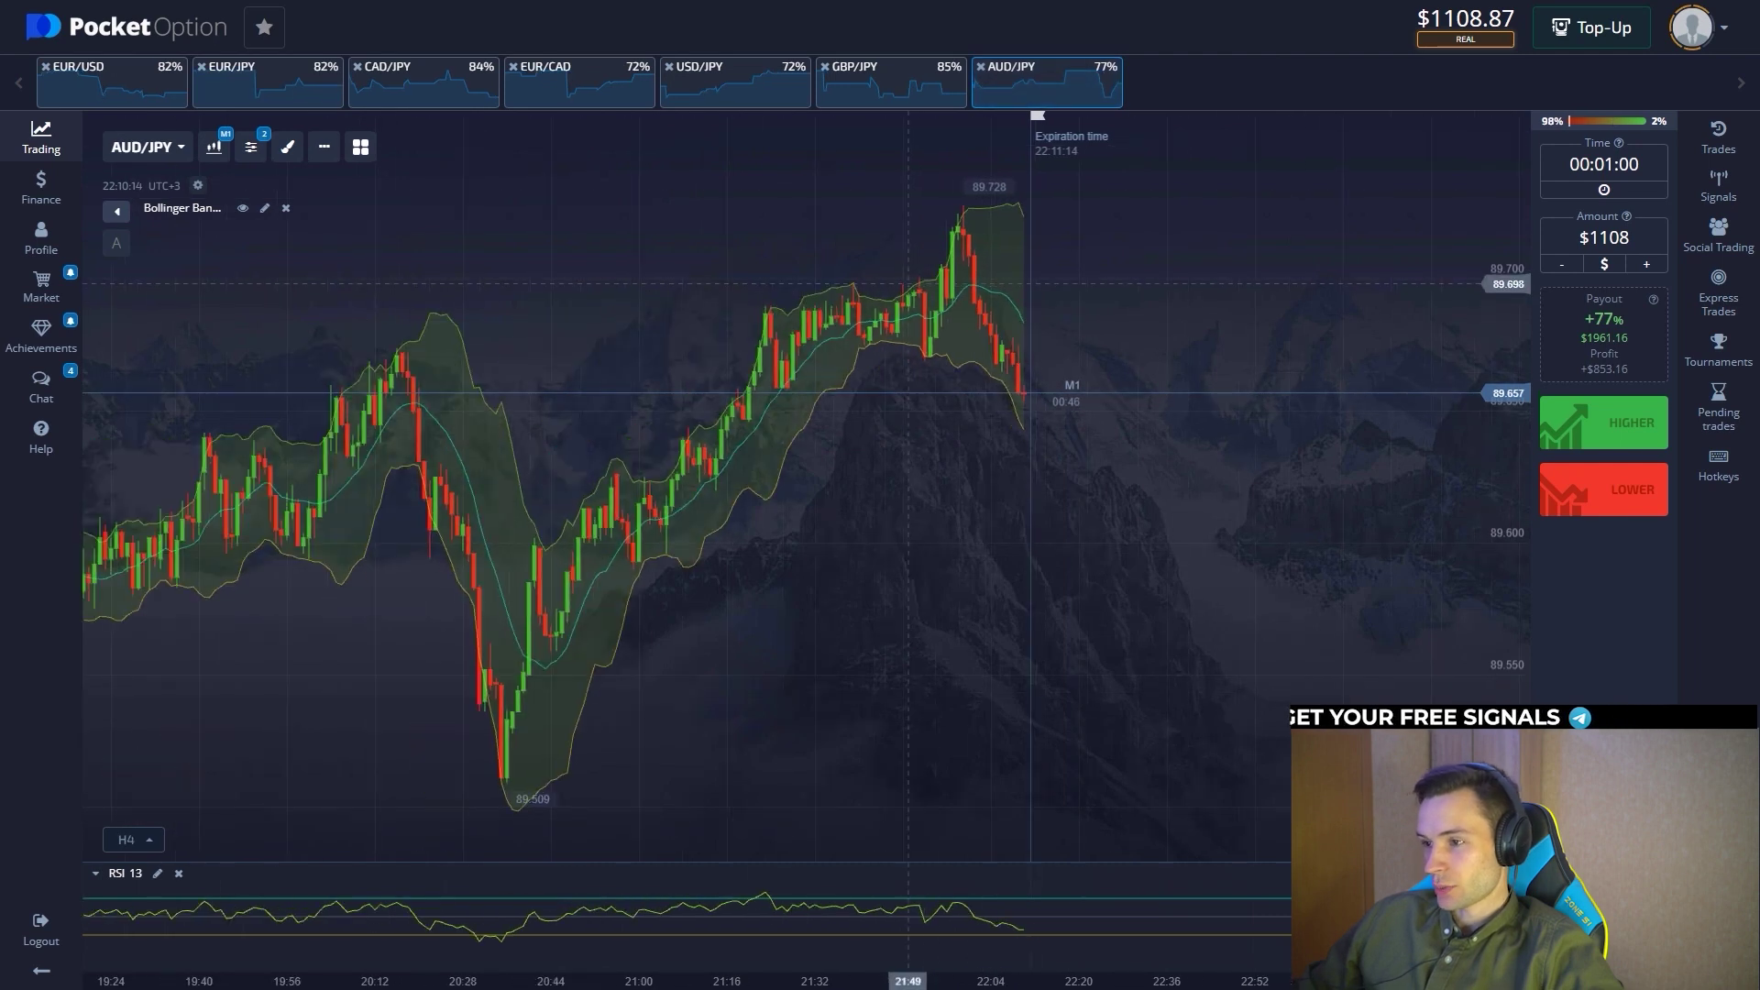
key("shift+Tab")
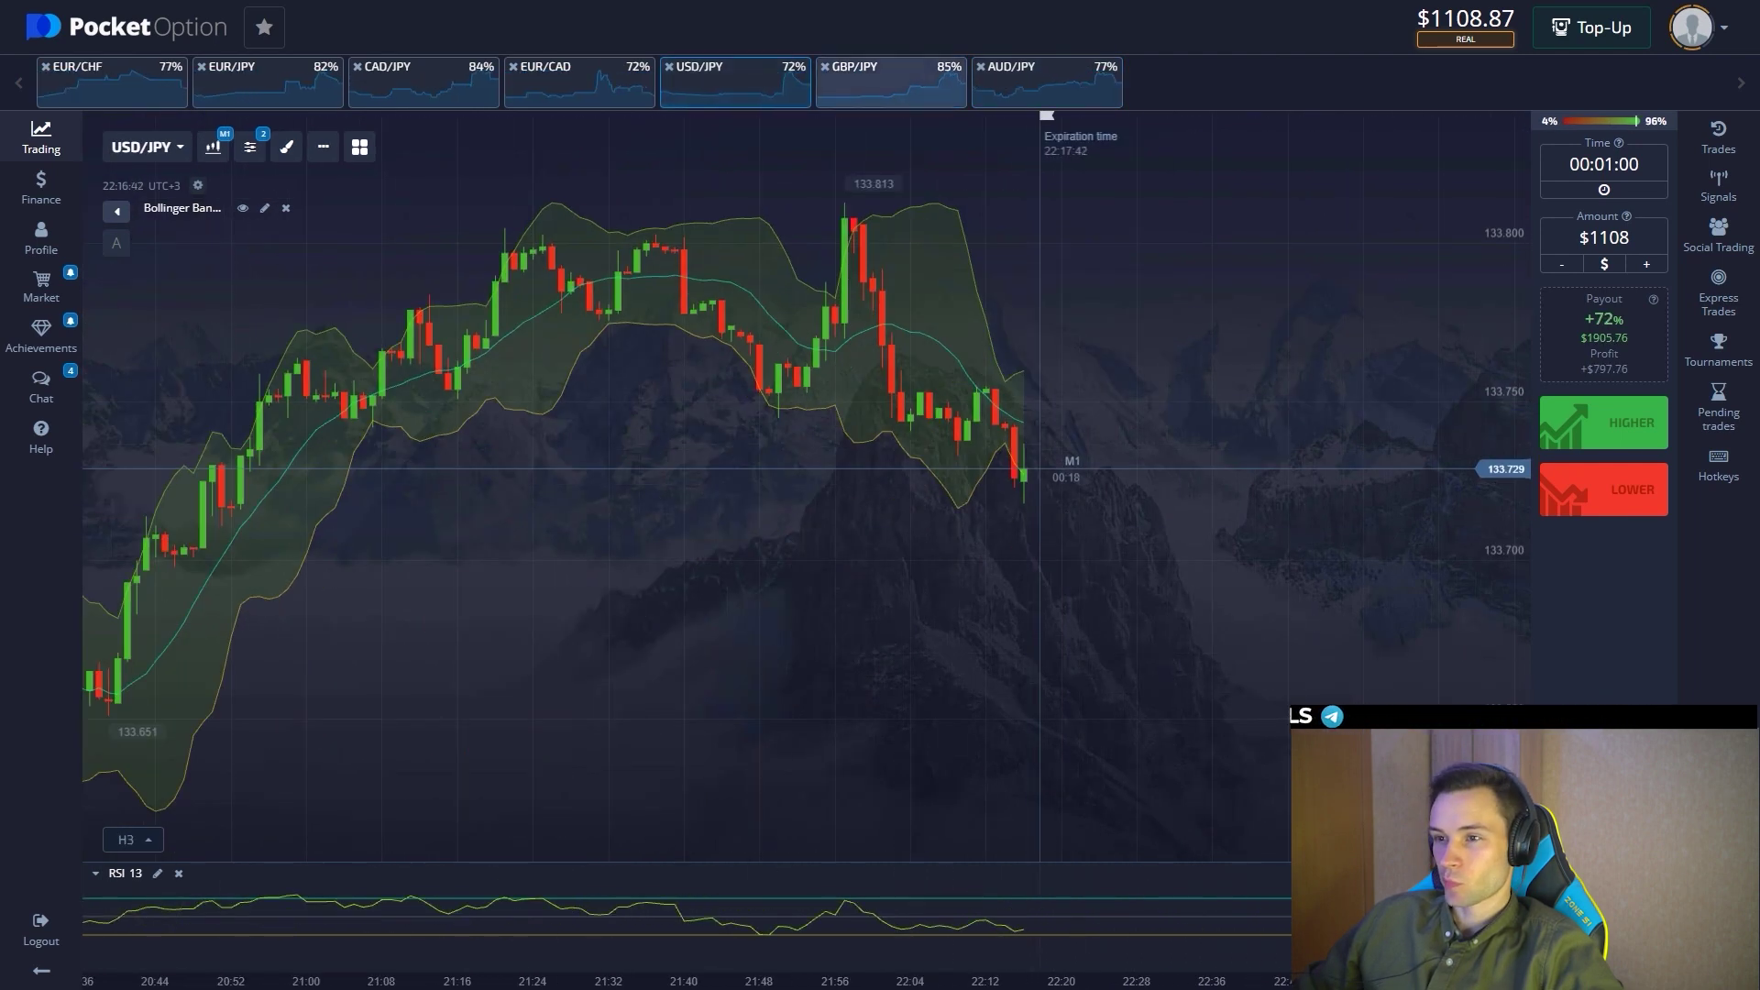
key("shift+Tab")
key("shift+Tab")
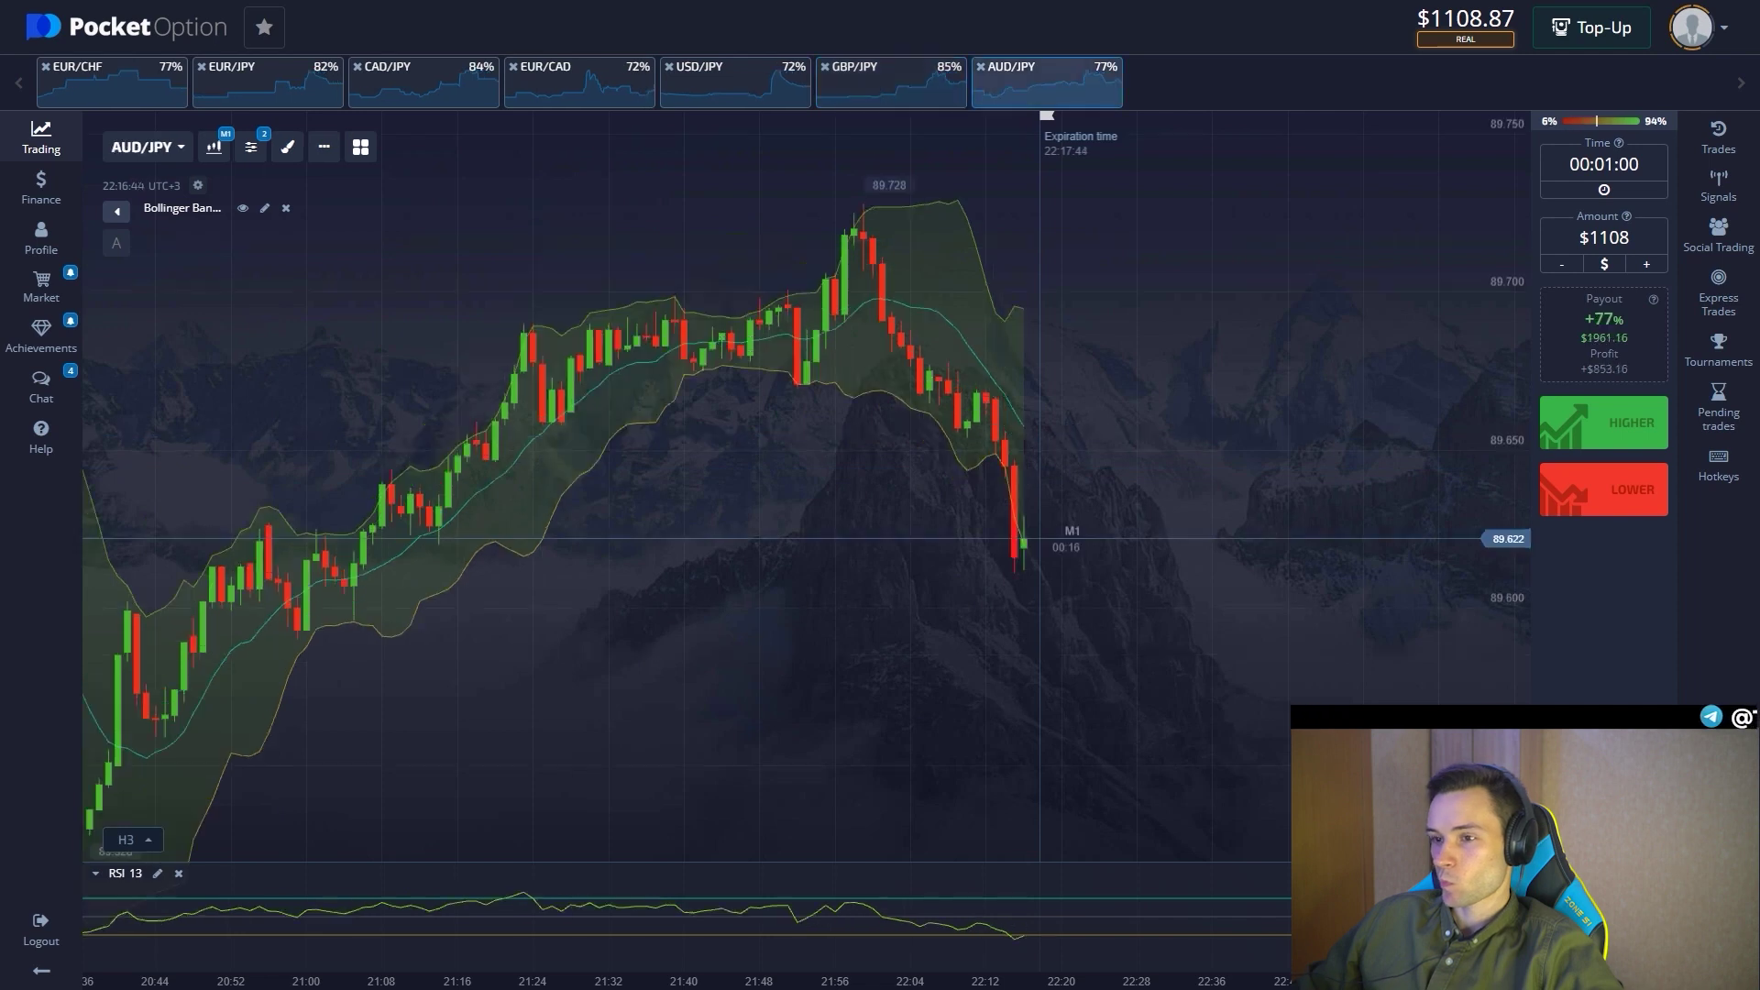
scroll(814, 294, "down", 2)
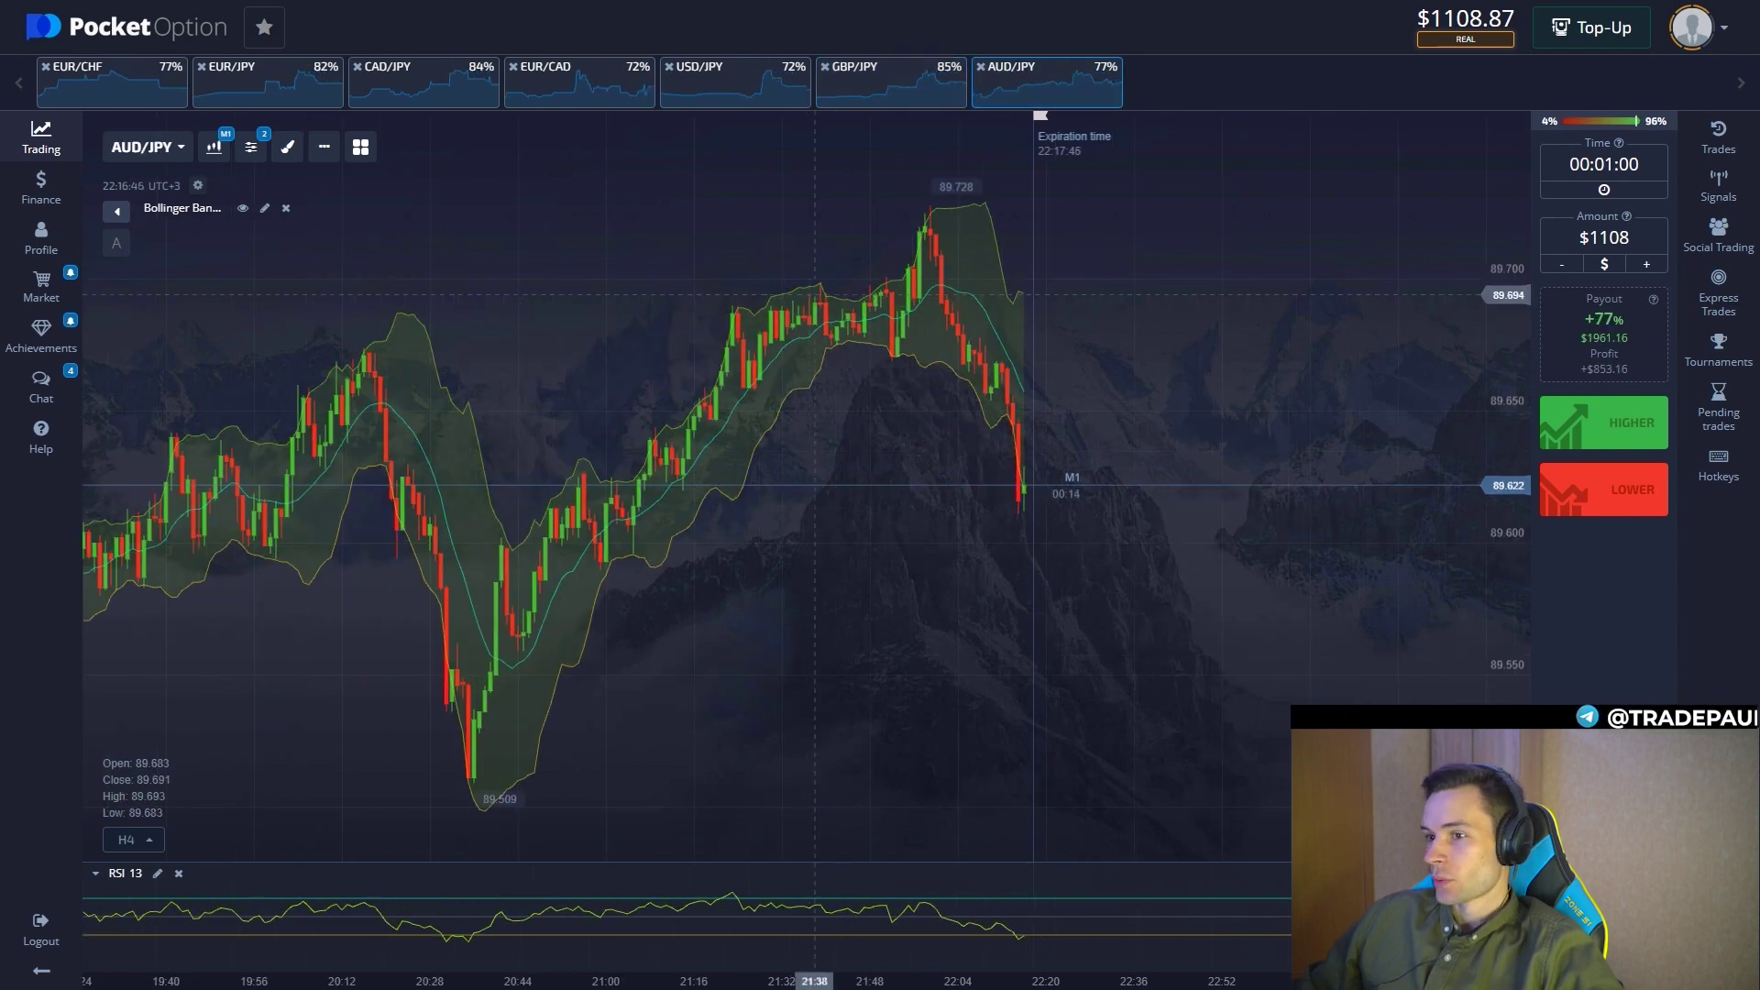
scroll(1116, 569, "up", 3)
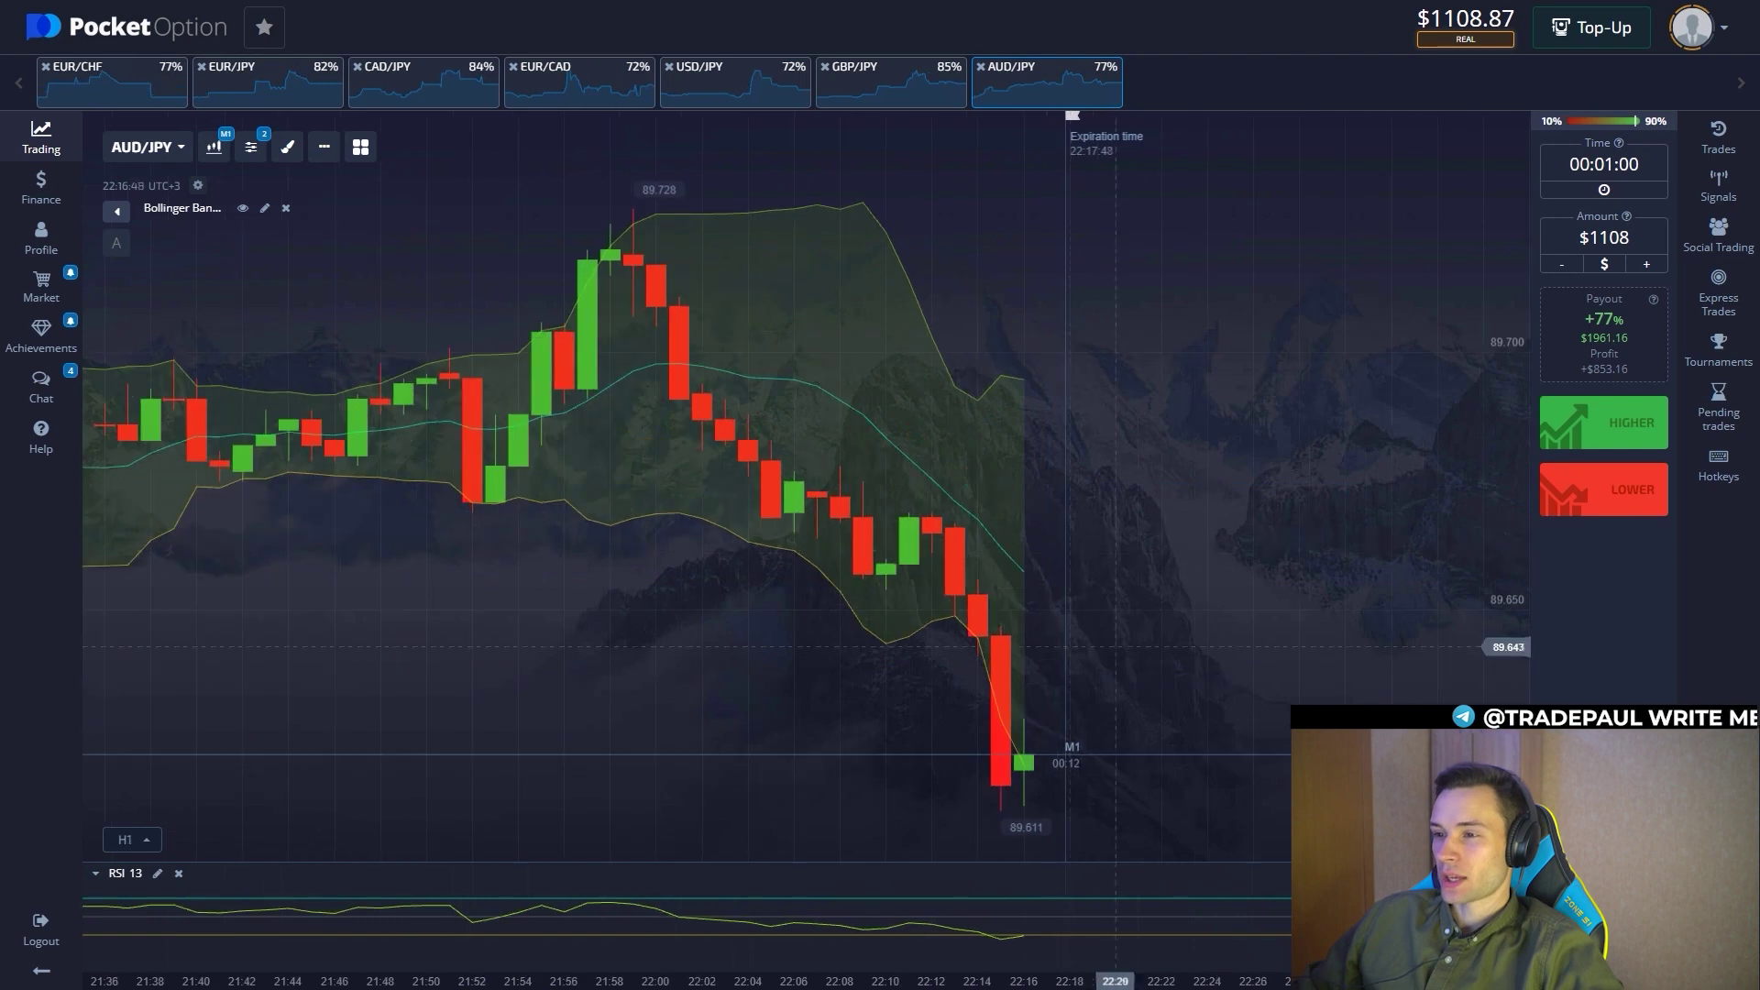
scroll(1115, 646, "up", 1)
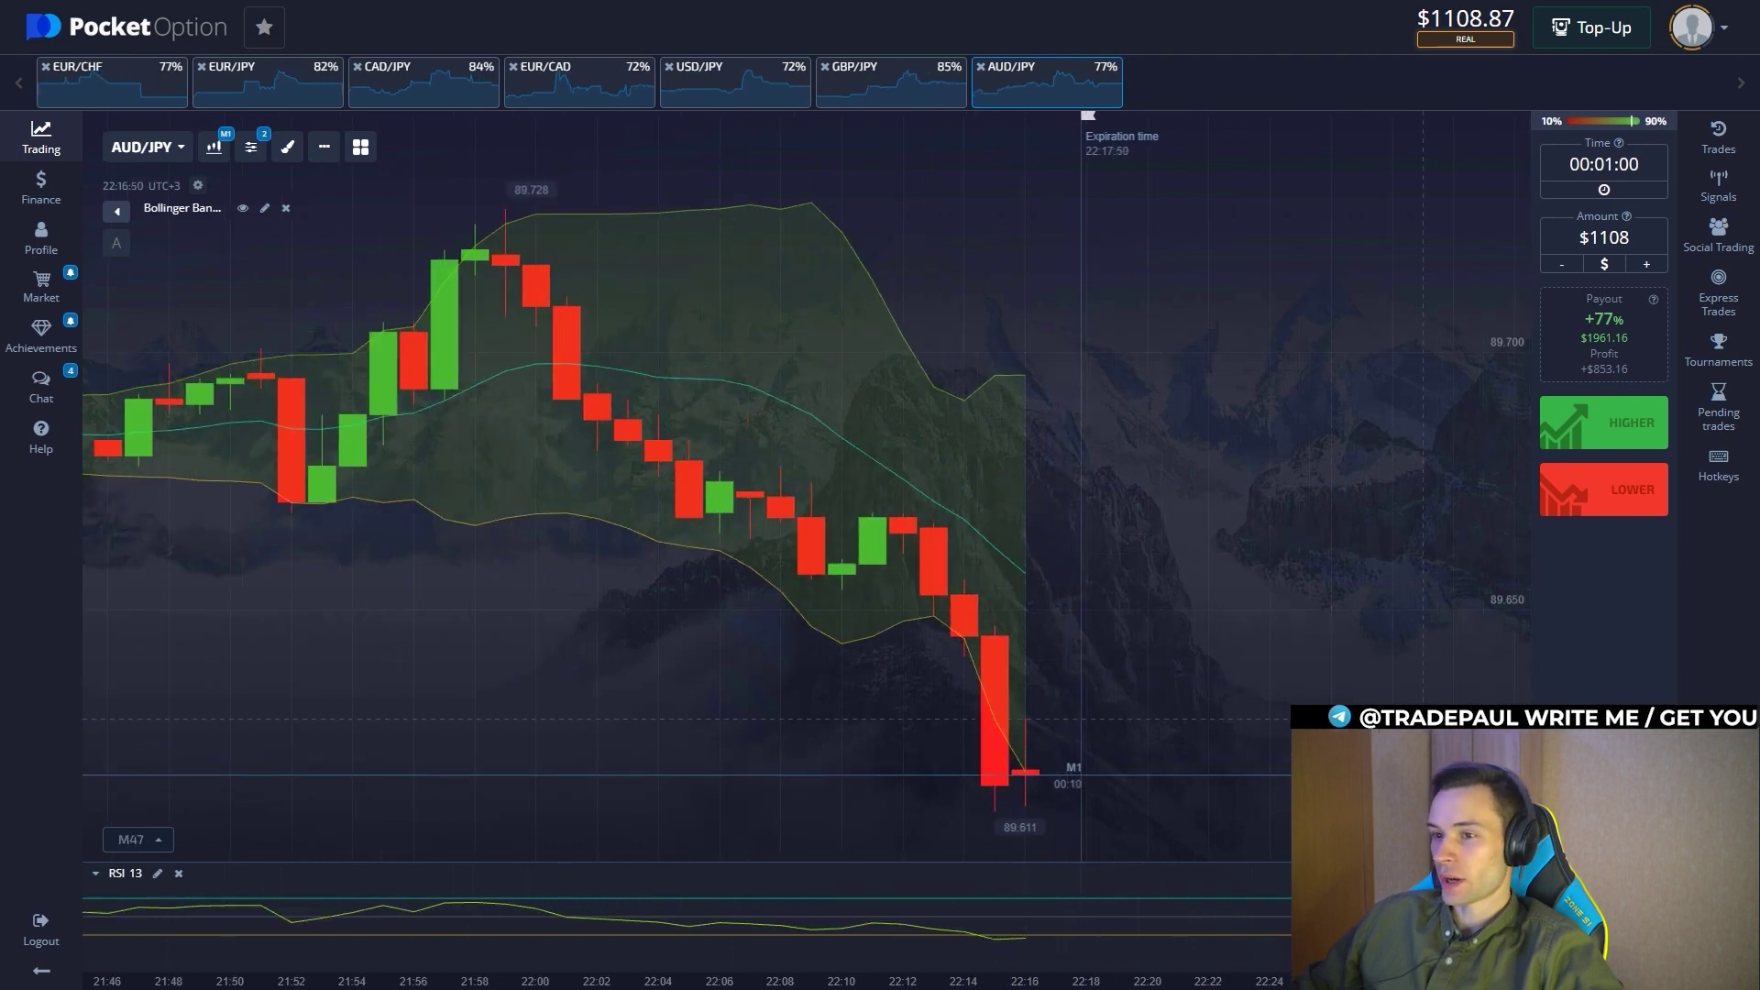
scroll(1069, 495, "down", 4)
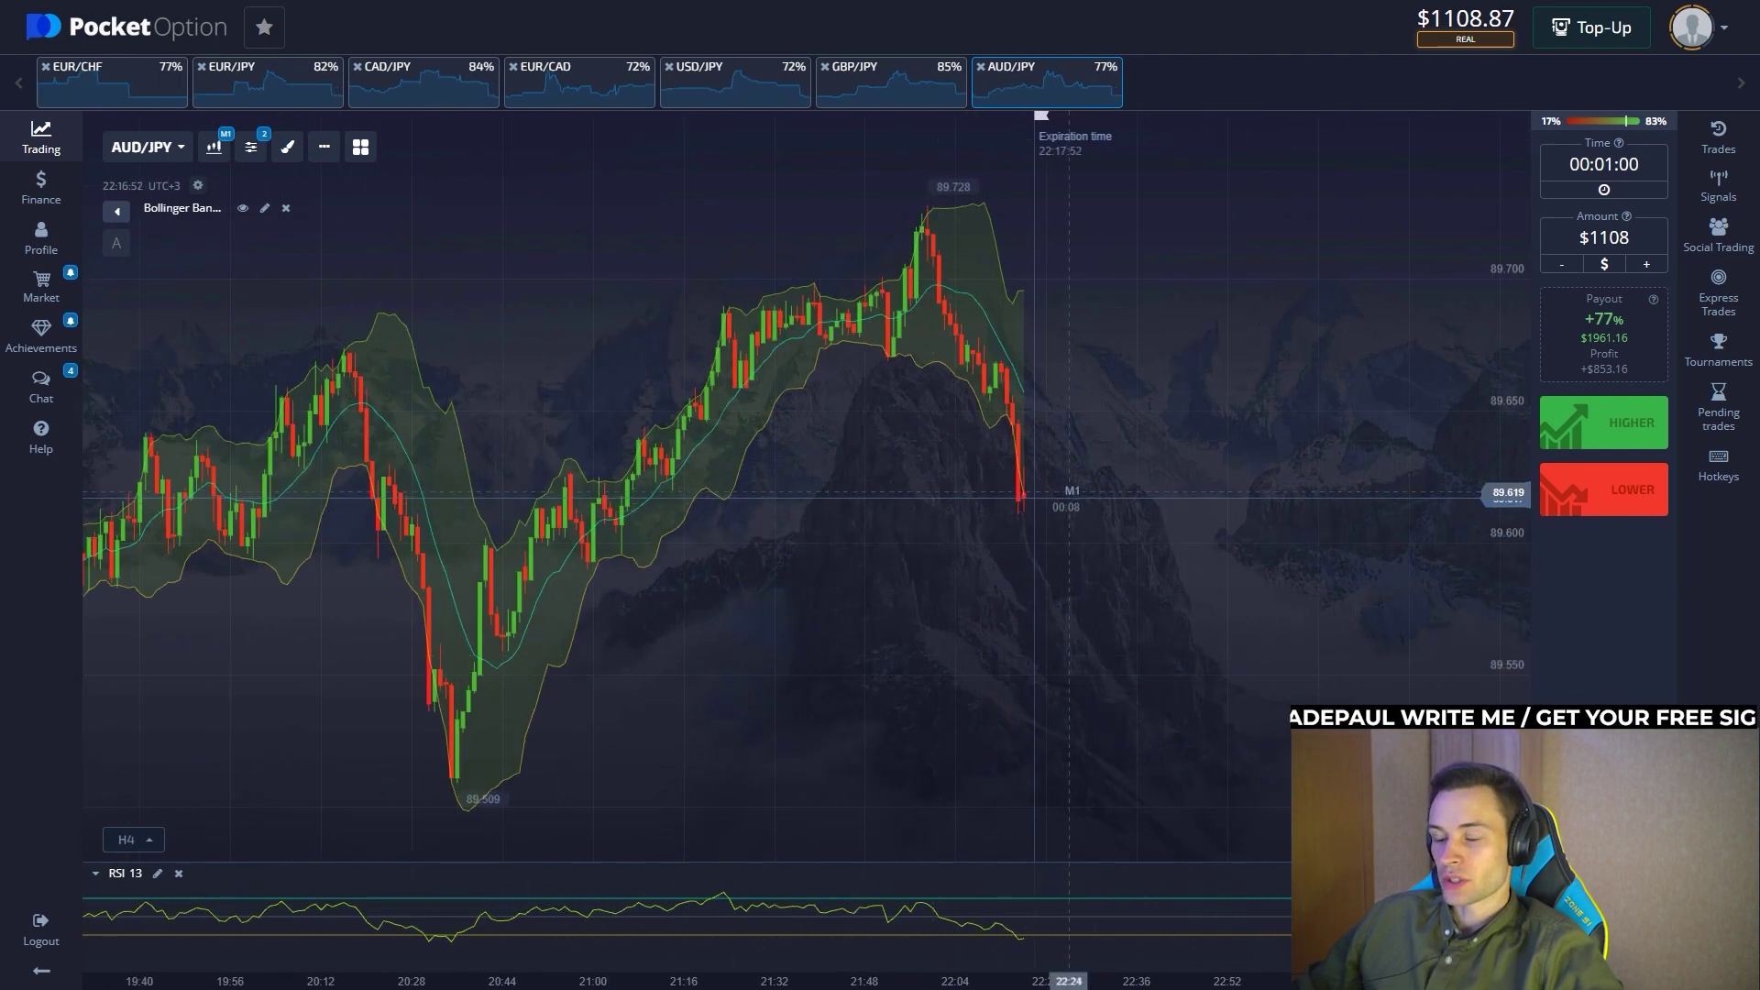
scroll(1069, 495, "up", 4)
- Place a $1108 Higher trade on AUD/JPY and zoom the chart while it runs
left_click(1604, 423)
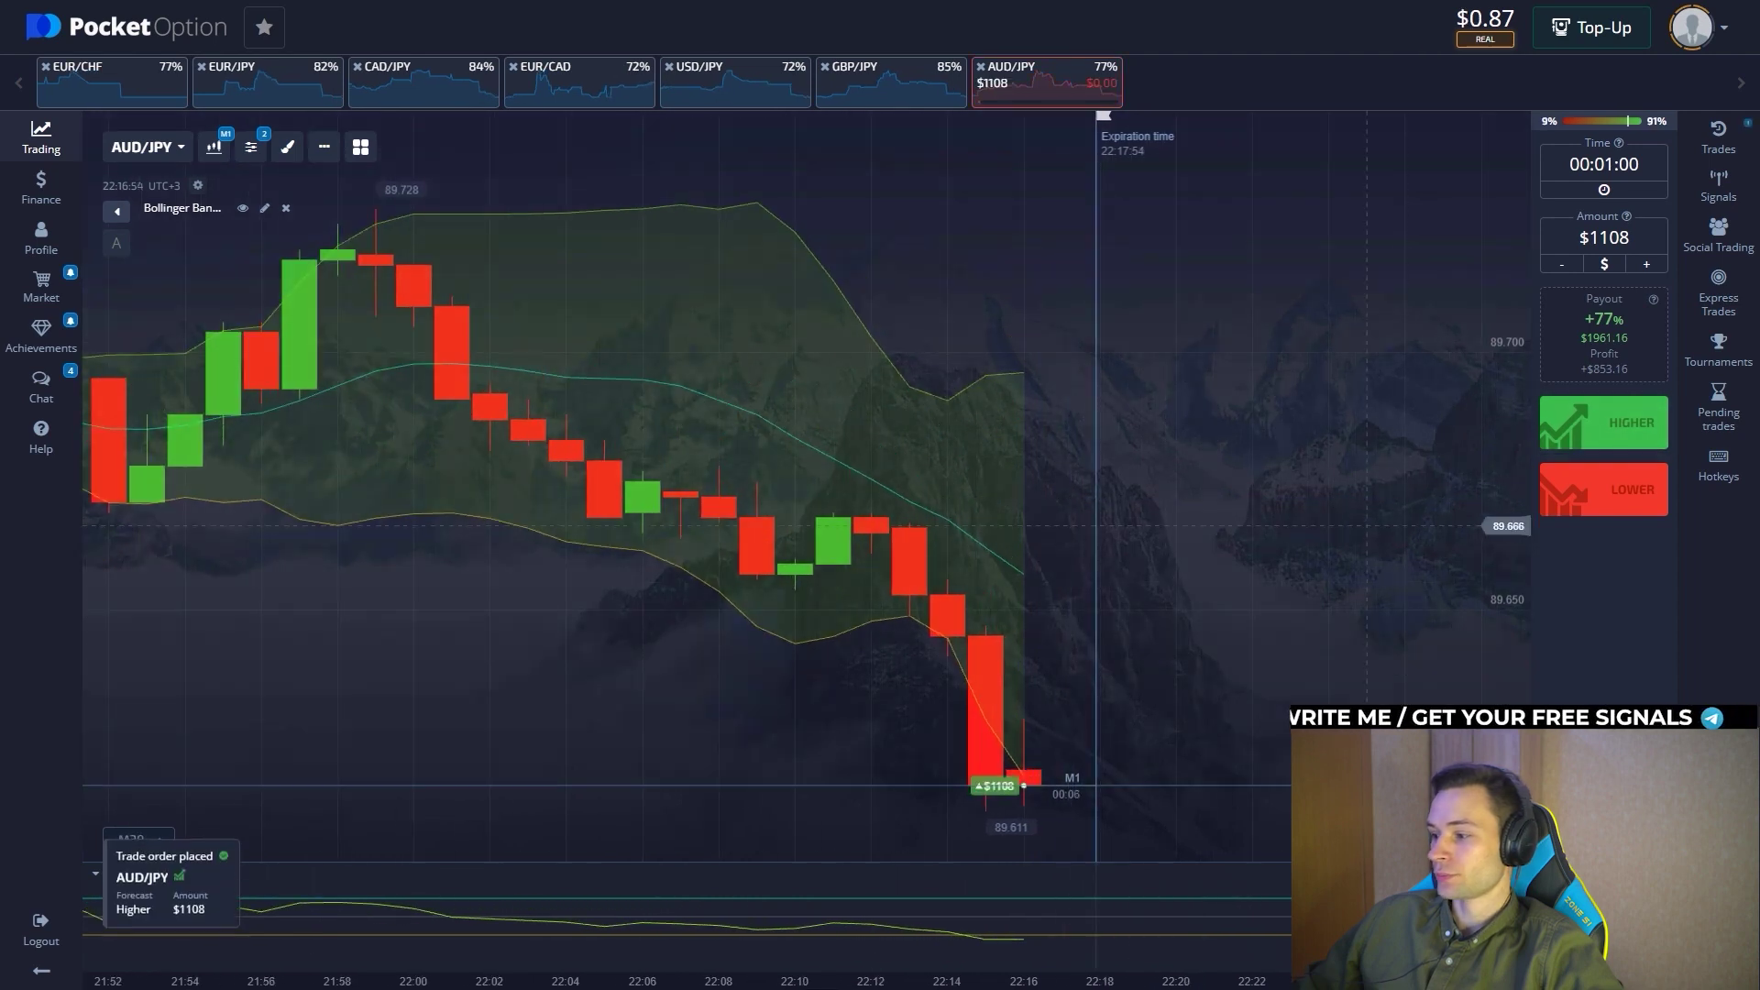
scroll(1367, 527, "down", 4)
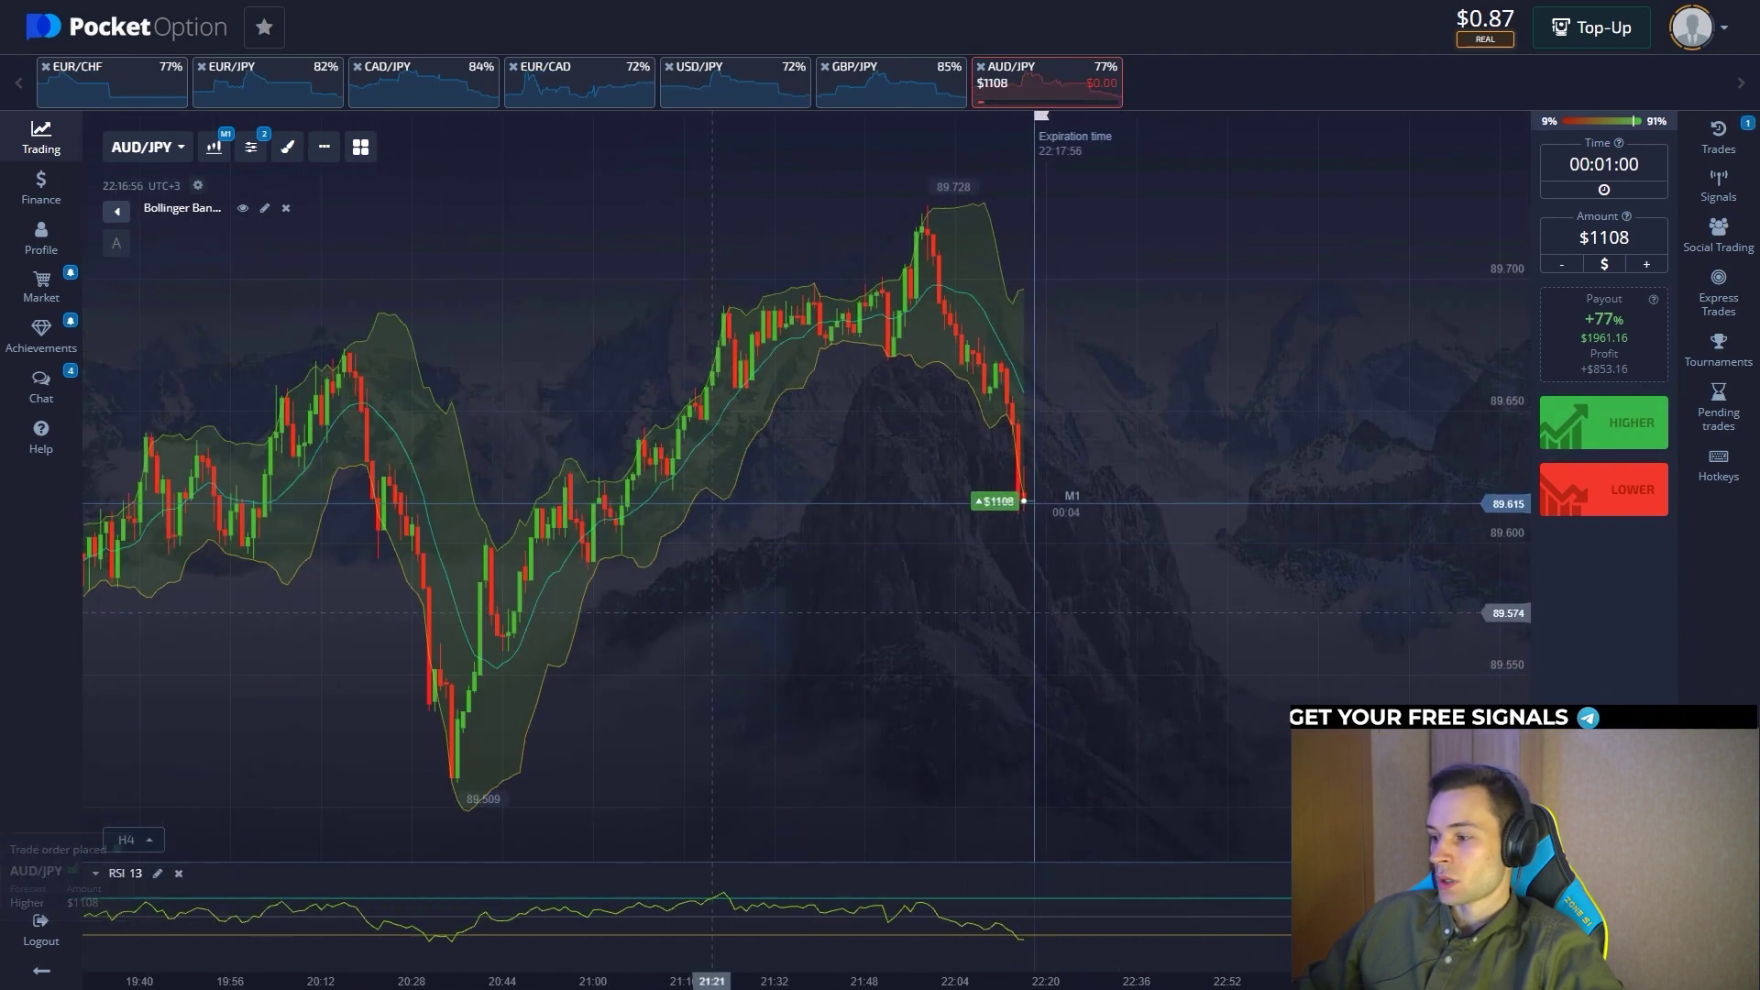
scroll(713, 613, "up", 4)
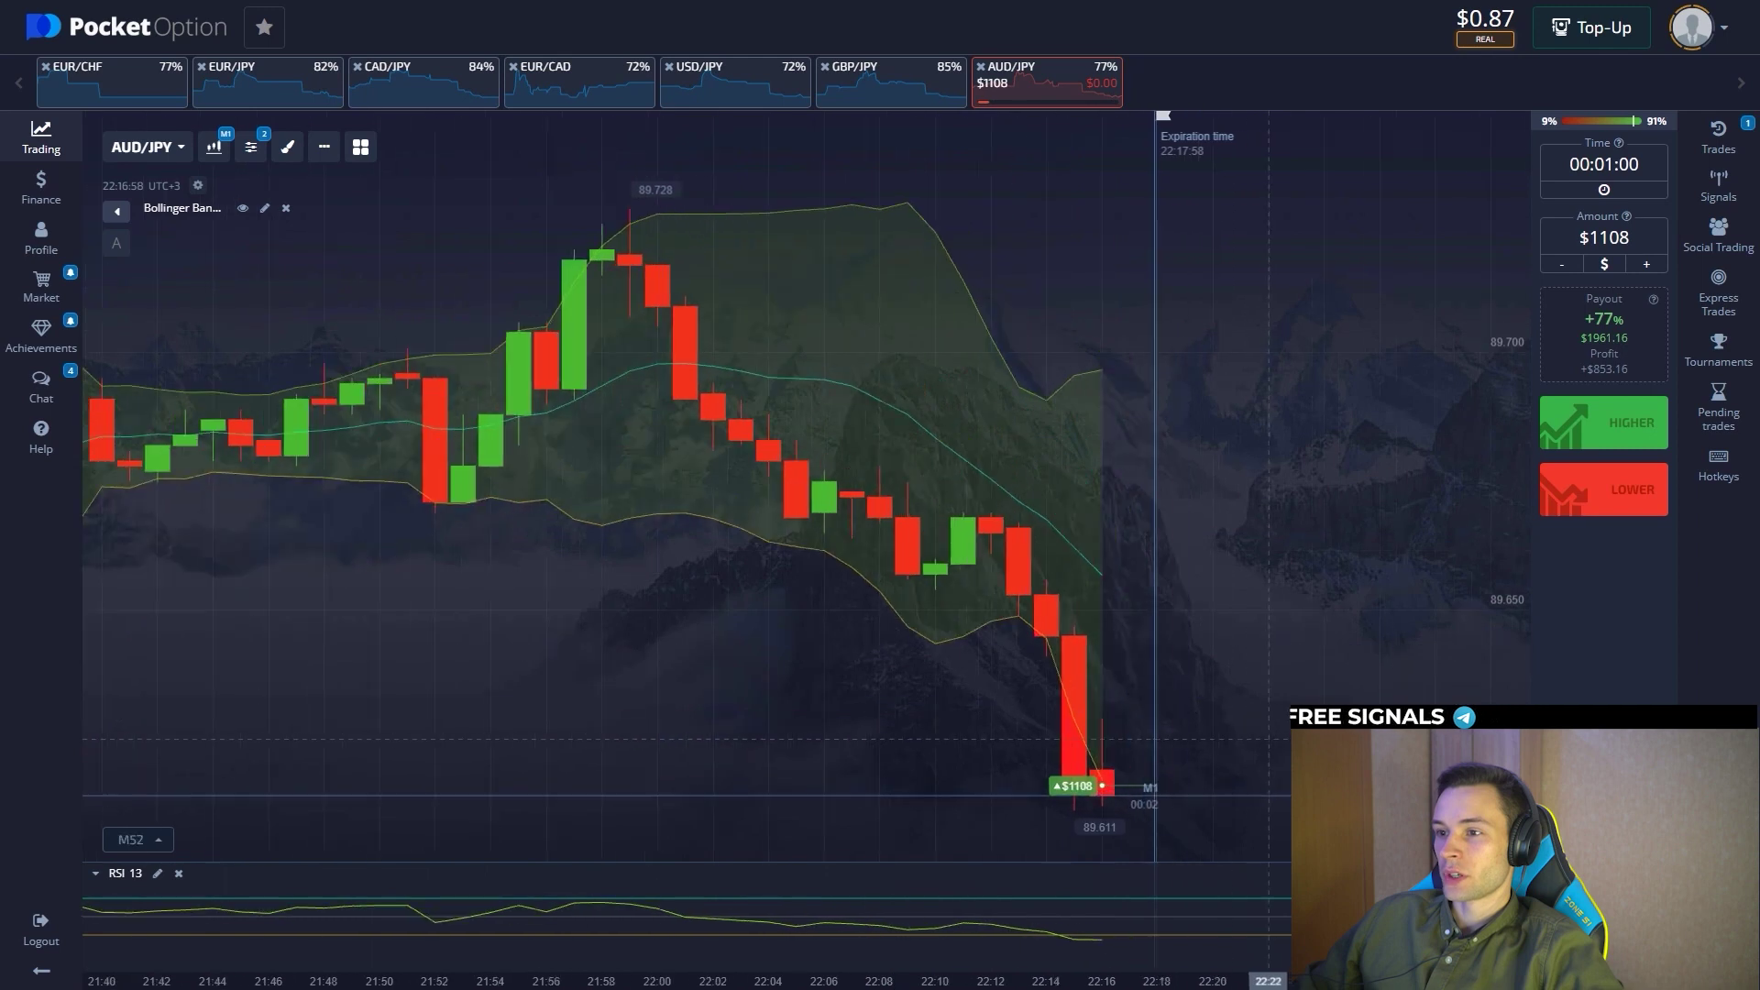
scroll(1269, 738, "up", 2)
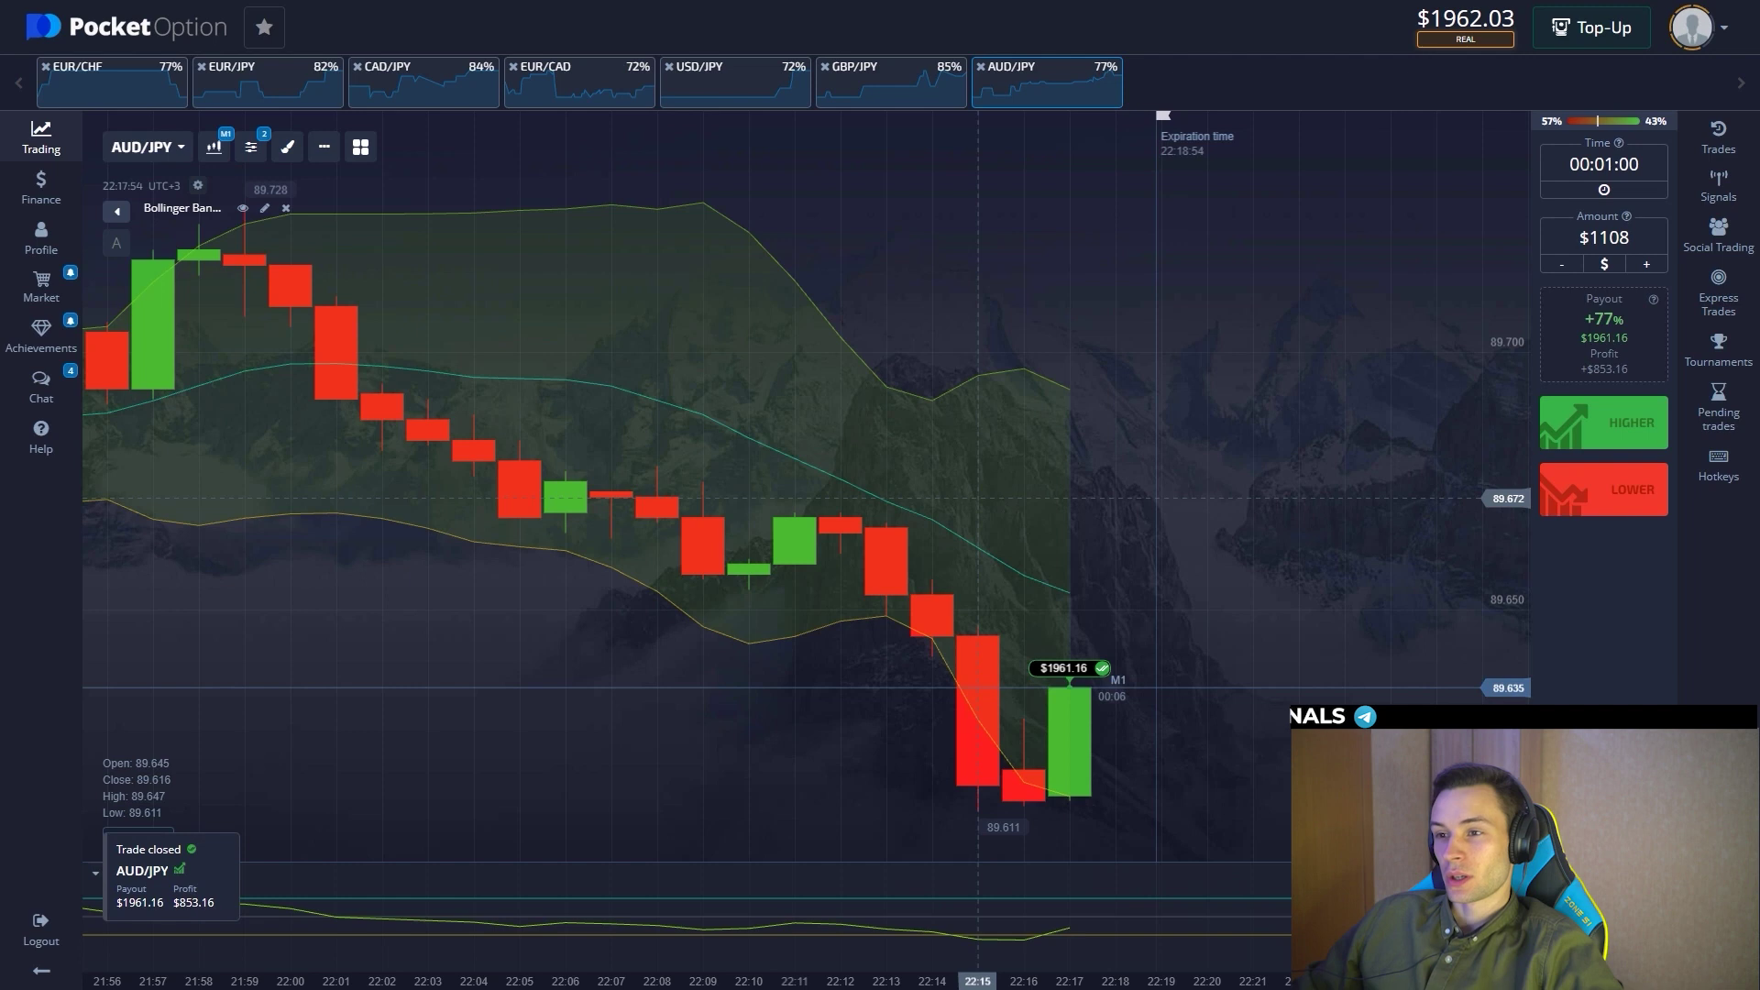
- Set the trade amount to $1908
type("1308")
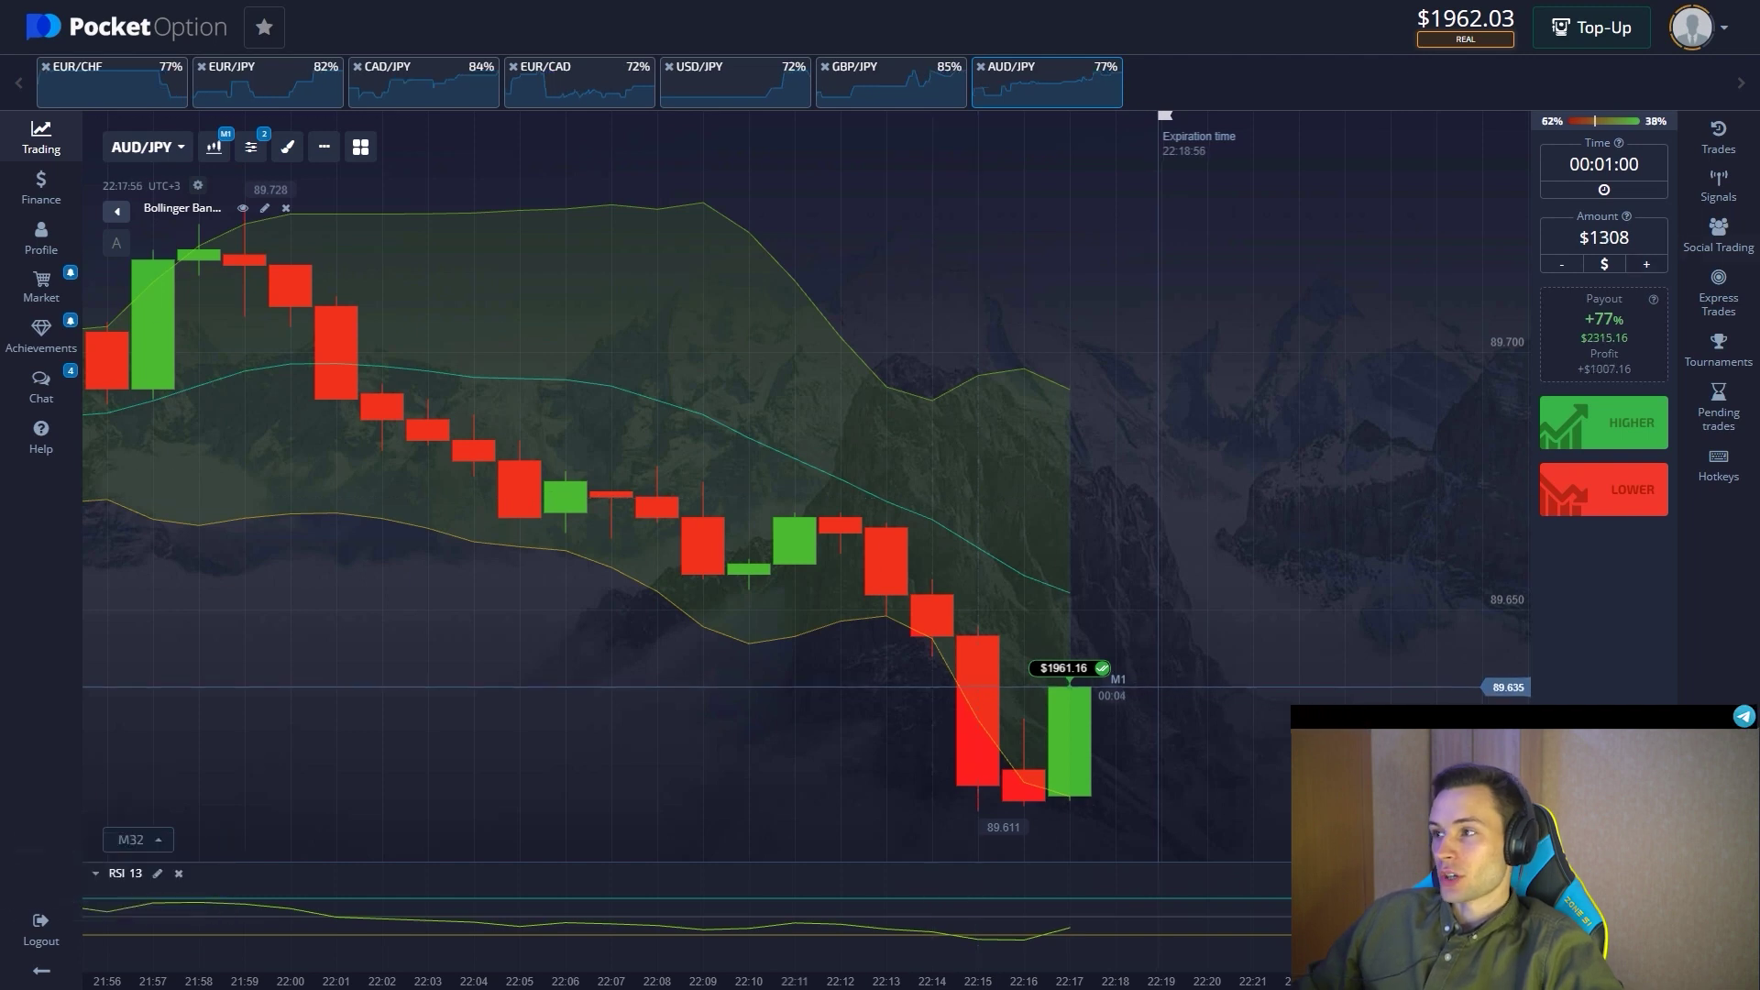
type("1508")
type("1908")
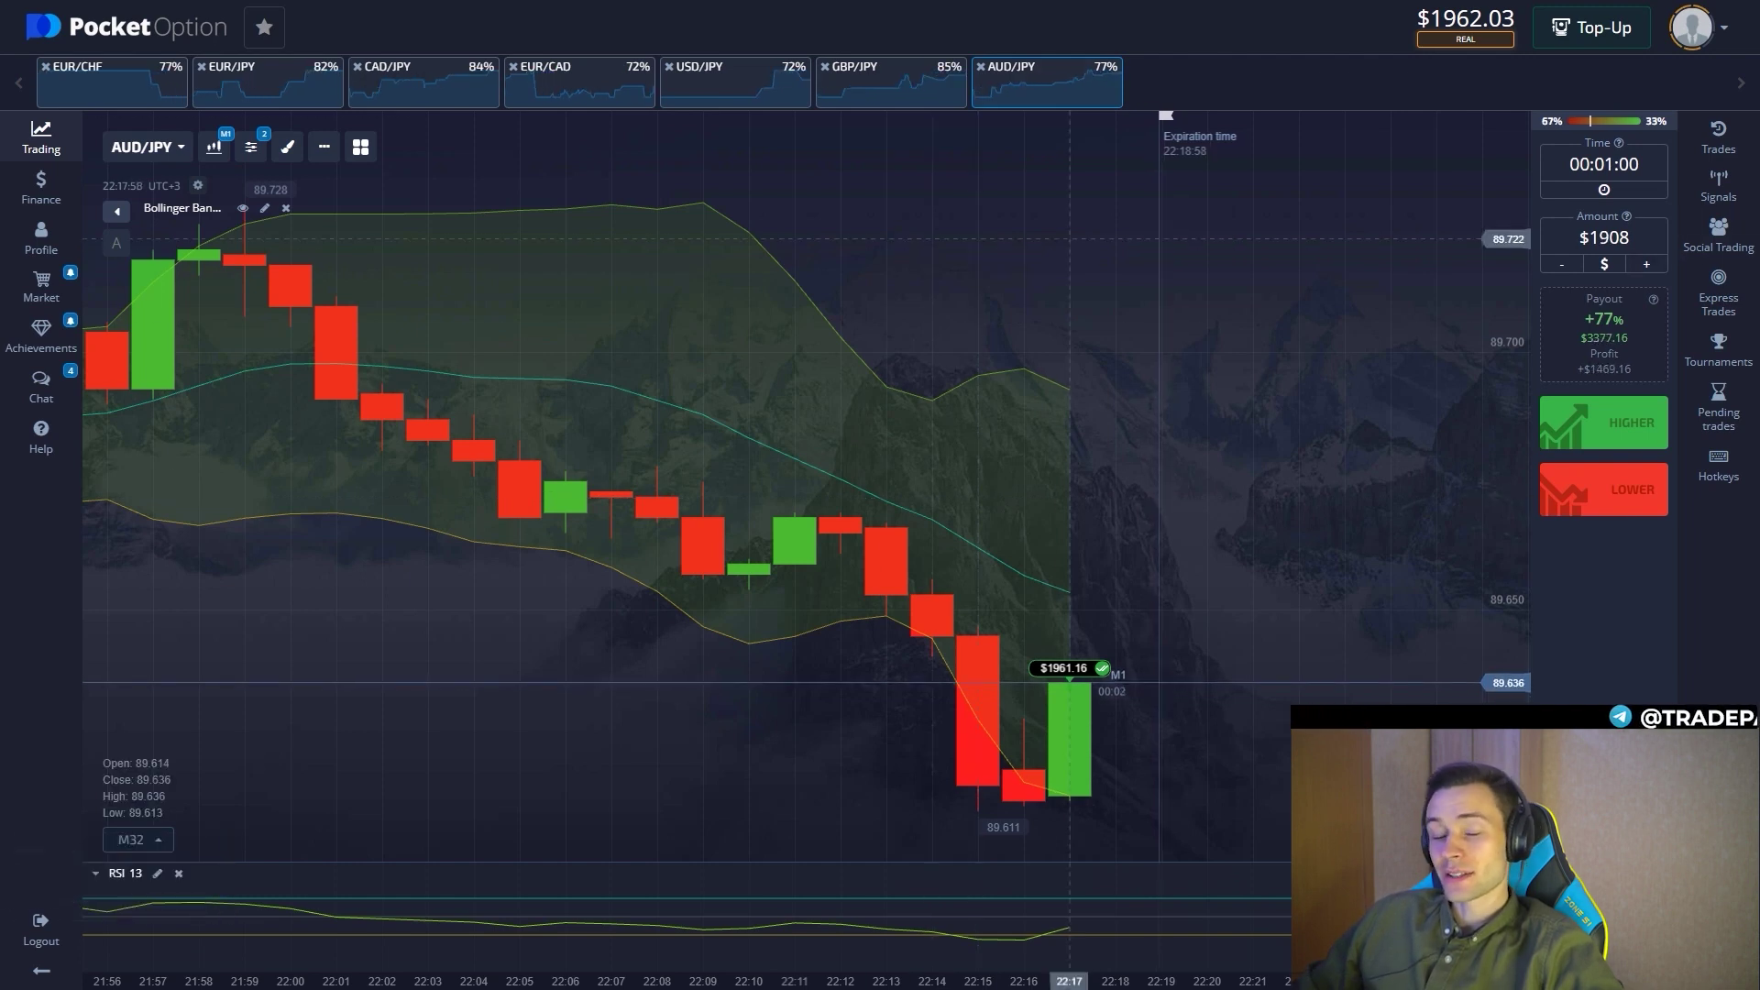
scroll(806, 320, "down", 2)
scroll(807, 321, "down", 4)
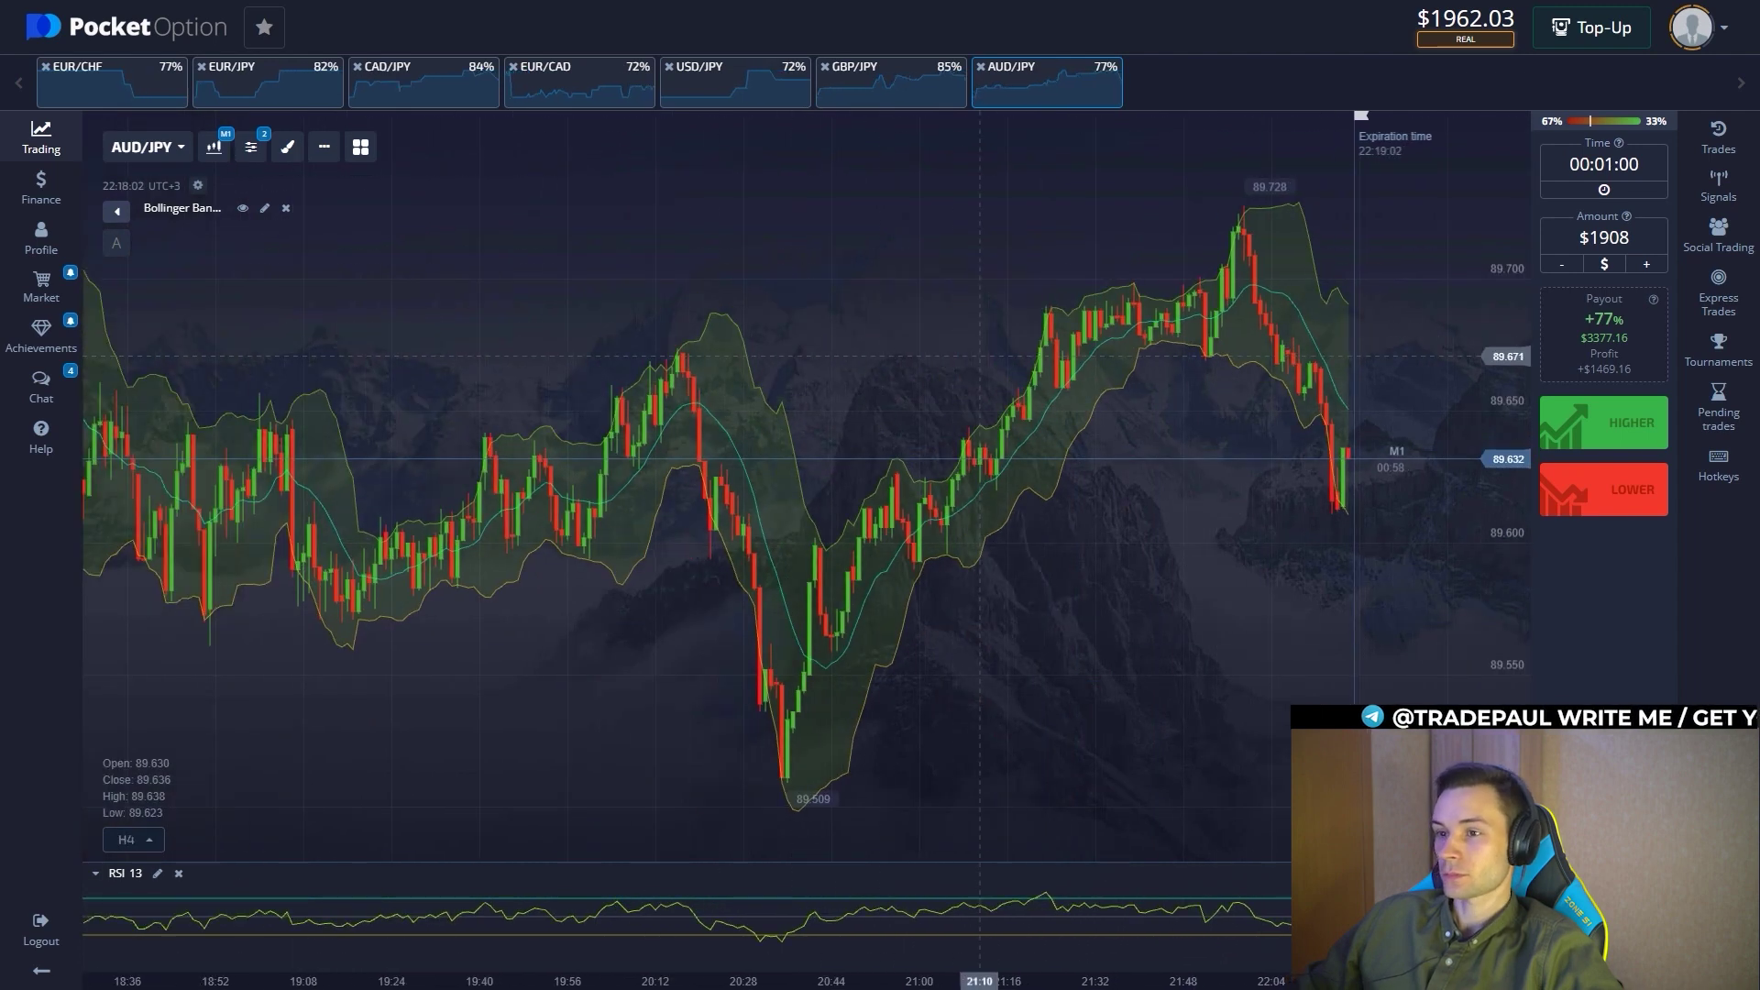
- Cycle through the GBP/JPY, USD/JPY and EUR/CAD charts to EUR/JPY
left_click(889, 81)
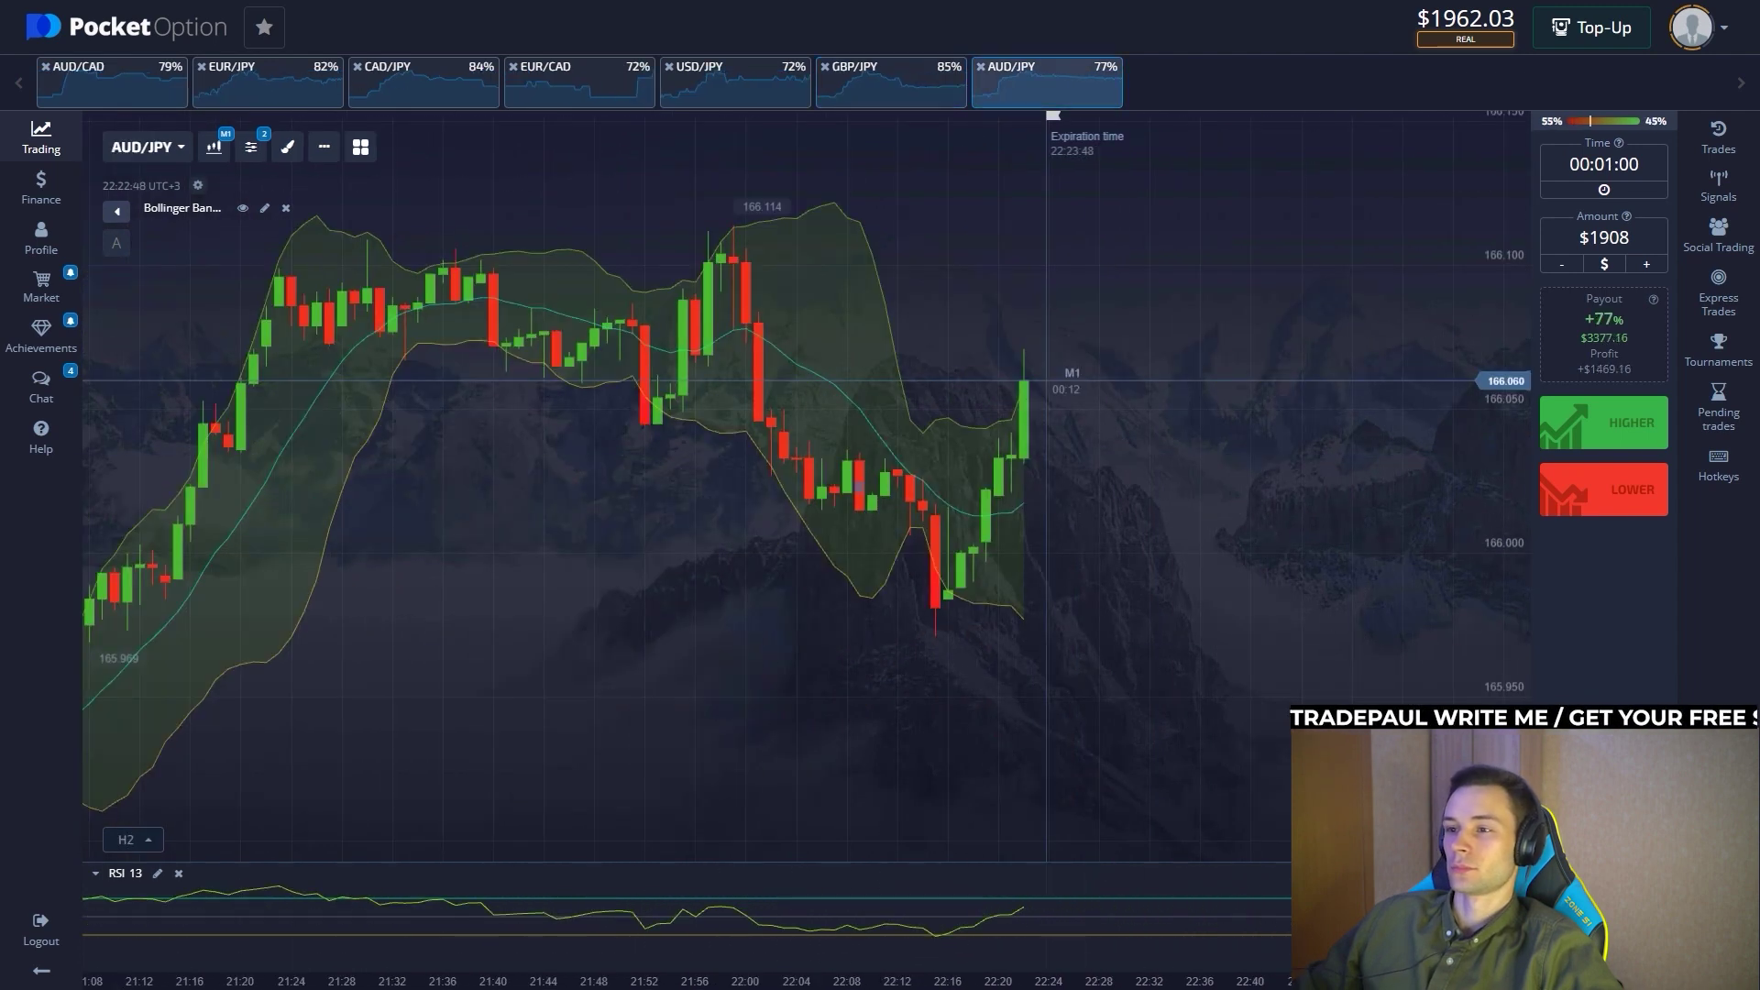
left_click(894, 81)
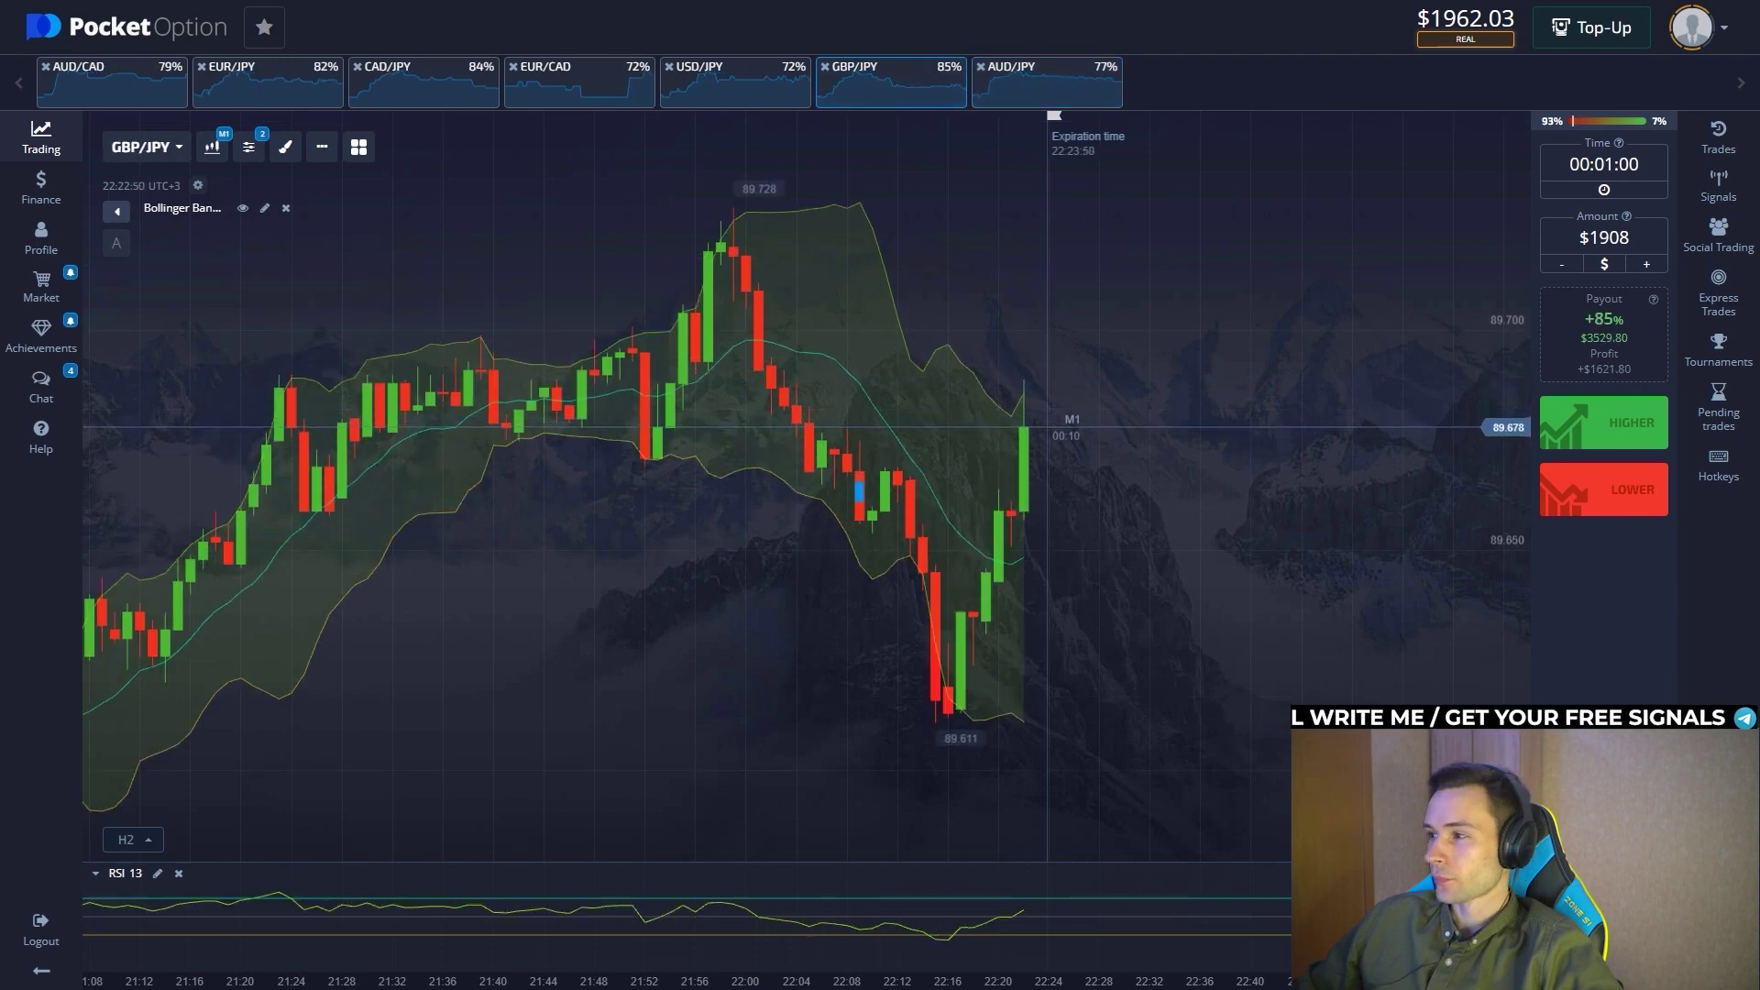
left_click(734, 81)
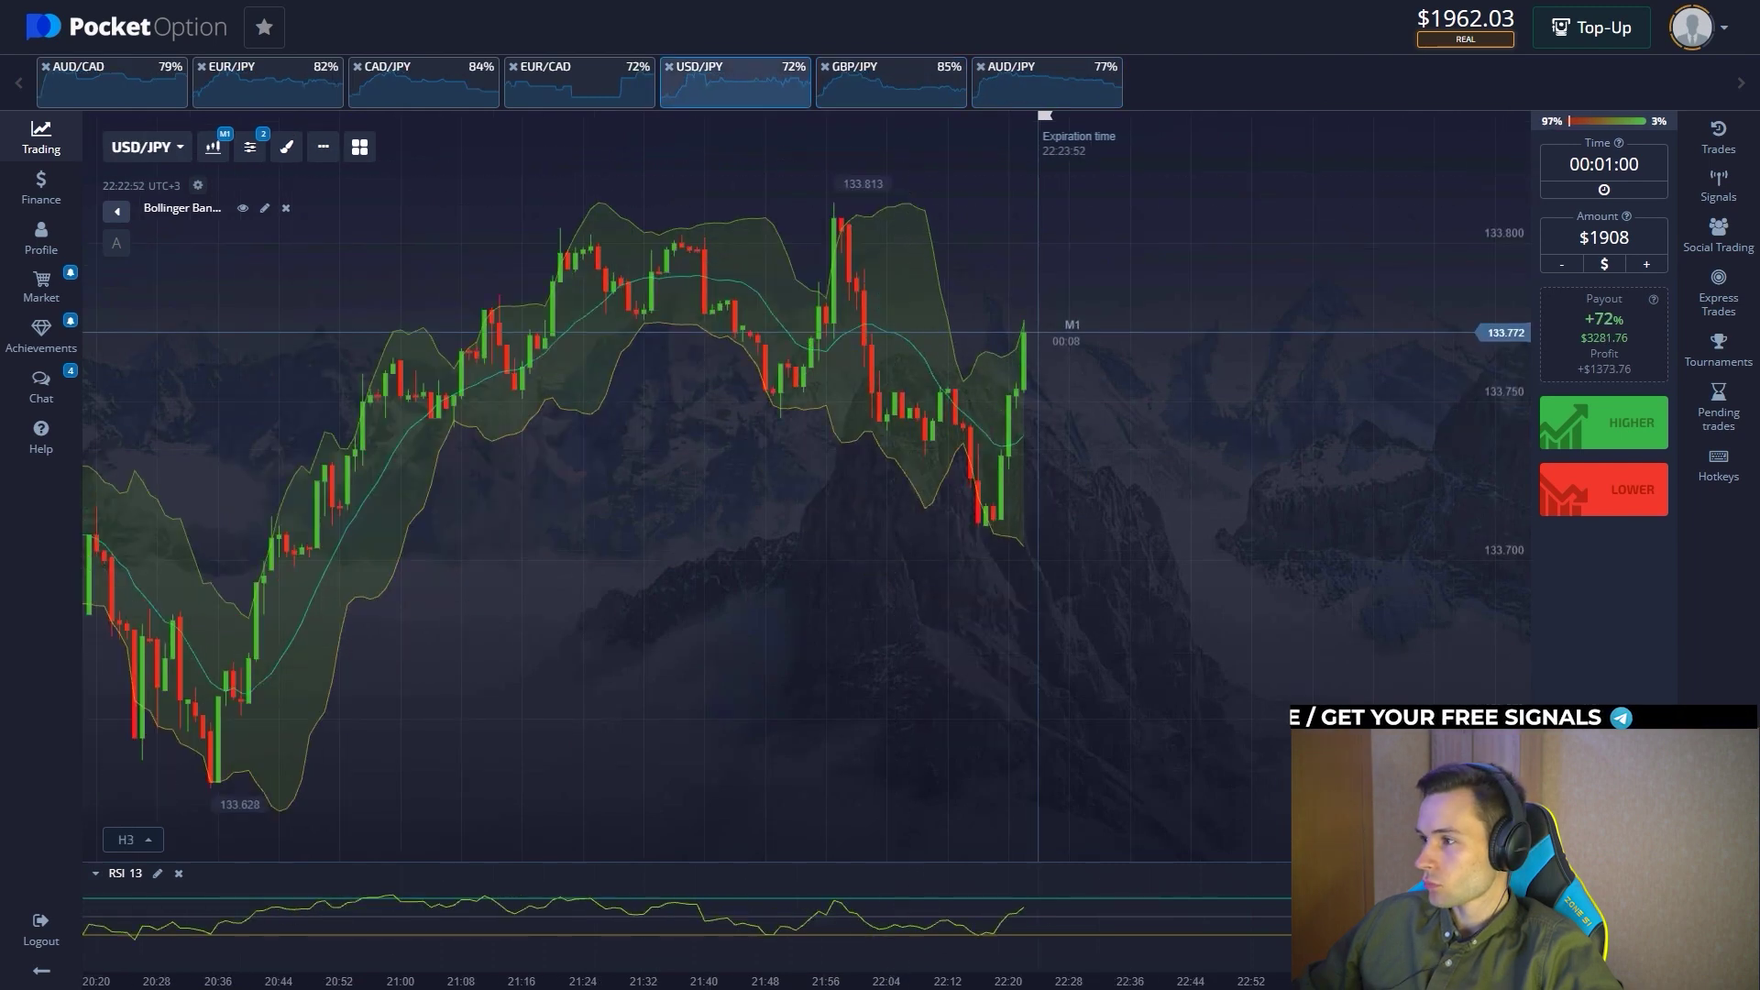
left_click(579, 81)
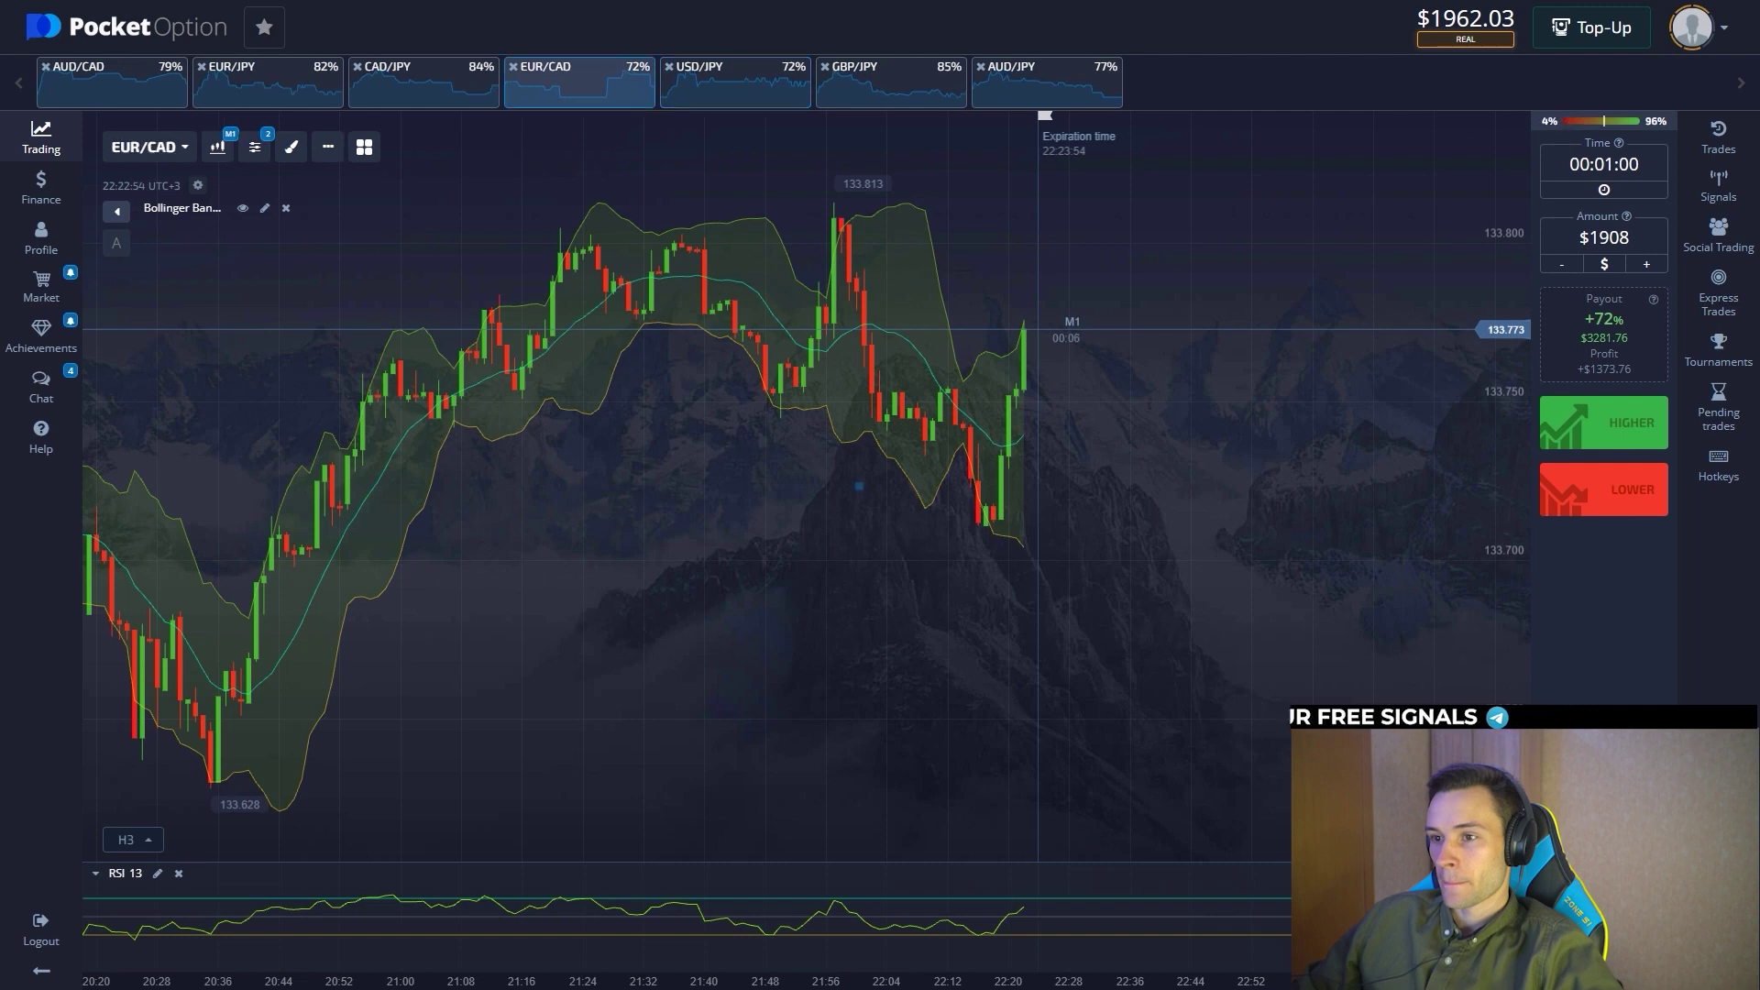
left_click(424, 80)
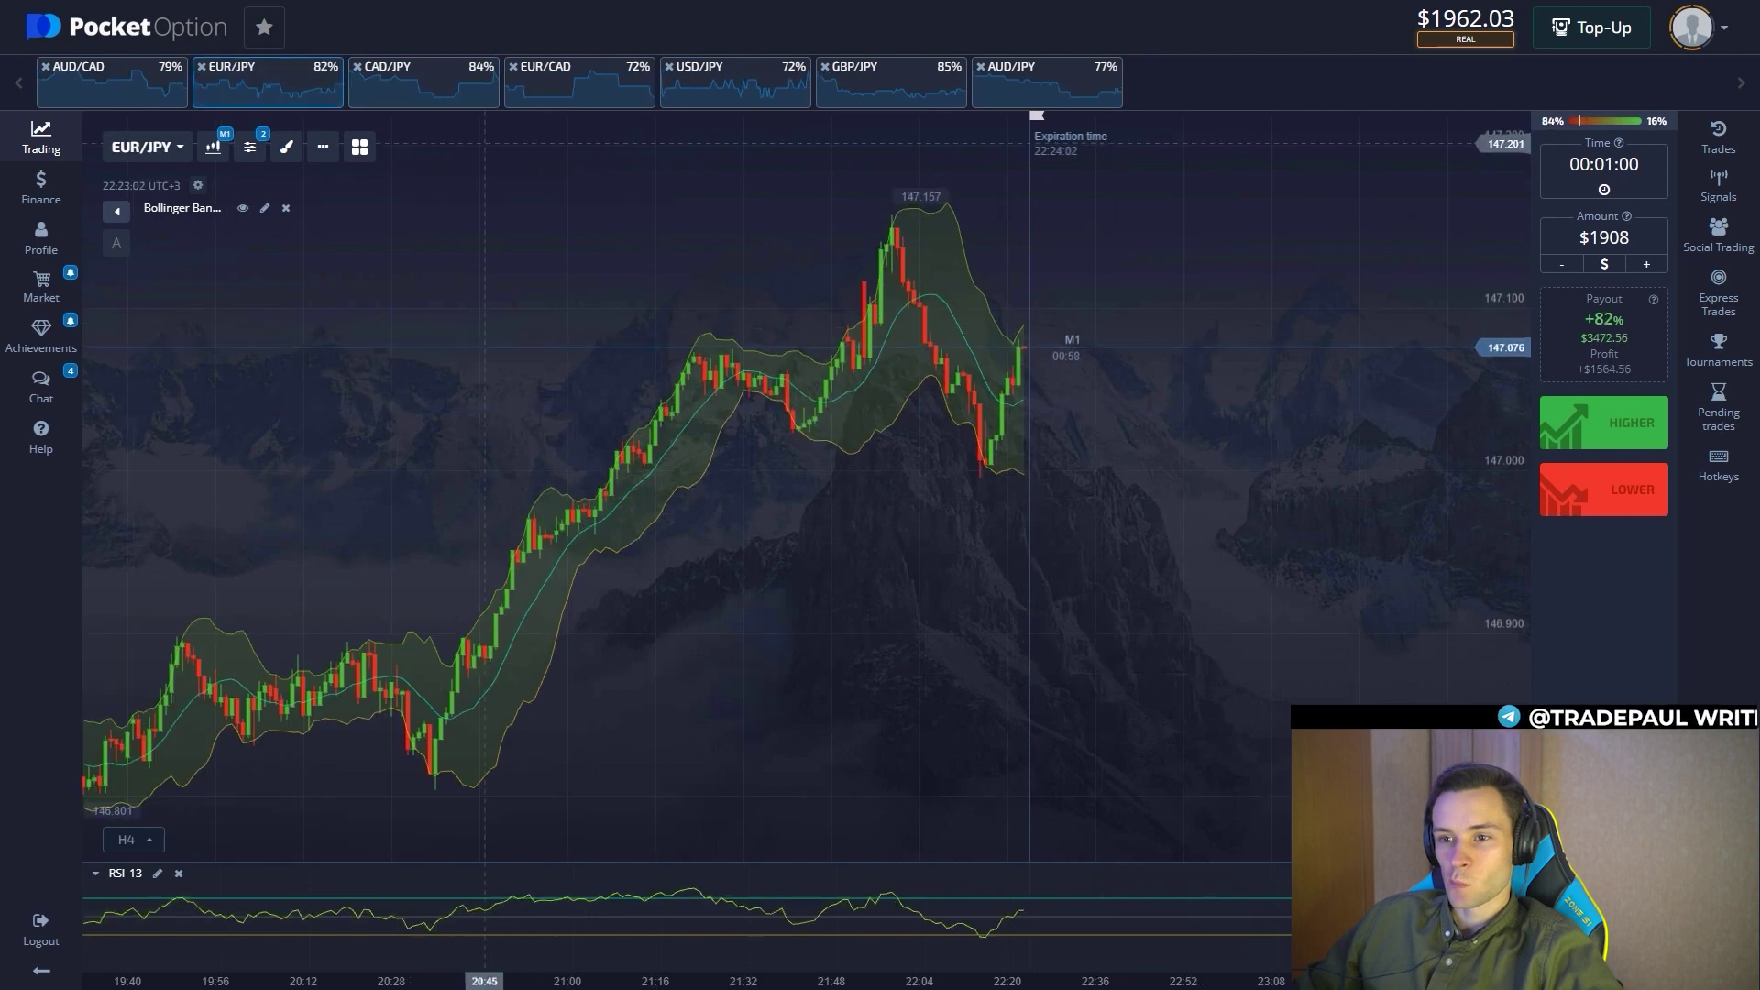
scroll(806, 486, "up", 3)
scroll(806, 486, "up", 3)
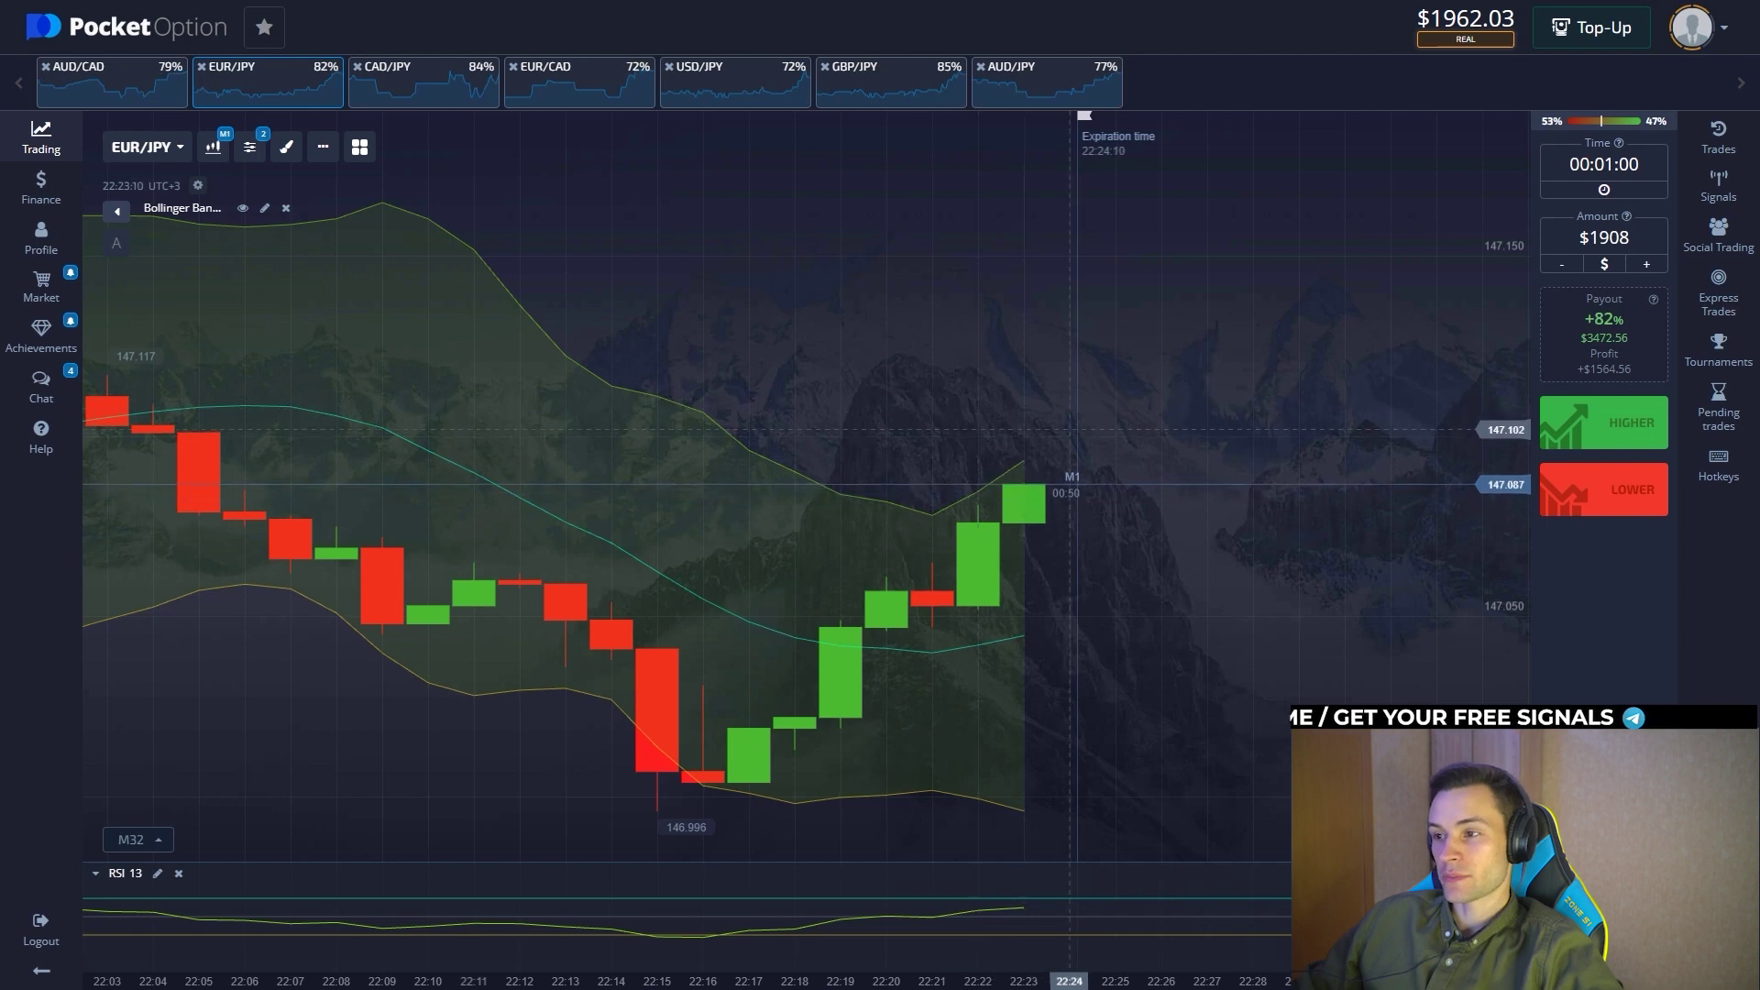
scroll(1032, 474, "down", 3)
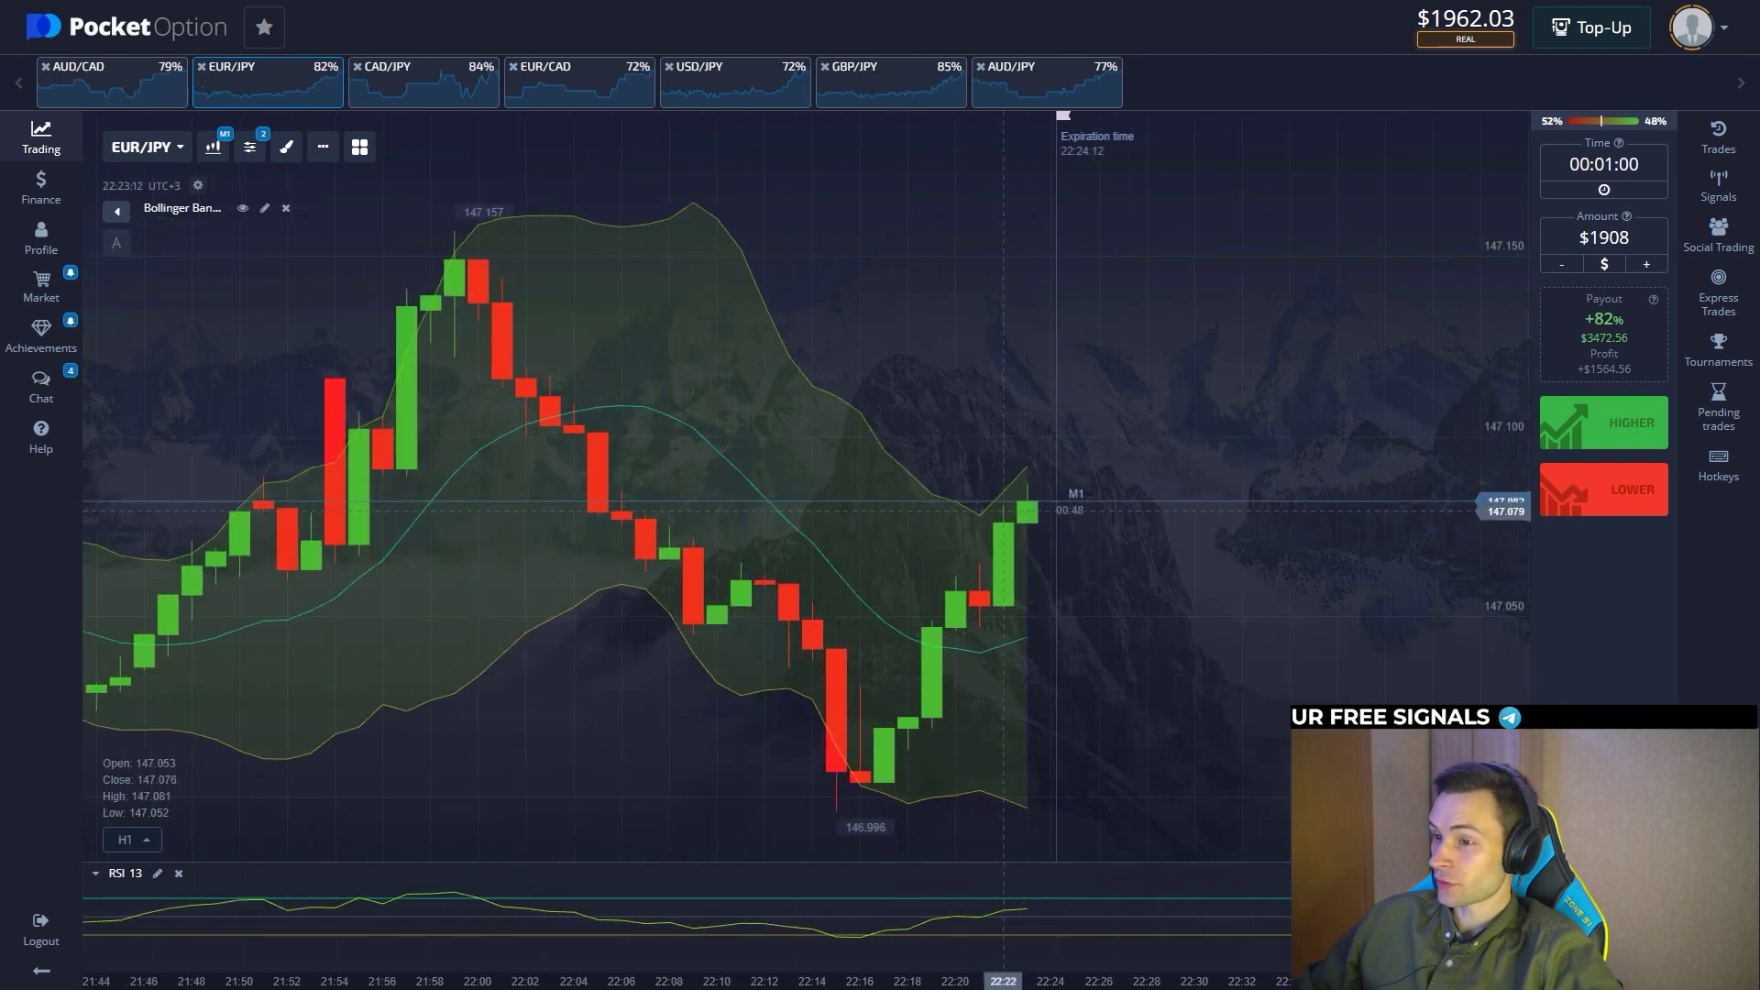
scroll(1031, 474, "up", 3)
scroll(550, 504, "down", 5)
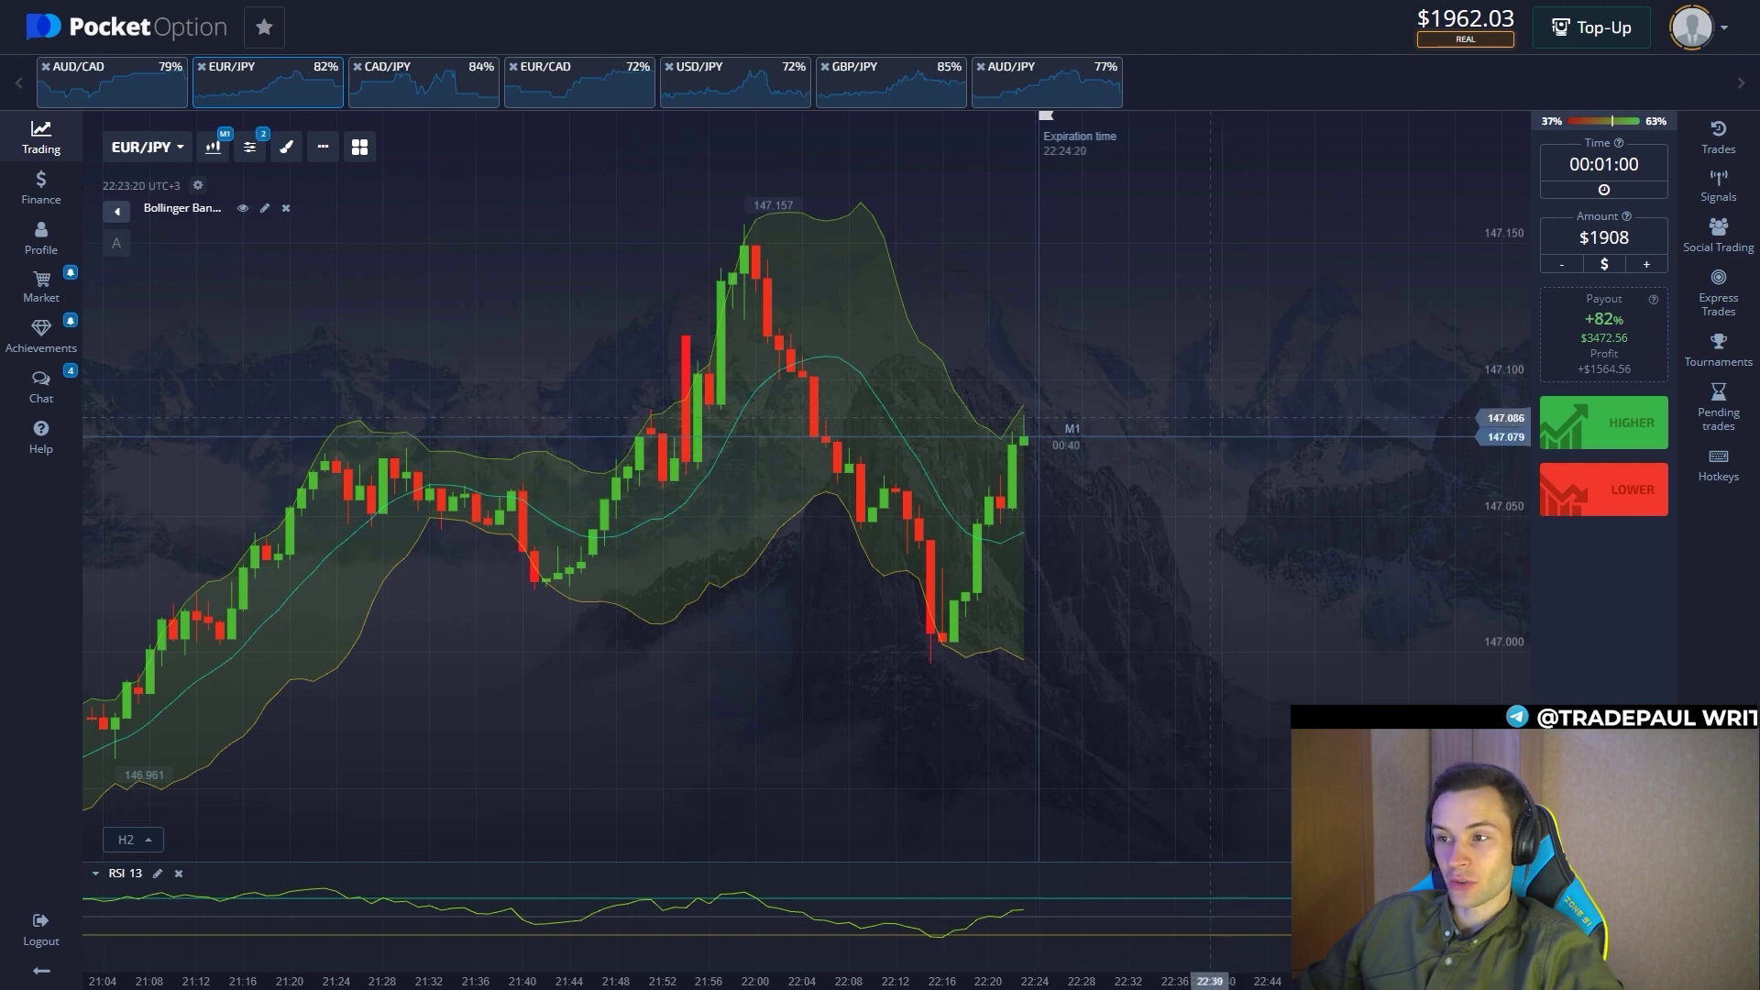
scroll(661, 504, "down", 5)
scroll(659, 354, "up", 5)
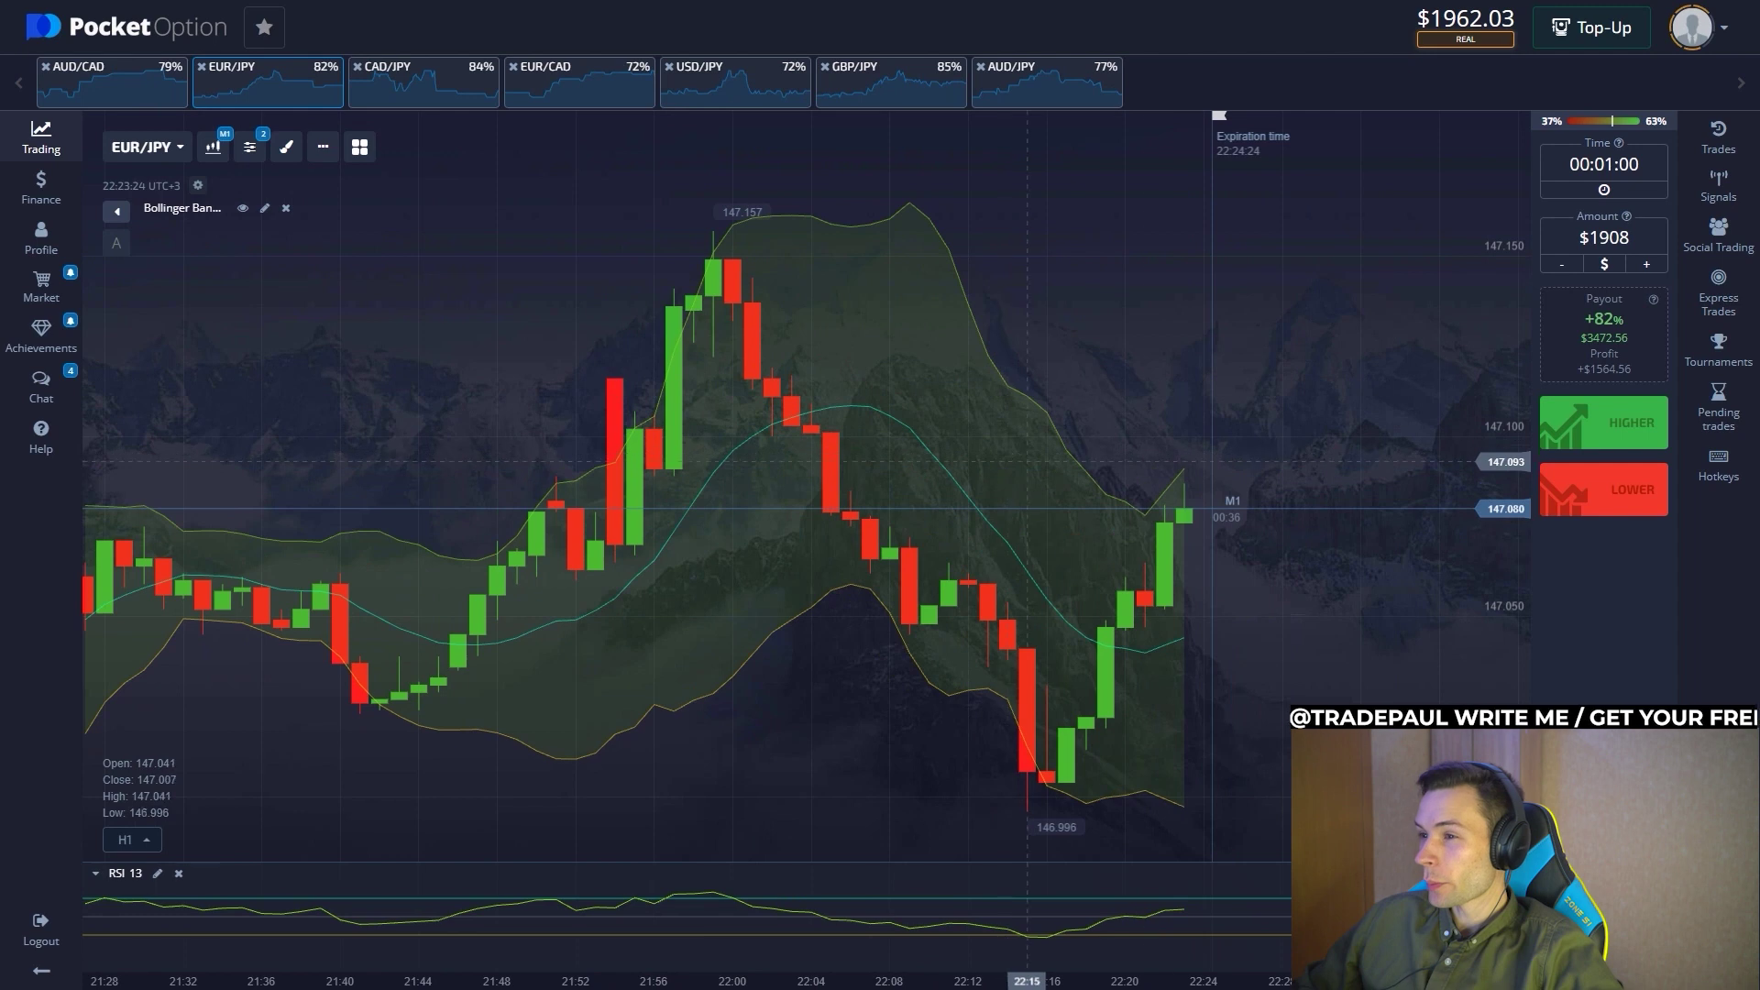
scroll(610, 361, "up", 1)
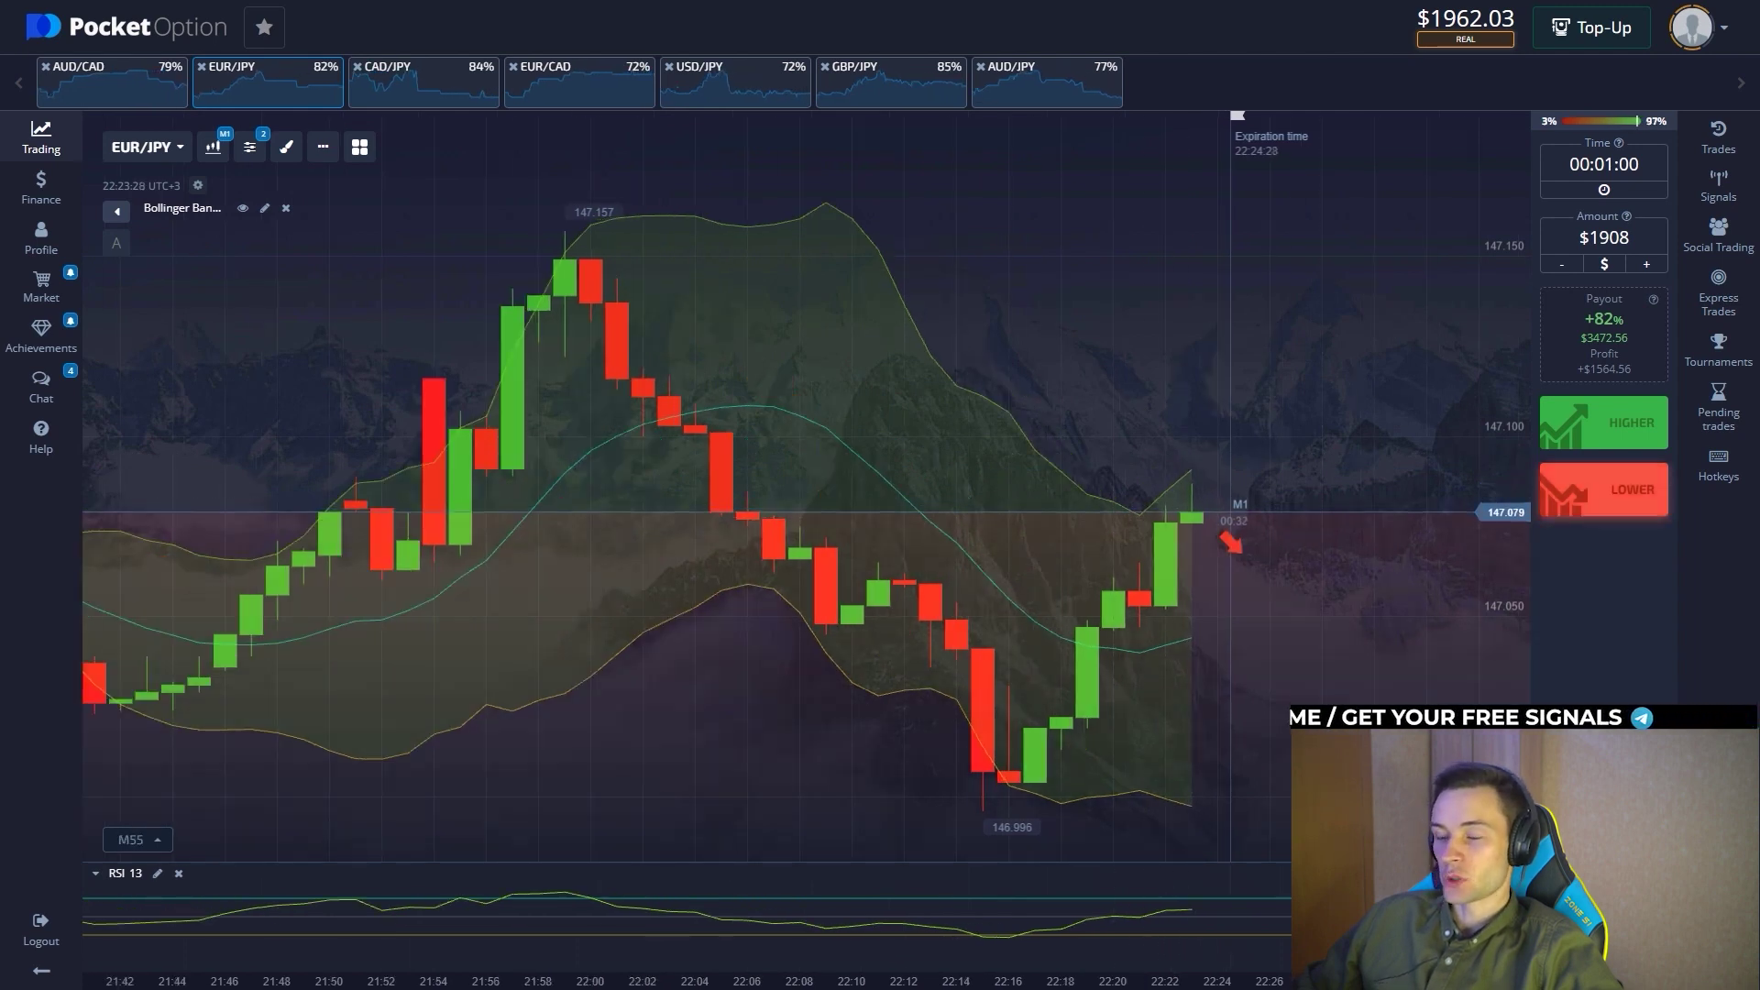
- Place a $1908 Lower trade on EUR/JPY and bring the open trade into view
left_click(1614, 489)
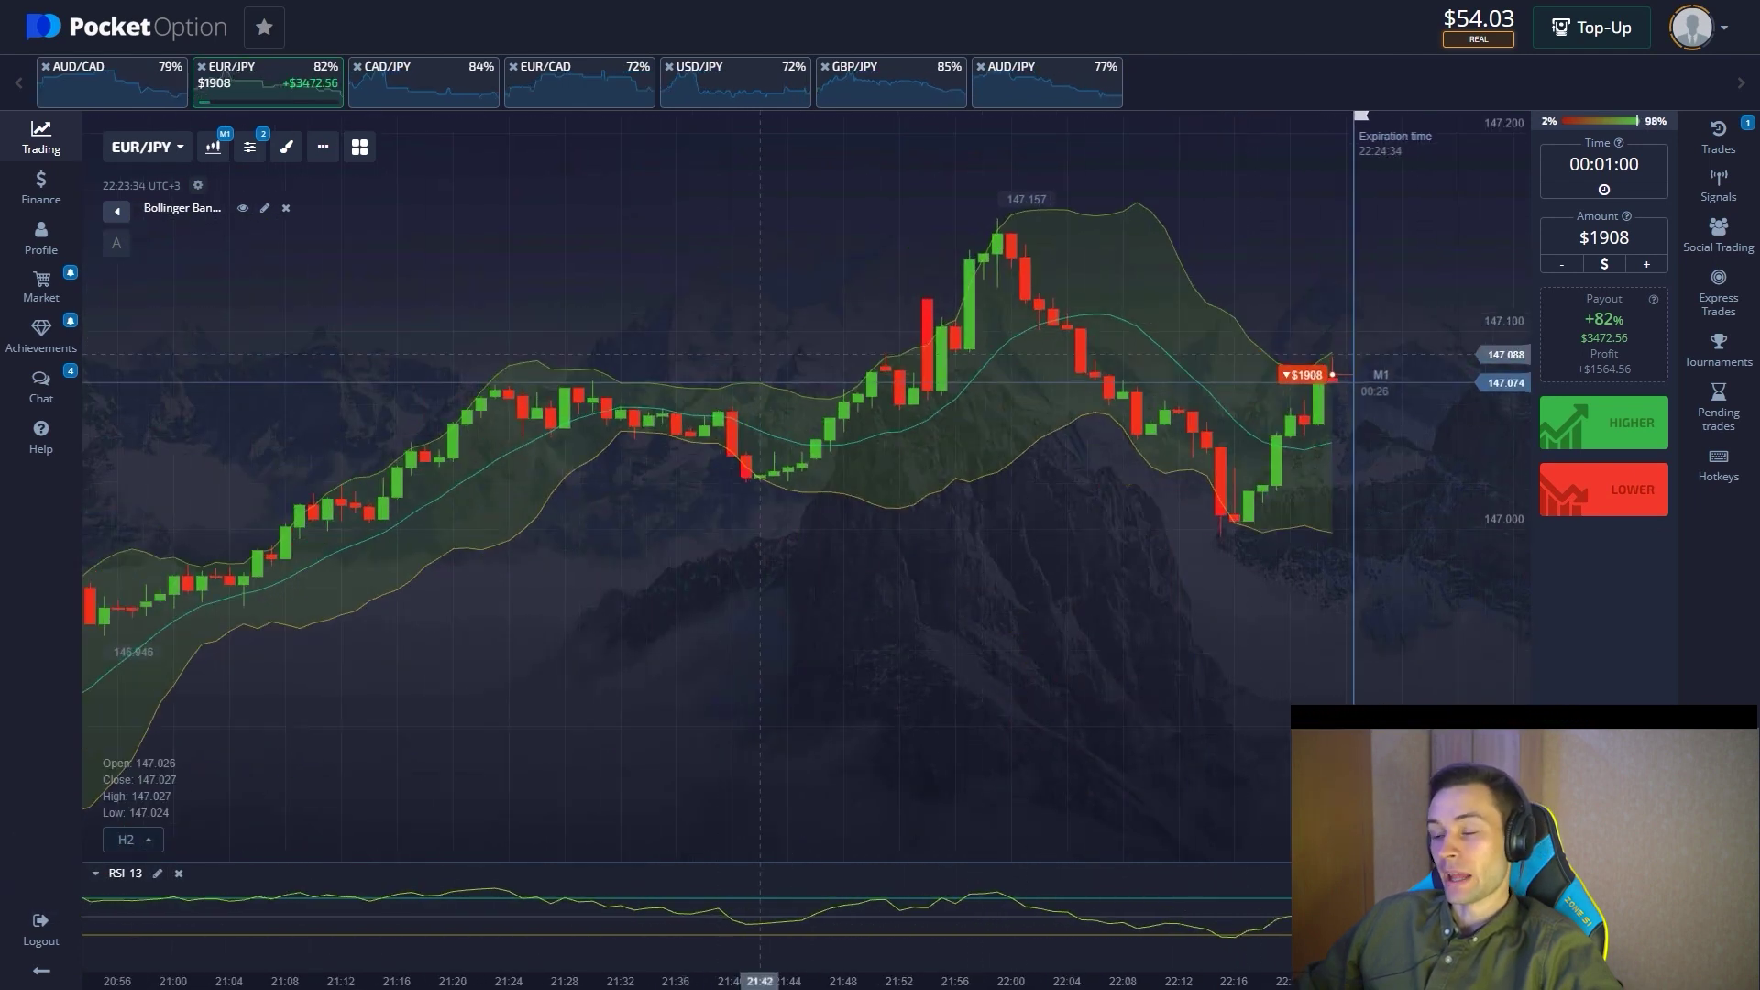
scroll(953, 412, "up", 3)
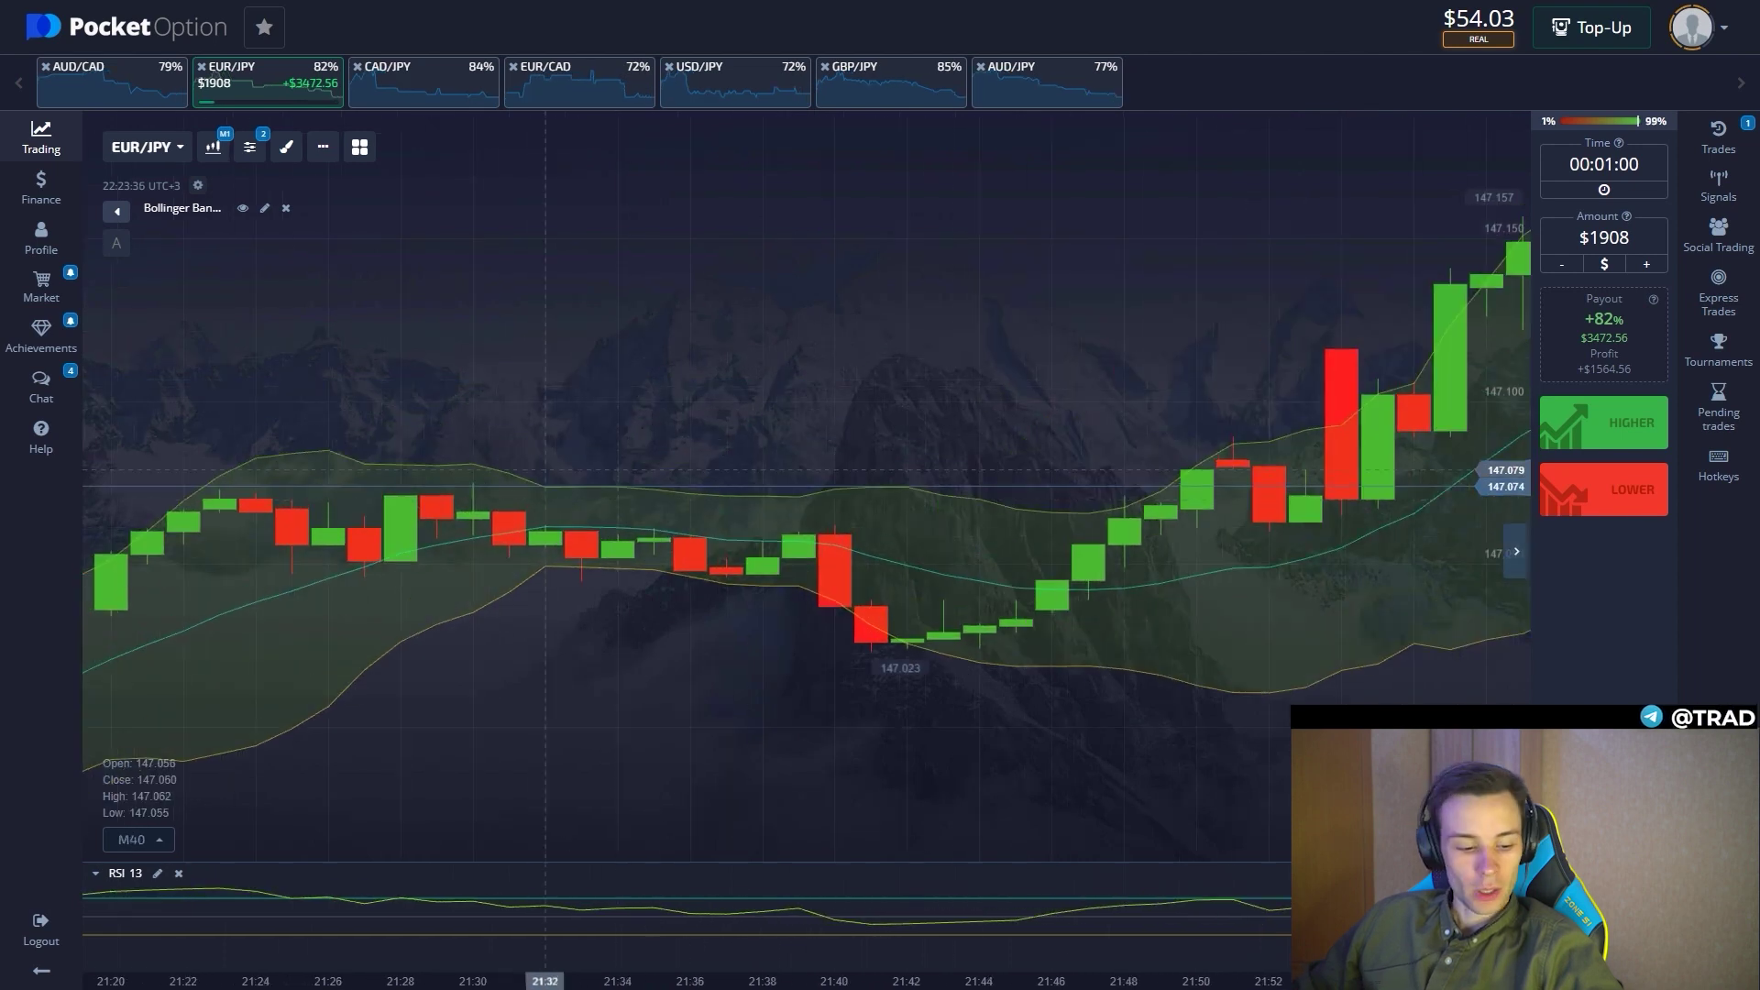
scroll(546, 469, "down", 4)
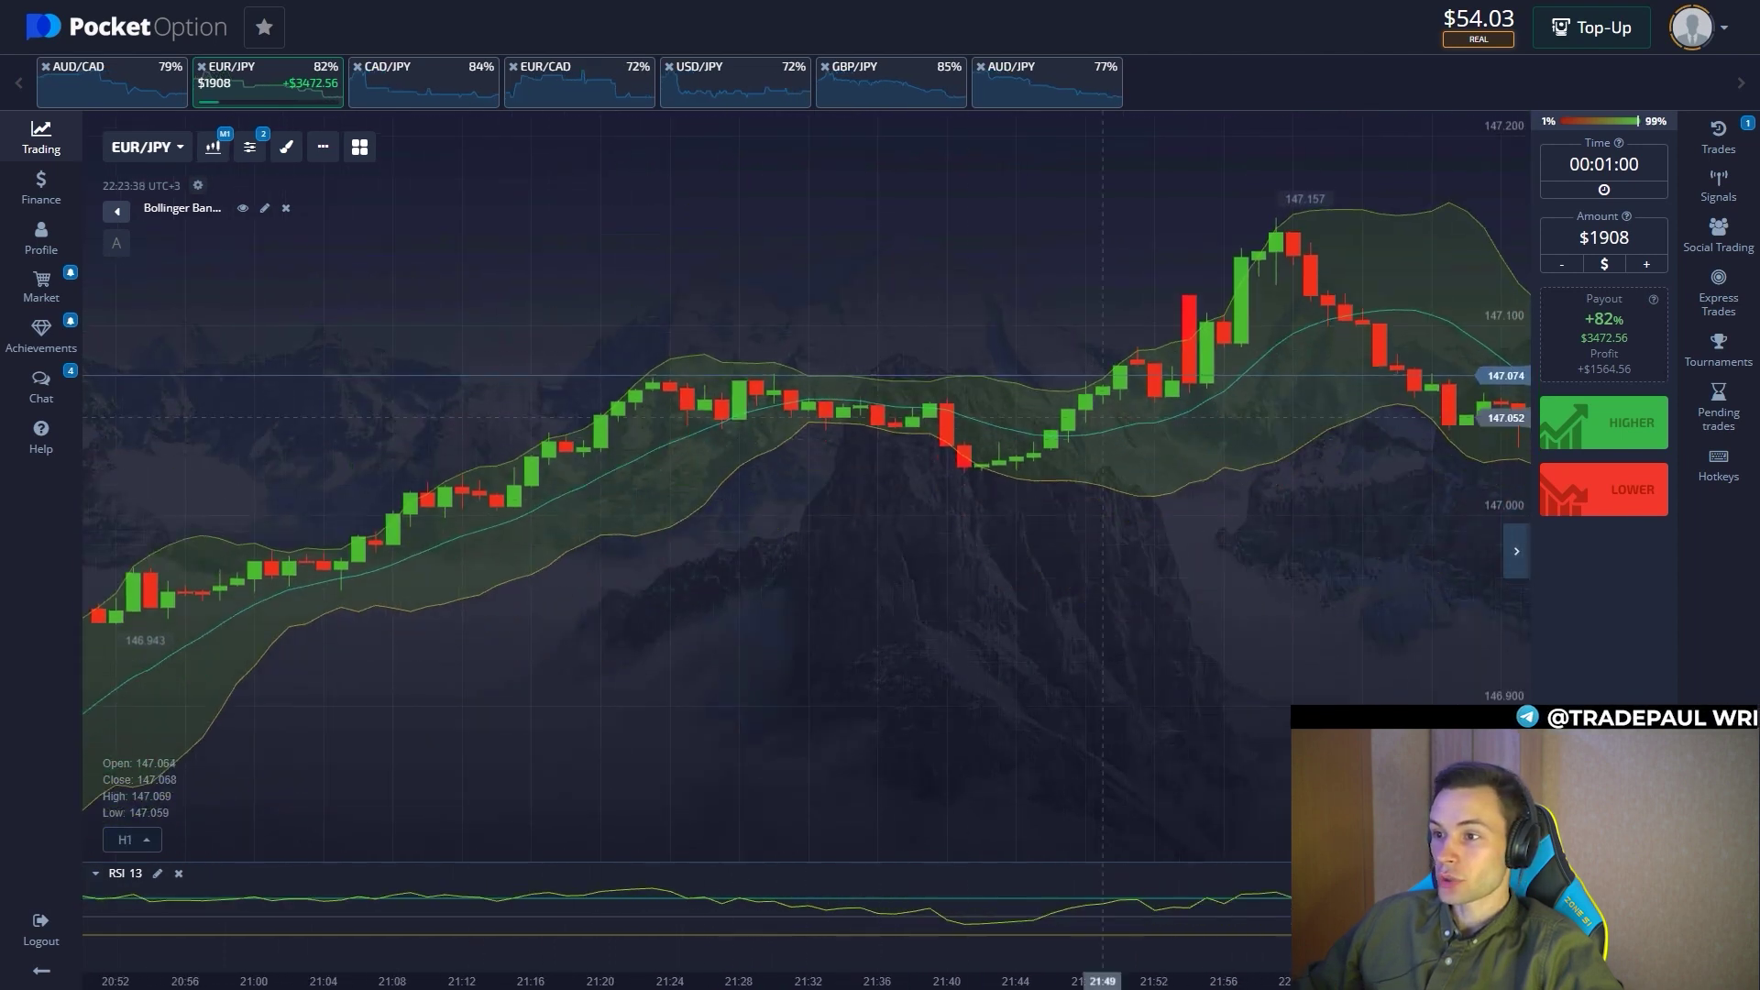
left_click_drag(1103, 417, 729, 305)
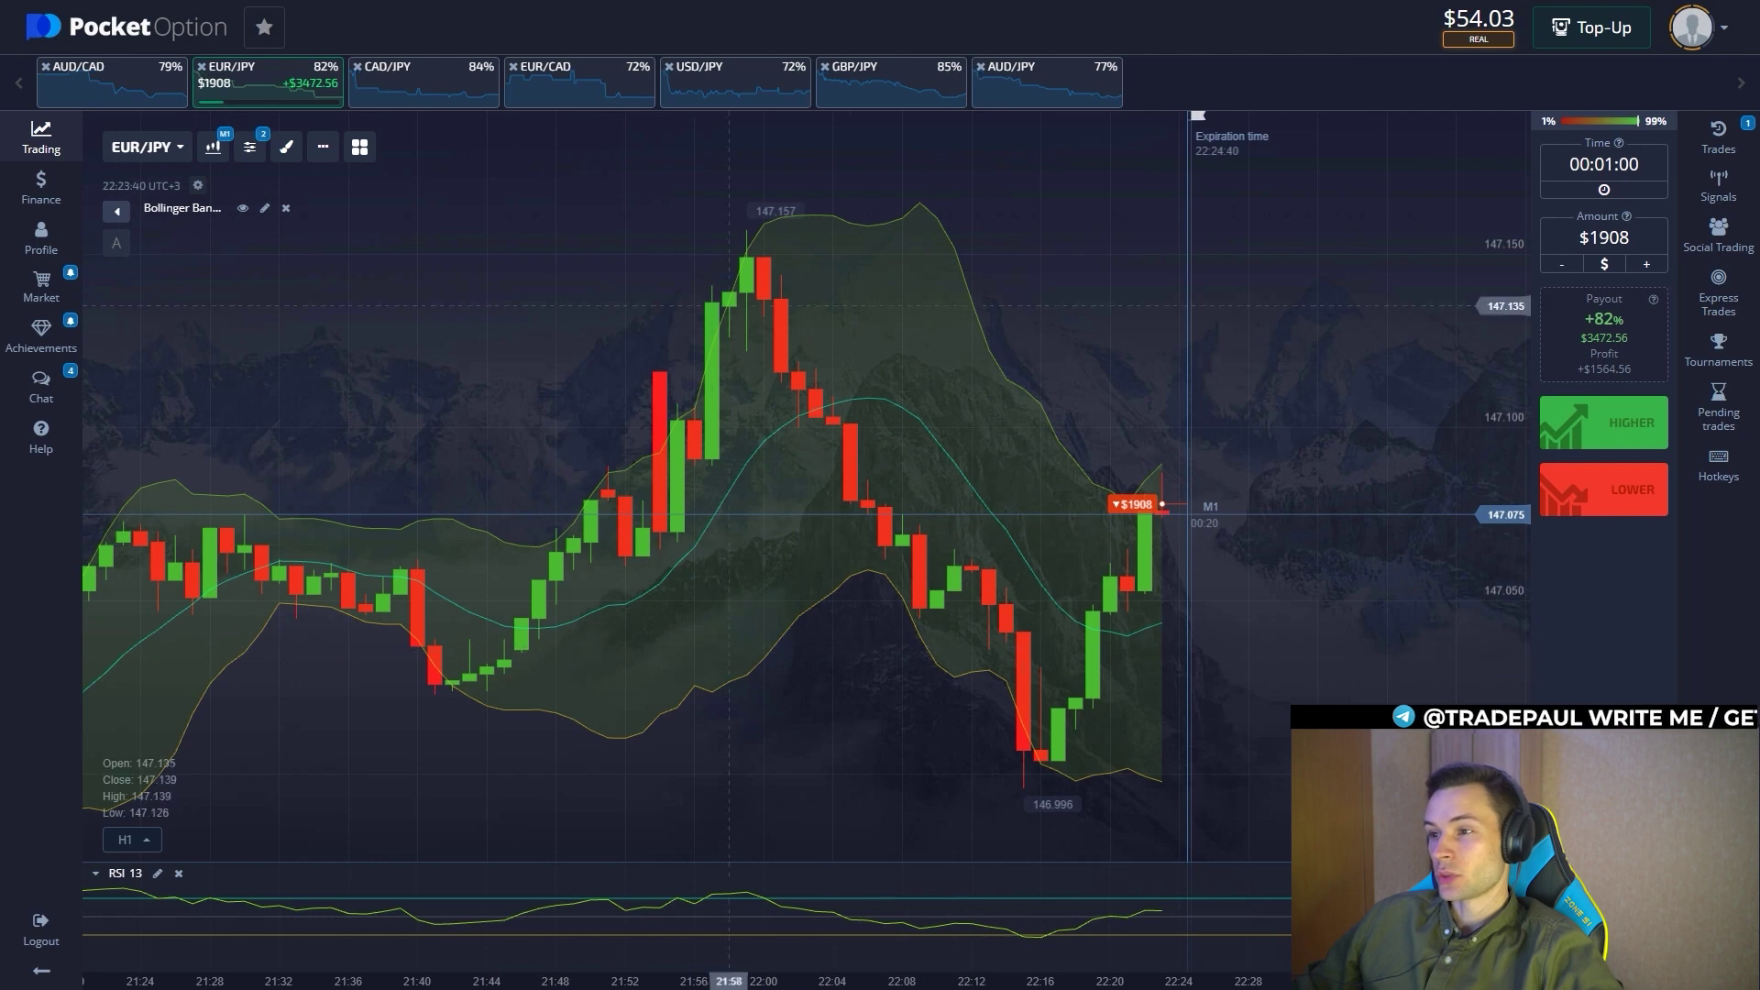
- Zoom the chart while the trade expires, paying $3472.56
scroll(540, 538, "down", 2)
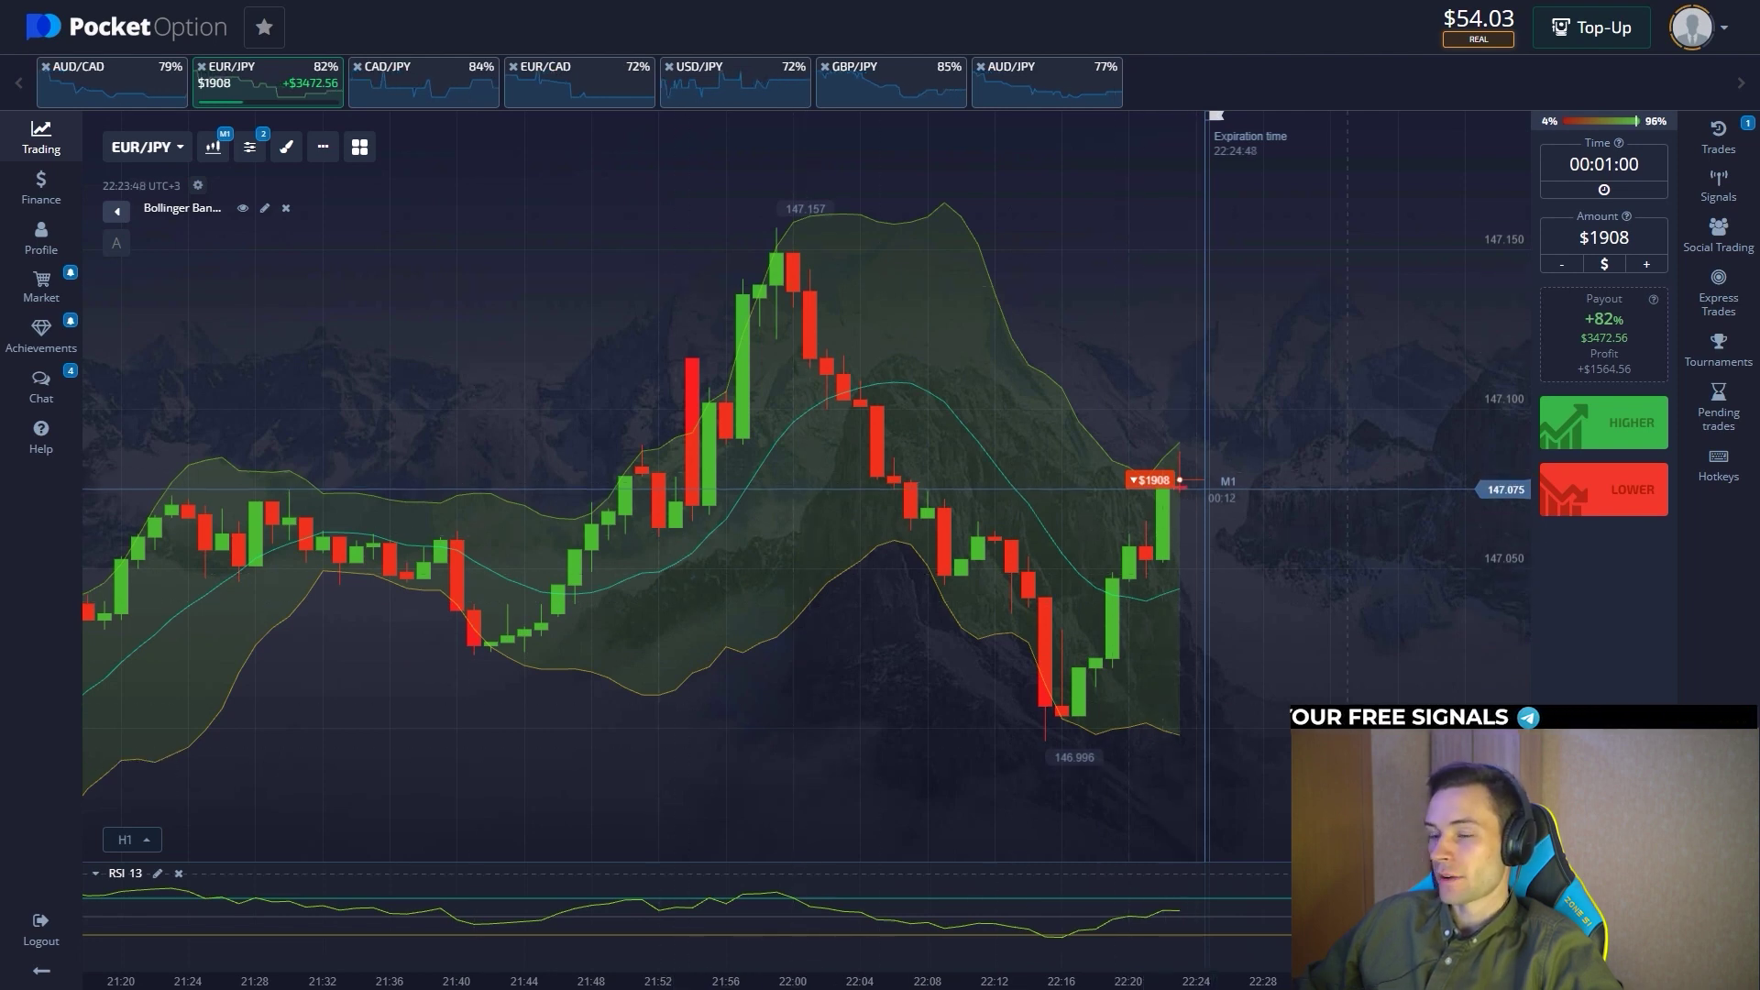
scroll(1208, 606, "down", 3)
scroll(1208, 606, "up", 4)
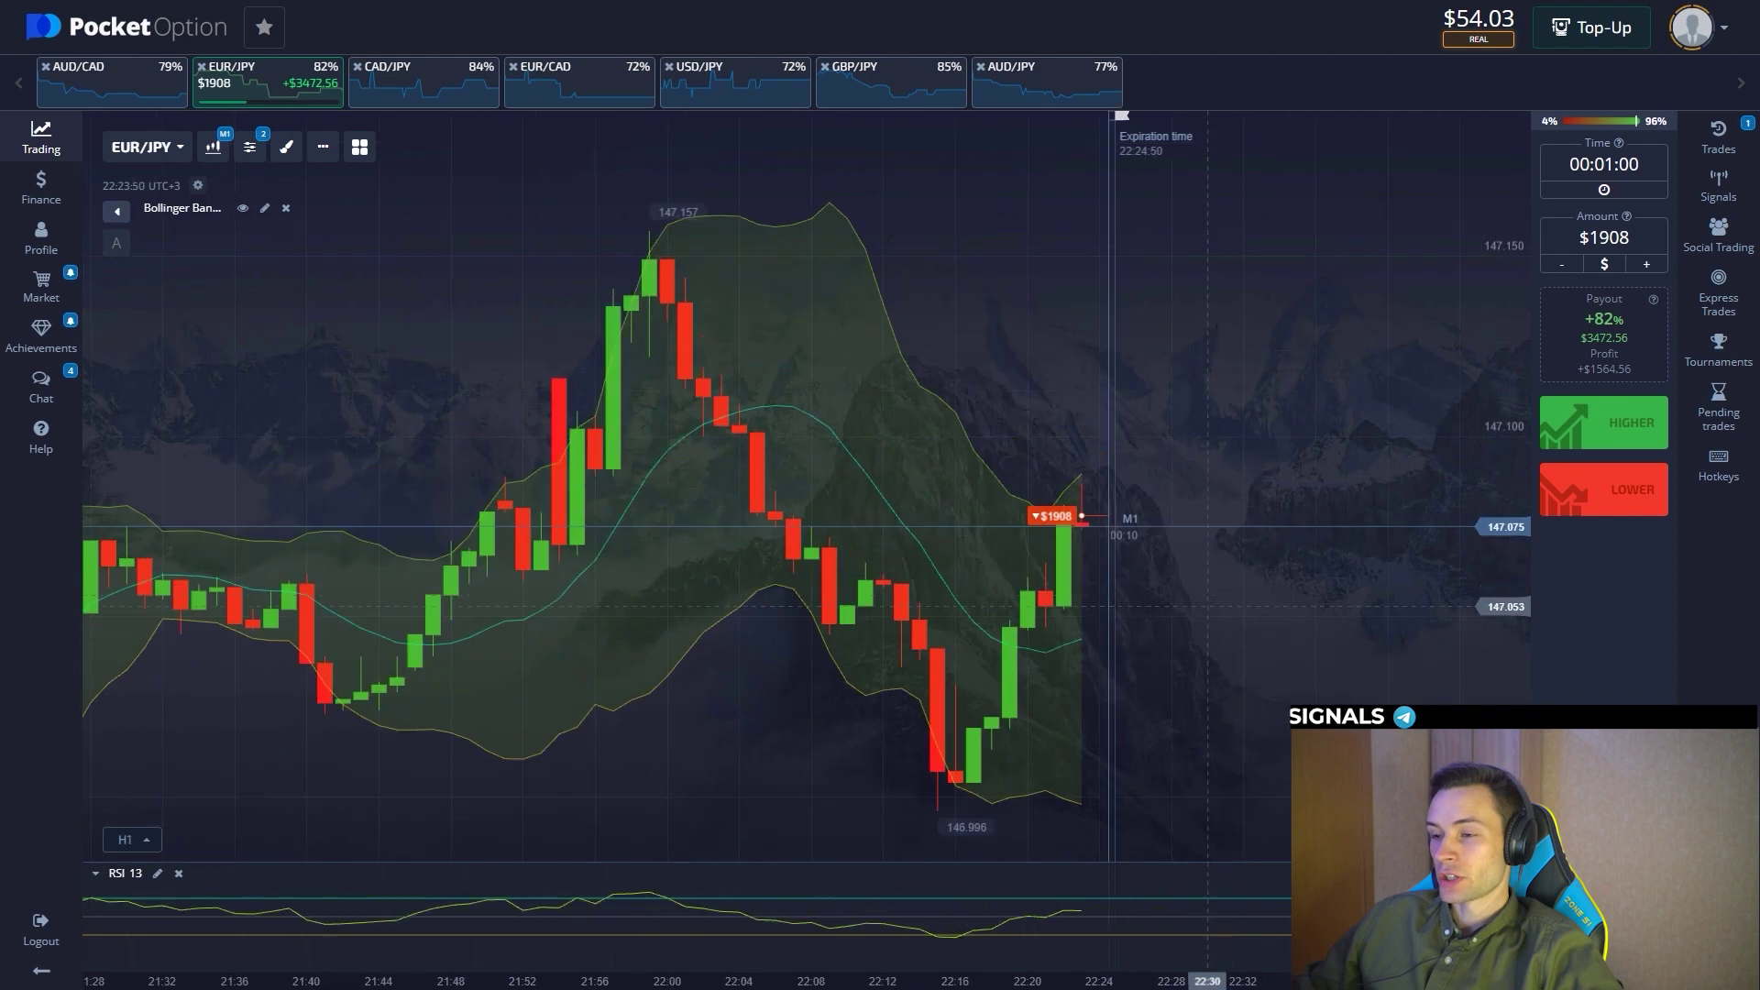
scroll(1207, 606, "up", 3)
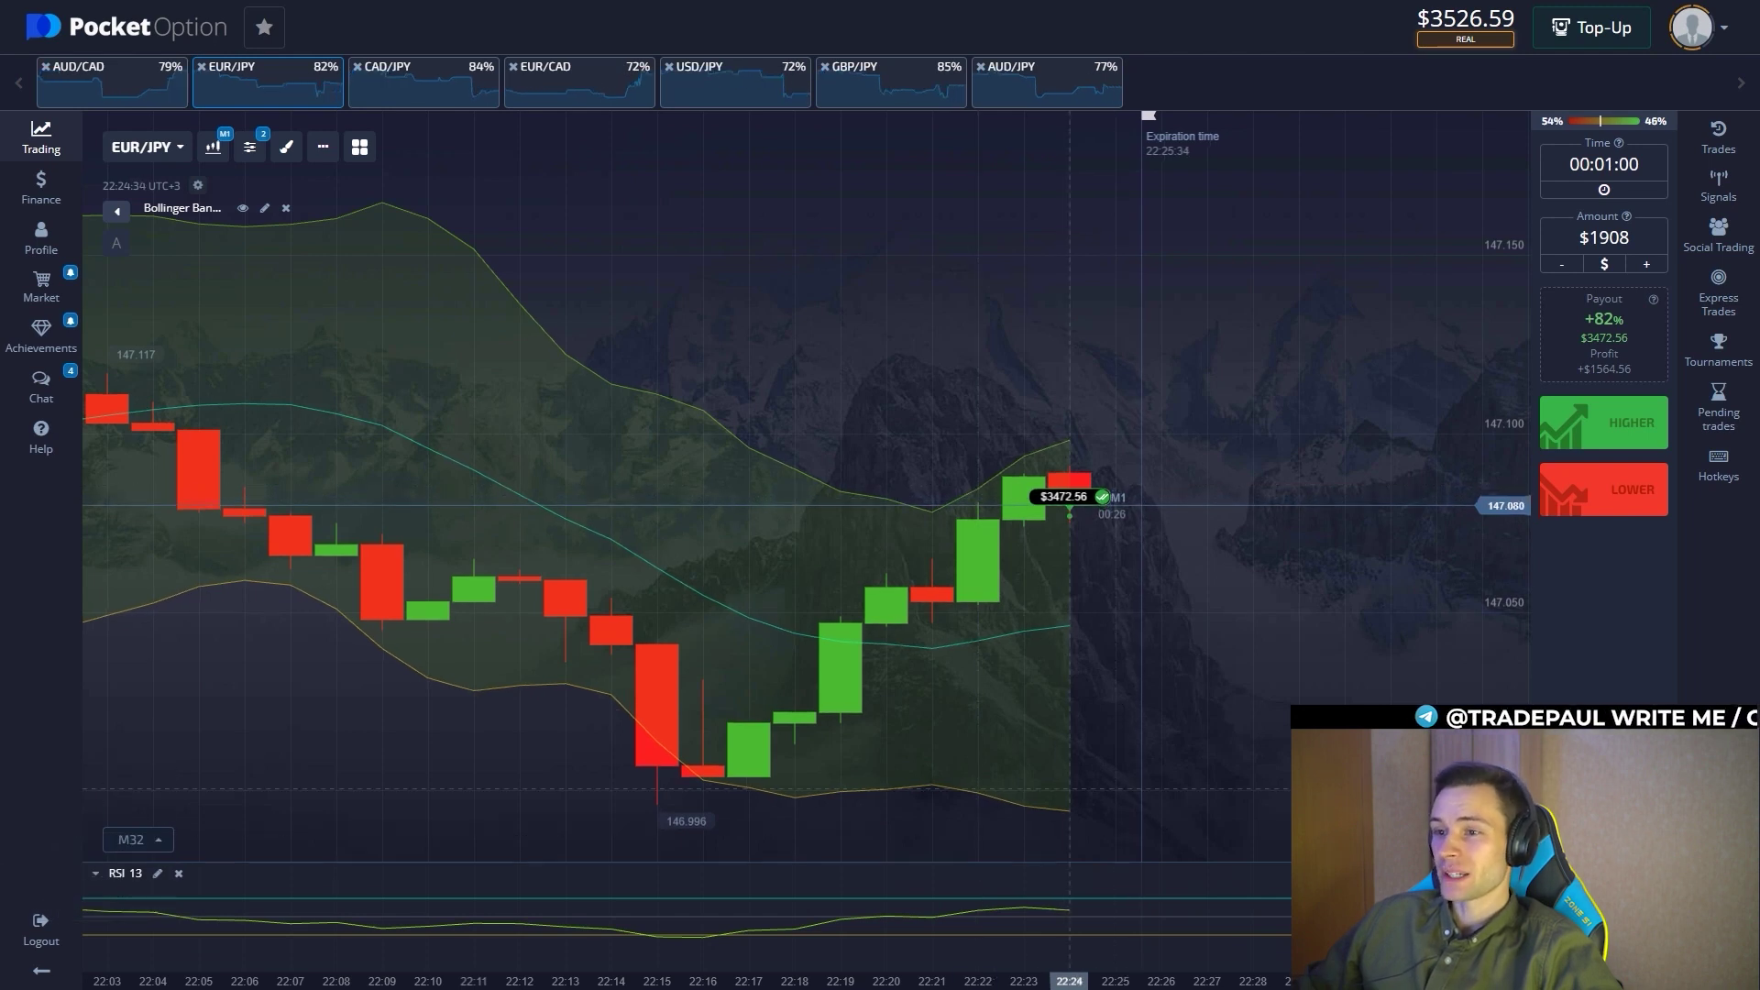
scroll(577, 504, "down", 5)
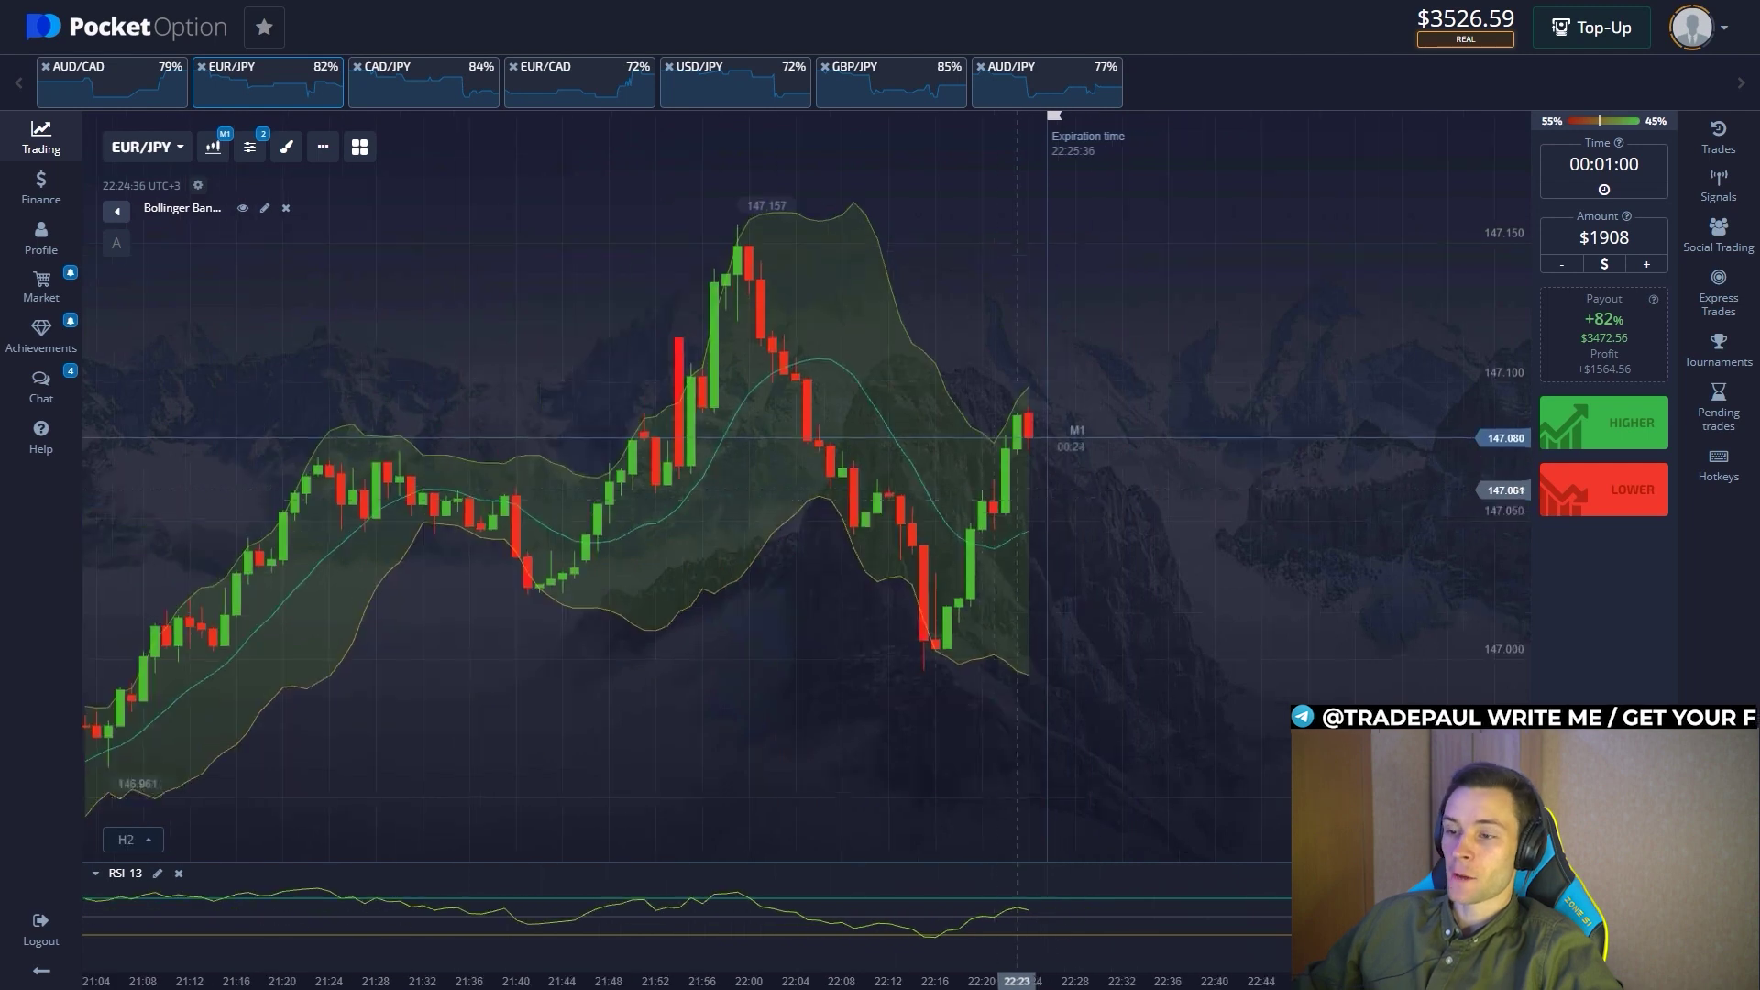
scroll(1018, 491, "down", 3)
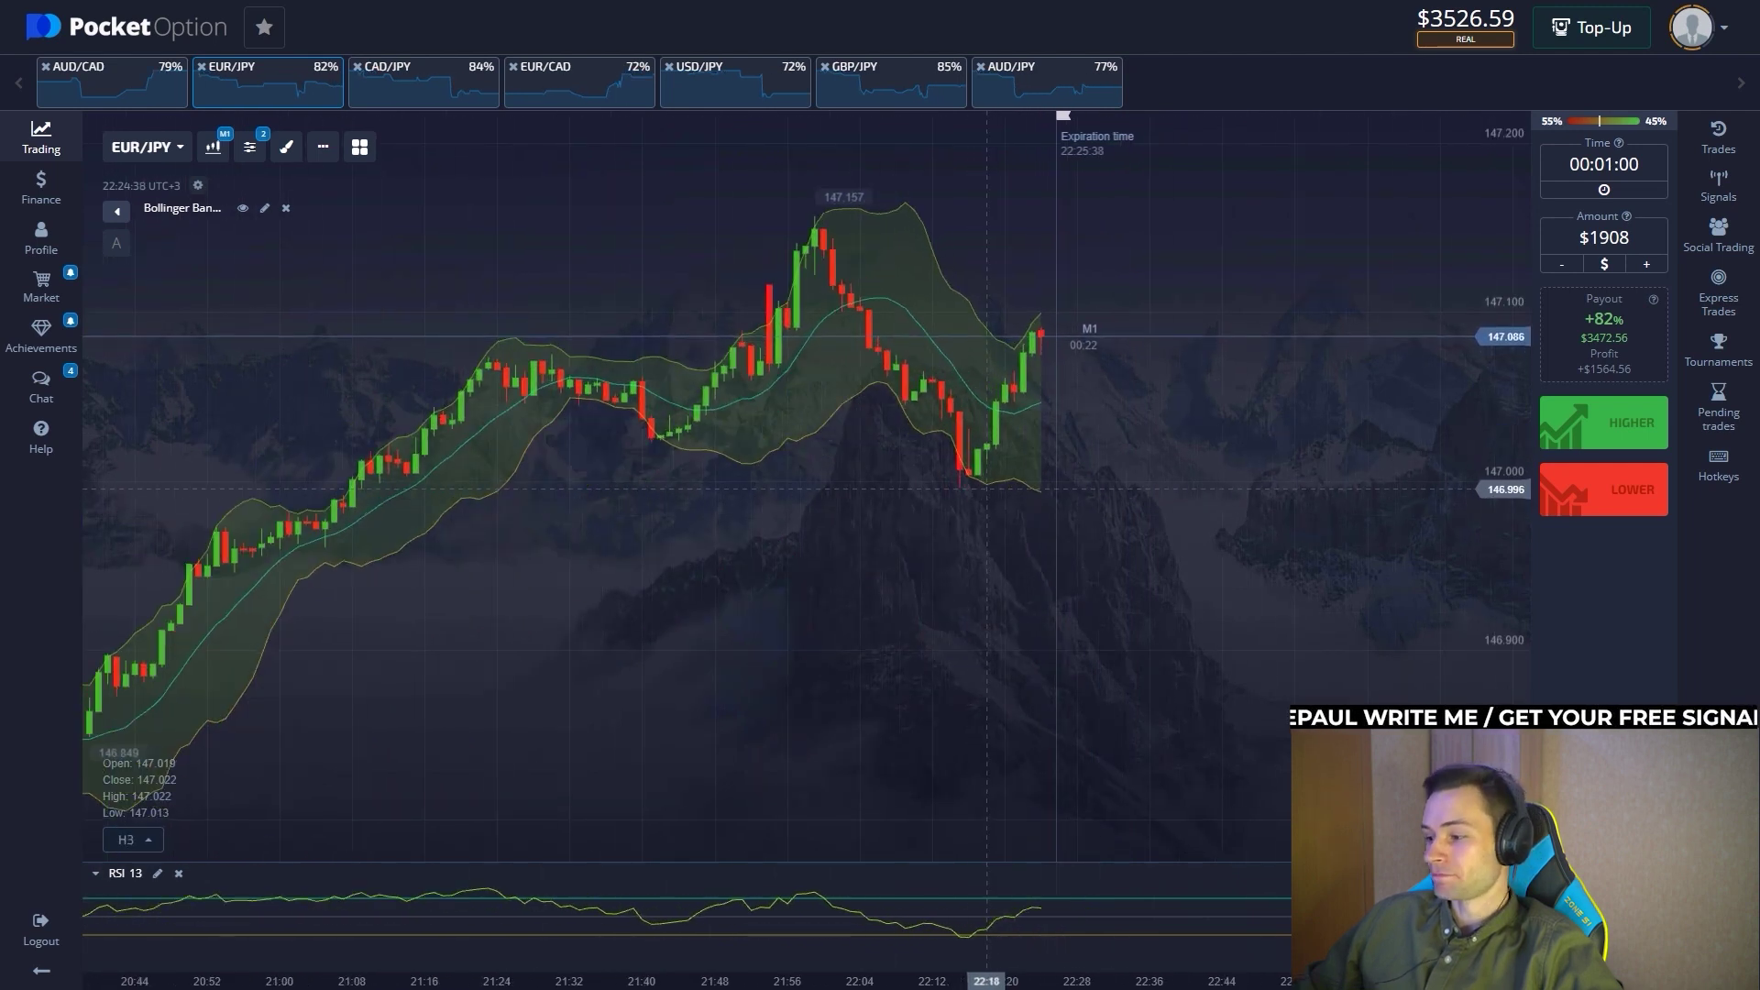
scroll(987, 488, "up", 3)
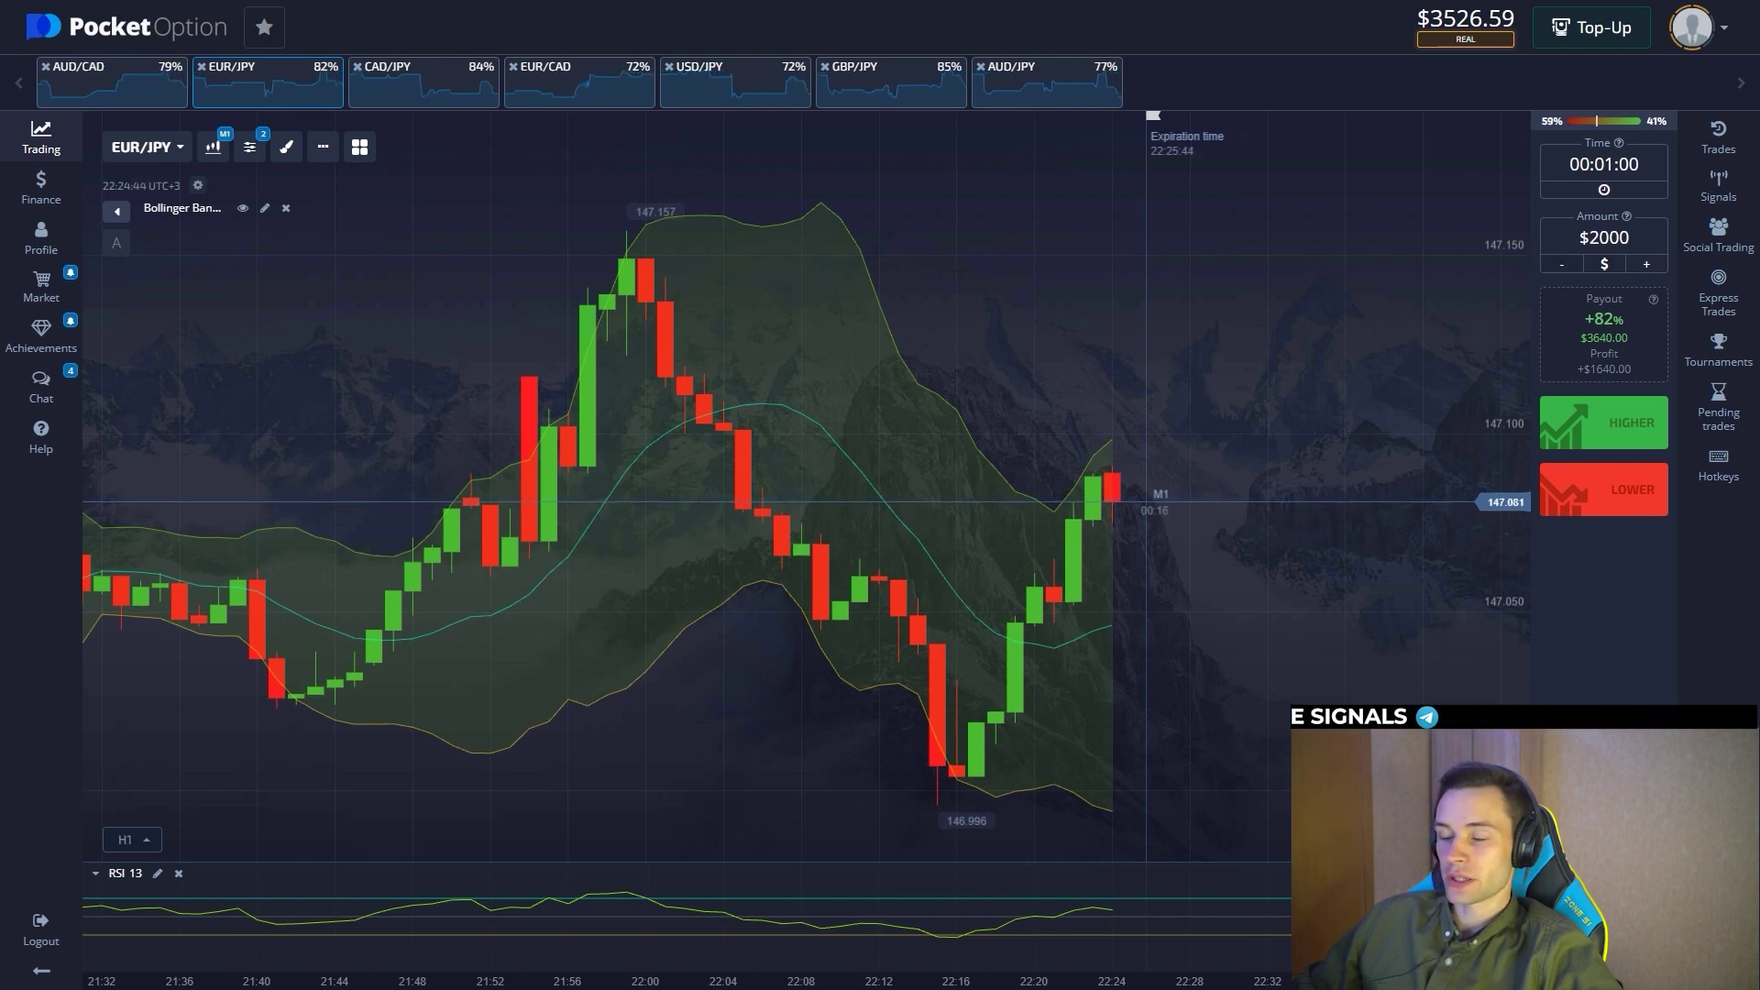
- Set the trade amount to $1000 and switch the chart to AUD/CAD
left_click(1605, 237)
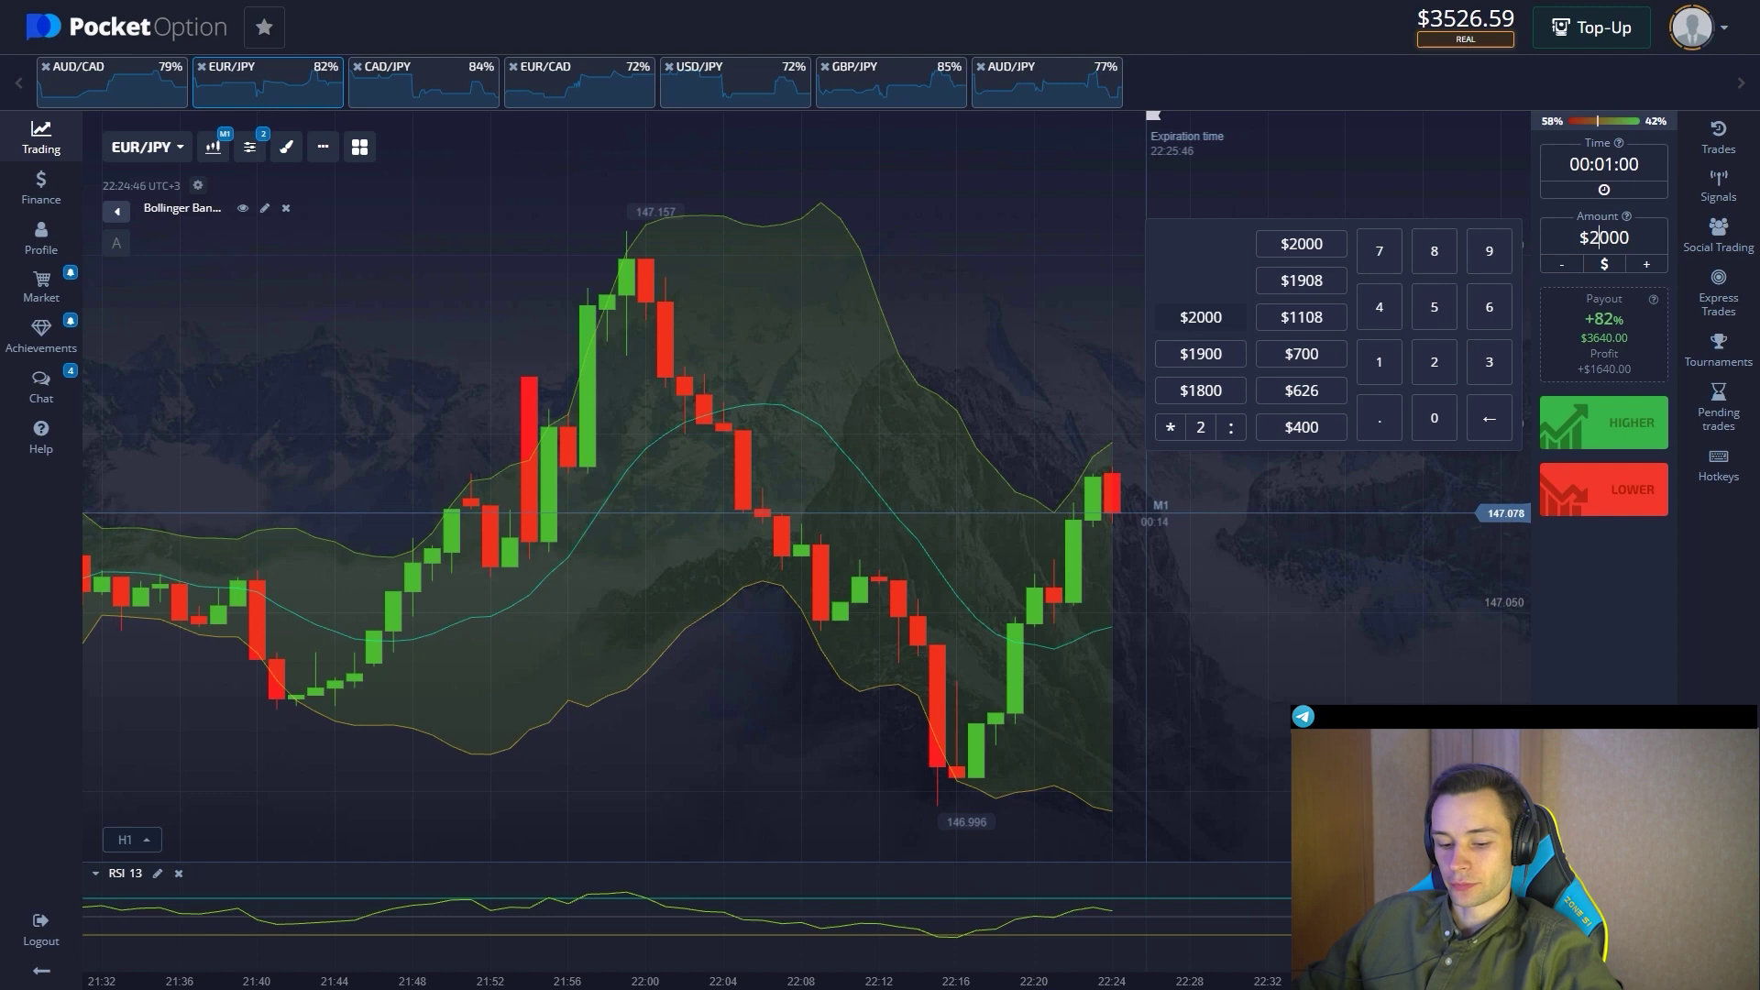
type("1000")
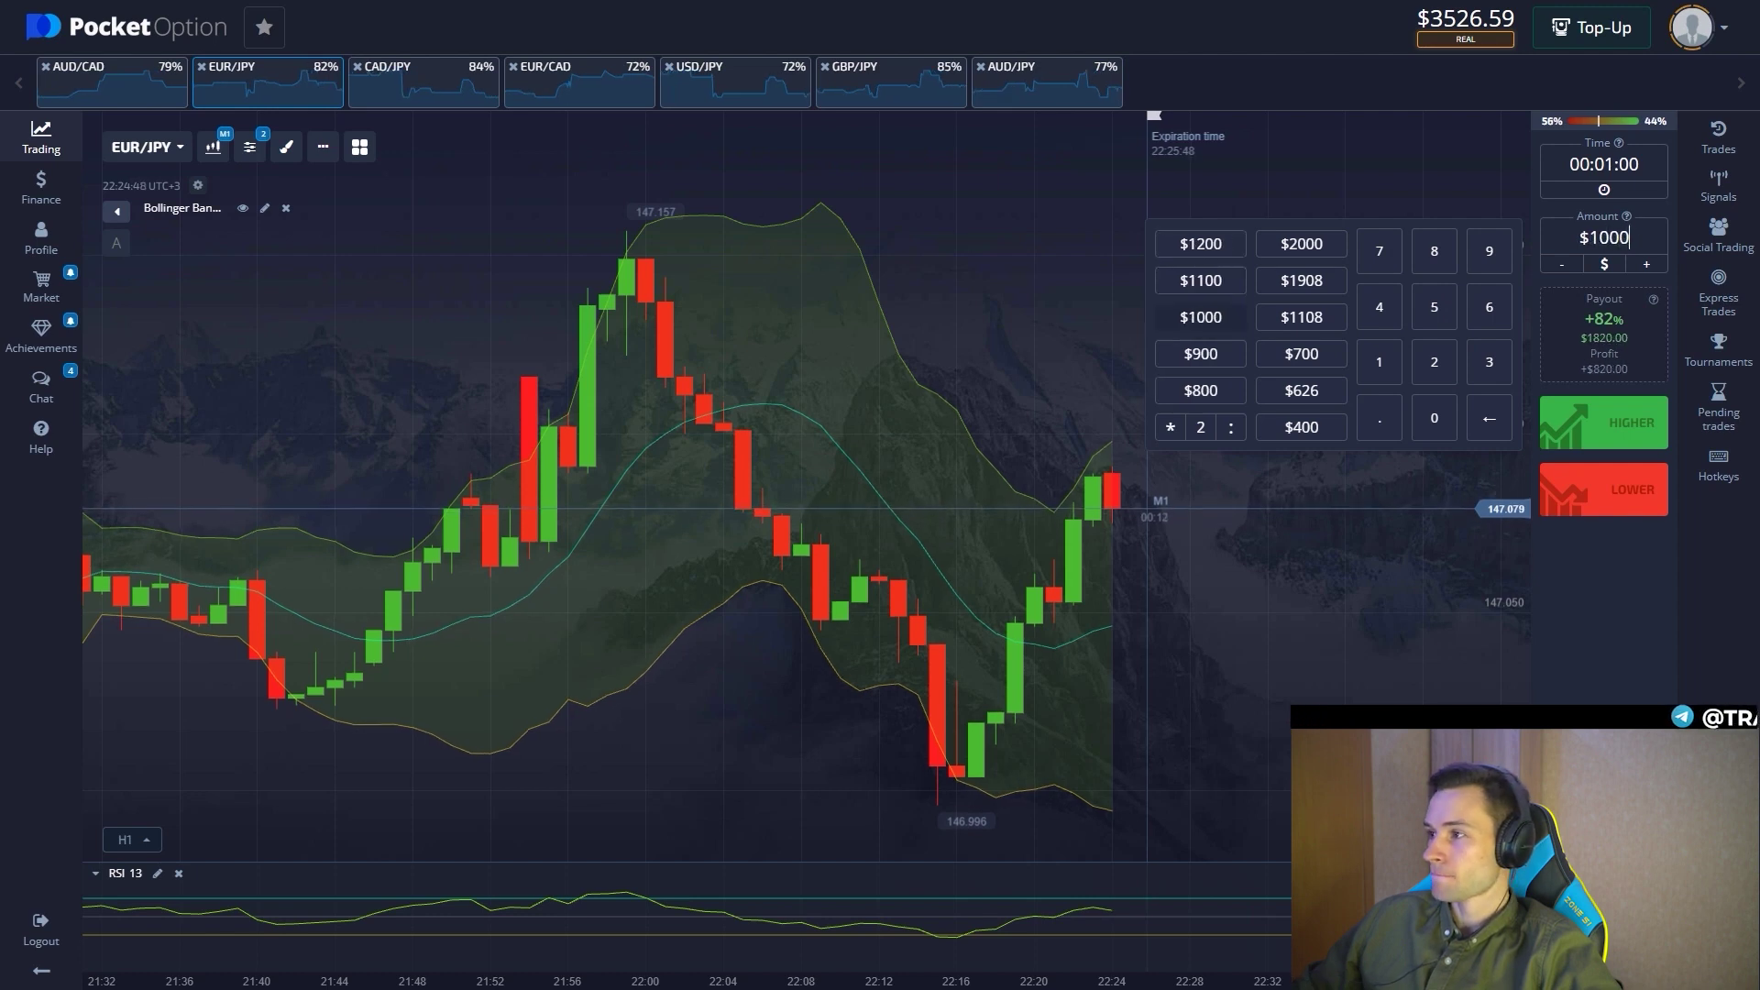
left_click(111, 80)
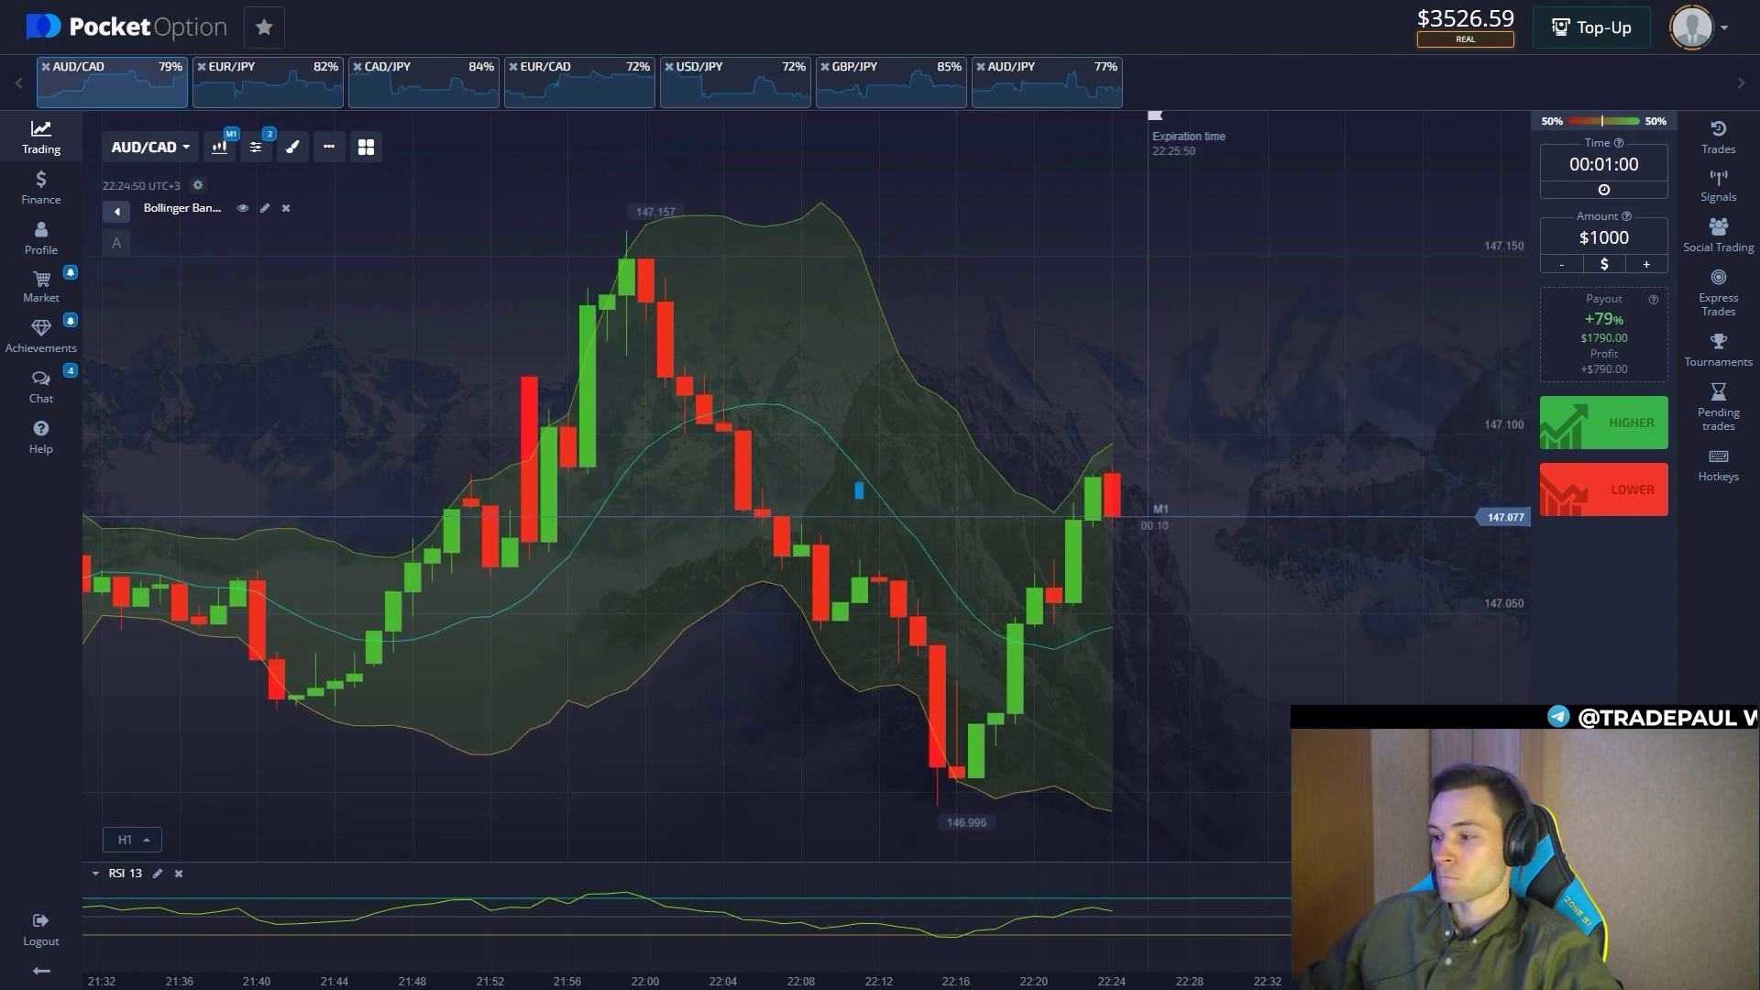
scroll(605, 330, "down", 3)
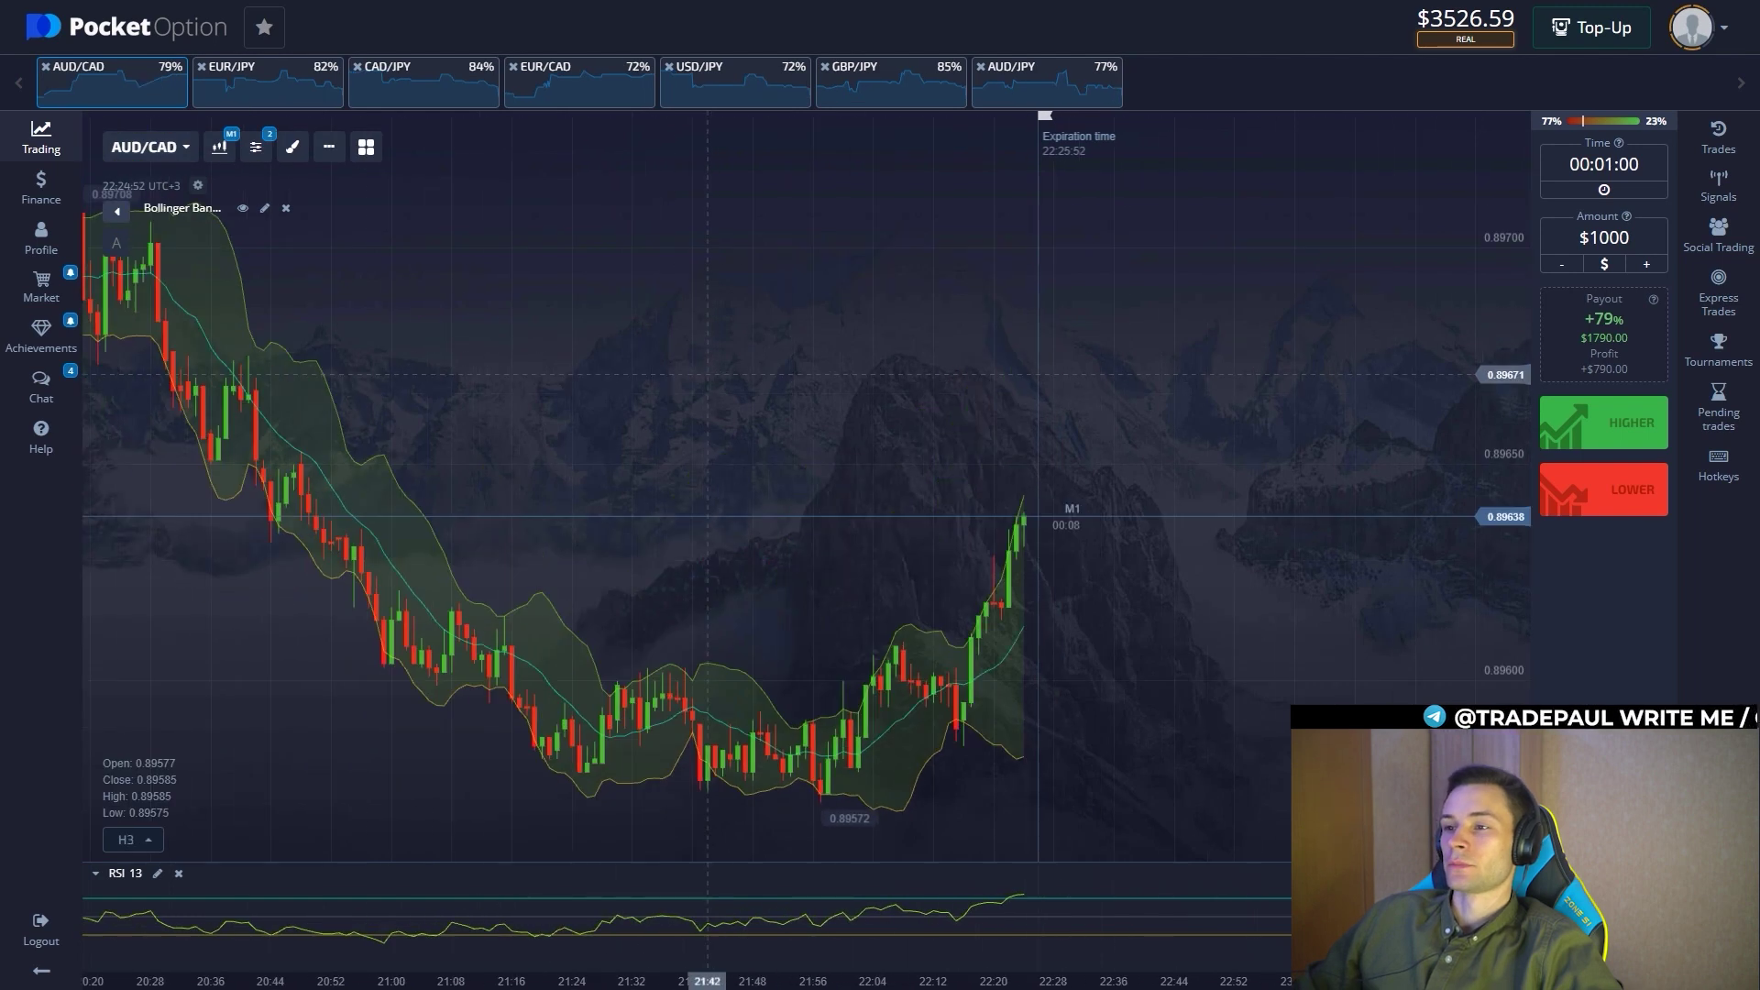
scroll(605, 330, "up", 2)
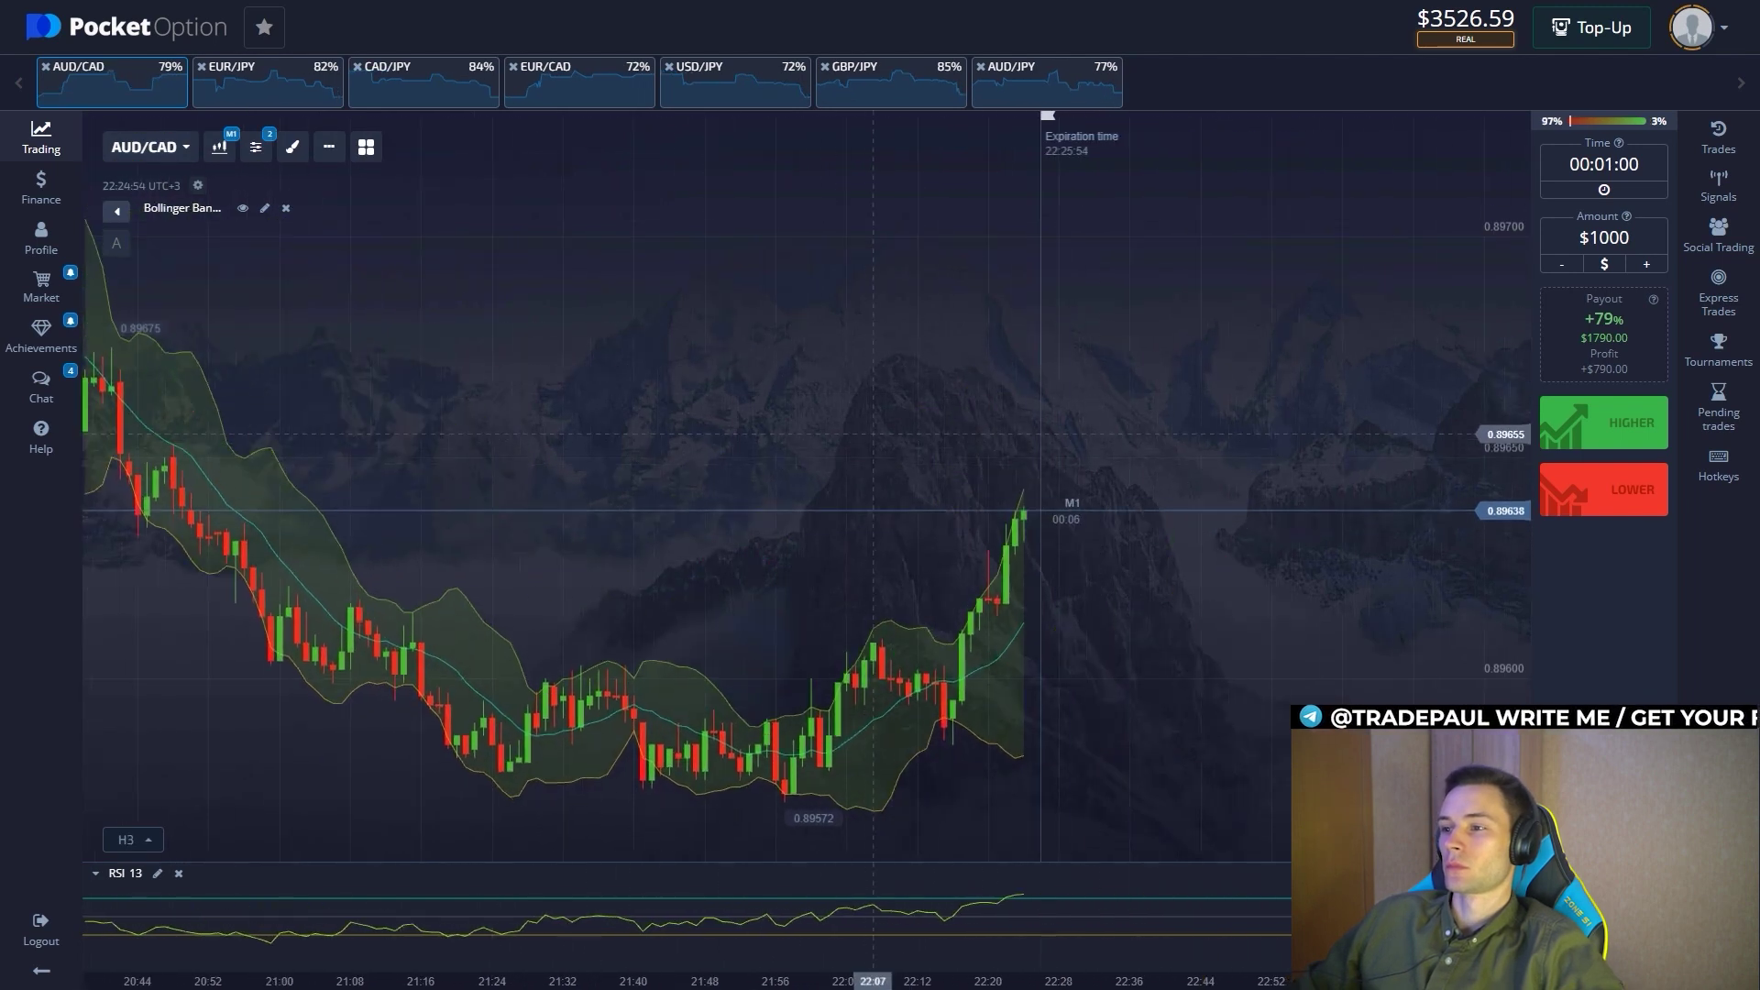
scroll(1175, 493, "down", 2)
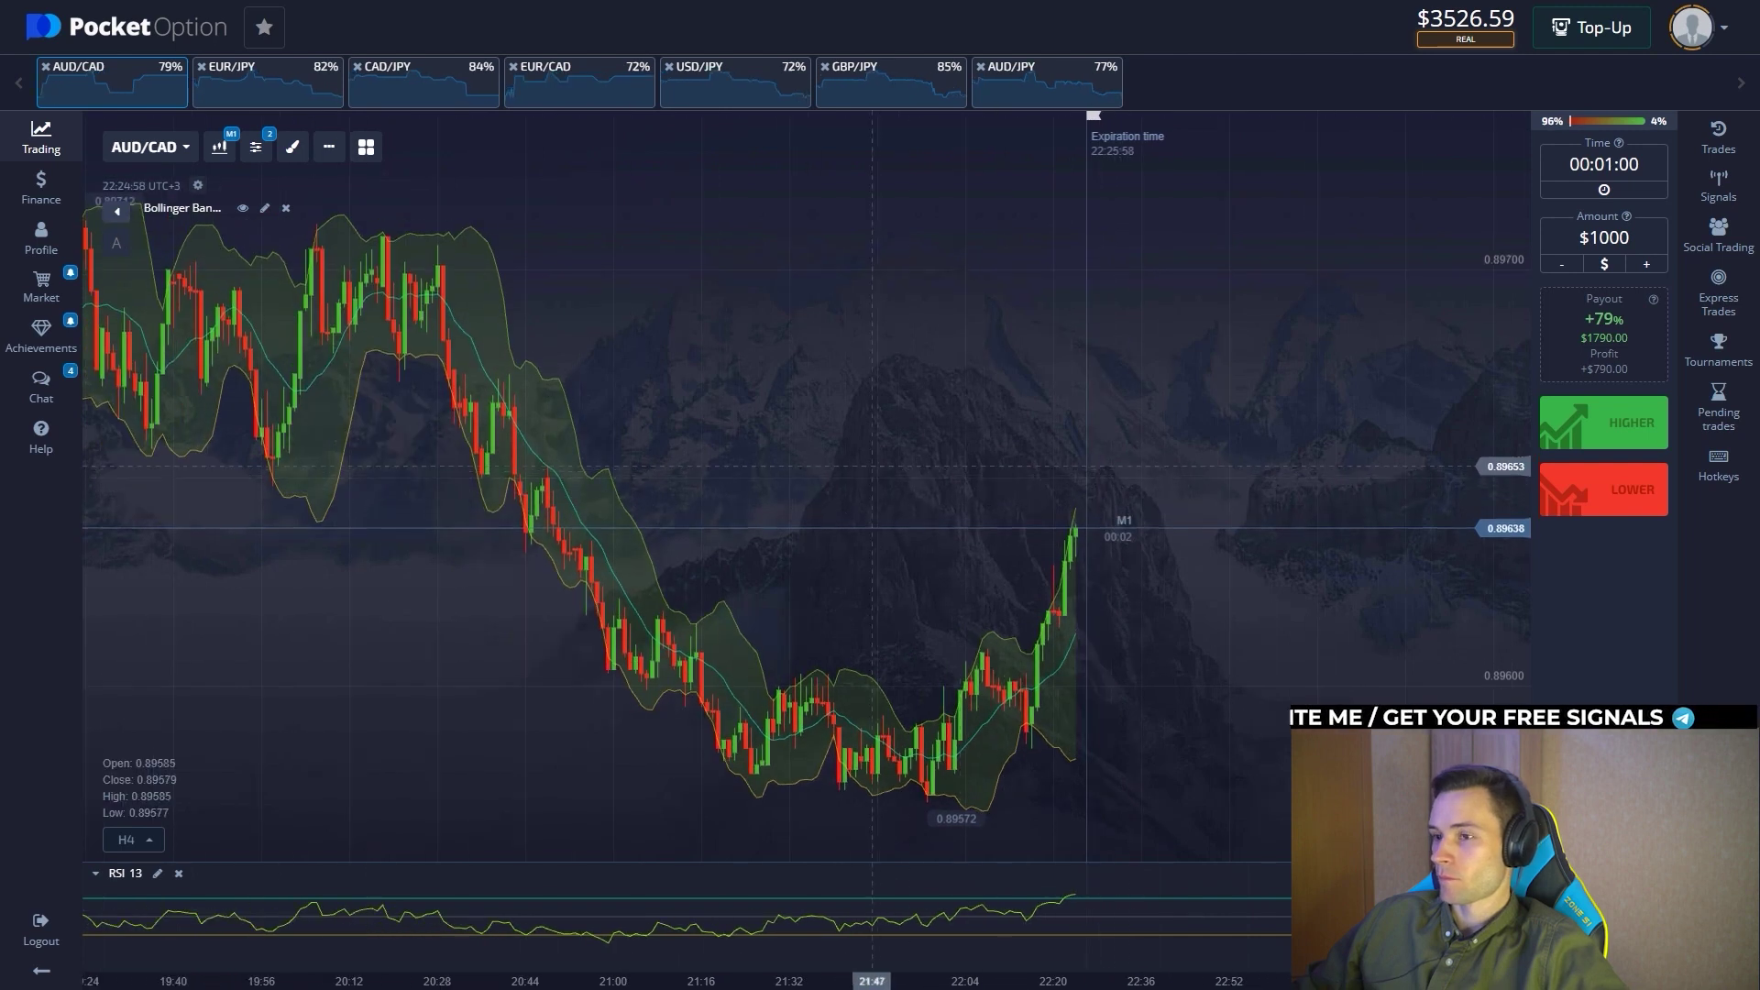
scroll(872, 466, "up", 5)
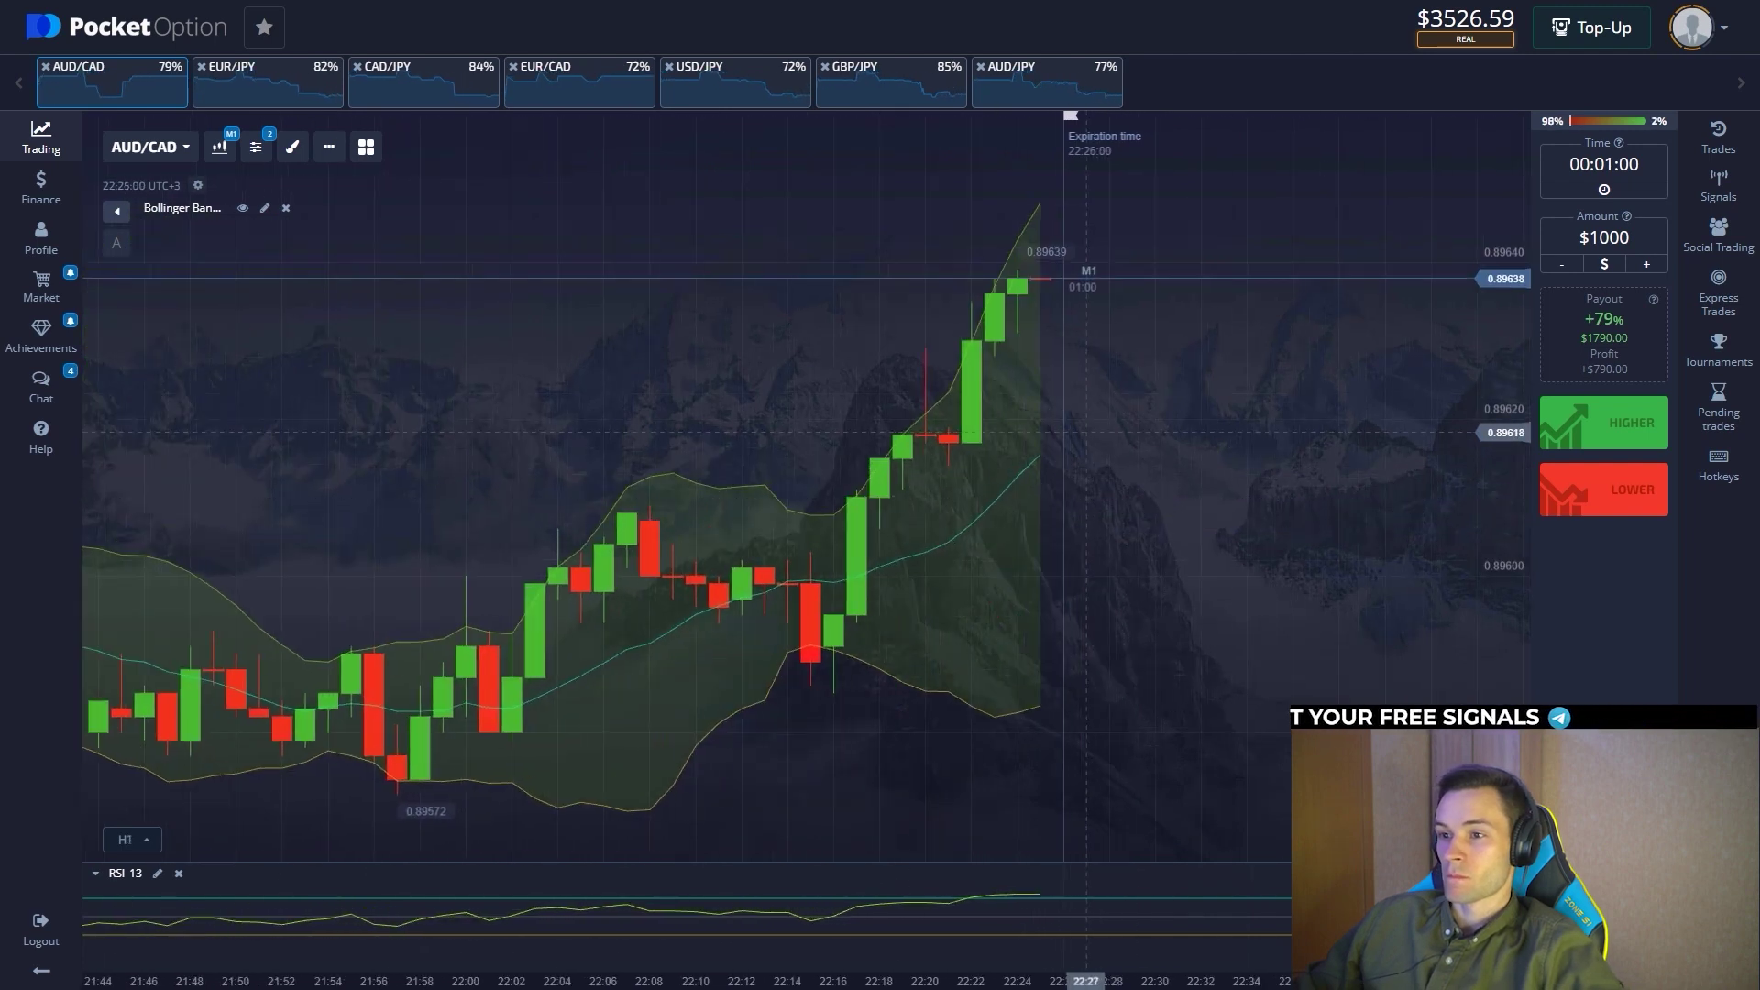
scroll(1024, 424, "up", 2)
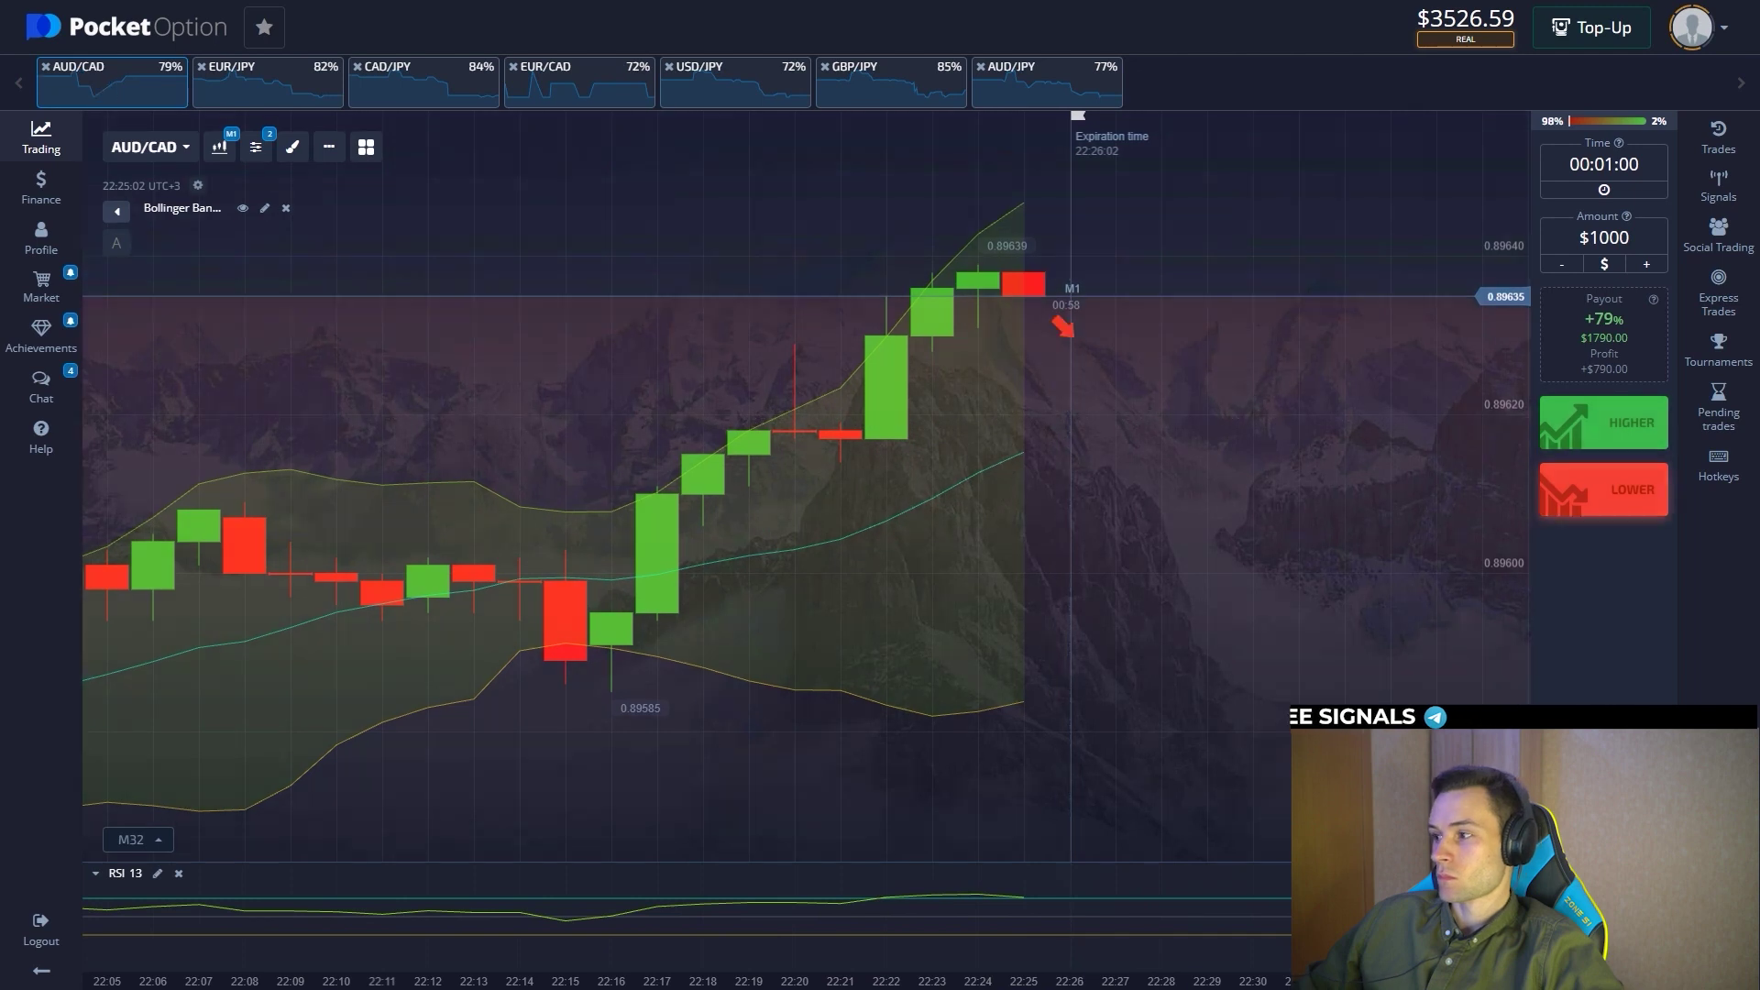
- Place $1000 Lower trades on AUD/CAD, then start a screen capture
left_click(1057, 315)
left_click(1056, 315)
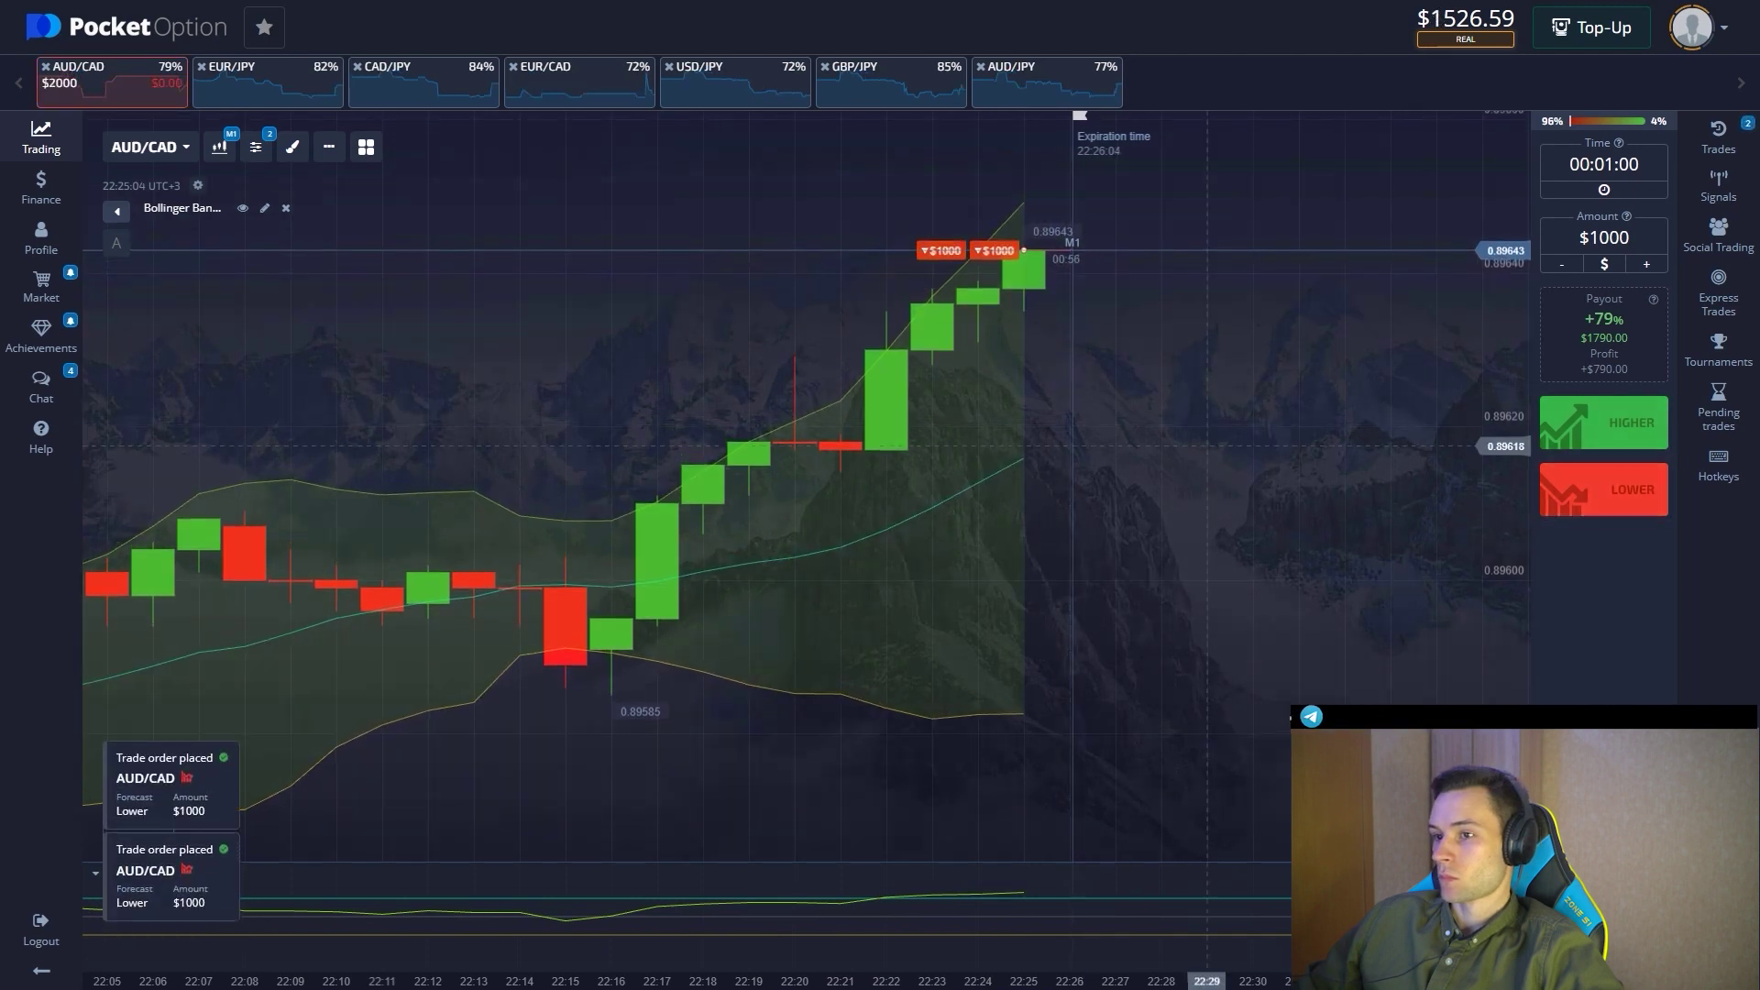
left_click(1056, 303)
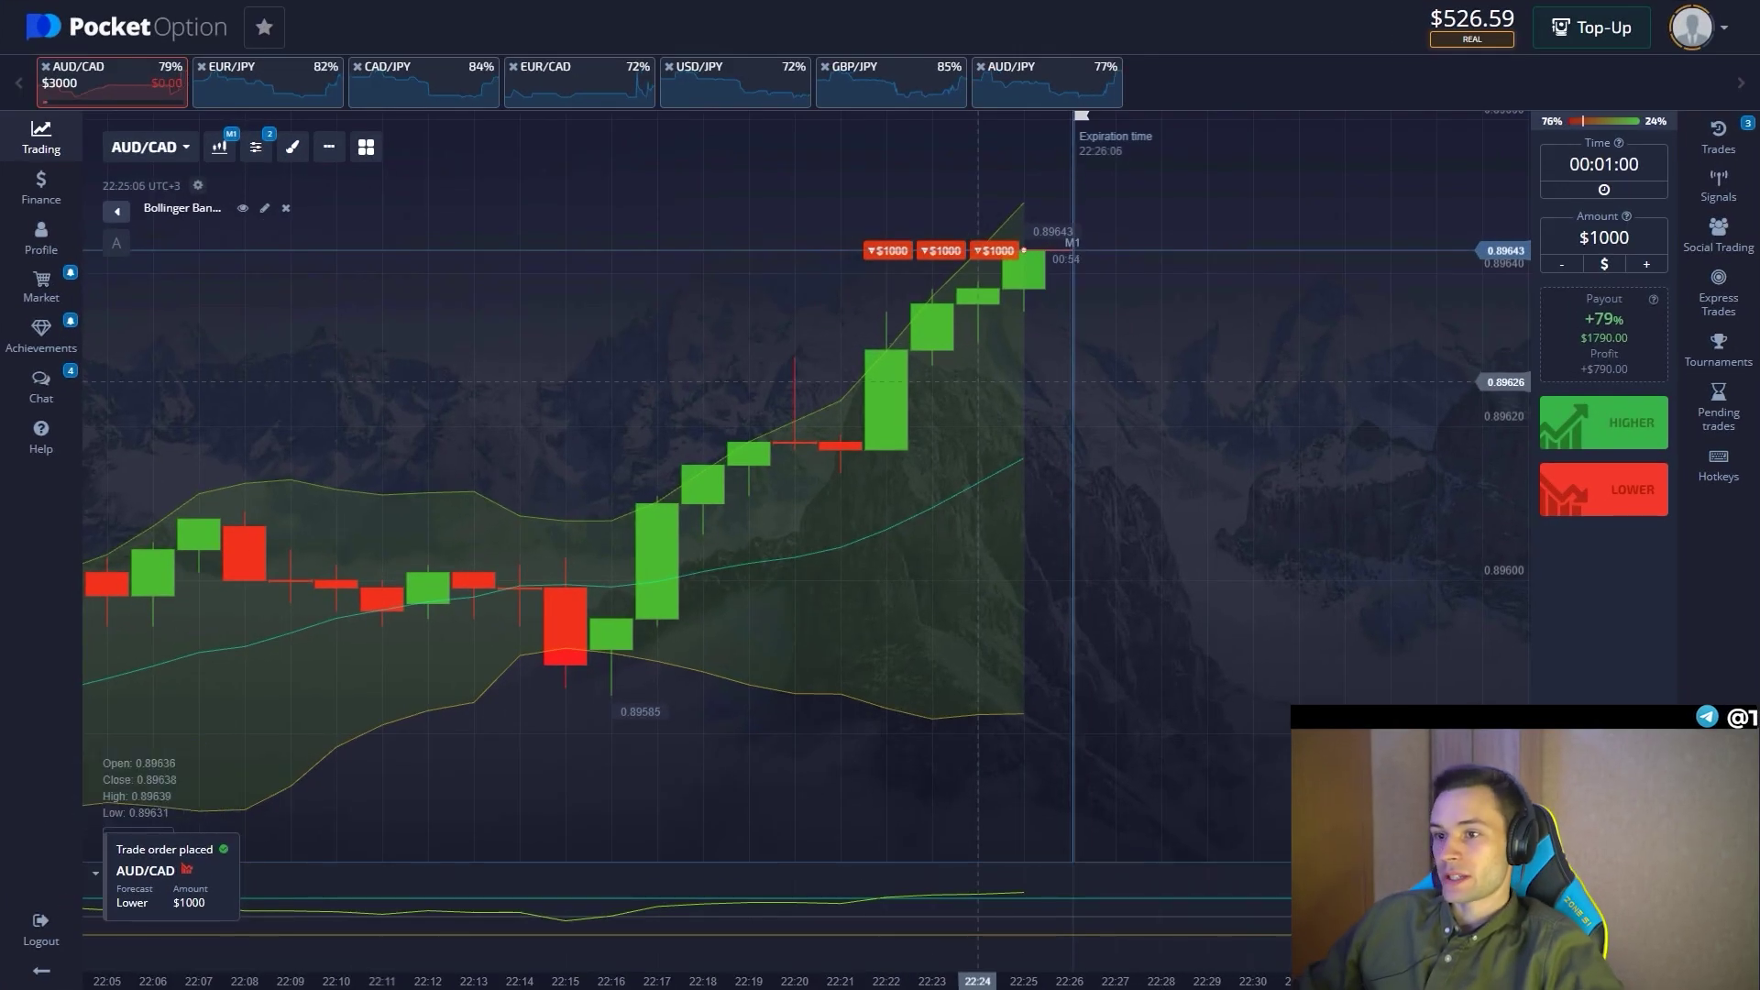
key("Print")
- Capture the chart and mark in red the candle tops, the rising candles and the latest RSI point
left_click_drag(542, 117, 1598, 980)
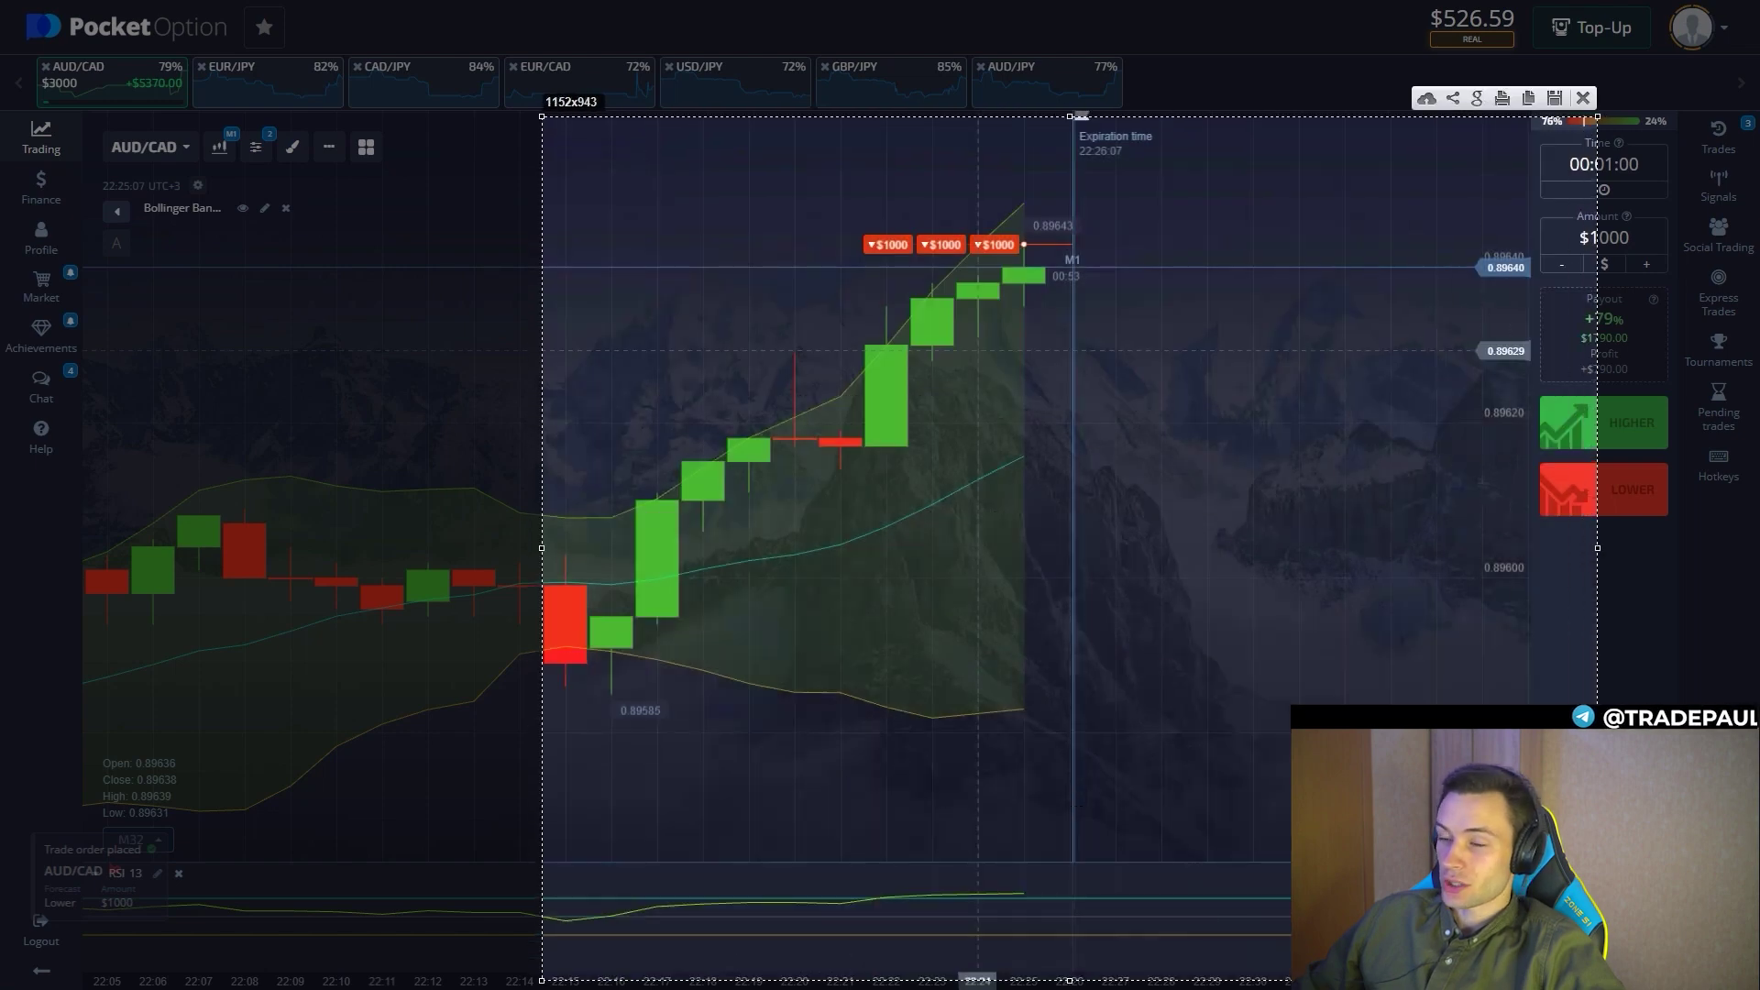
left_click_drag(1040, 196, 1025, 184)
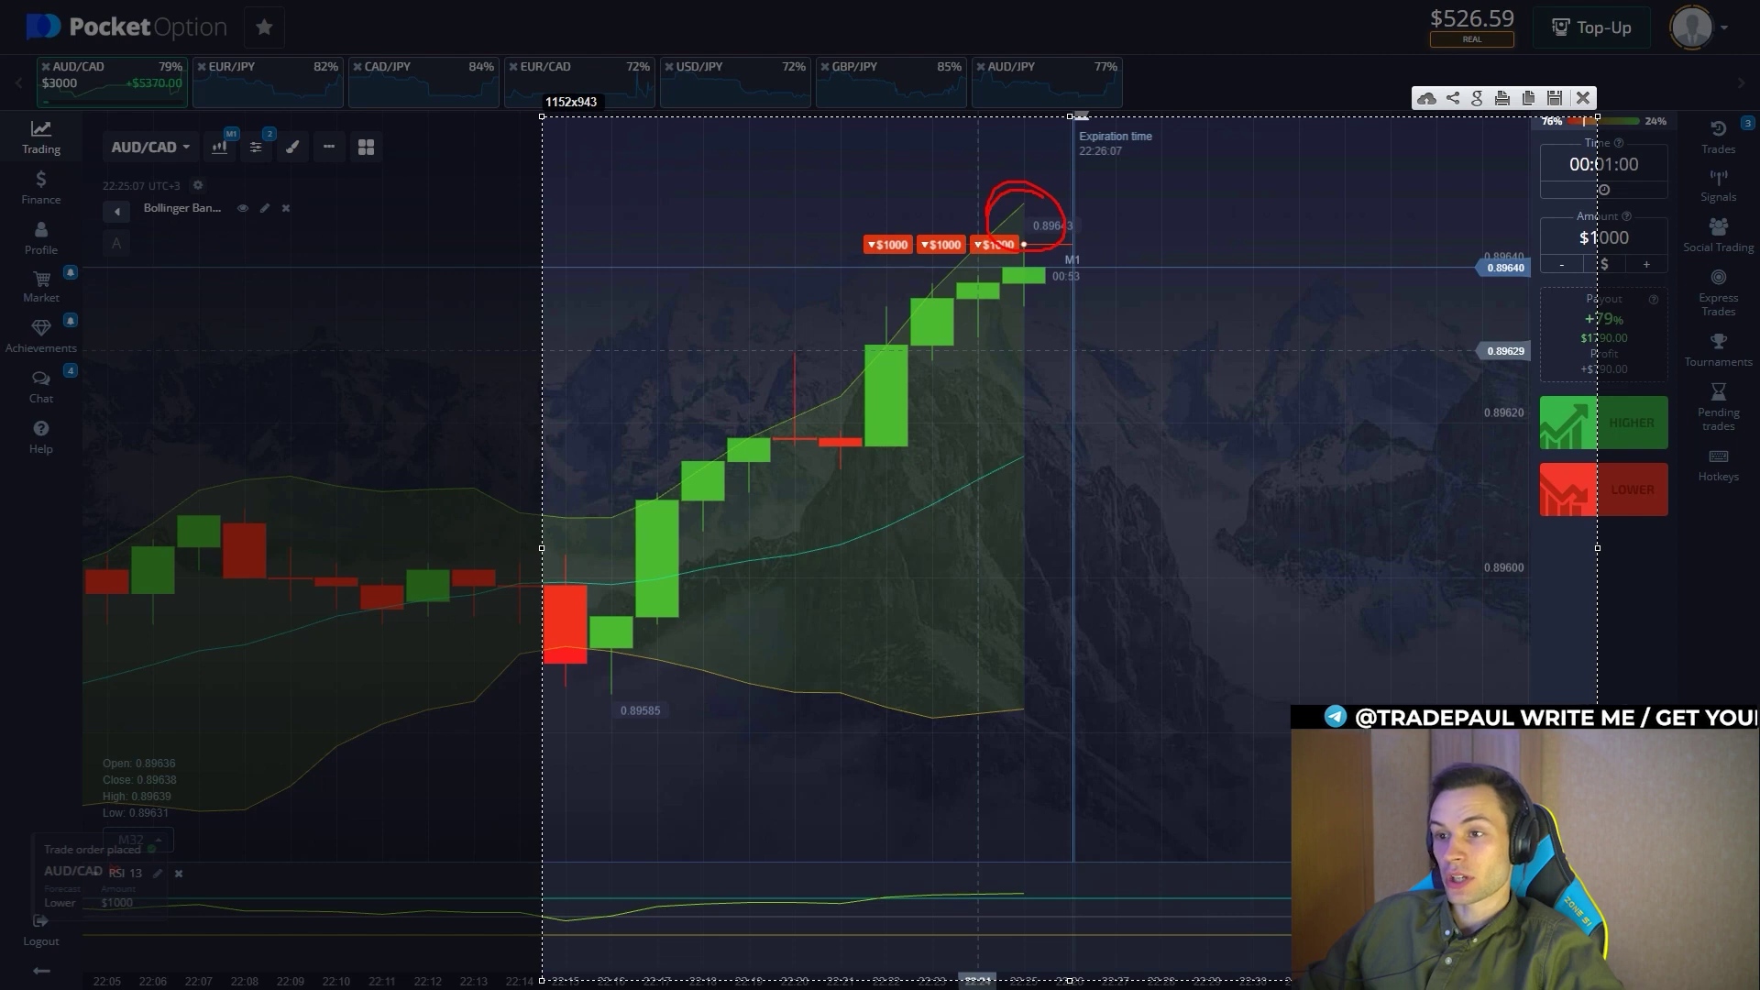
left_click_drag(816, 259, 1113, 467)
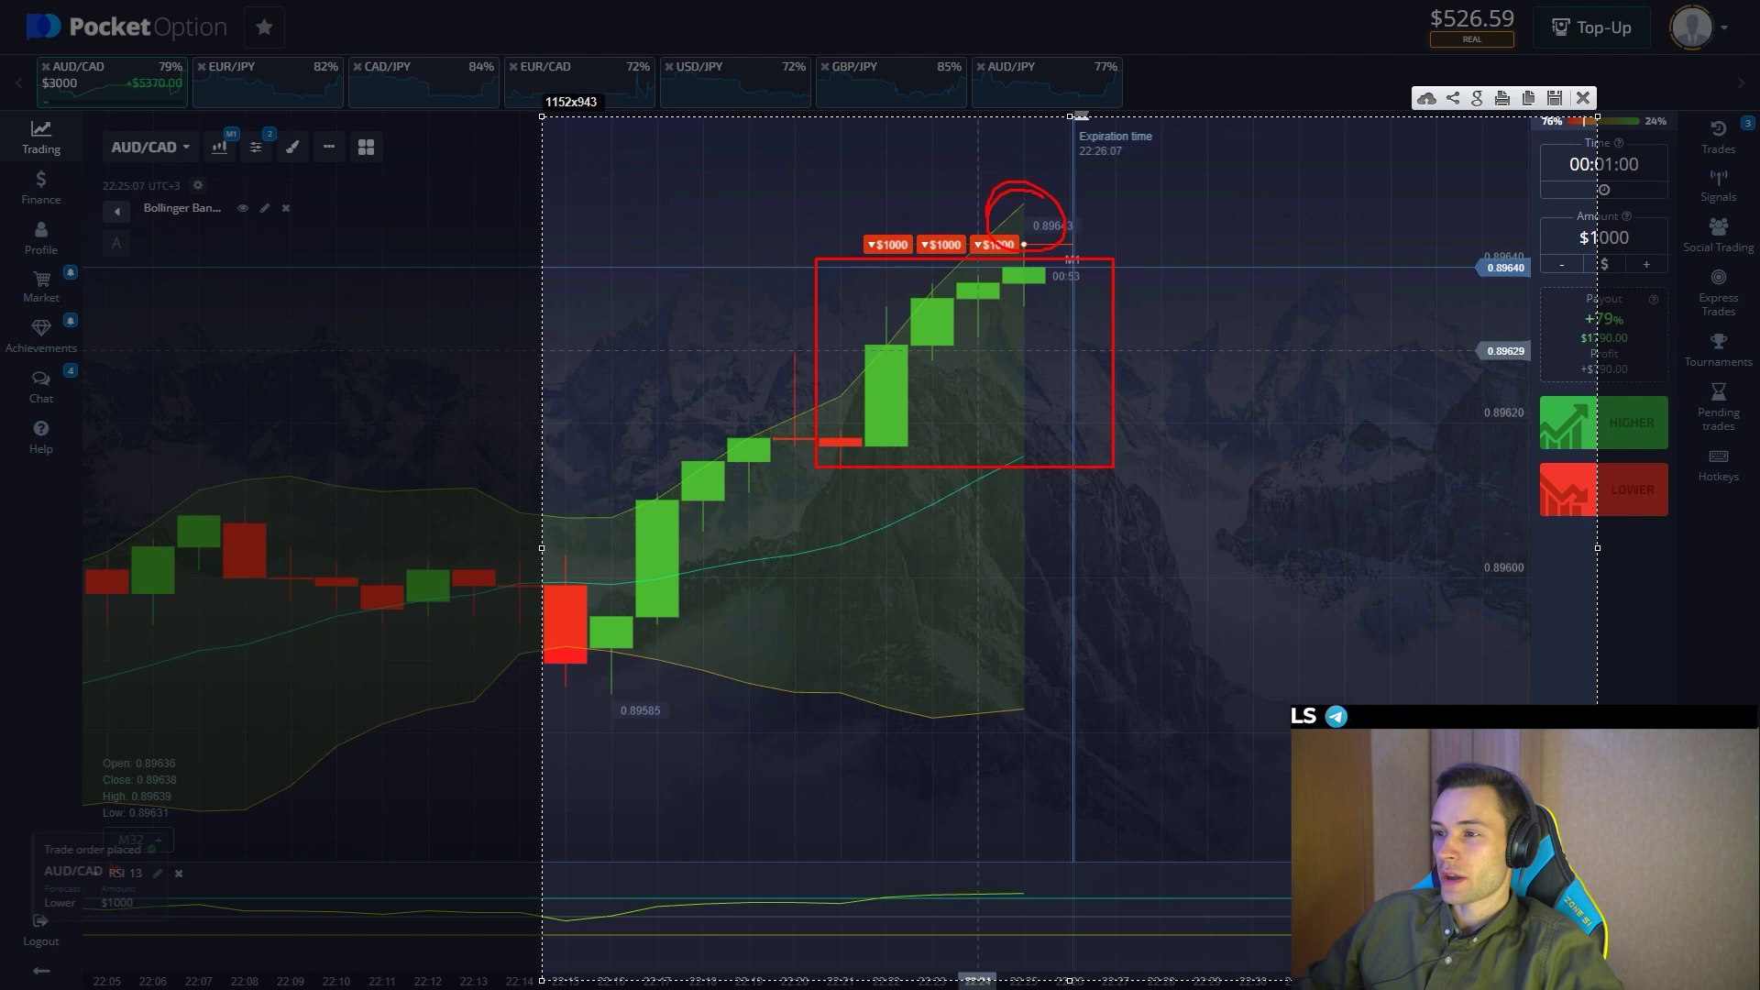
left_click_drag(1033, 883, 1022, 899)
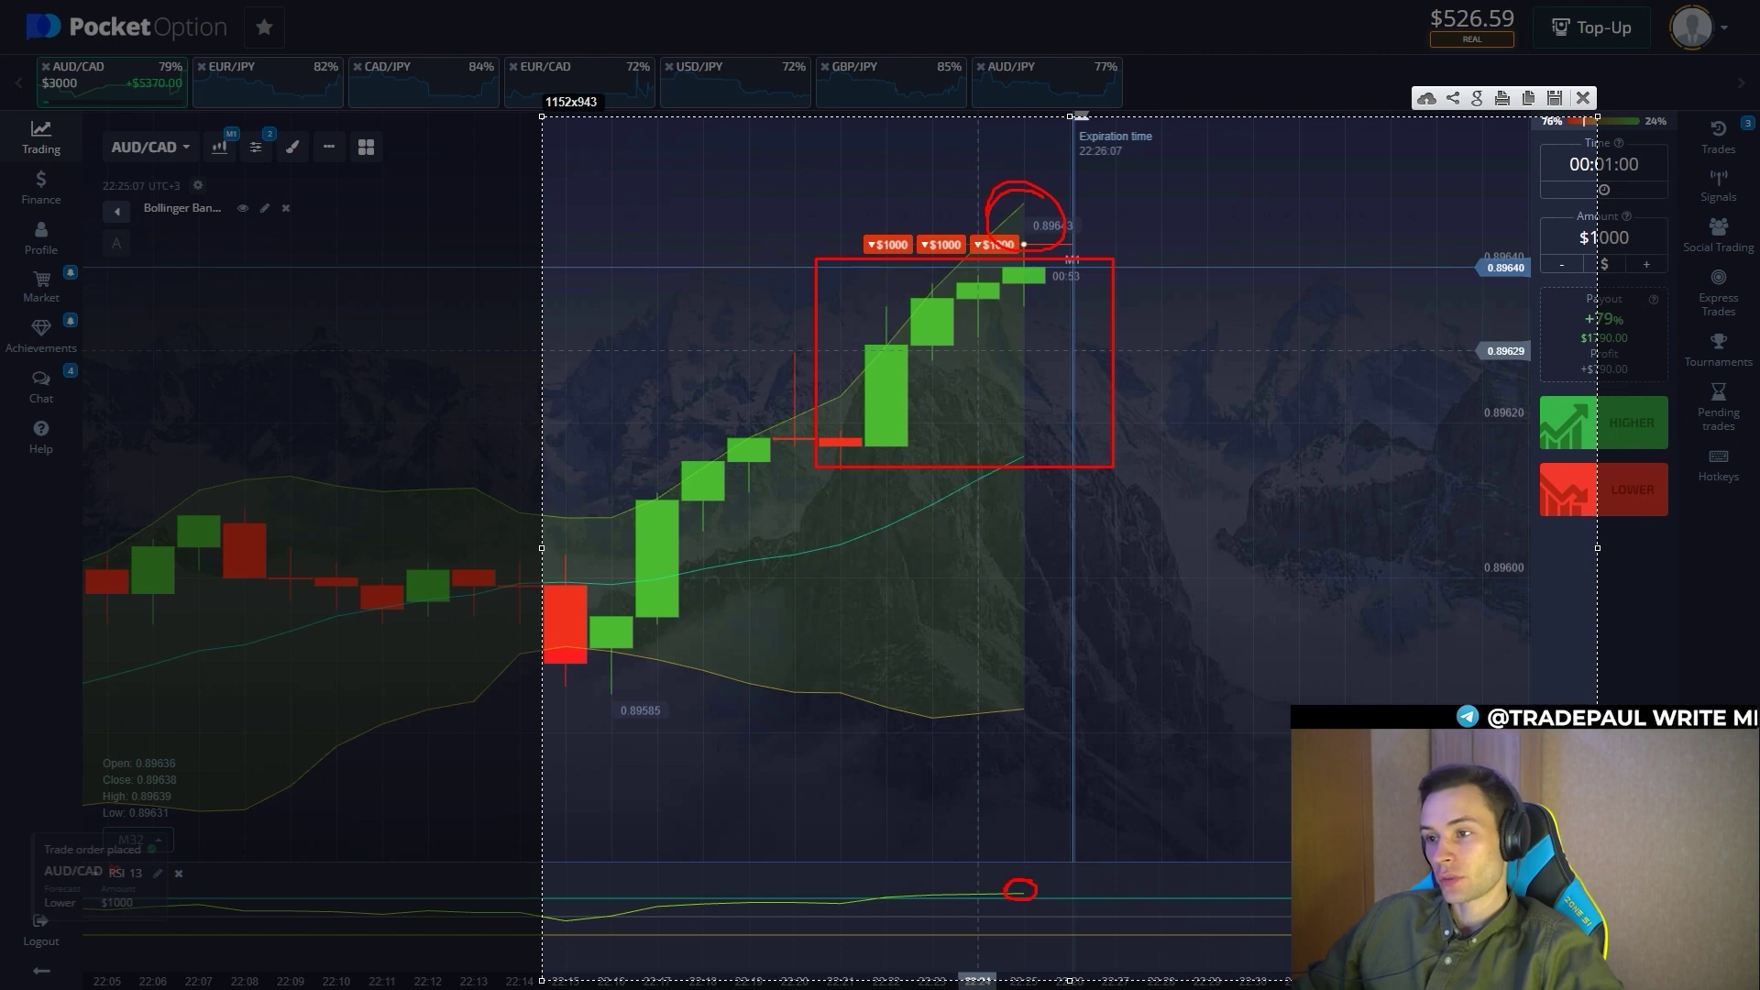
left_click_drag(1025, 901, 1061, 951)
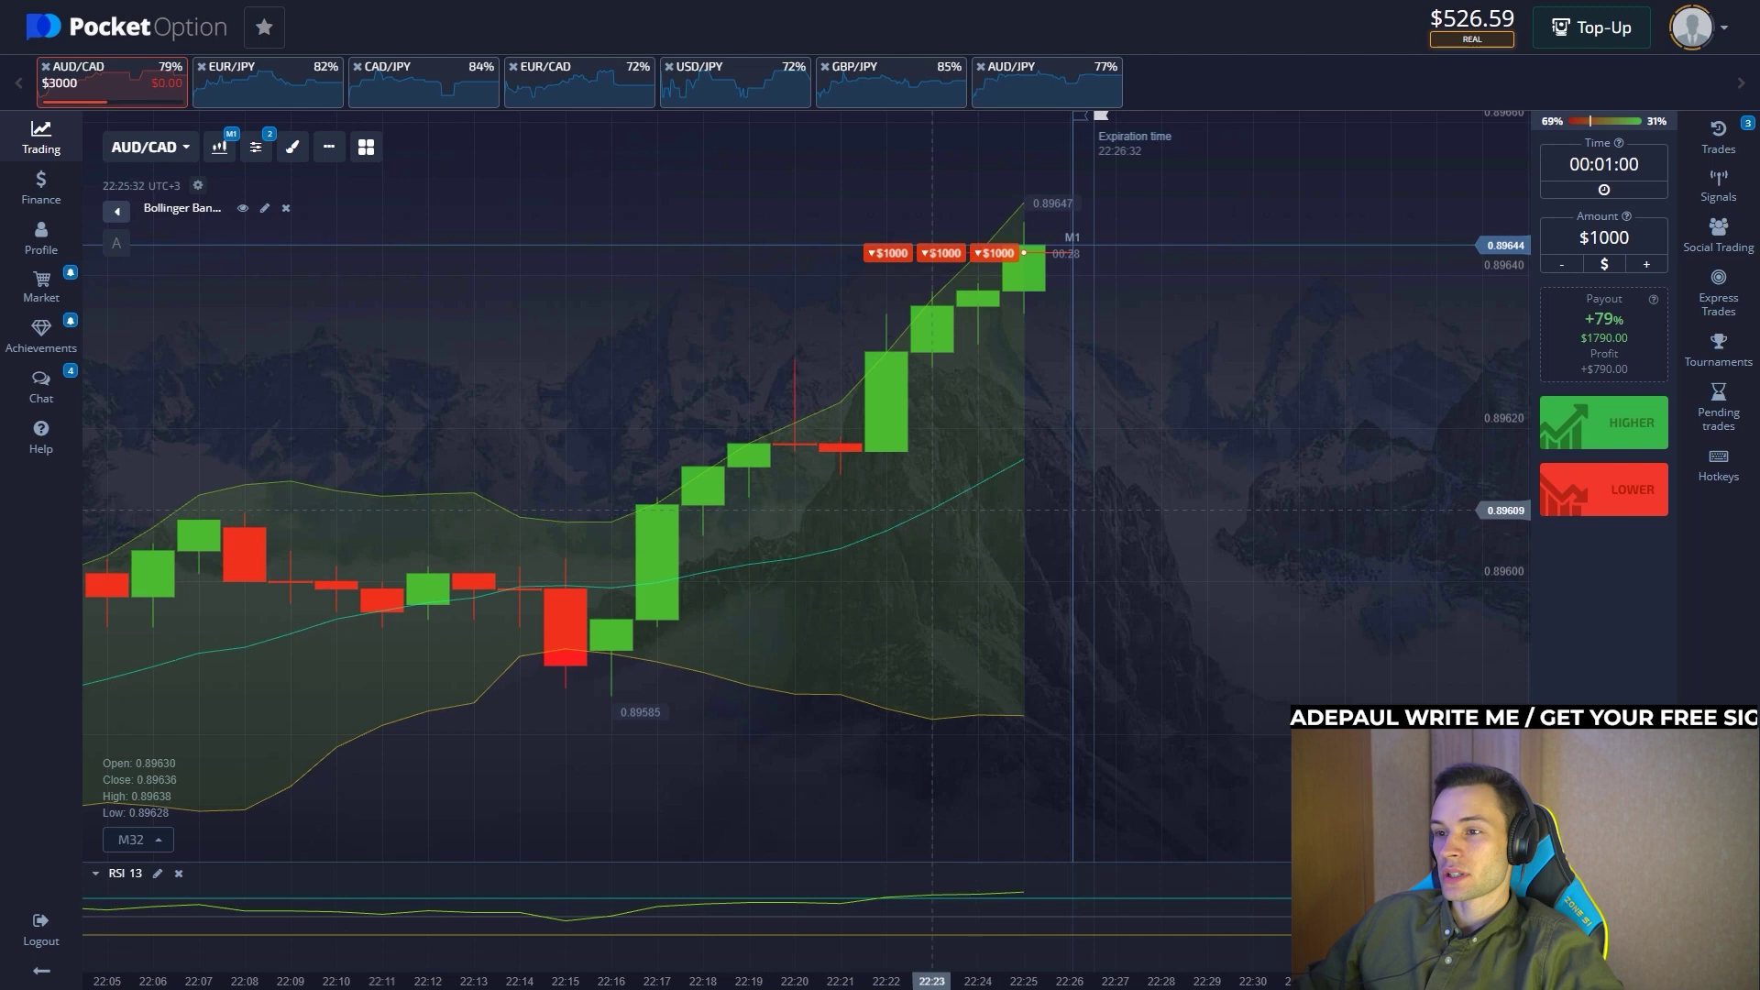
- Zoom the chart in and out while the three AUD/CAD Lower trades expire in profit
scroll(855, 475, "down", 3)
scroll(856, 475, "up", 5)
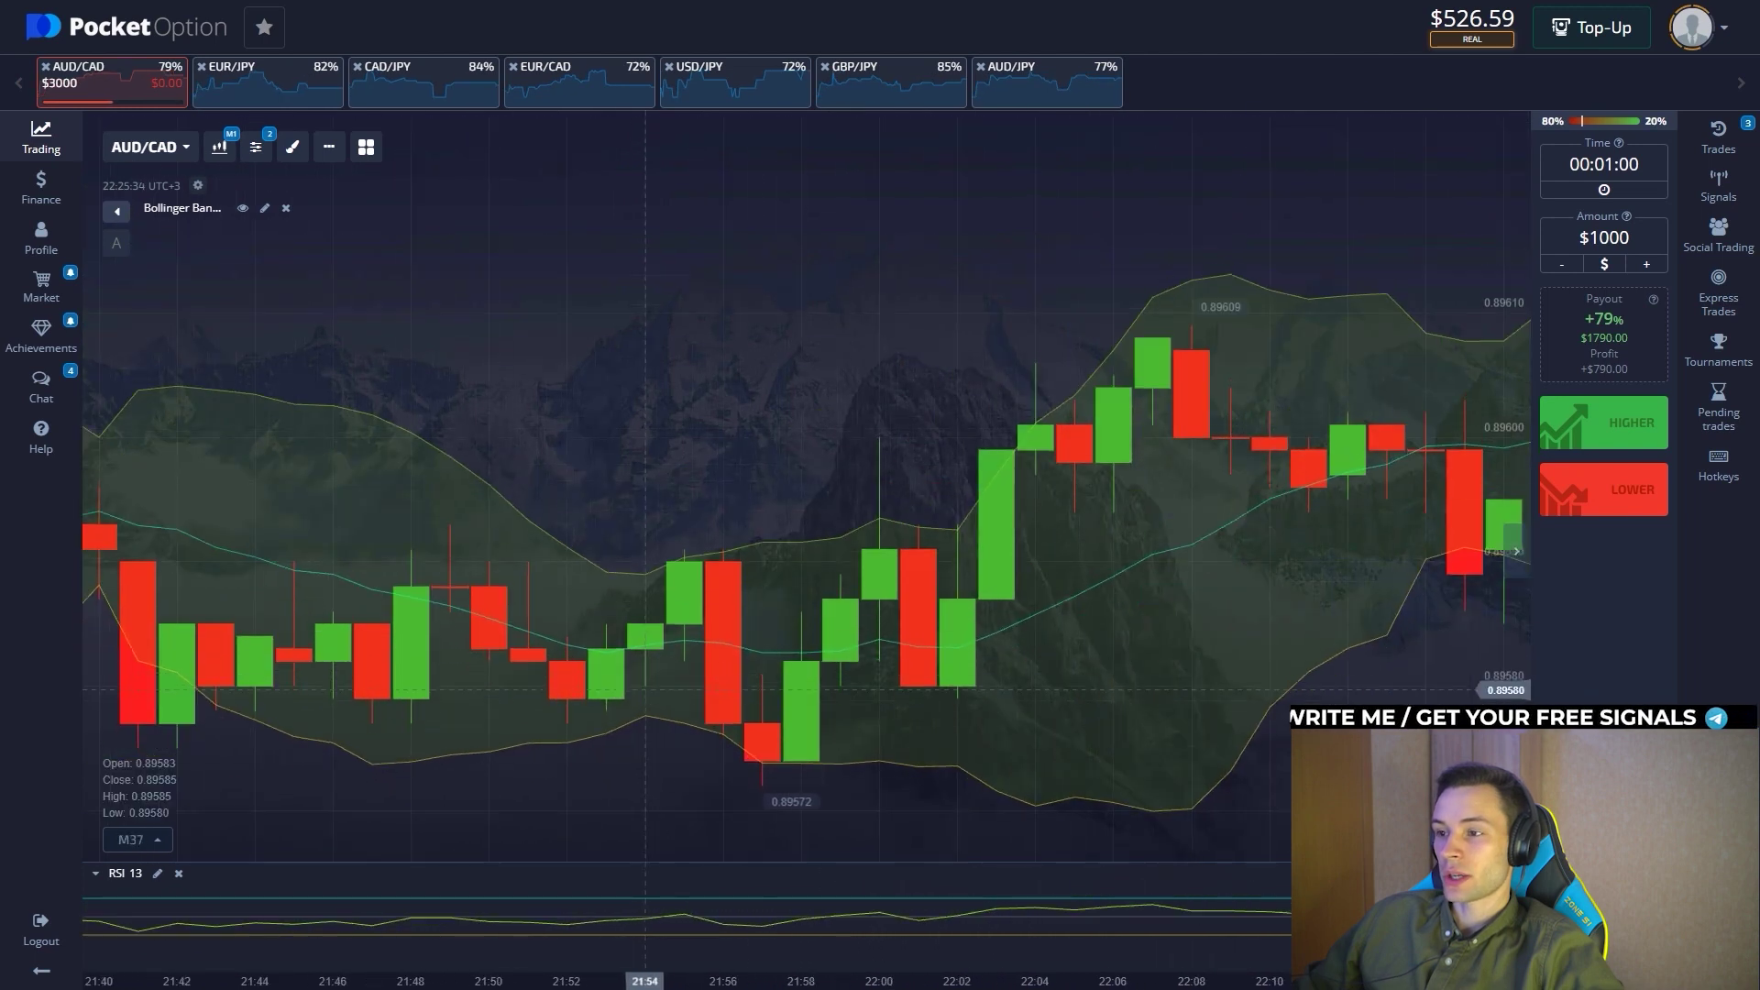
scroll(529, 657, "down", 2)
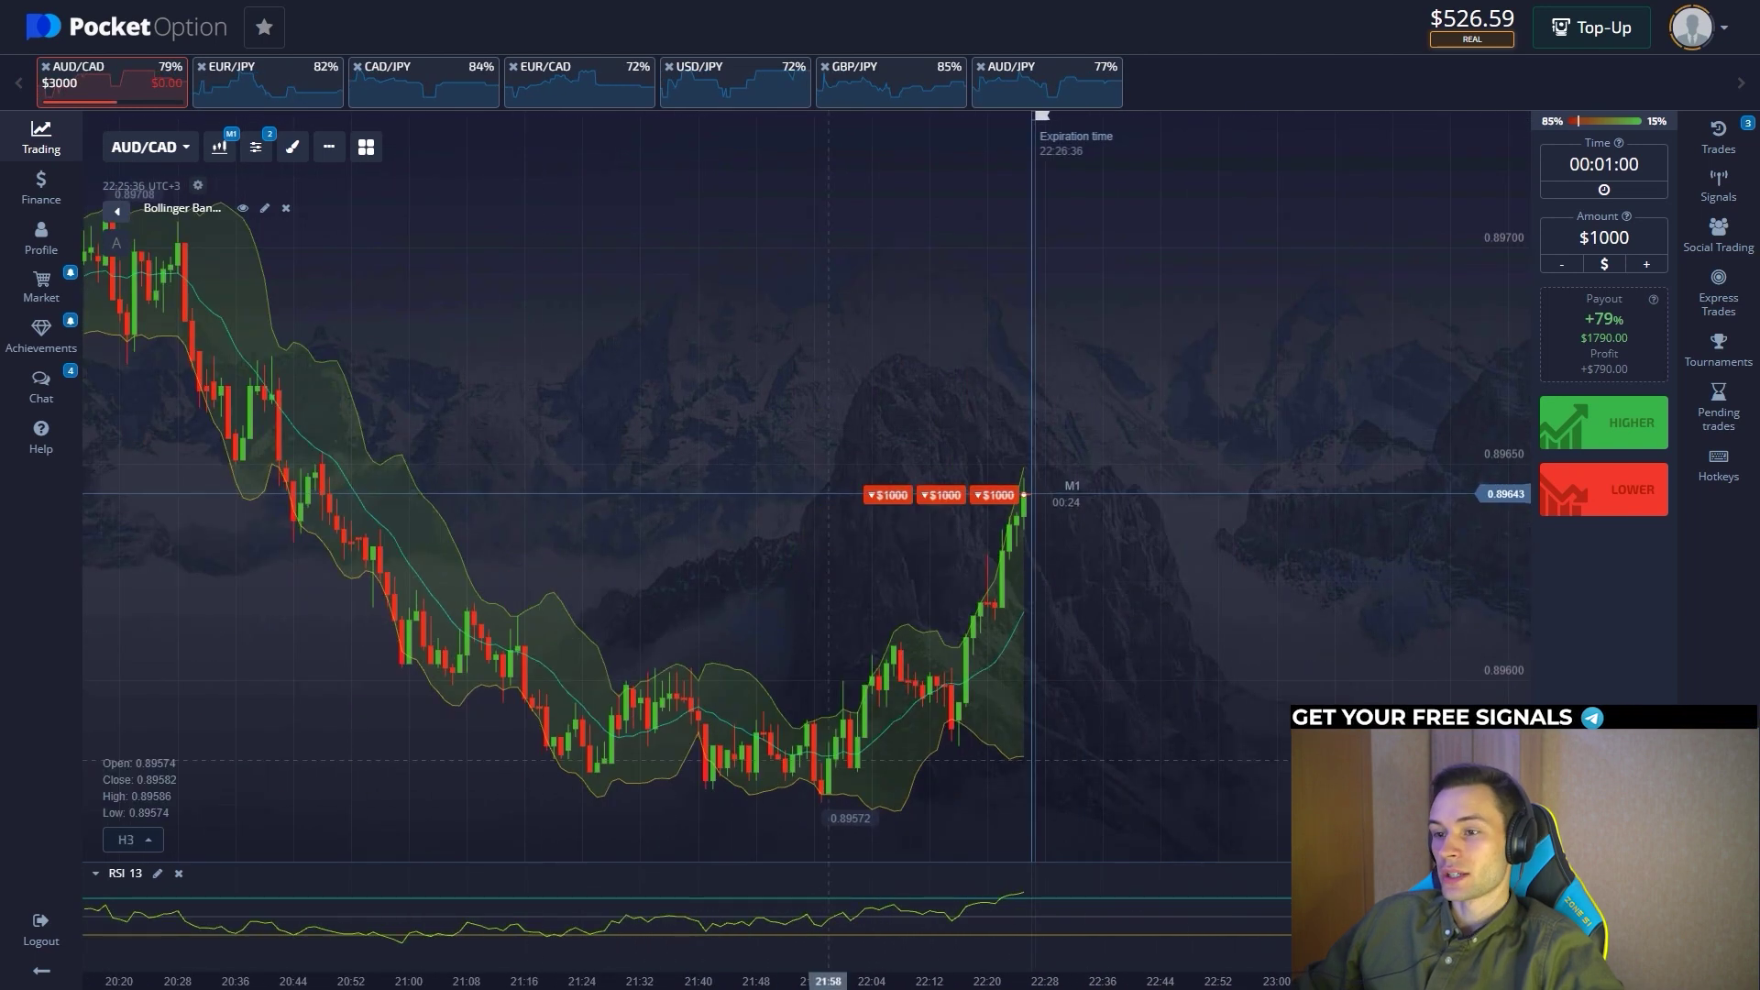
scroll(1112, 620, "down", 3)
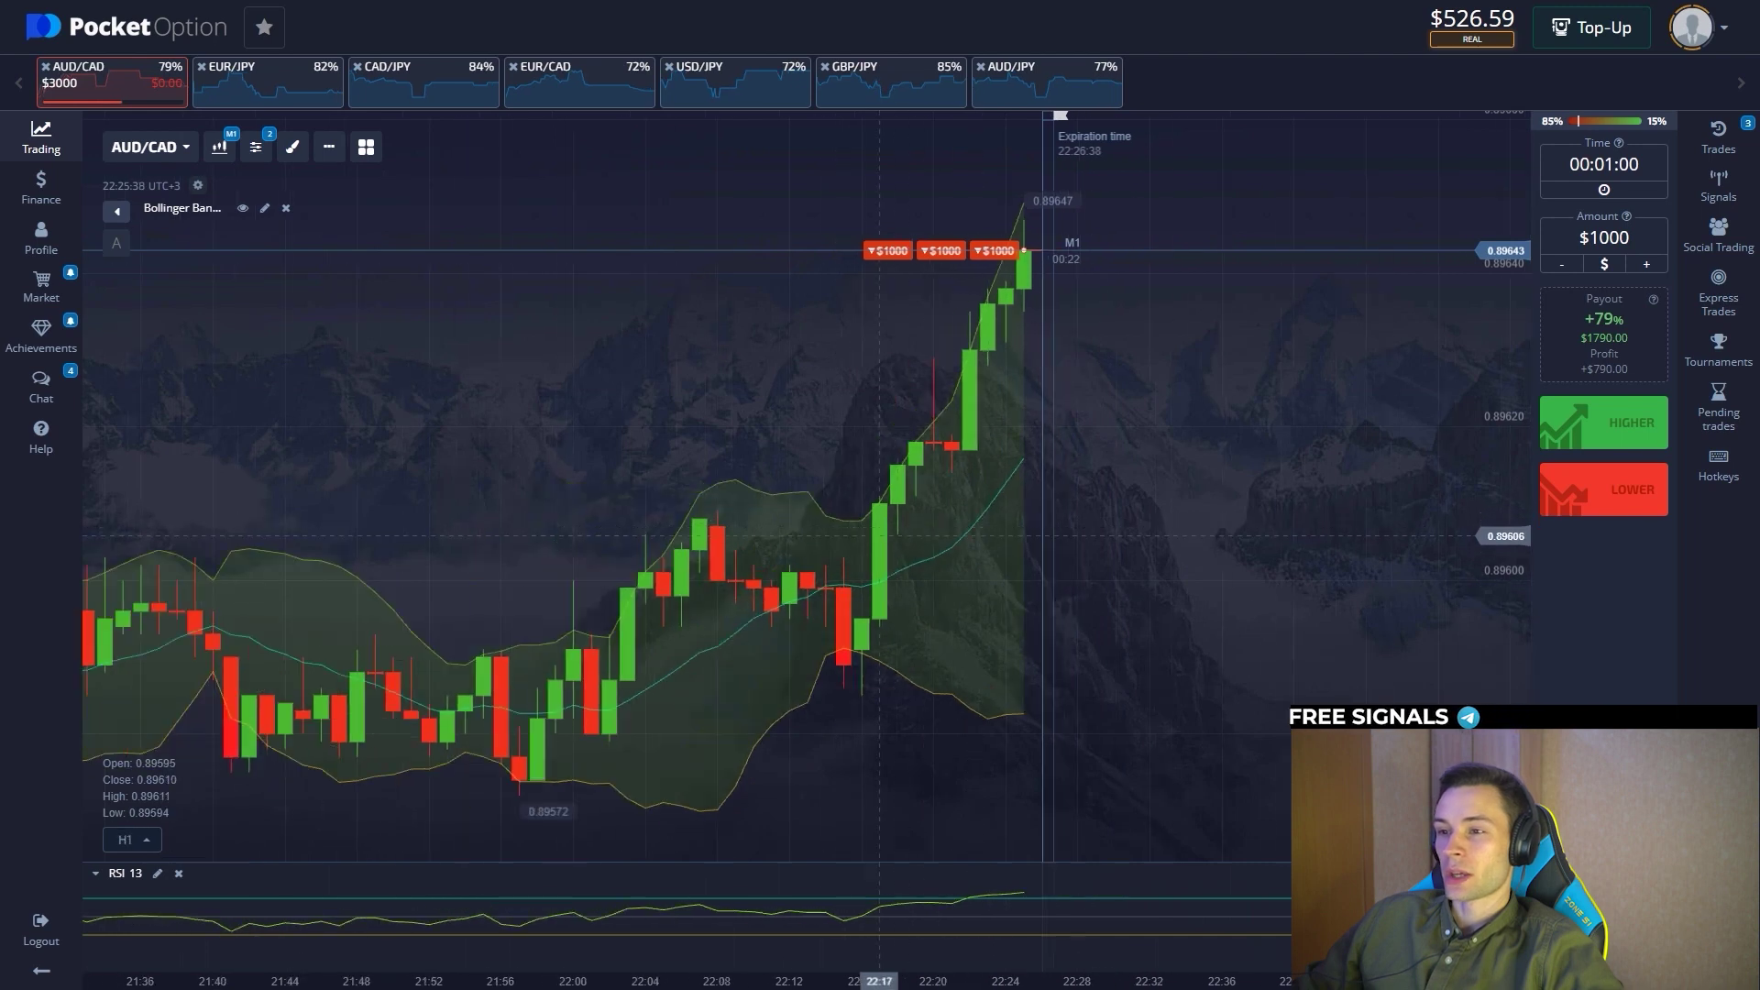
scroll(1062, 607, "up", 3)
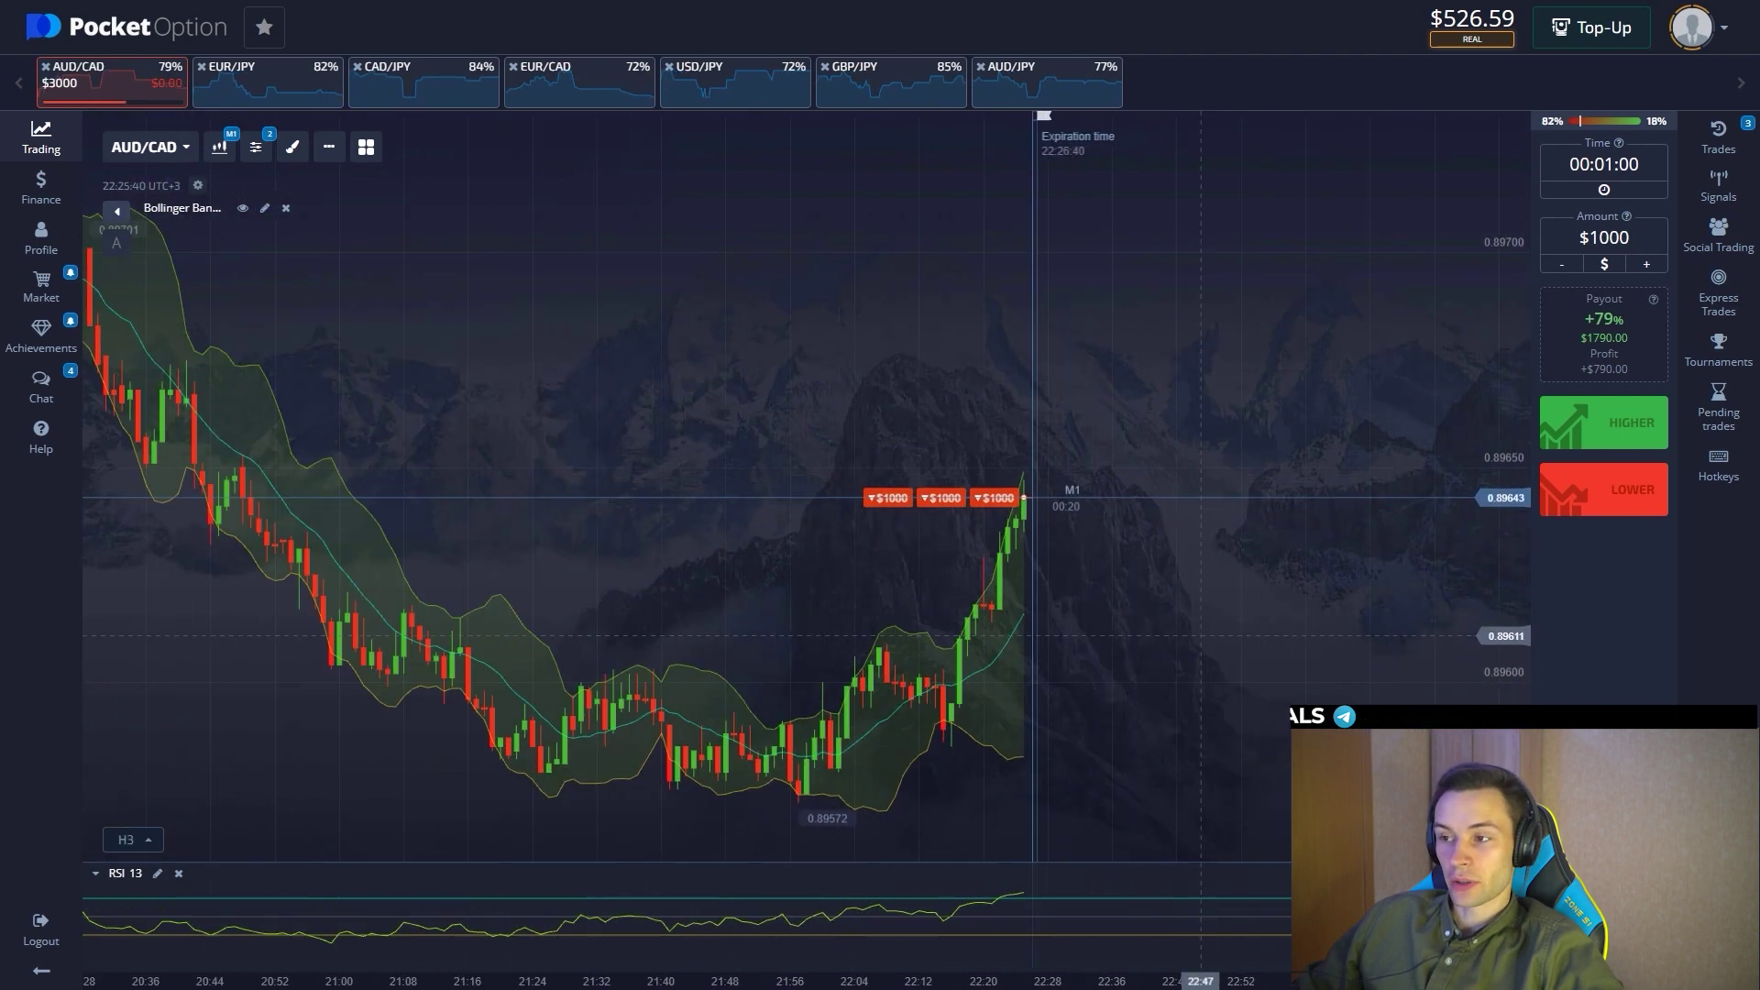
scroll(1063, 607, "up", 3)
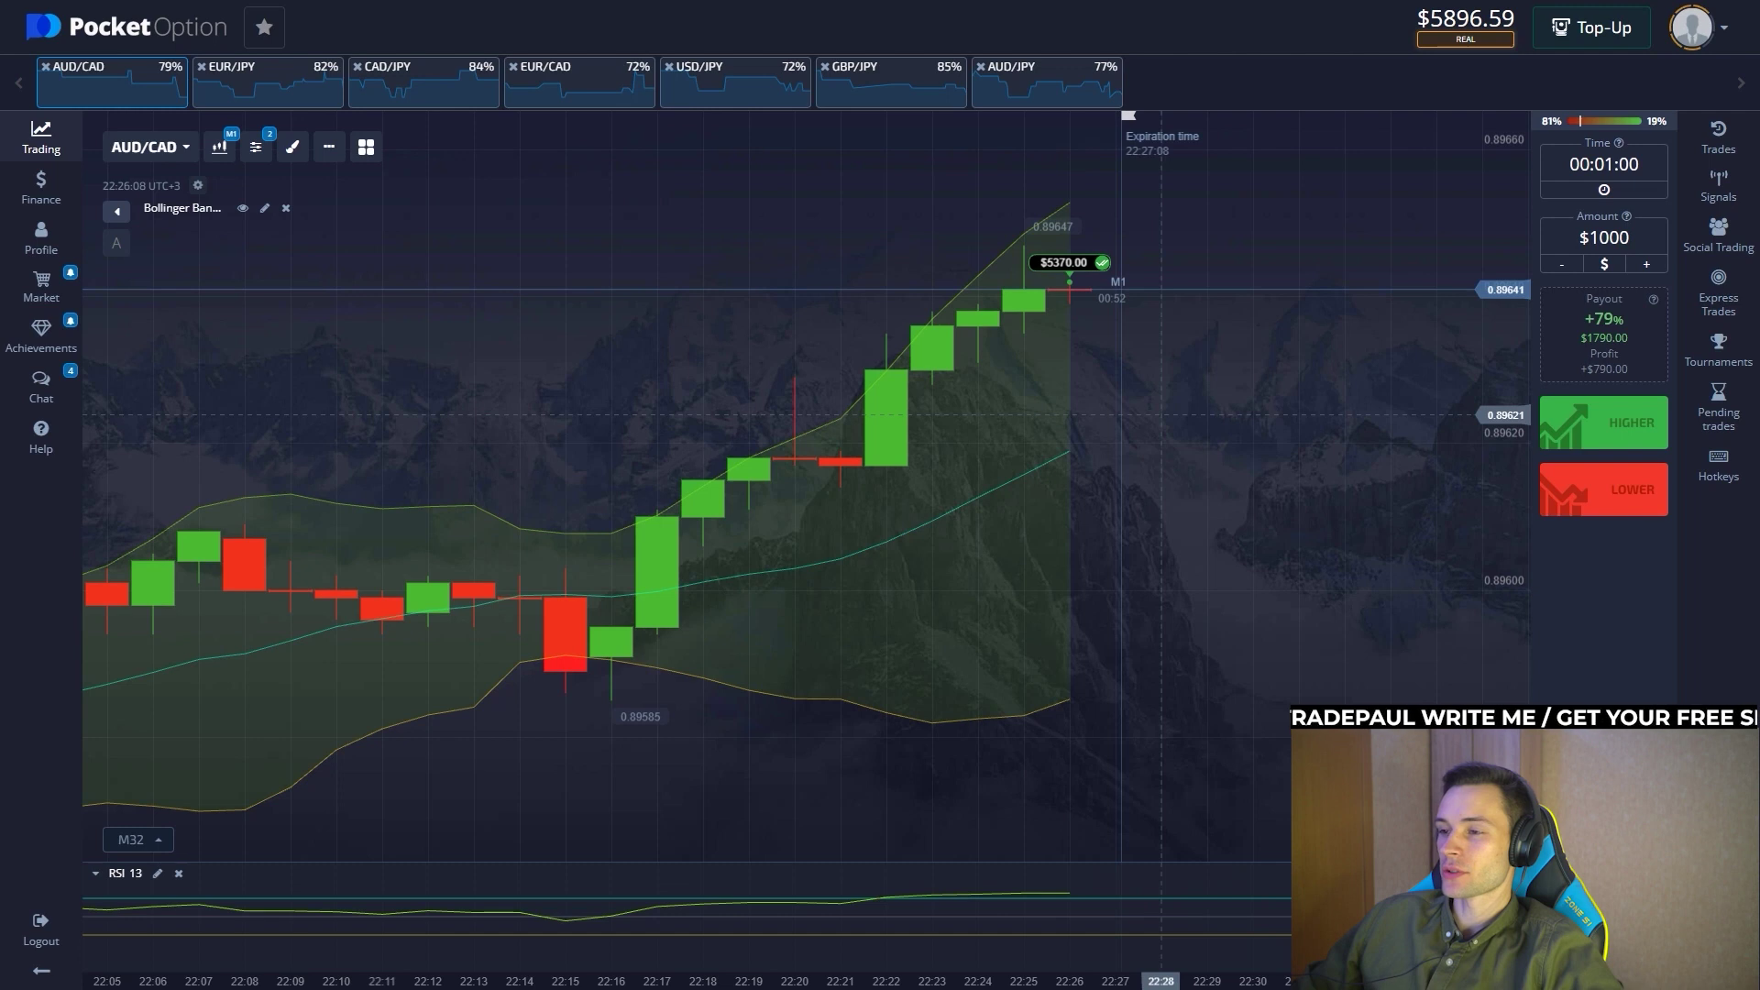
scroll(1162, 415, "down", 10)
- Switch to AUD/JPY and place five $1000 Lower trades with the Shift+S hotkey
left_click(735, 83)
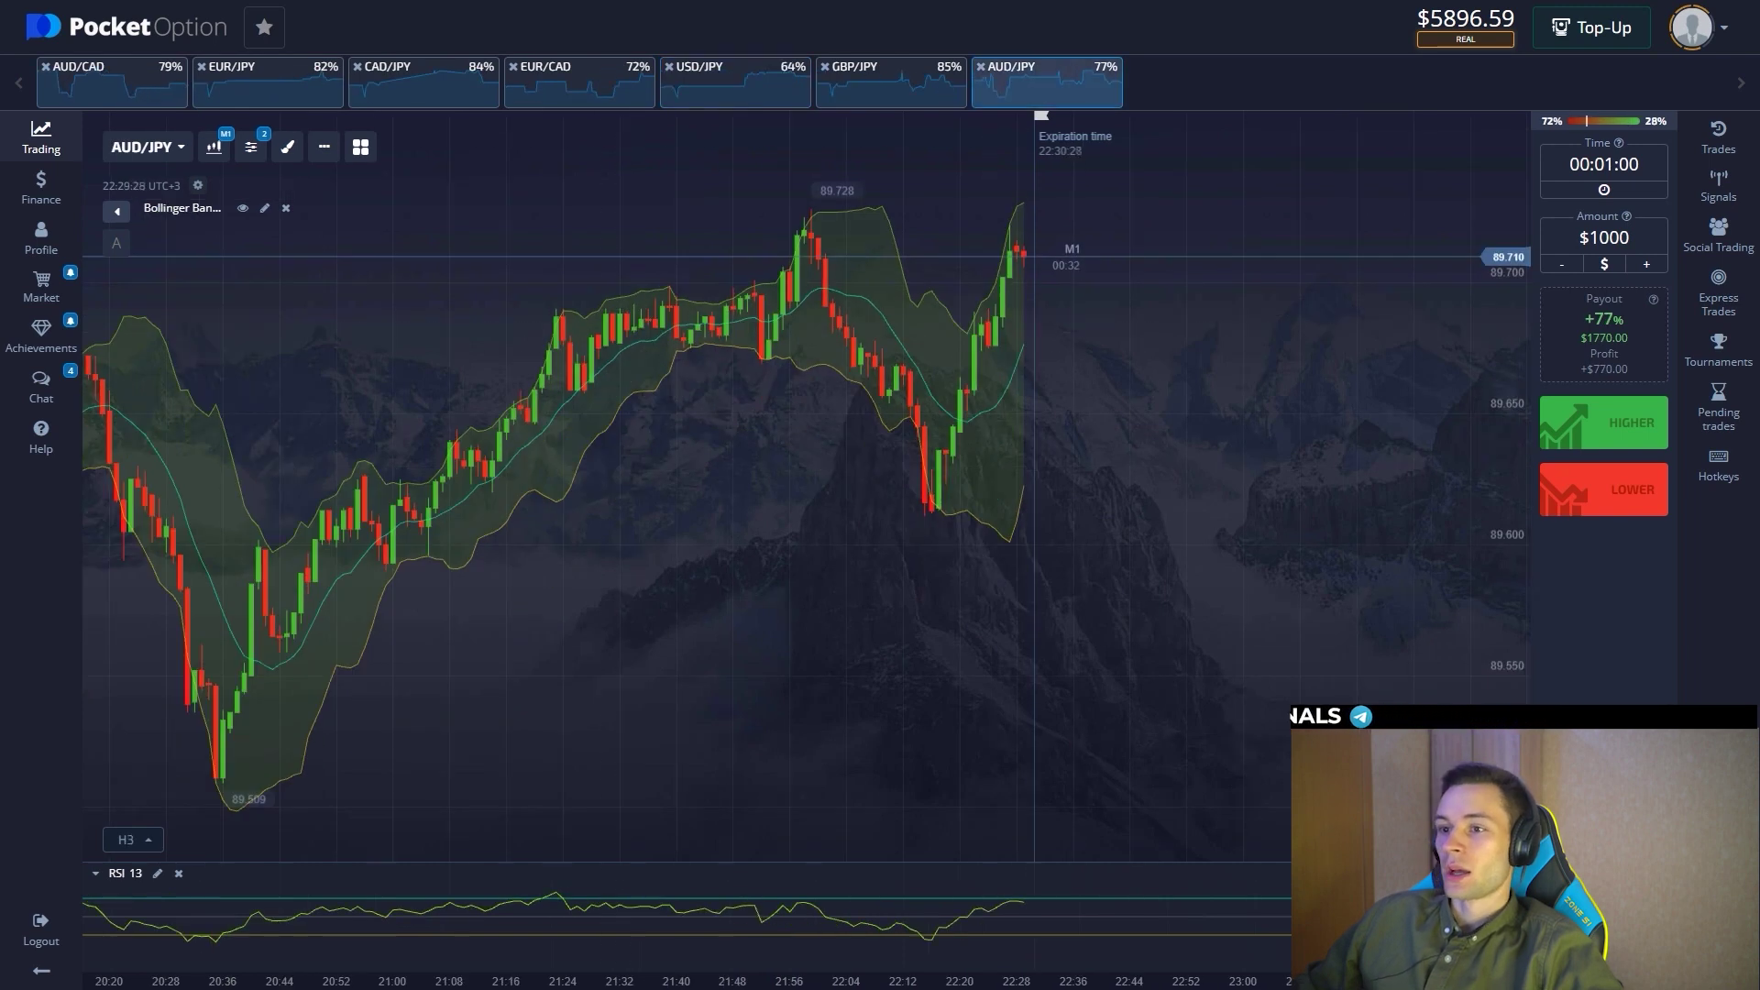
scroll(642, 458, "up", 4)
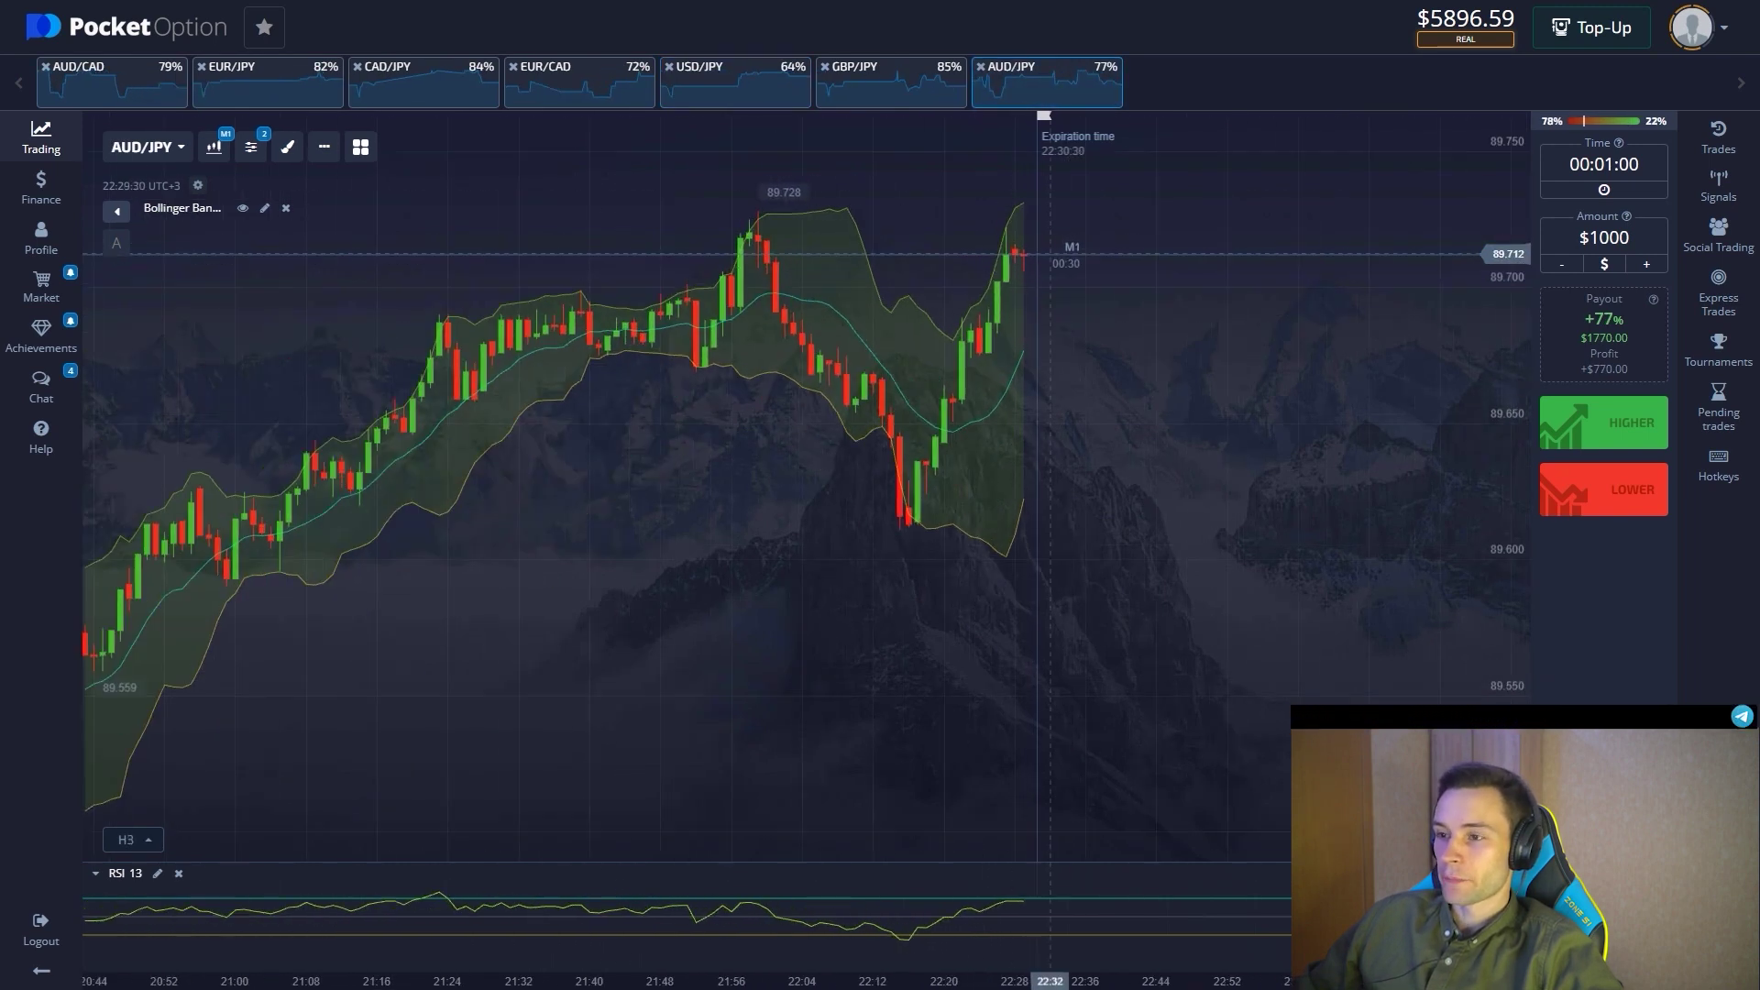
scroll(642, 459, "up", 4)
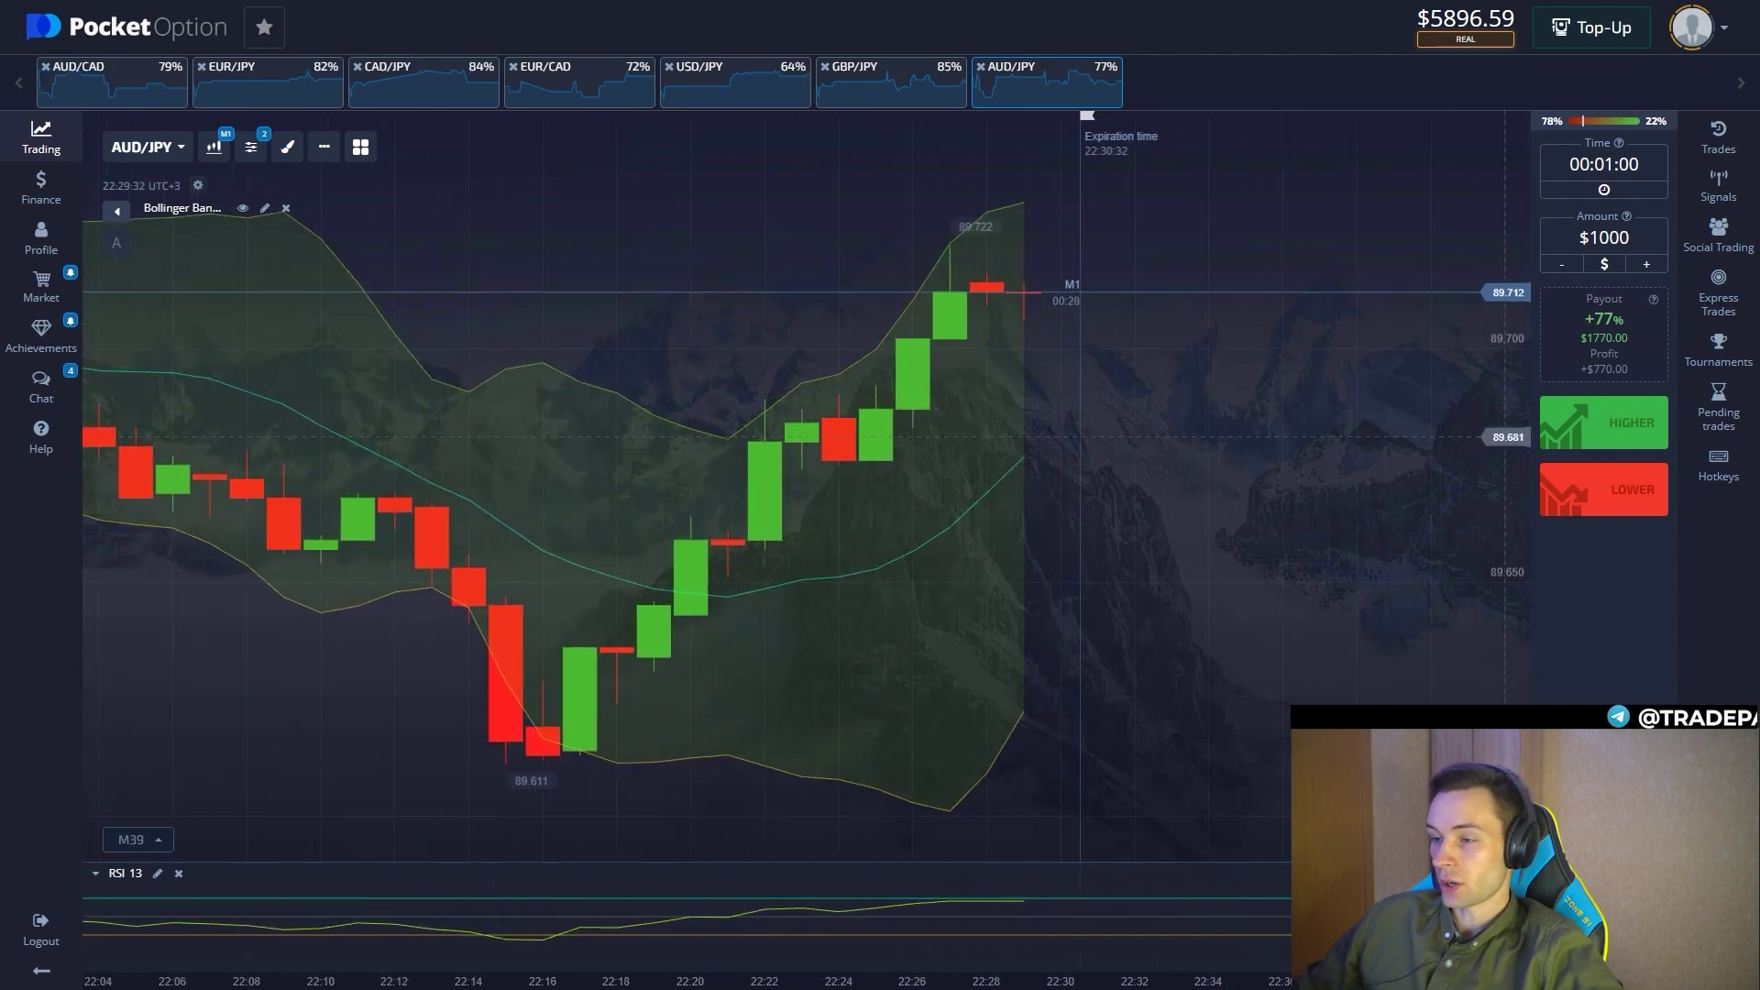
key("shift+s")
key("shift+s")
key("shift+s")
key("shift+s")
key("shift+s")
key("shift+s")
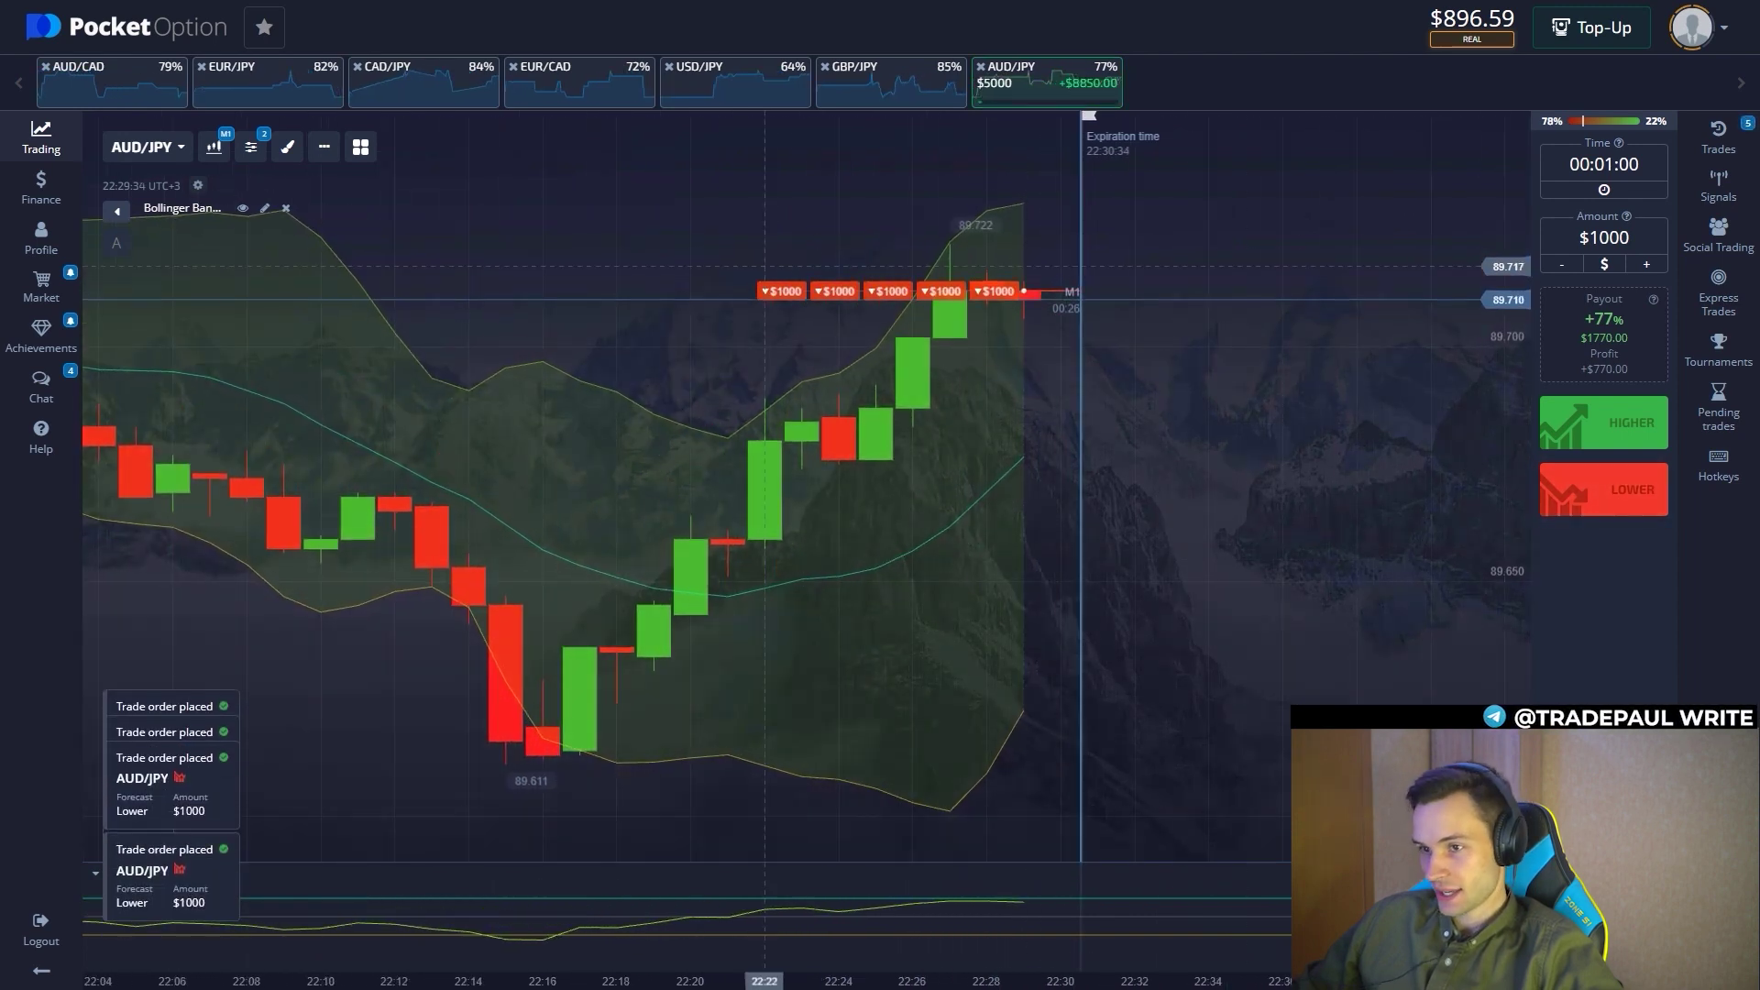
scroll(642, 458, "down", 4)
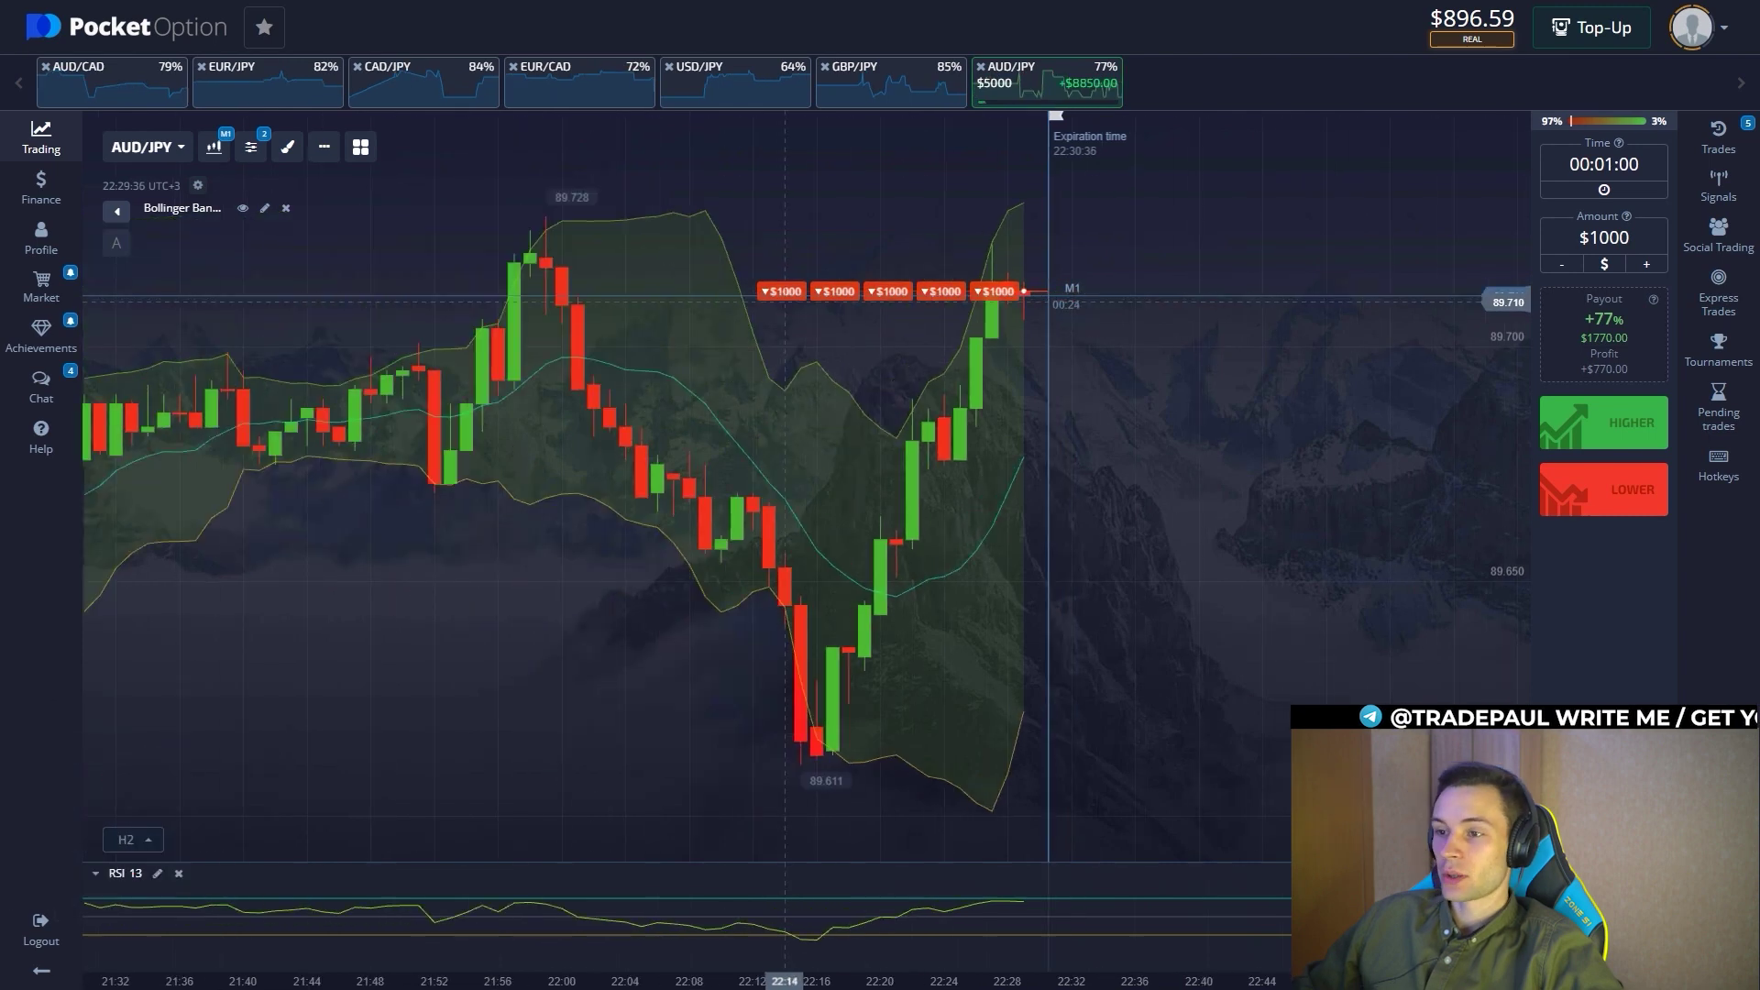
scroll(641, 458, "up", 2)
key("Print")
- Capture the AUD/JPY chart and mark the upper band, recent rally, downward arrows and RSI end in red
left_click_drag(346, 173, 1353, 989)
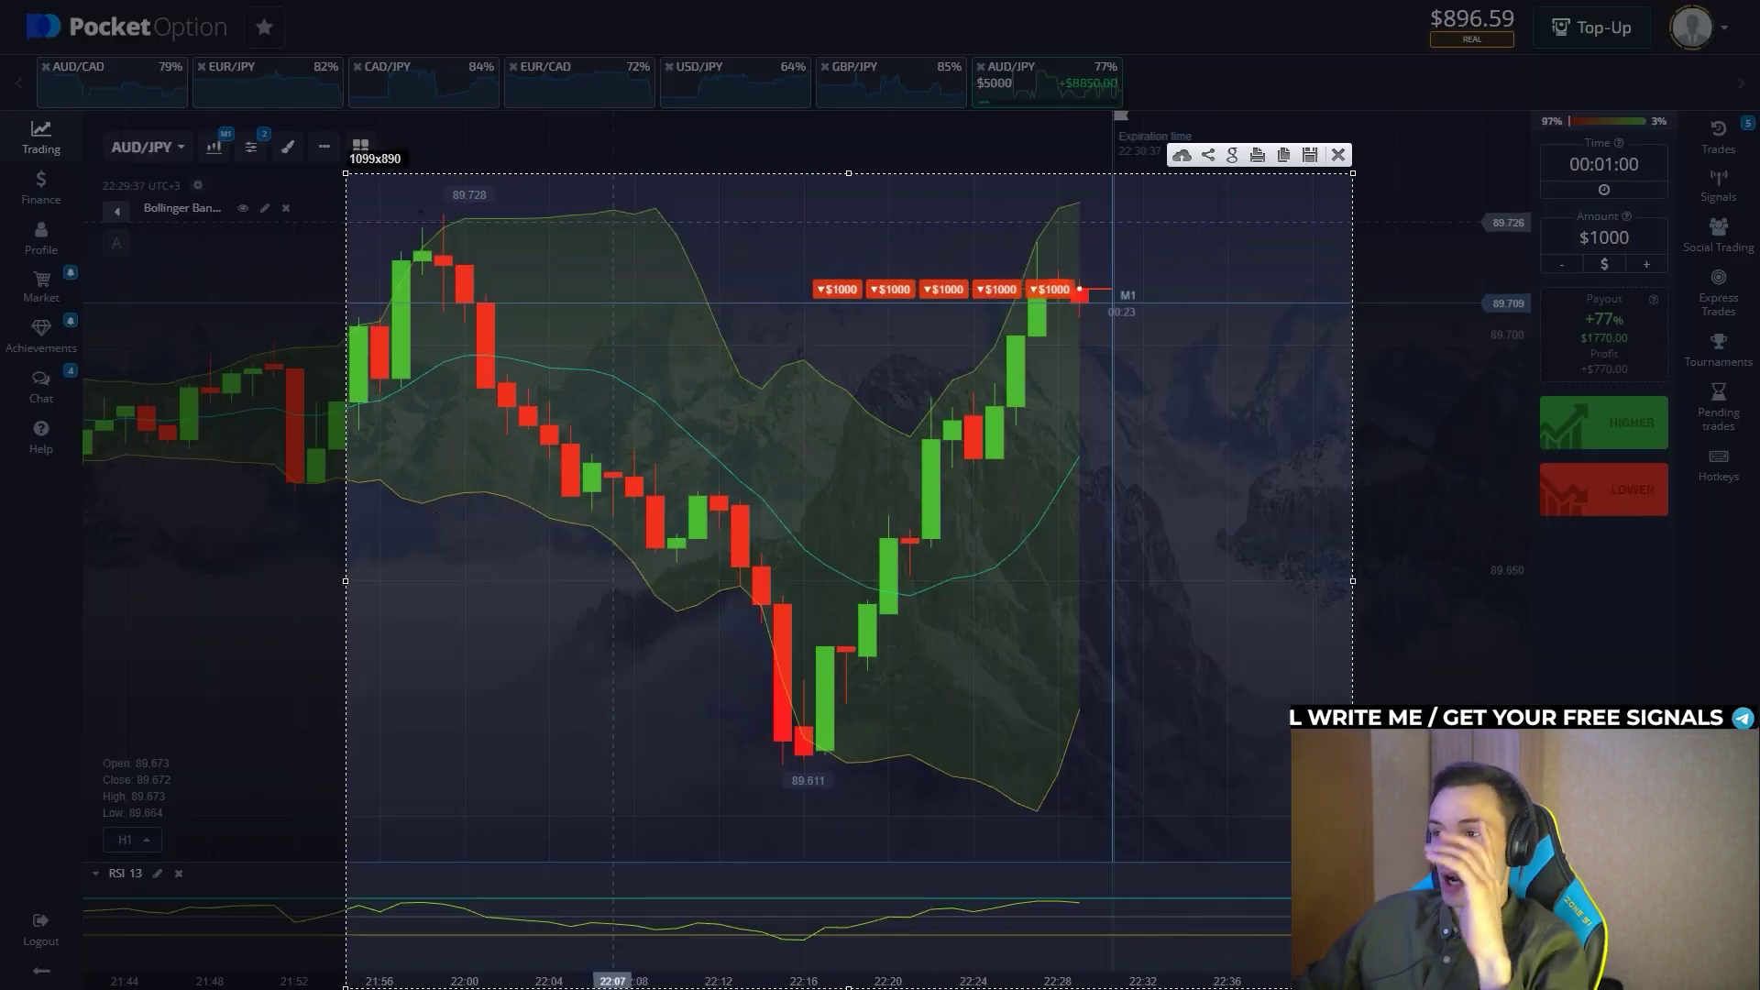
mouse_move(407, 202)
left_mouse_down()
mouse_move(1237, 220)
mouse_move(1269, 241)
left_mouse_up()
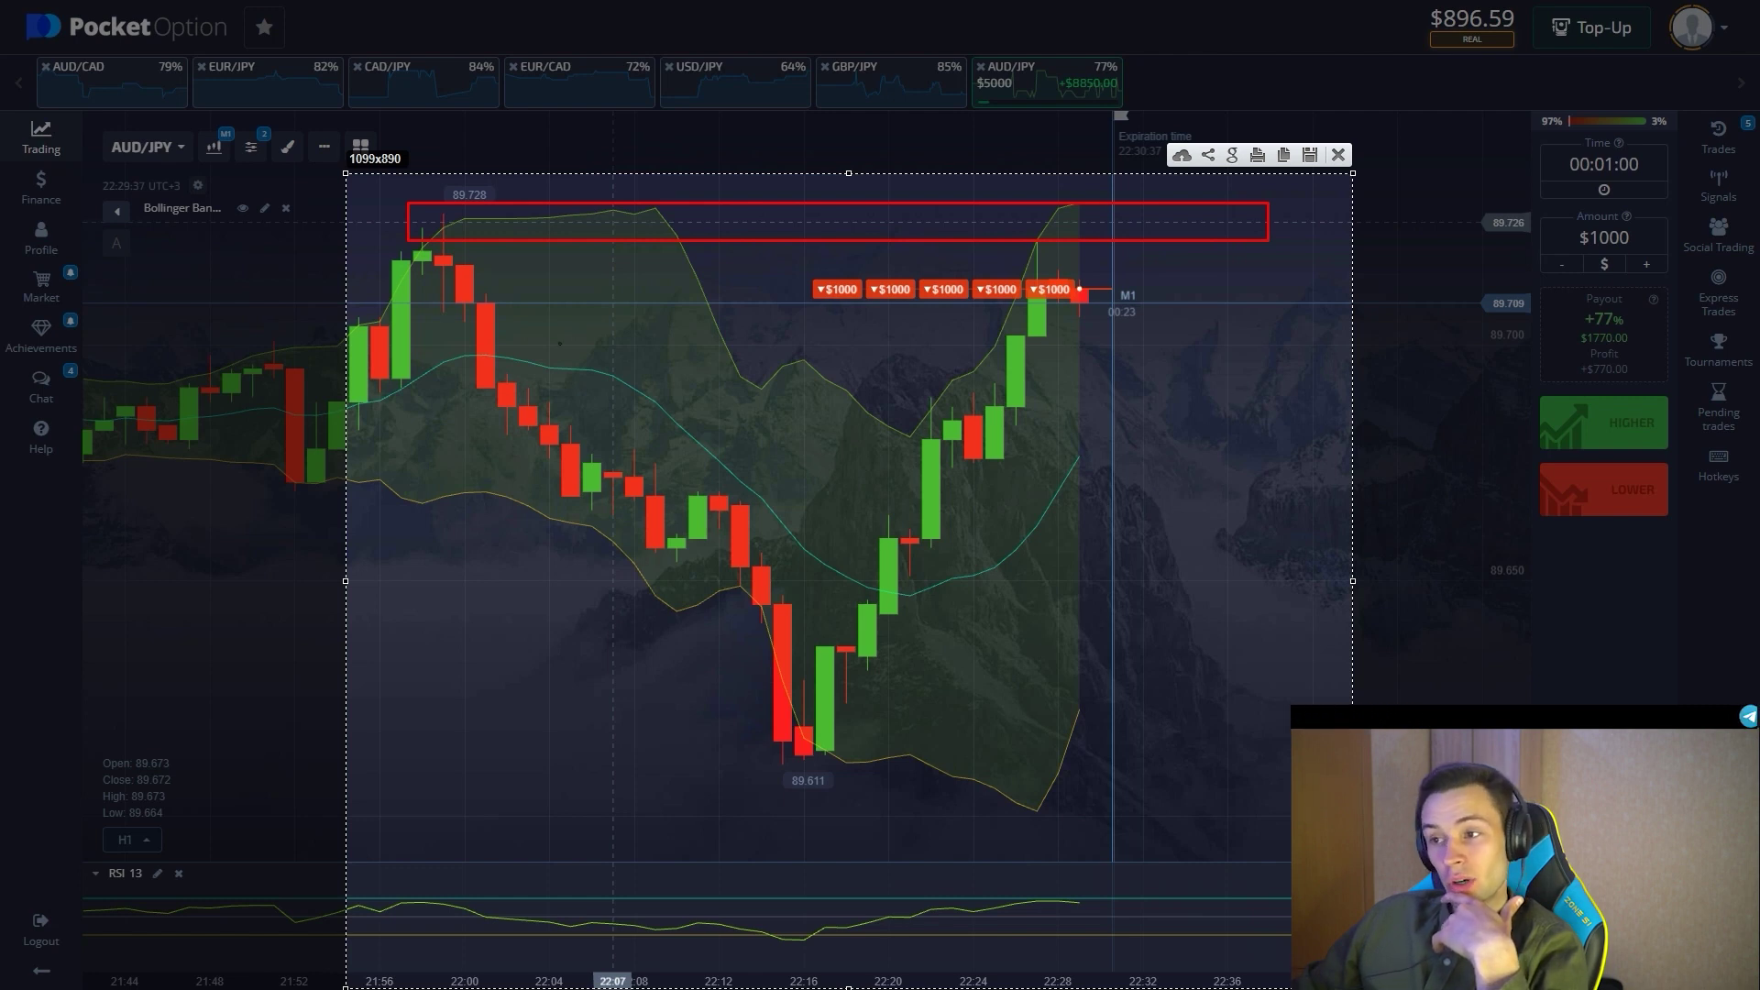
mouse_move(475, 242)
left_mouse_down()
mouse_move(590, 427)
mouse_move(631, 456)
left_mouse_up()
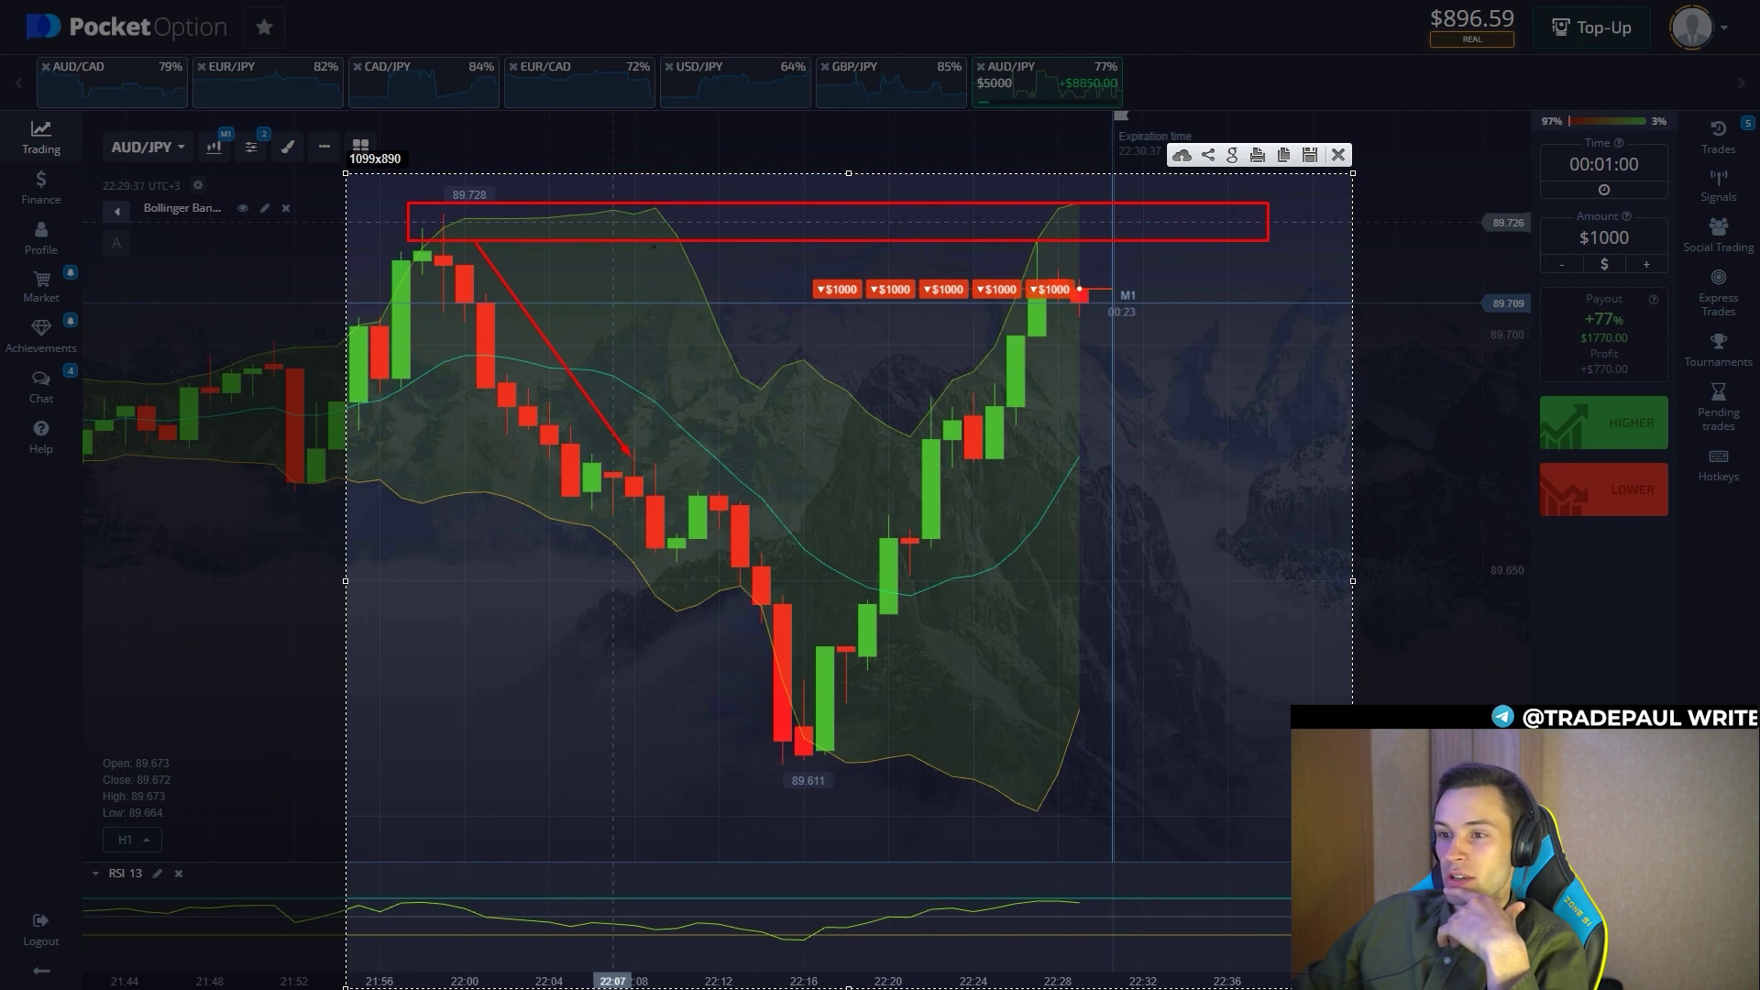
left_click_drag(1038, 240, 1233, 425)
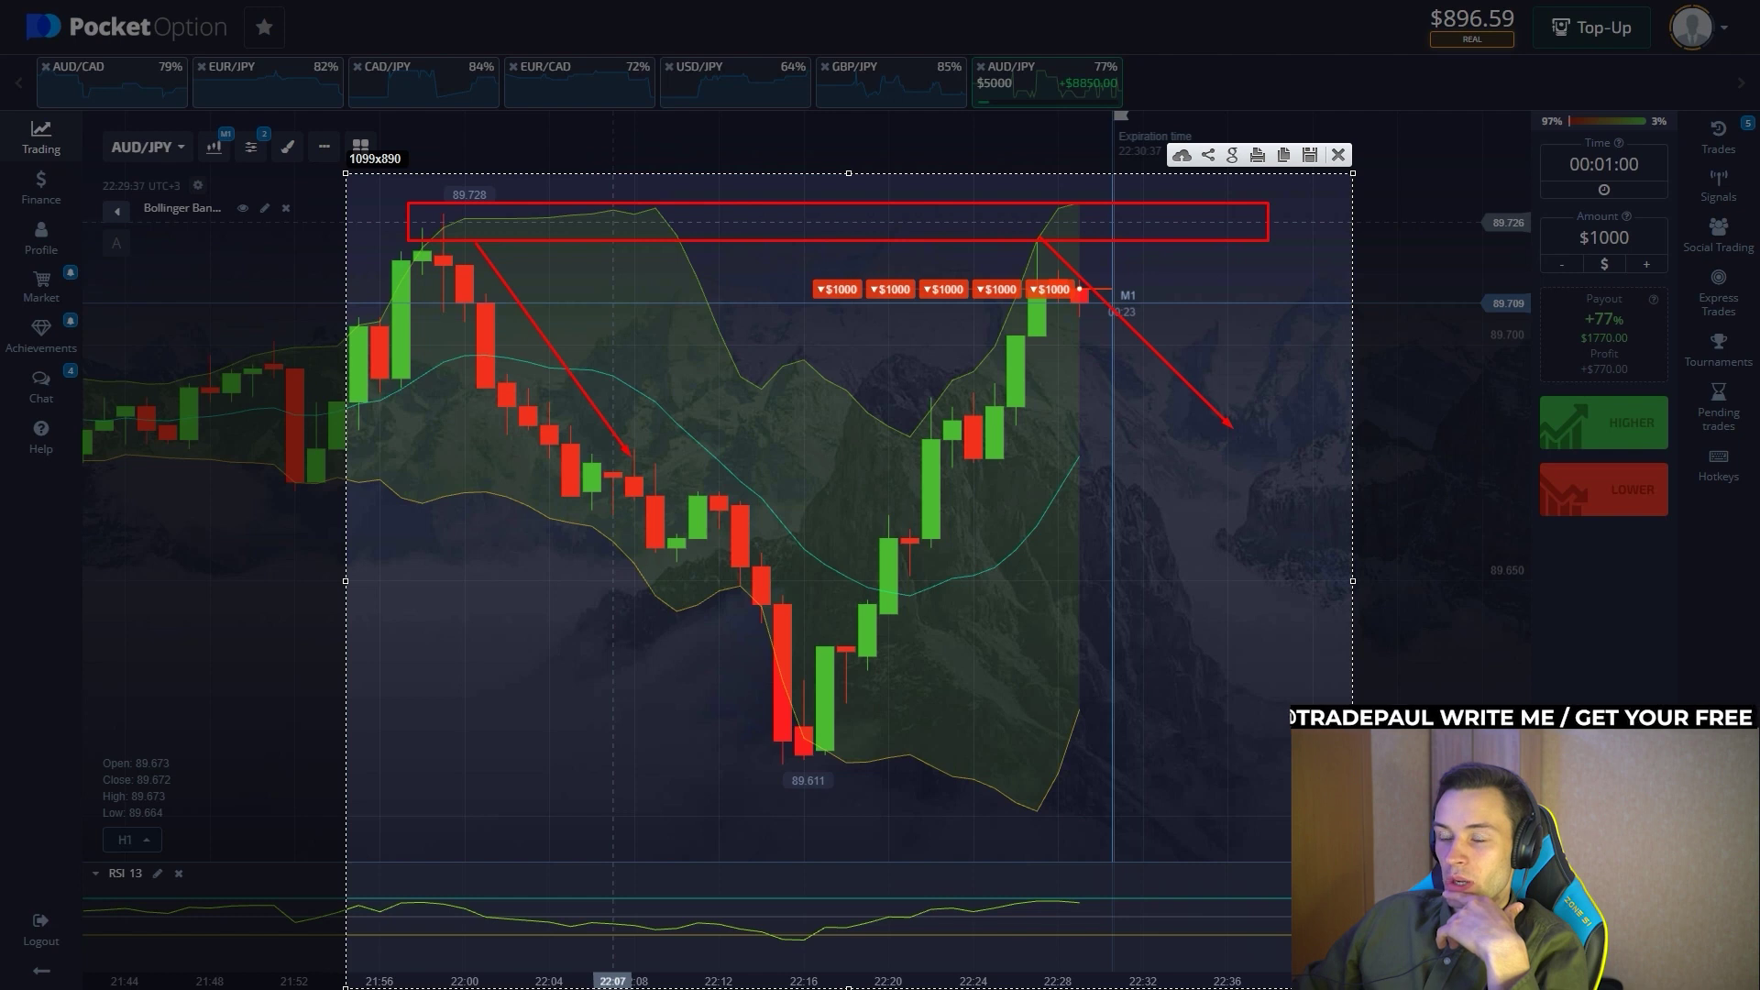
mouse_move(1064, 886)
left_mouse_down()
mouse_move(1038, 900)
mouse_move(1093, 906)
mouse_move(1067, 886)
left_mouse_up()
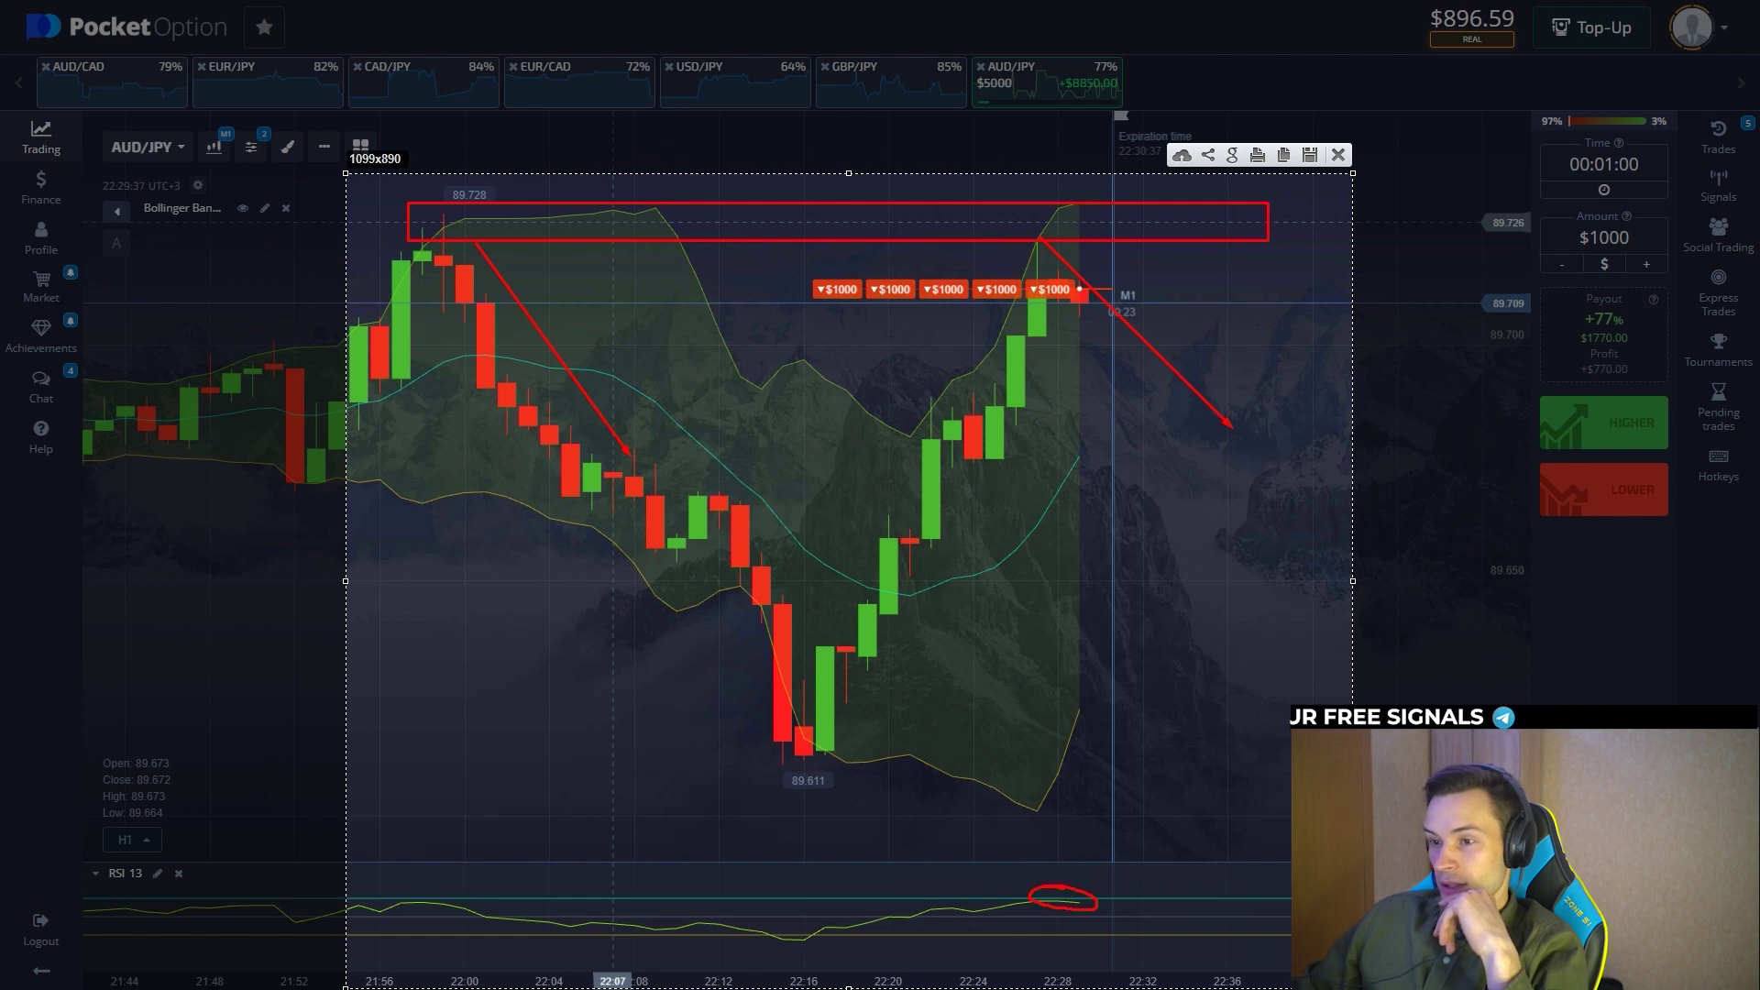
left_click_drag(1082, 906, 1111, 934)
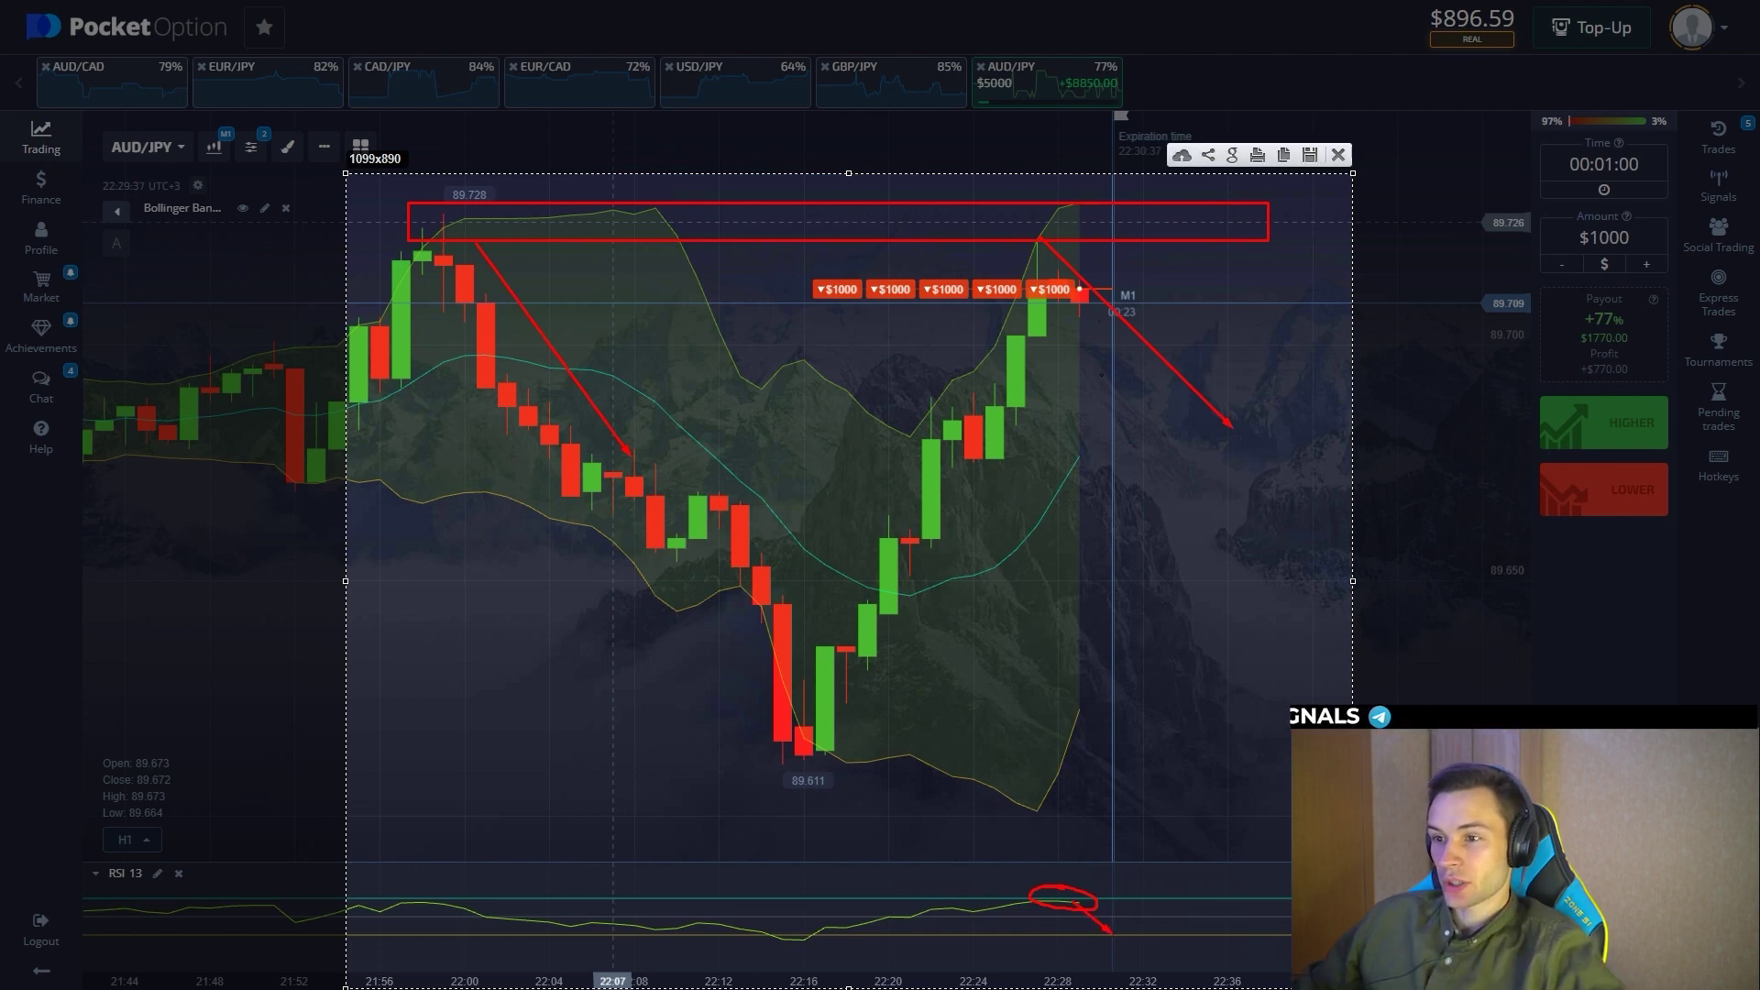
mouse_move(818, 243)
left_mouse_down()
mouse_move(905, 253)
mouse_move(1102, 764)
left_mouse_up()
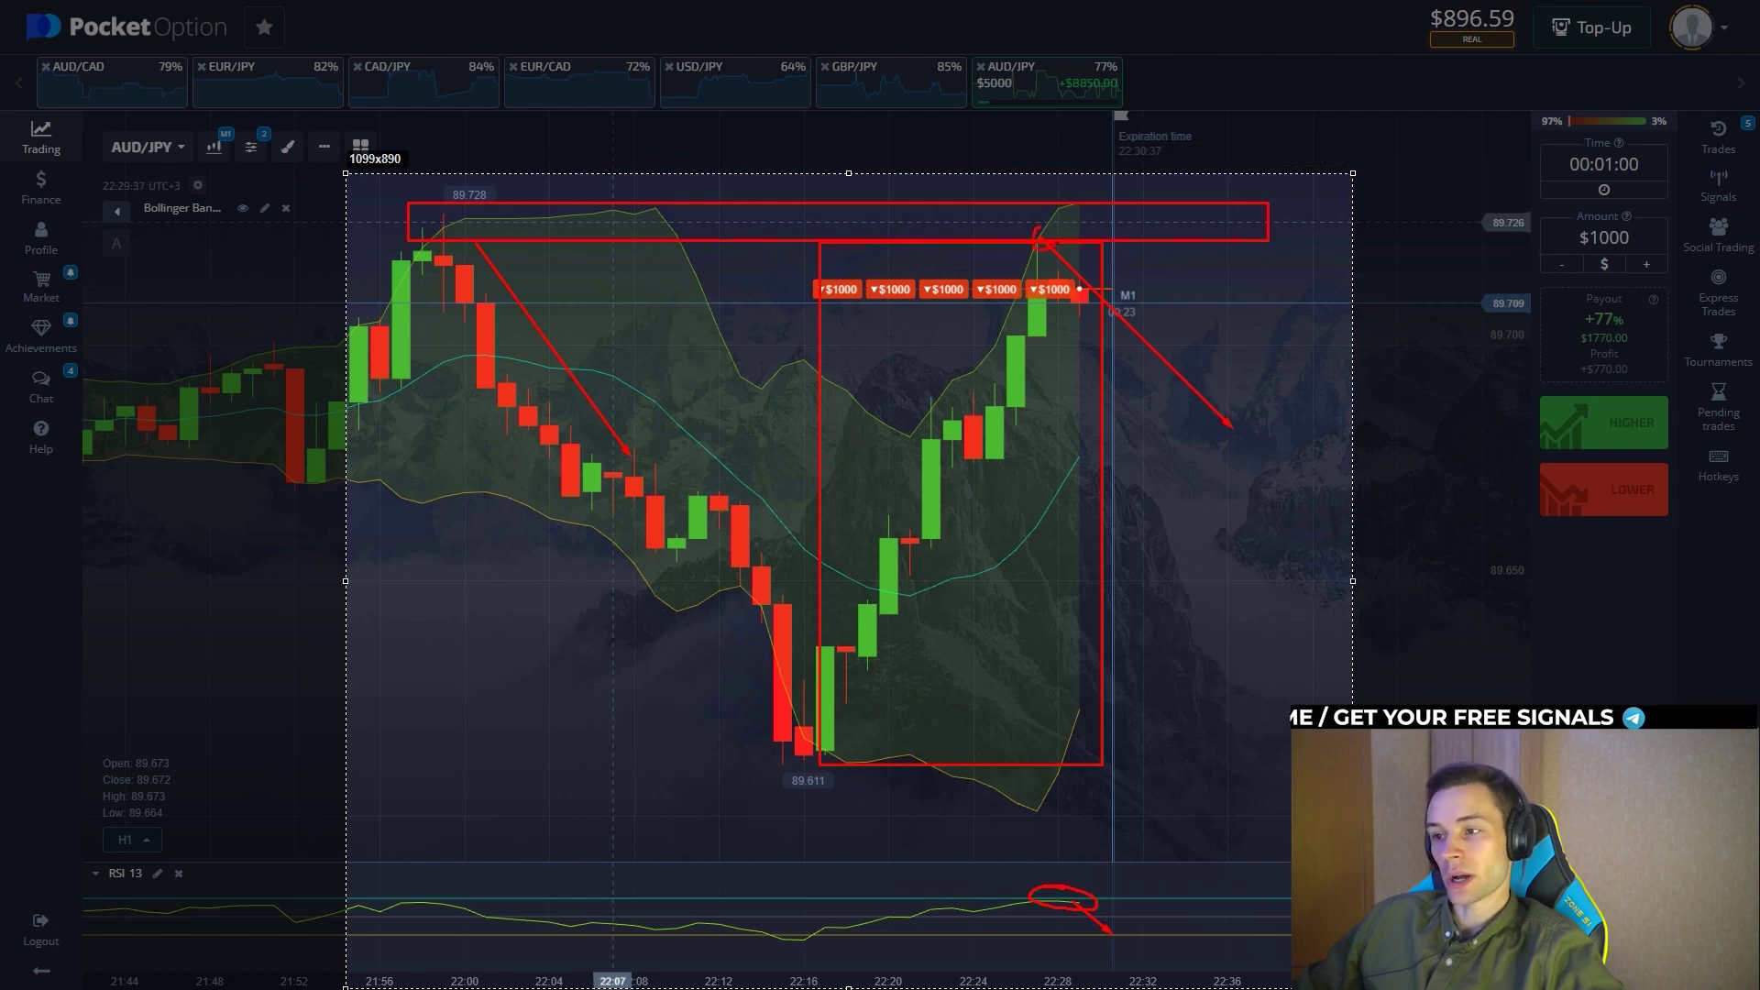
key("Escape")
- Scroll the chart while the AUD/JPY Lower trades close, reaching a $9746.59 balance
scroll(596, 495, "up", 3)
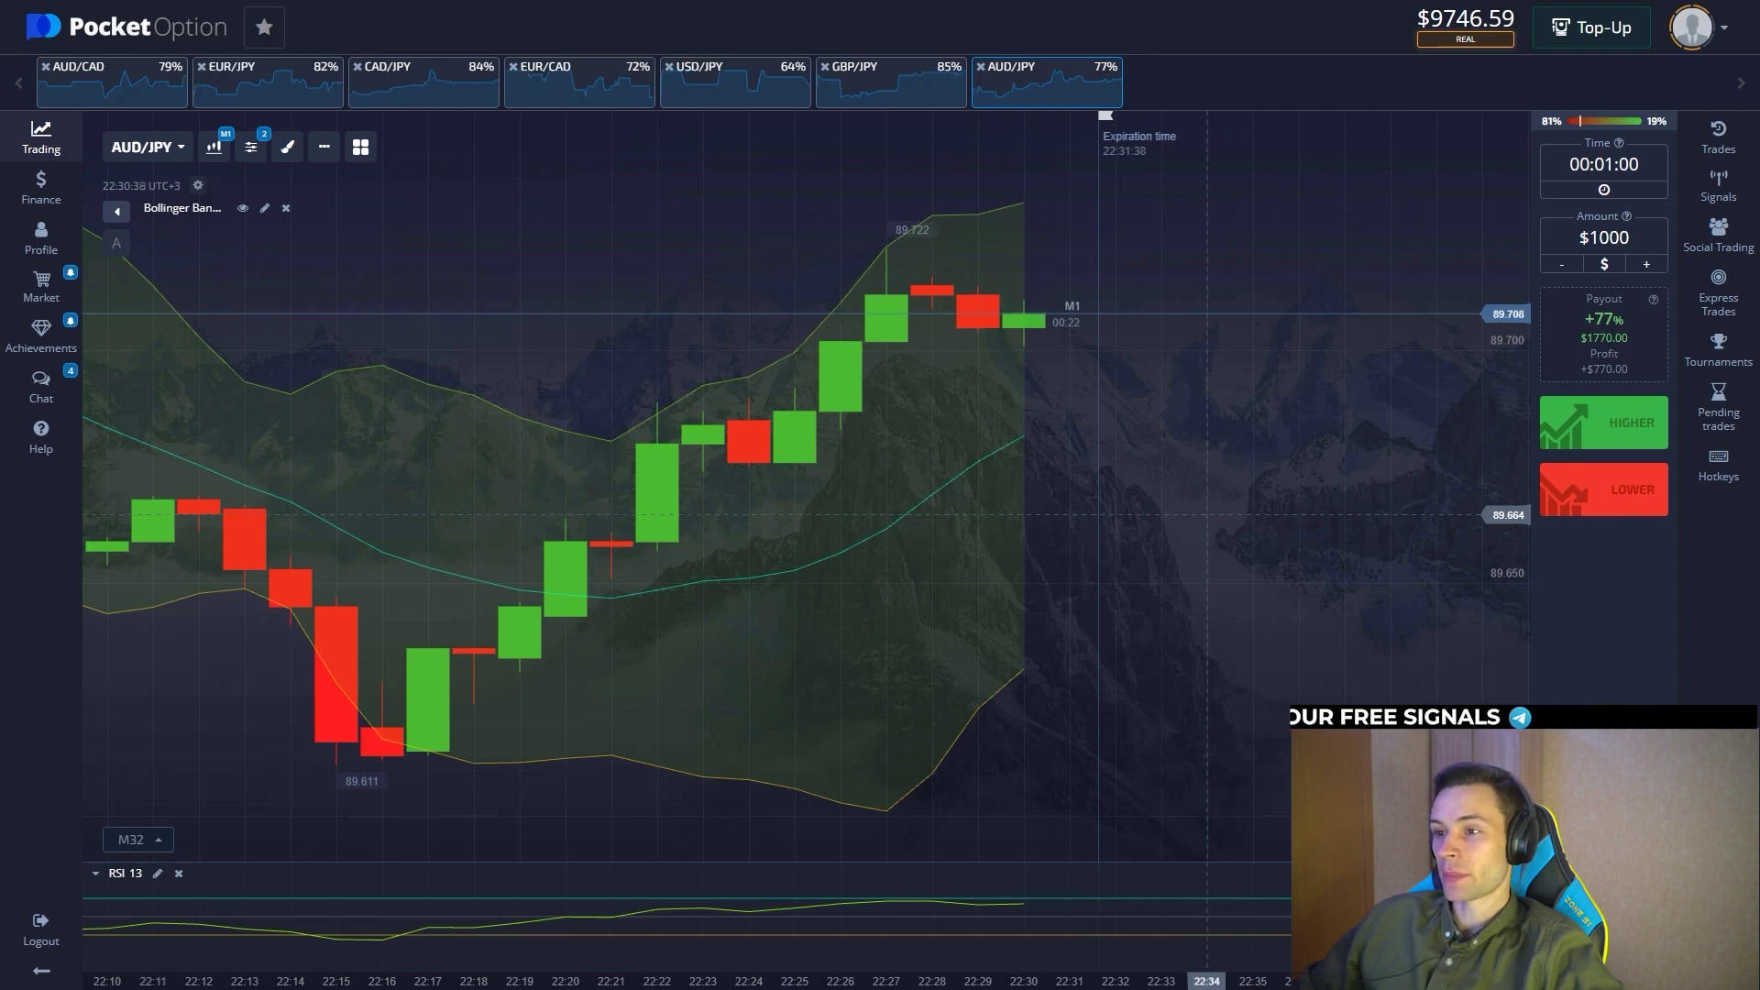
scroll(680, 414, "down", 5)
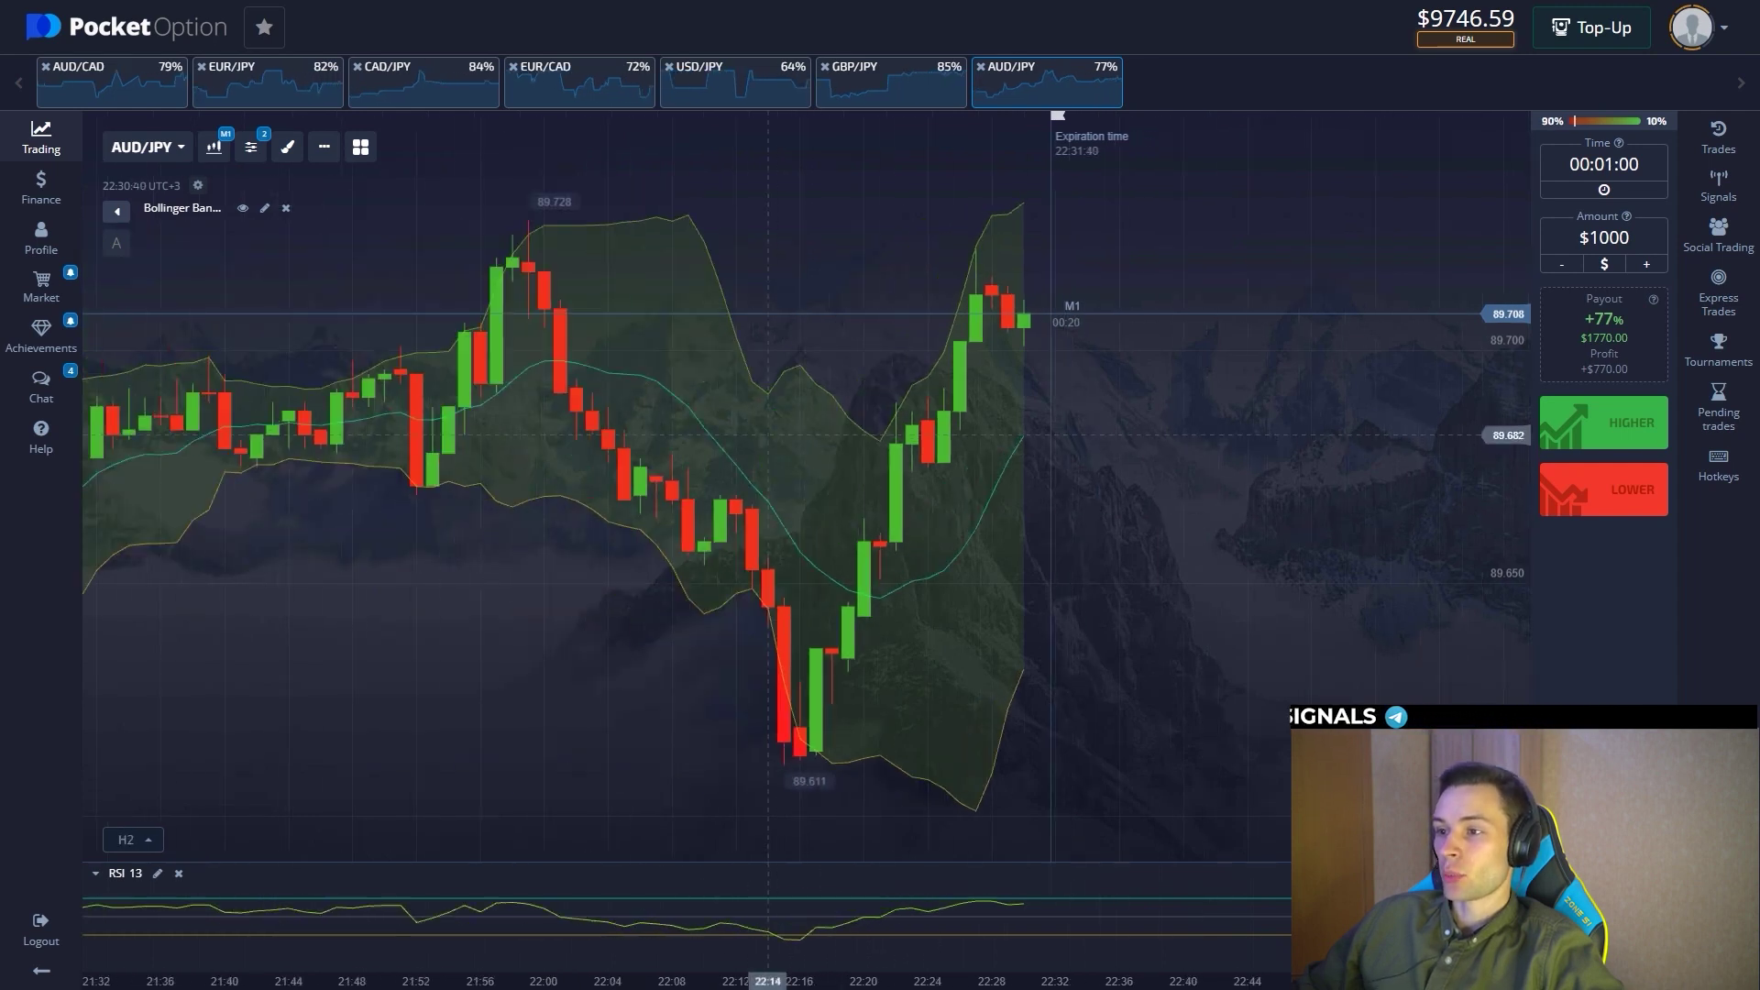
scroll(679, 415, "down", 3)
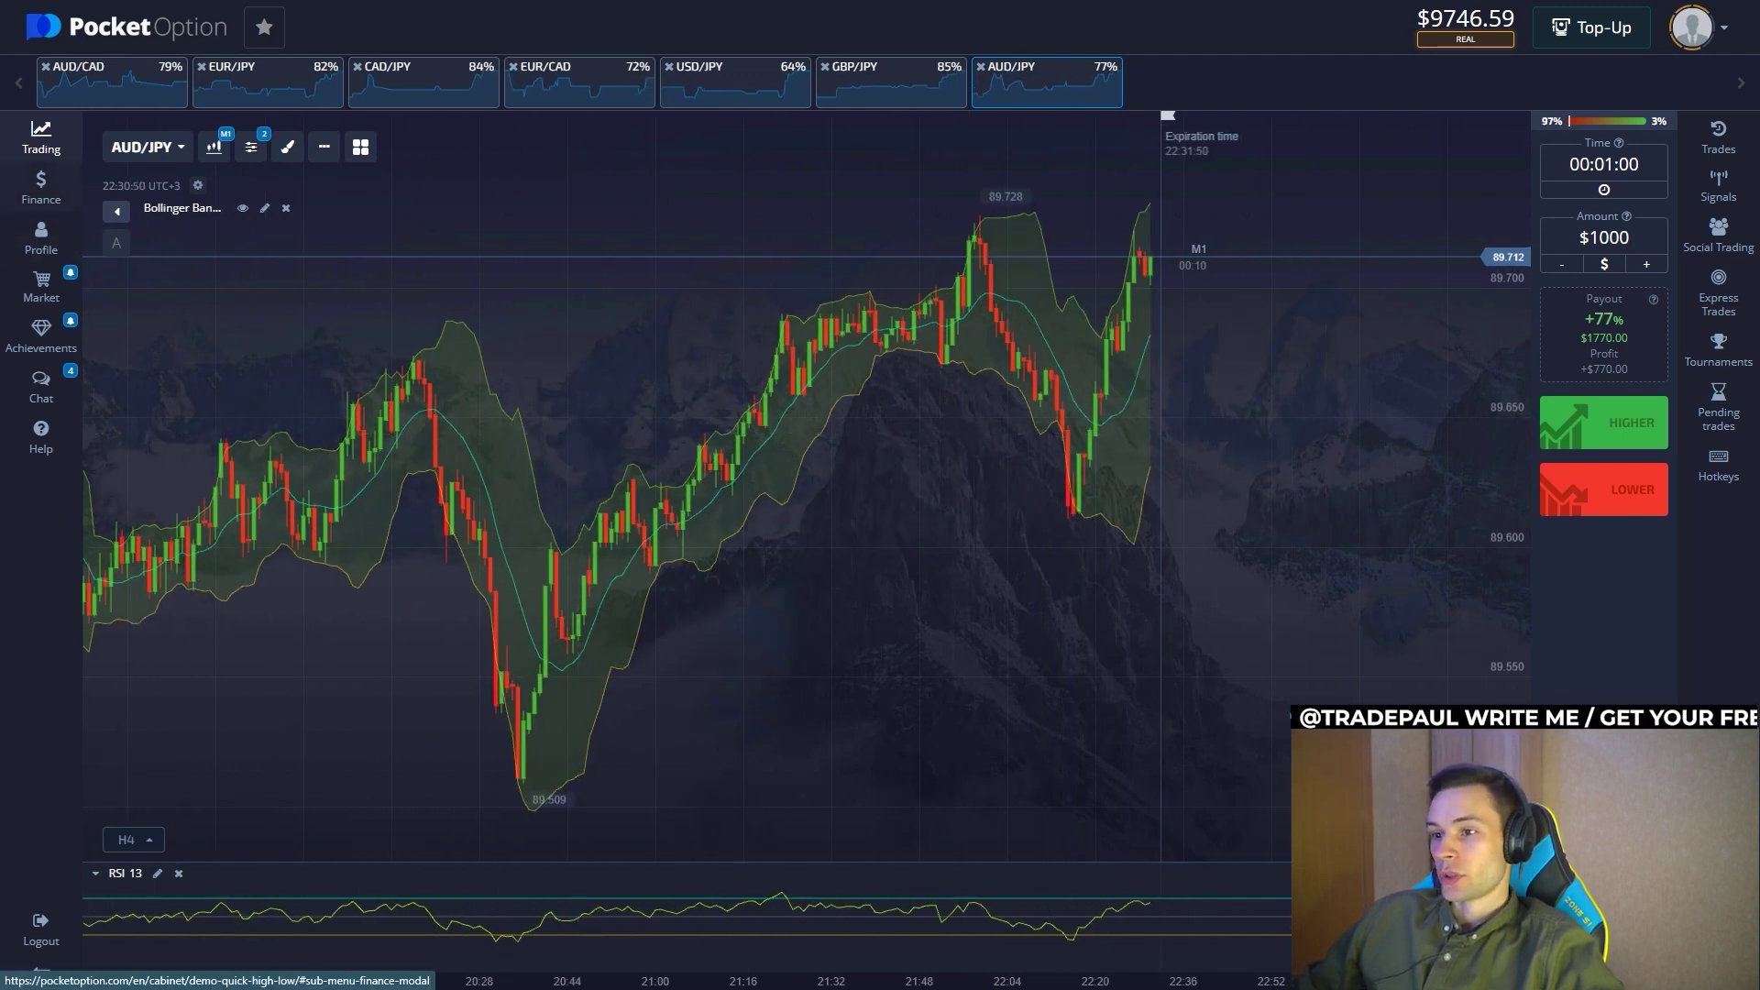
- Open the withdrawal form from Finance and enter 9700 as the amount
left_click(41, 188)
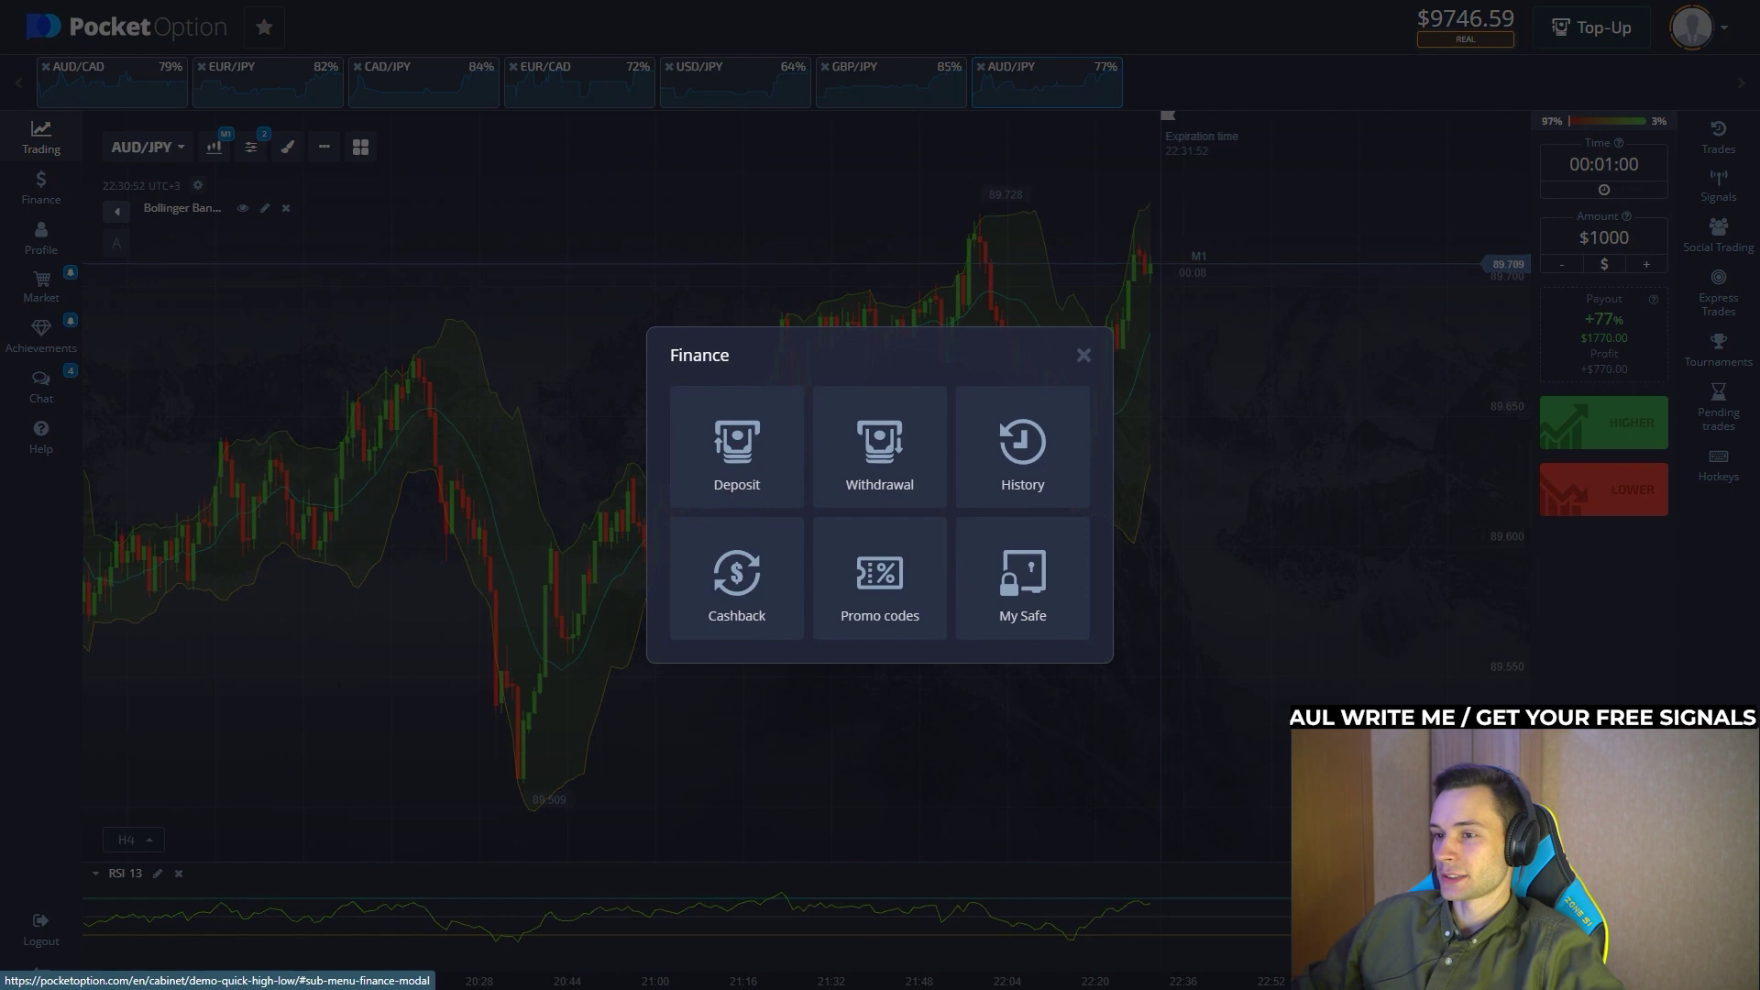
left_click(880, 446)
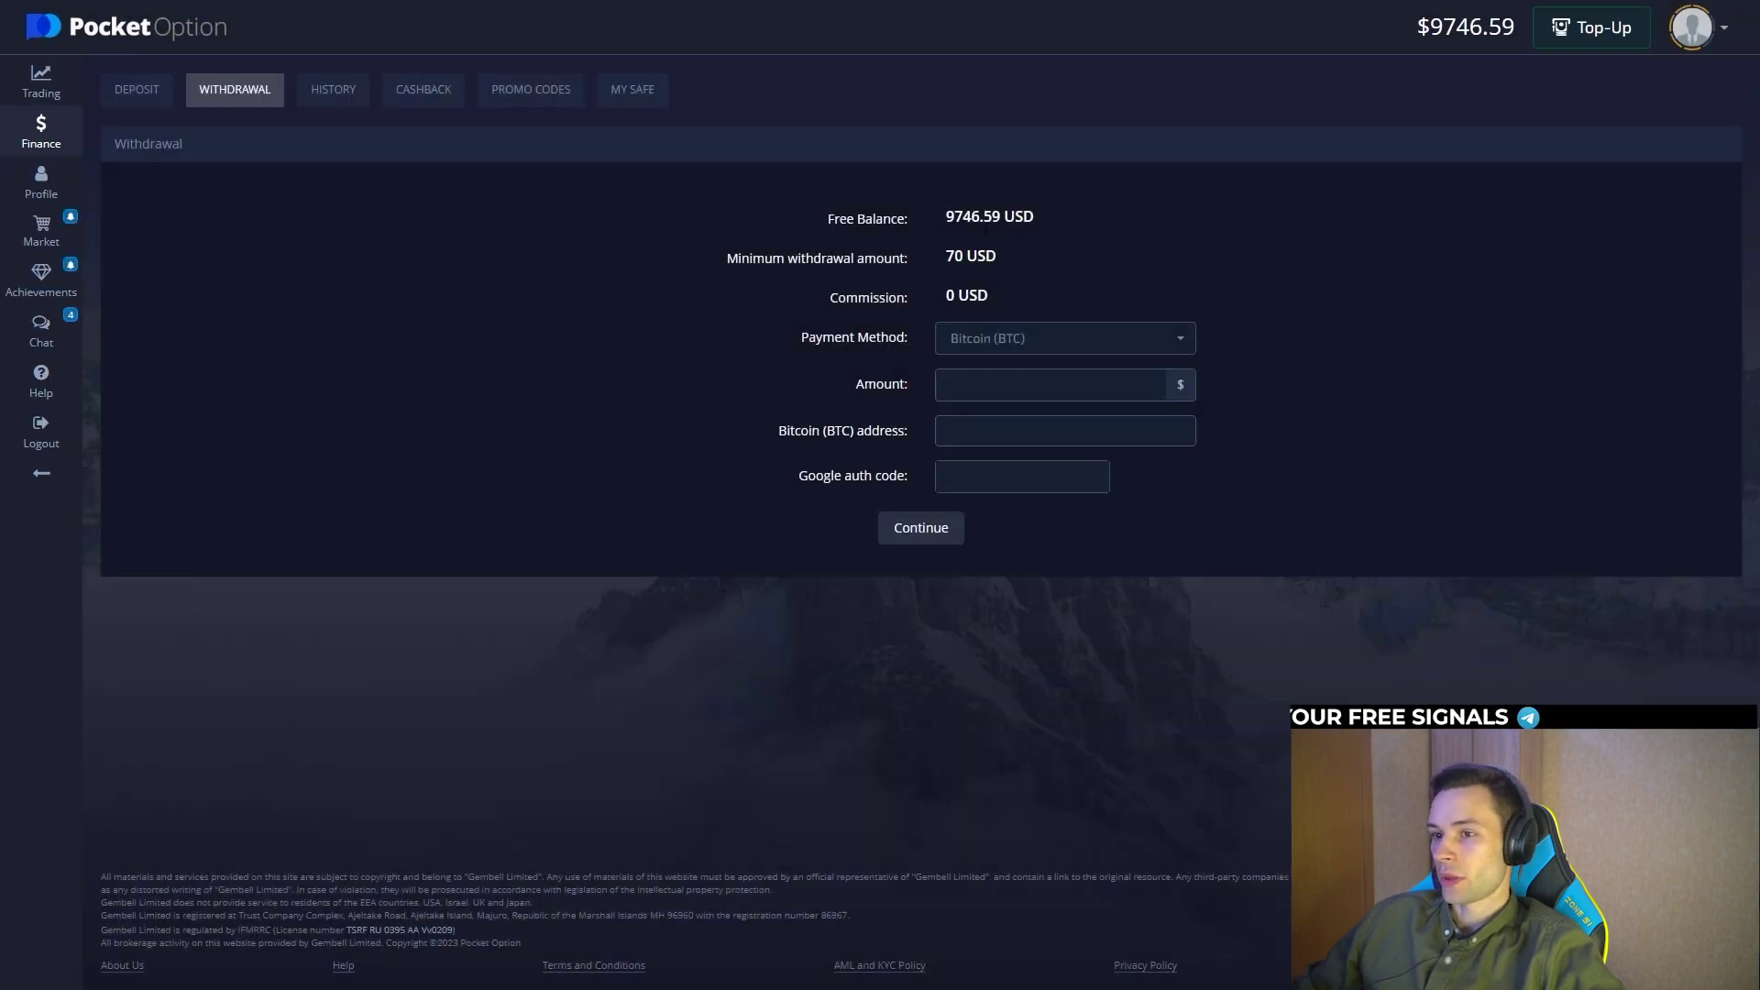
left_click(1046, 385)
type("9700")
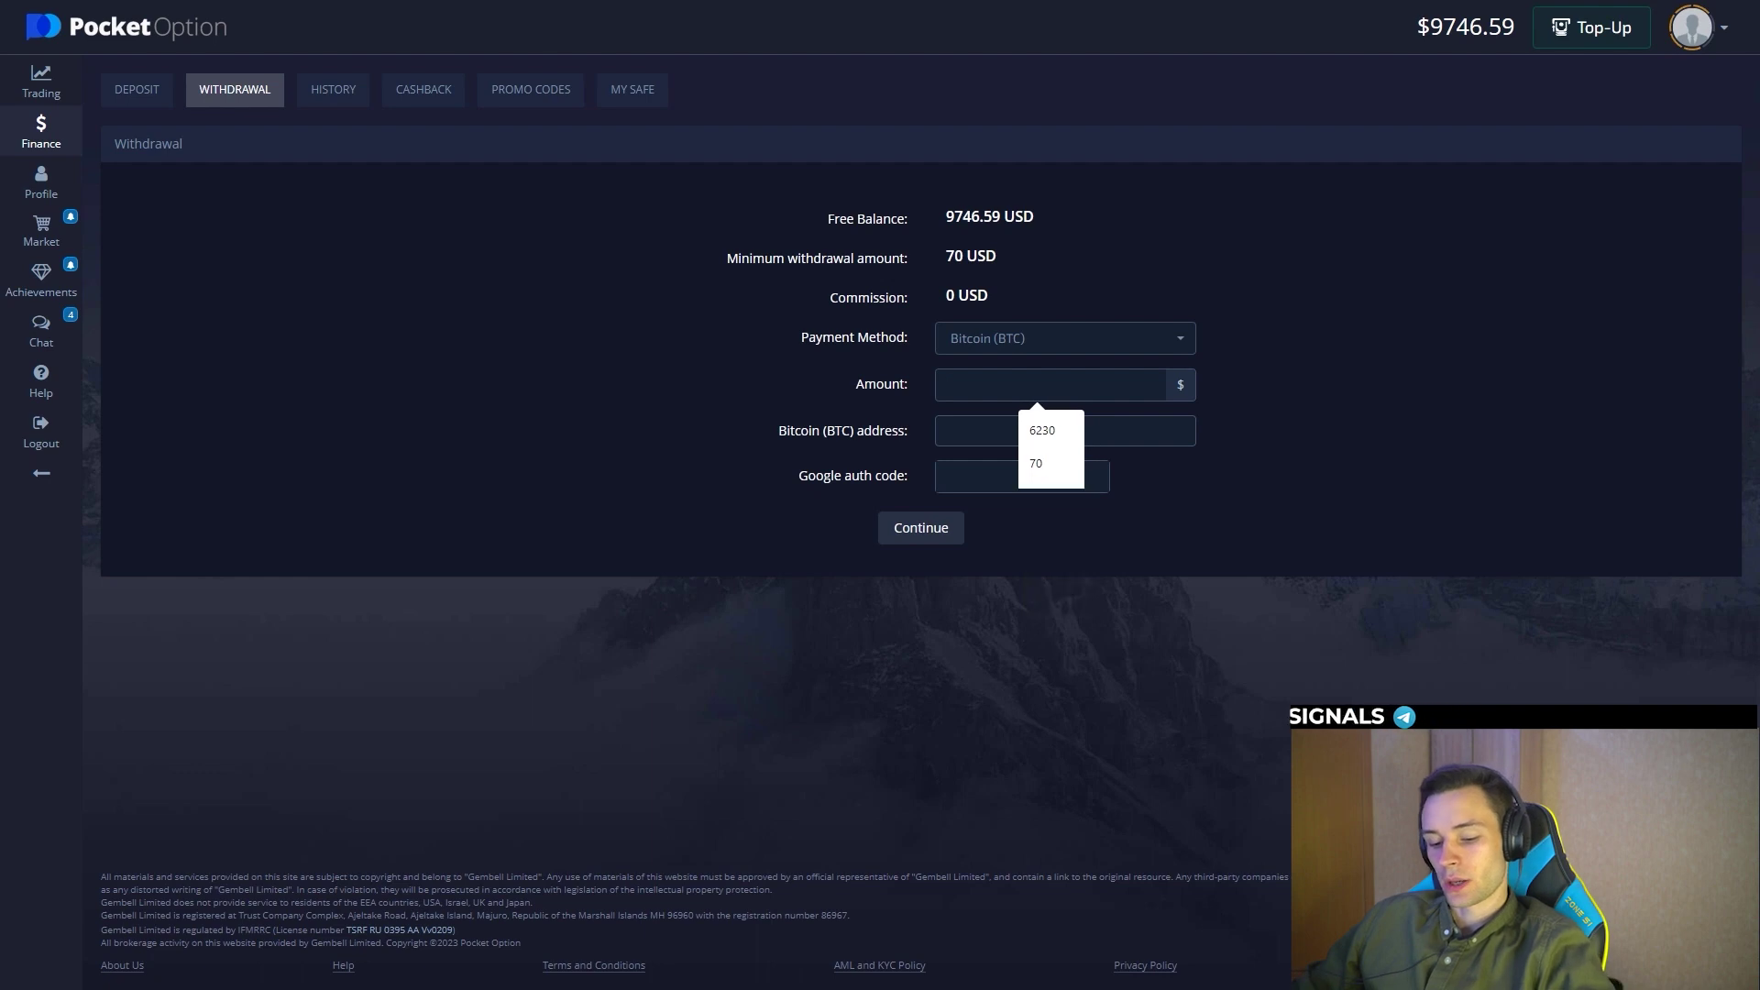
- Choose the saved Bitcoin address, enter the Google authentication code and submit the request
left_click(1057, 431)
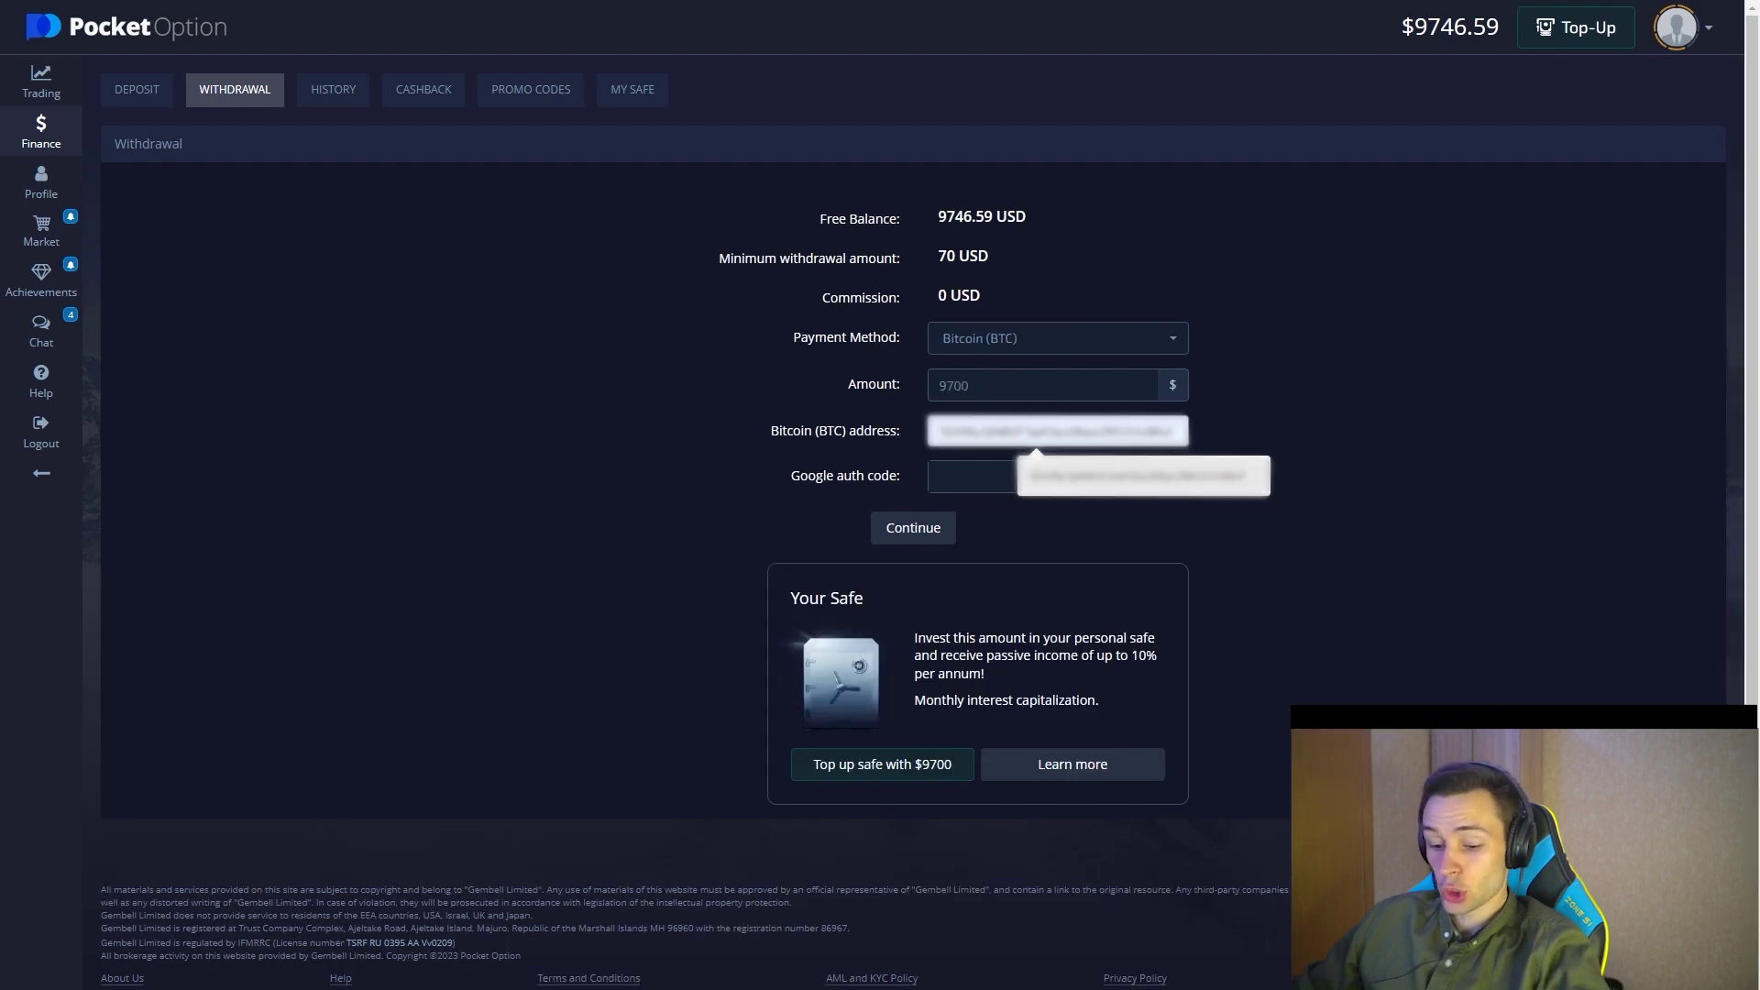
left_click(1140, 468)
left_click(1014, 476)
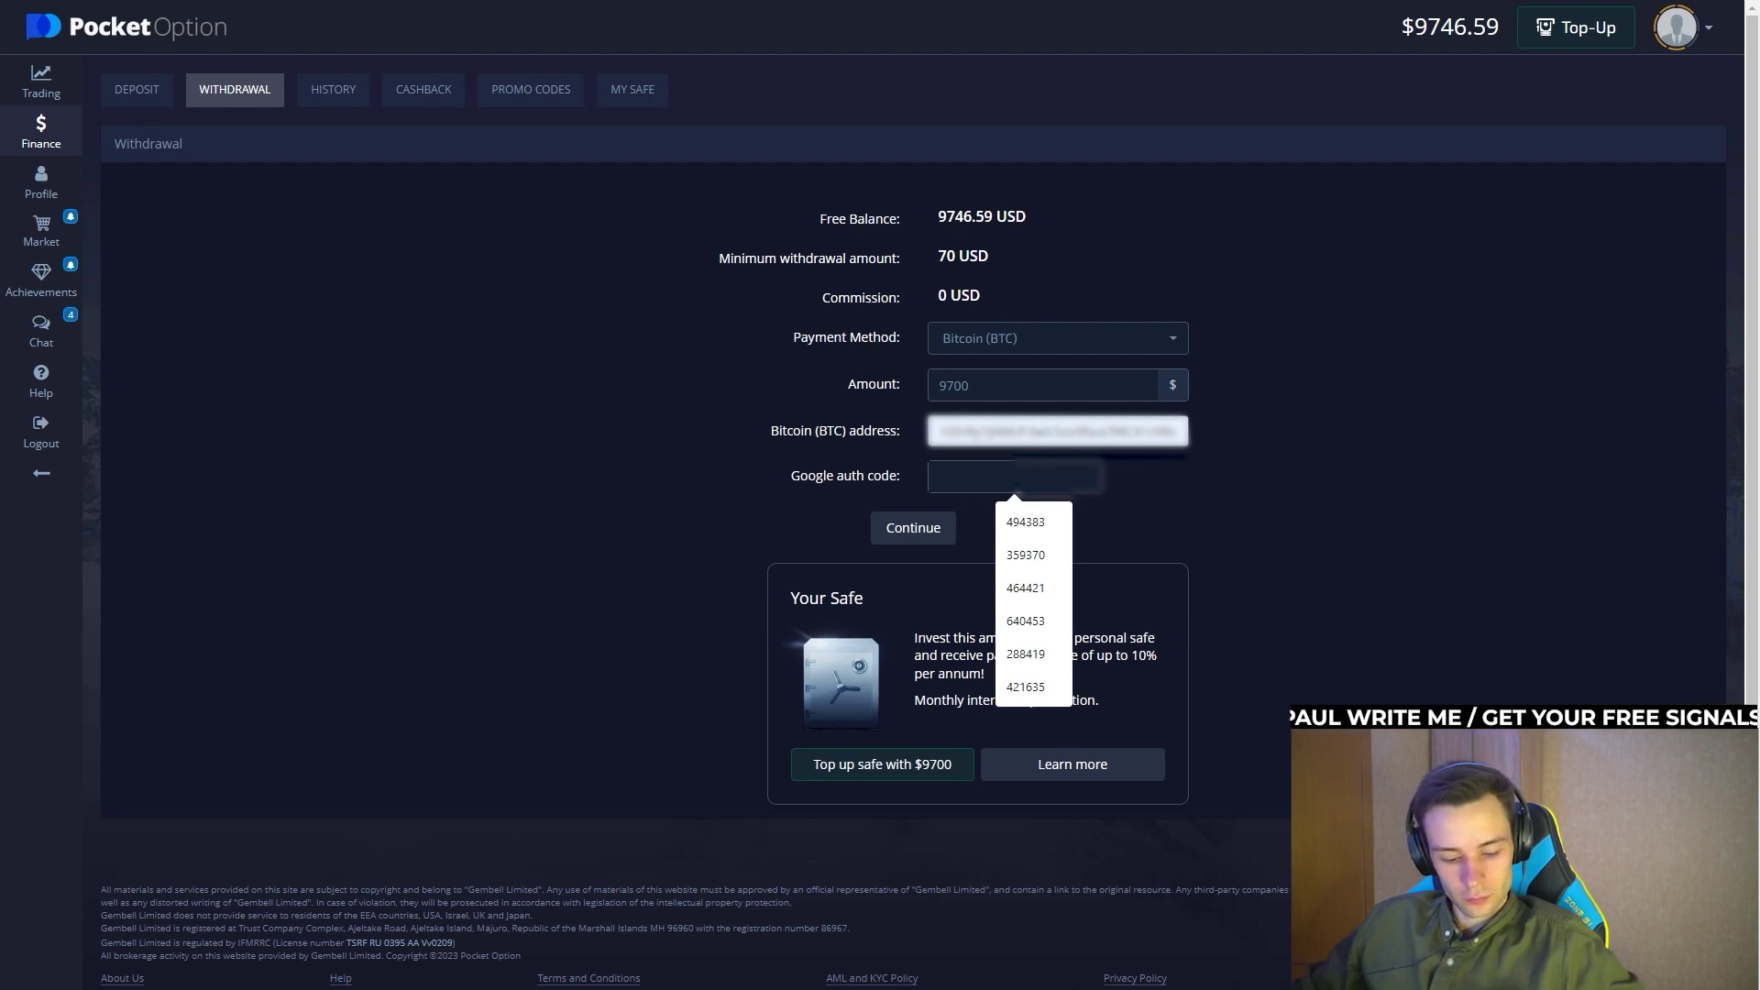
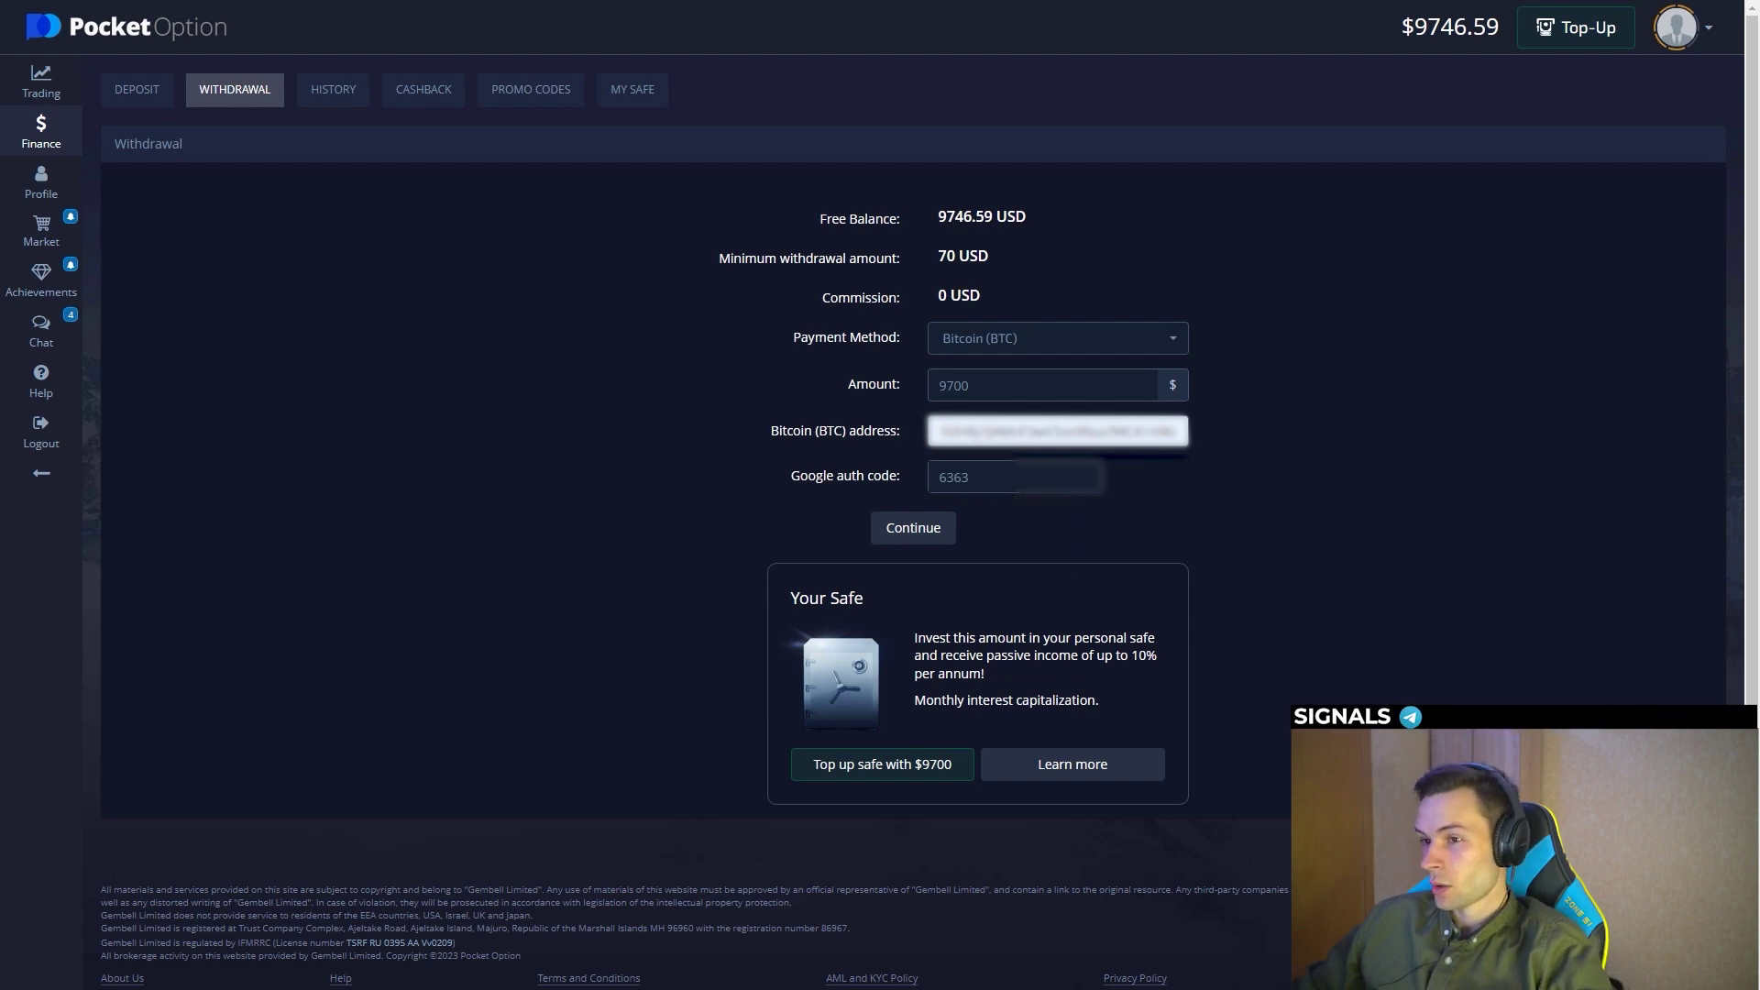
key("Return")
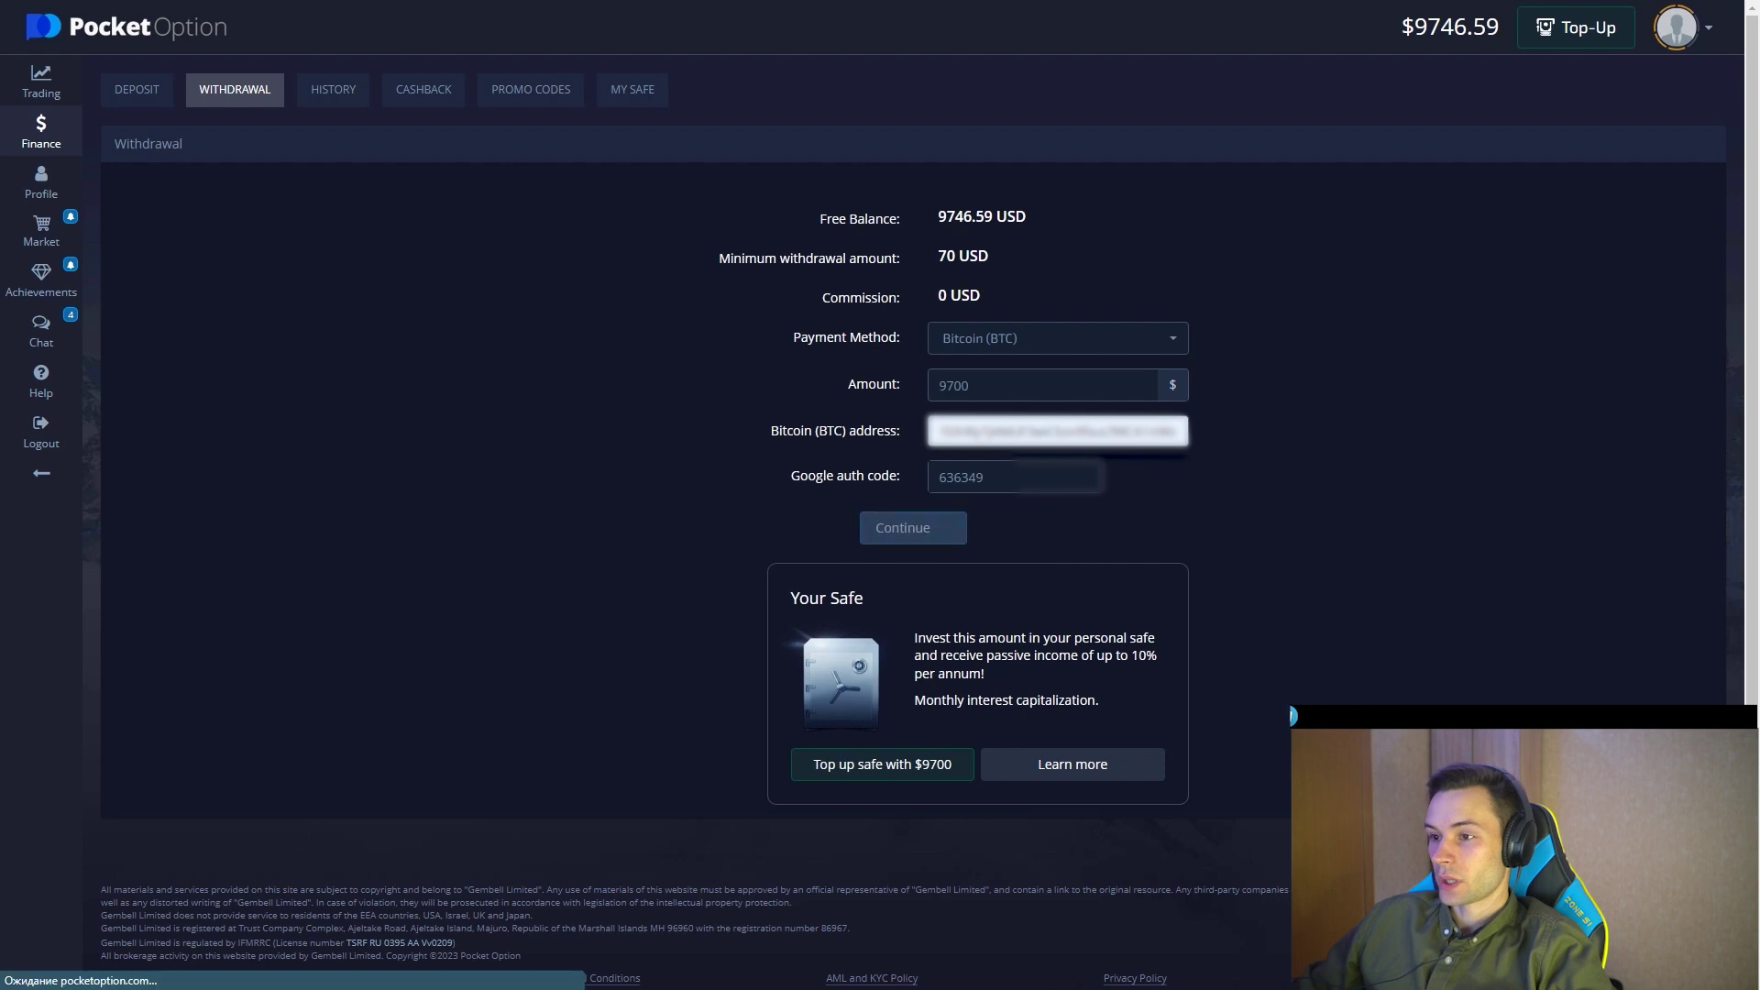